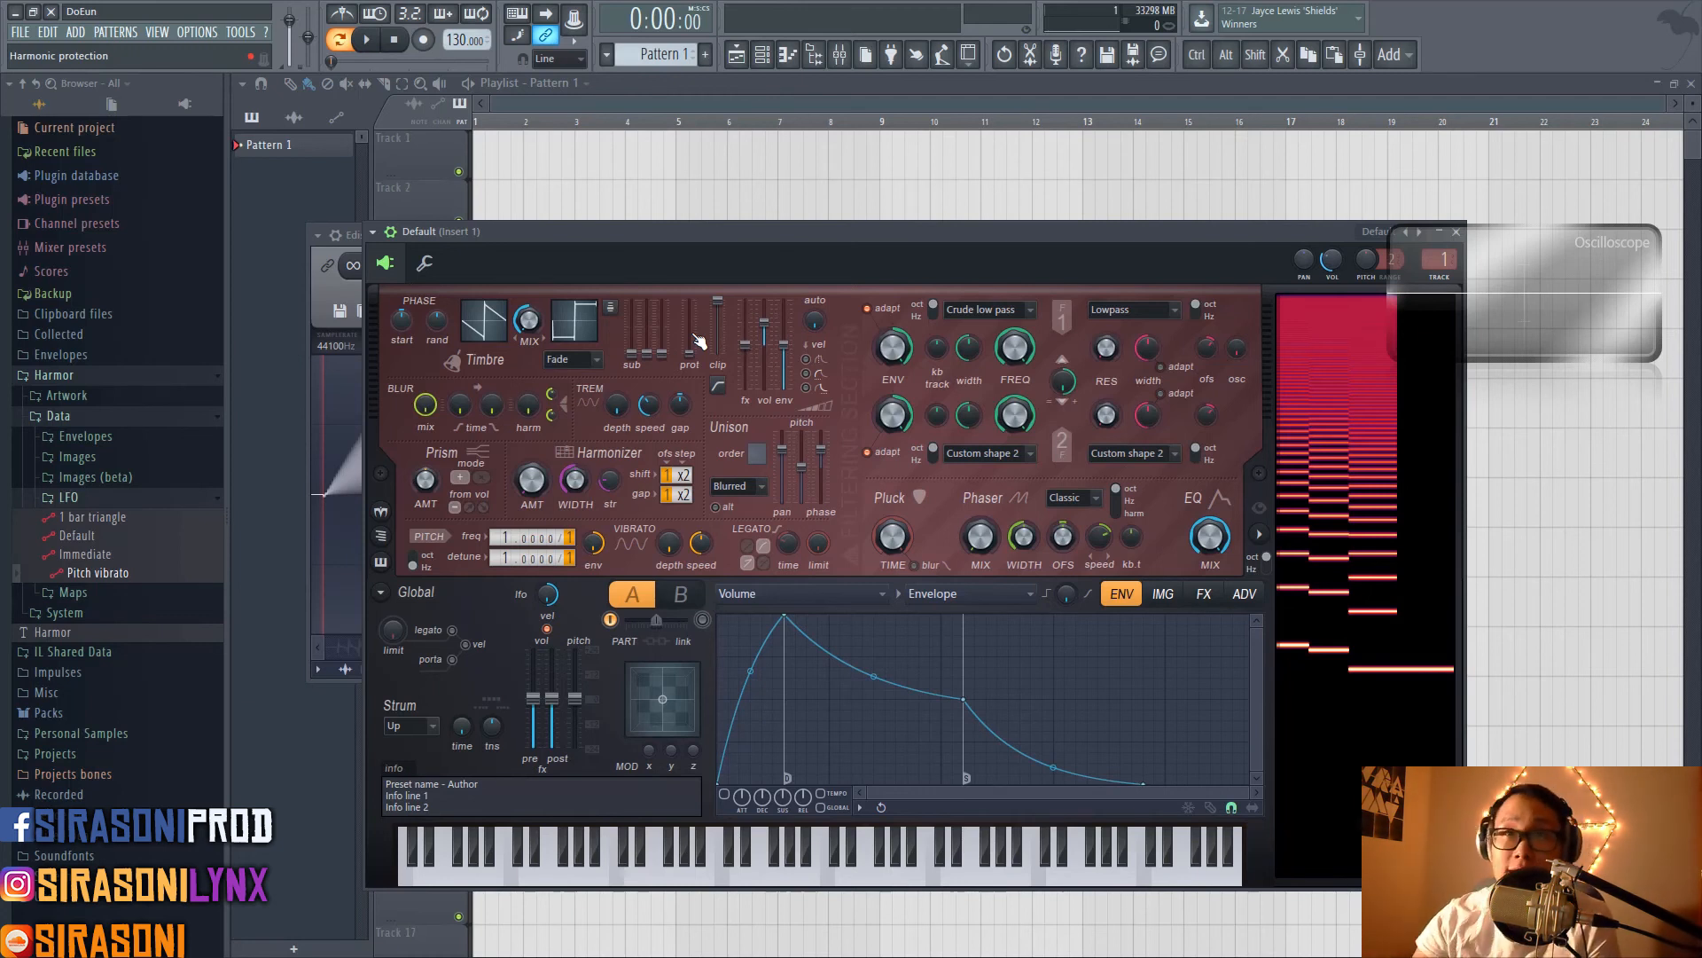
left_click_drag(708, 228, 594, 228)
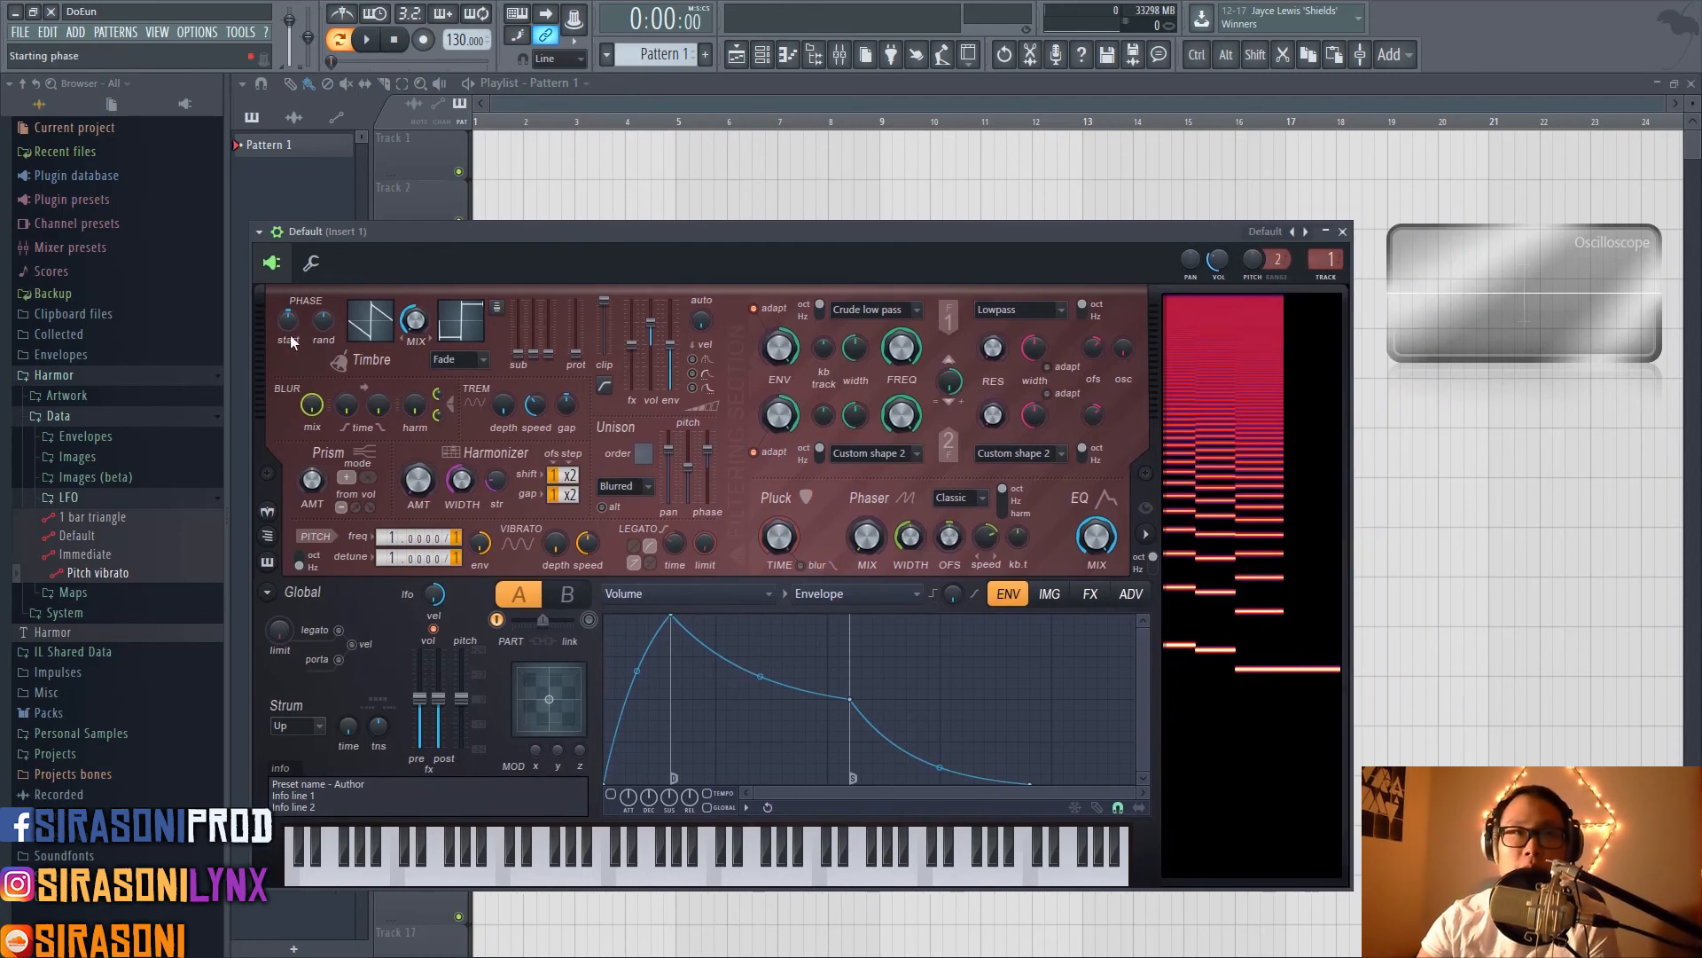
left_click_drag(366, 230, 433, 215)
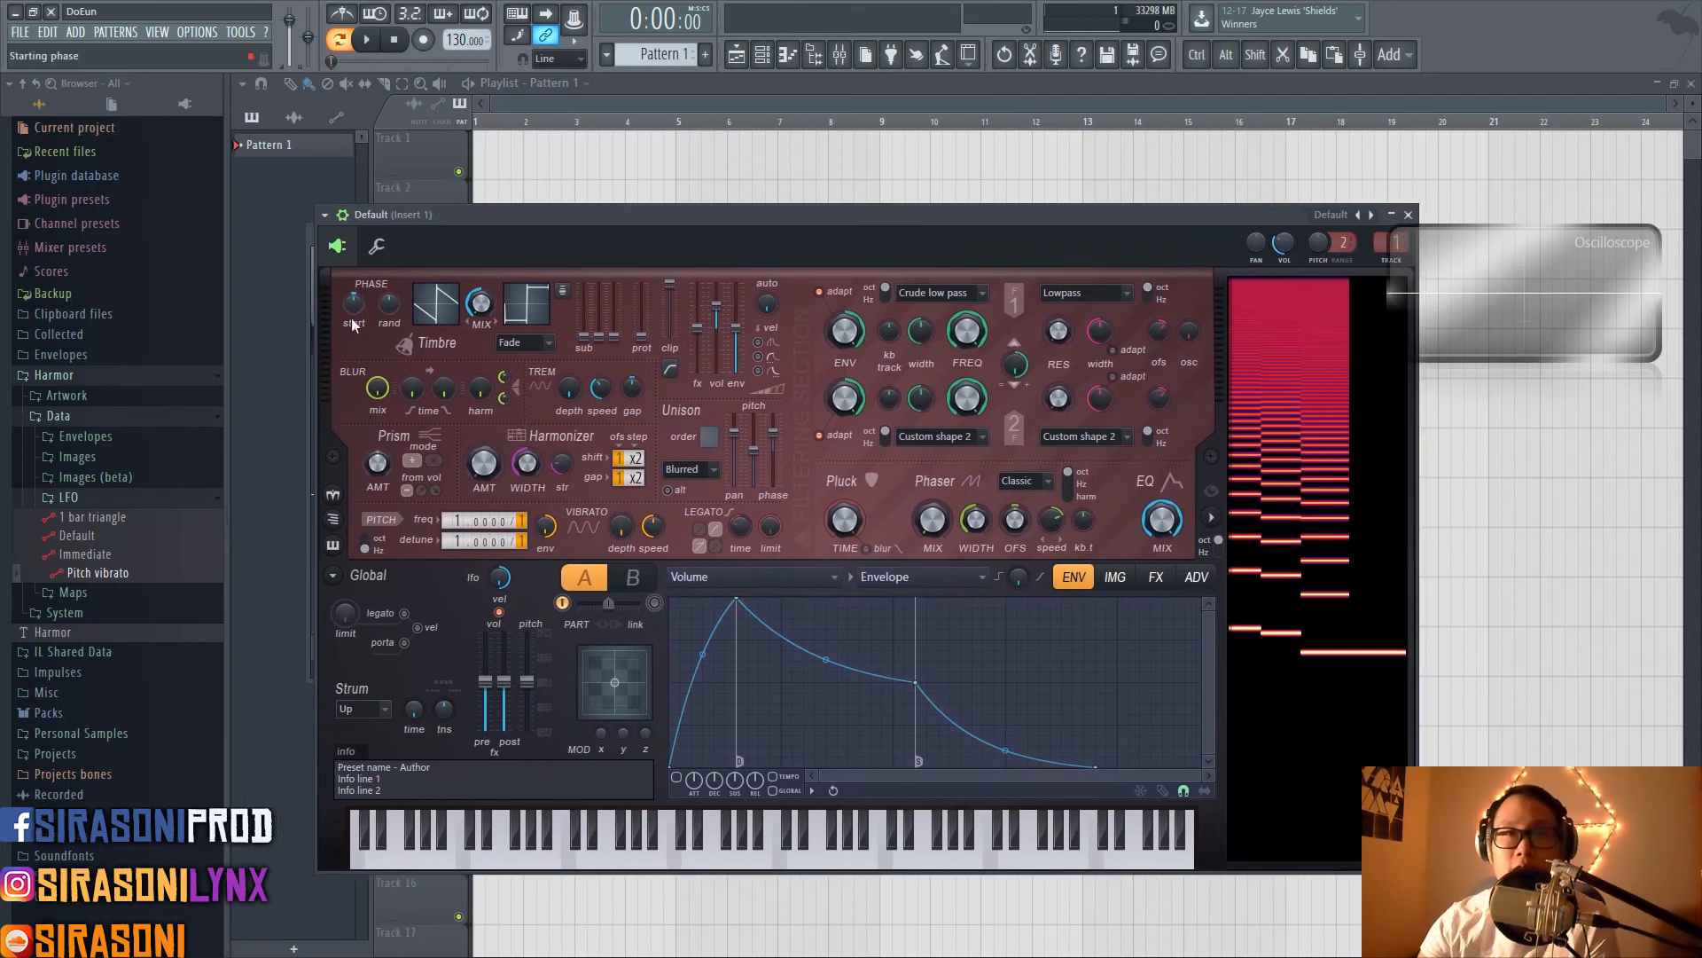
left_click(325, 215)
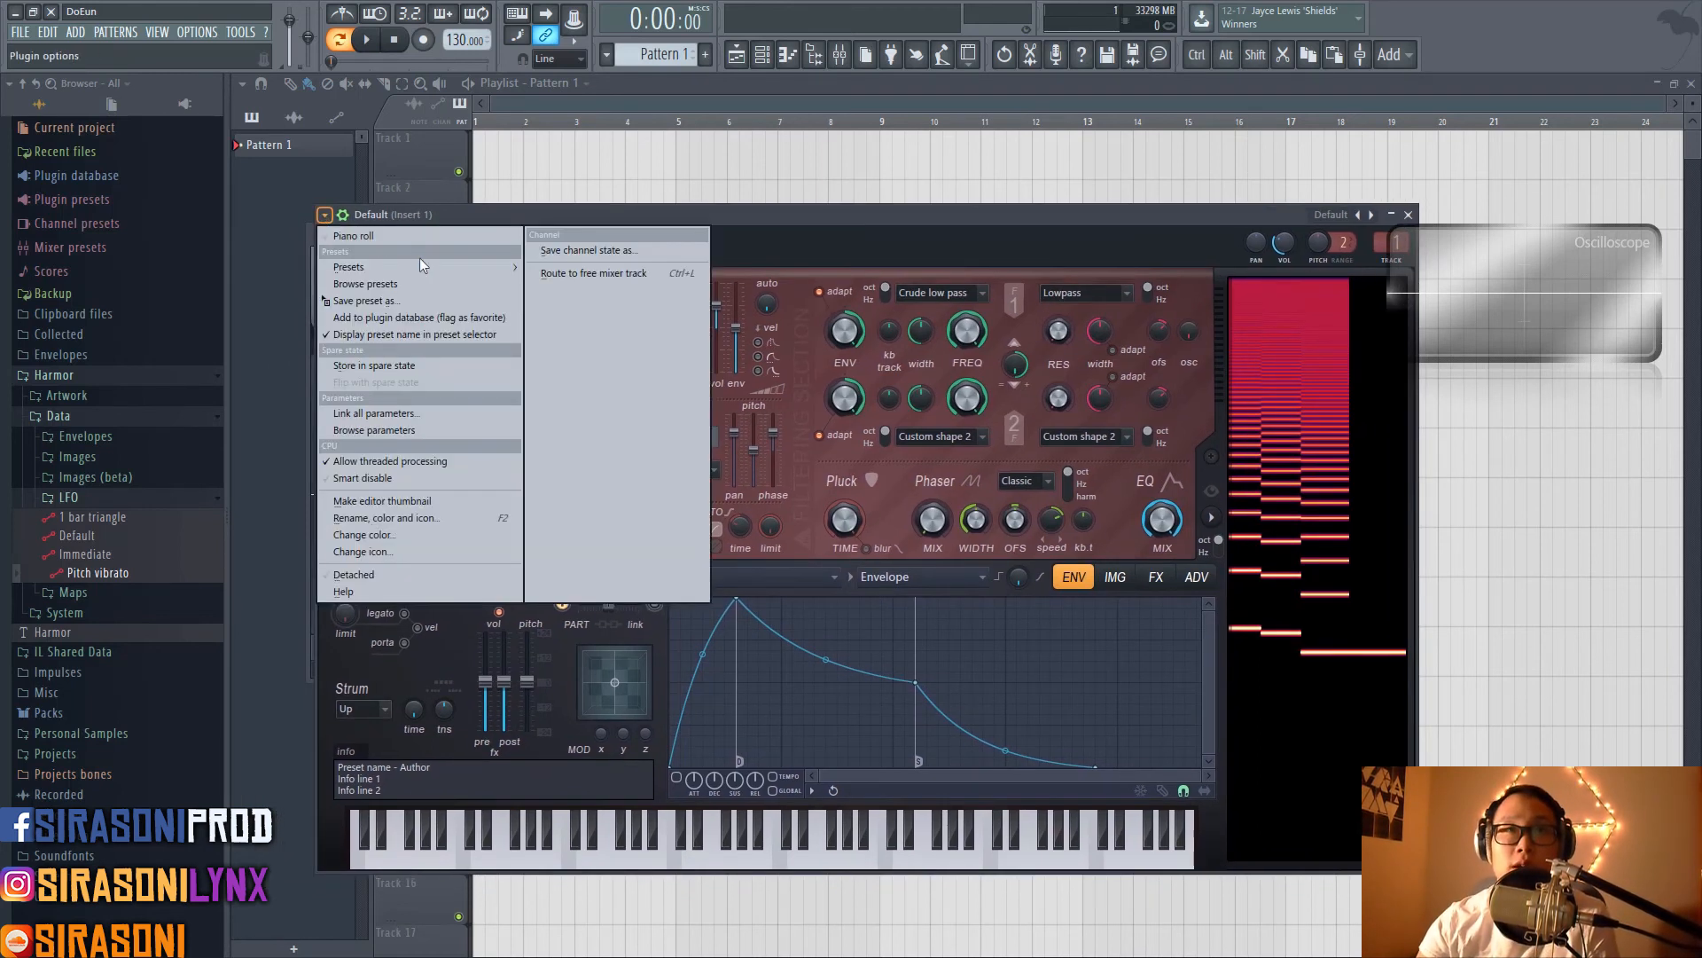
mouse_move(434, 268)
left_click(573, 31)
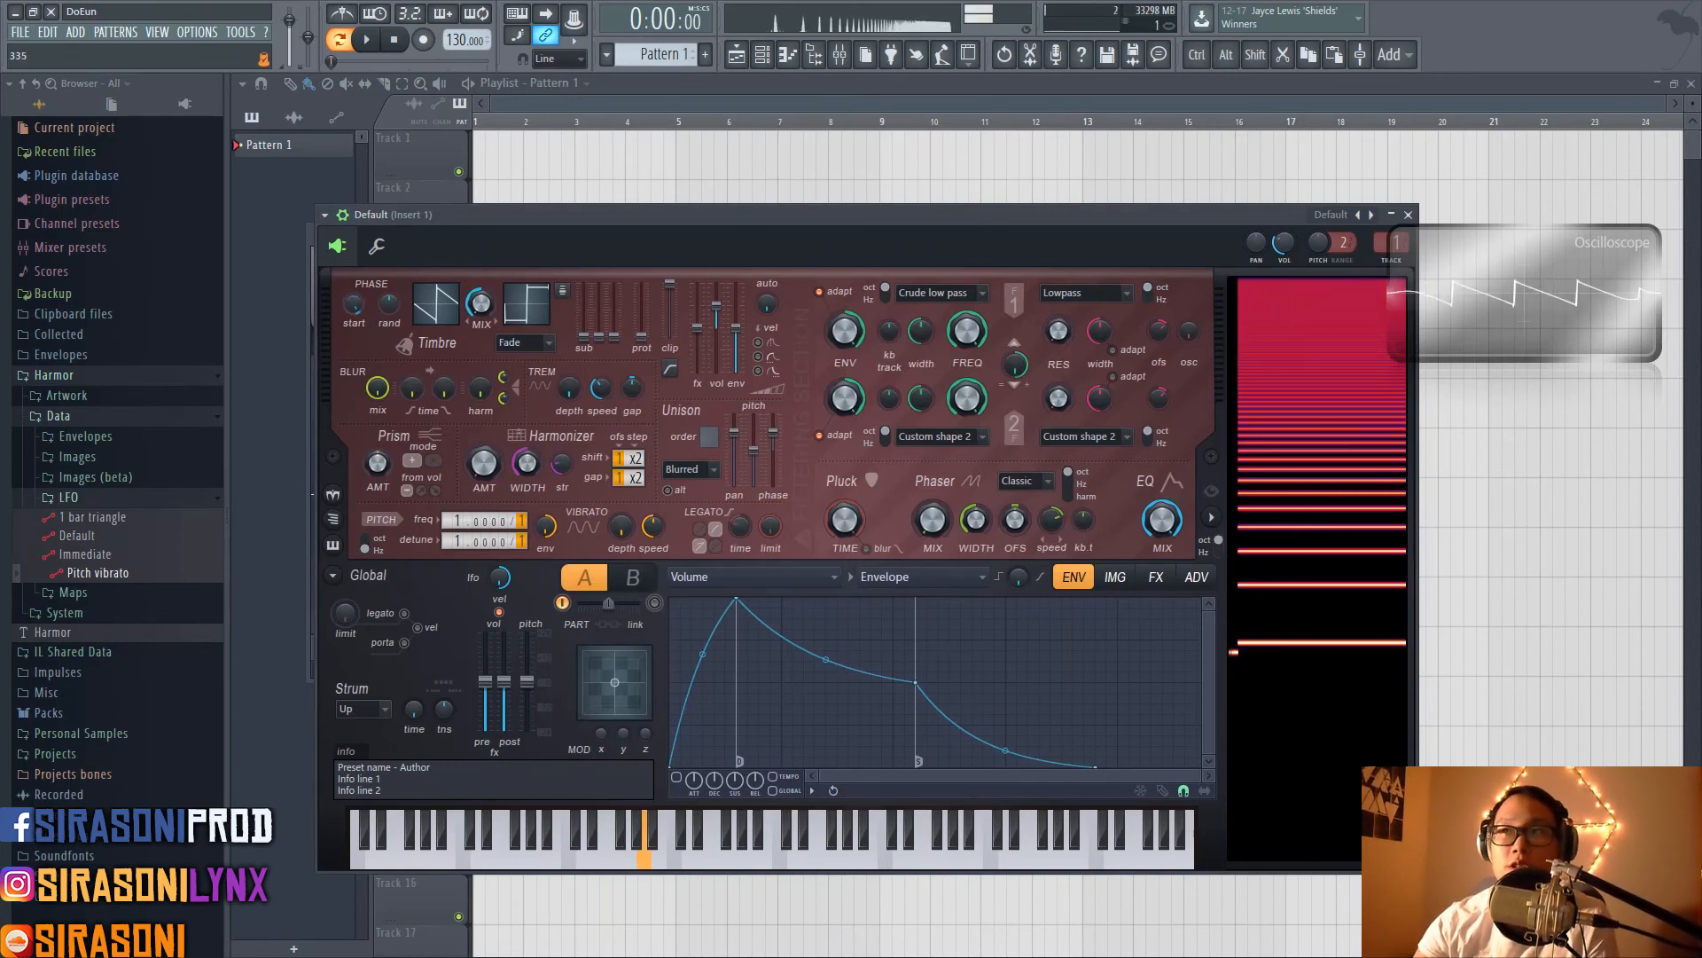
Vary Harmor's starting phase, and move its window aside to examine the sine waveform in Edison before bringing it back
left_click_drag(356, 307, 356, 277)
left_click_drag(472, 218, 448, 206)
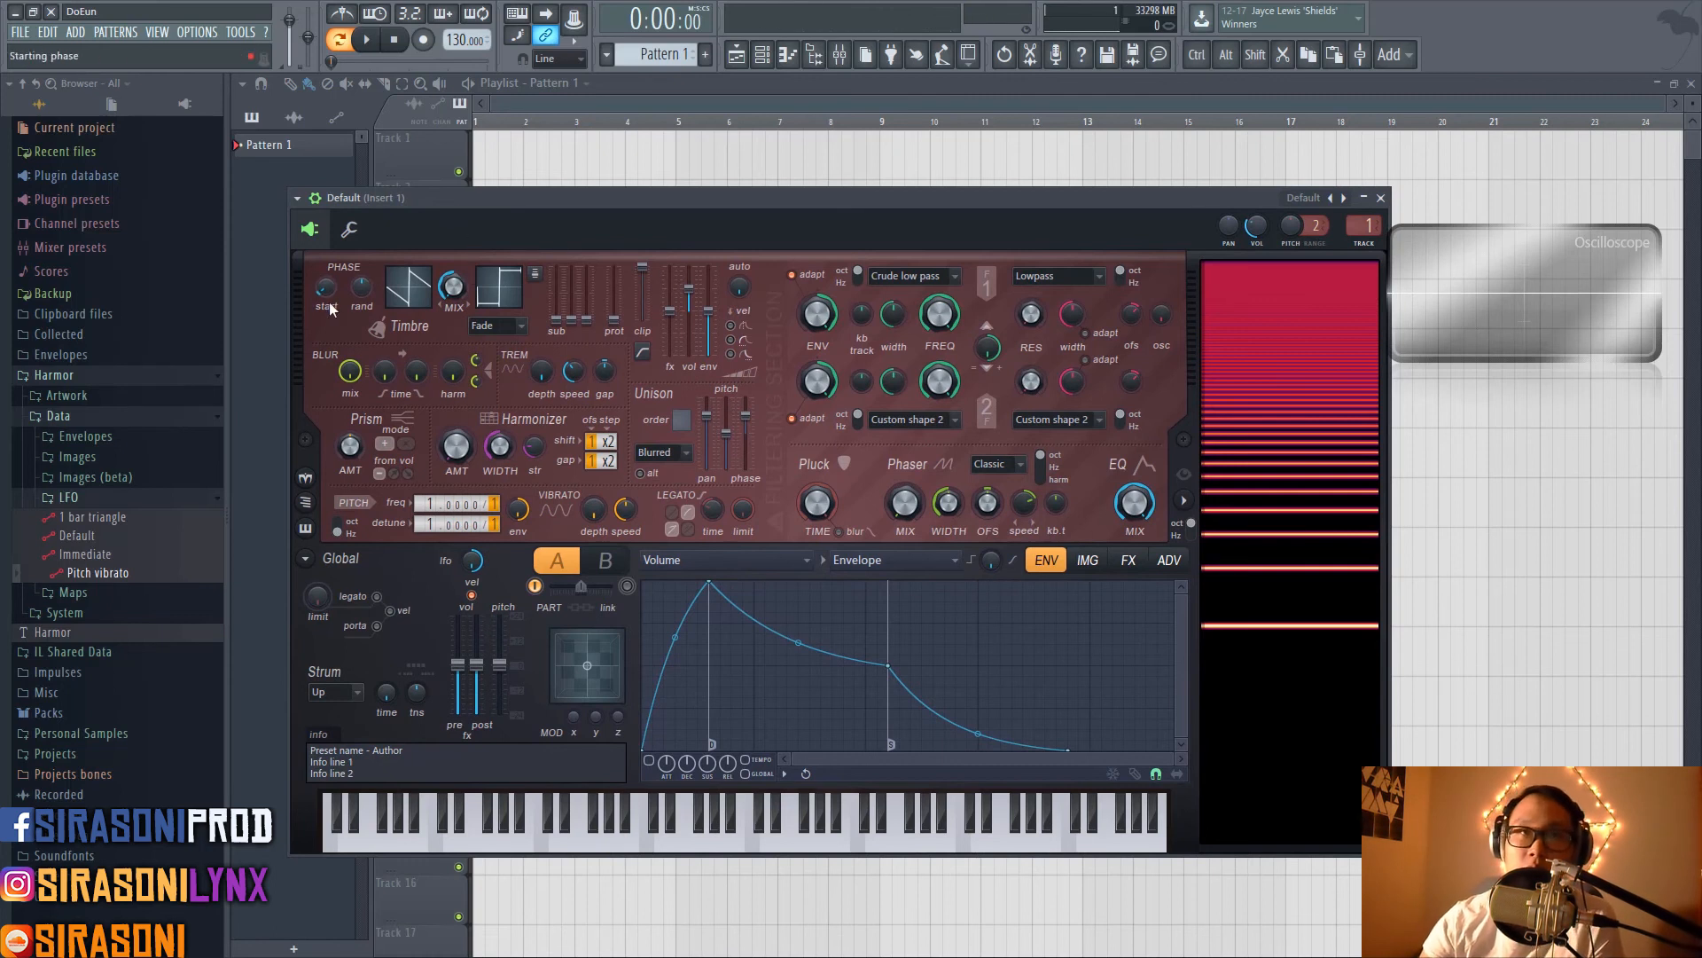
left_click_drag(432, 203, 692, 719)
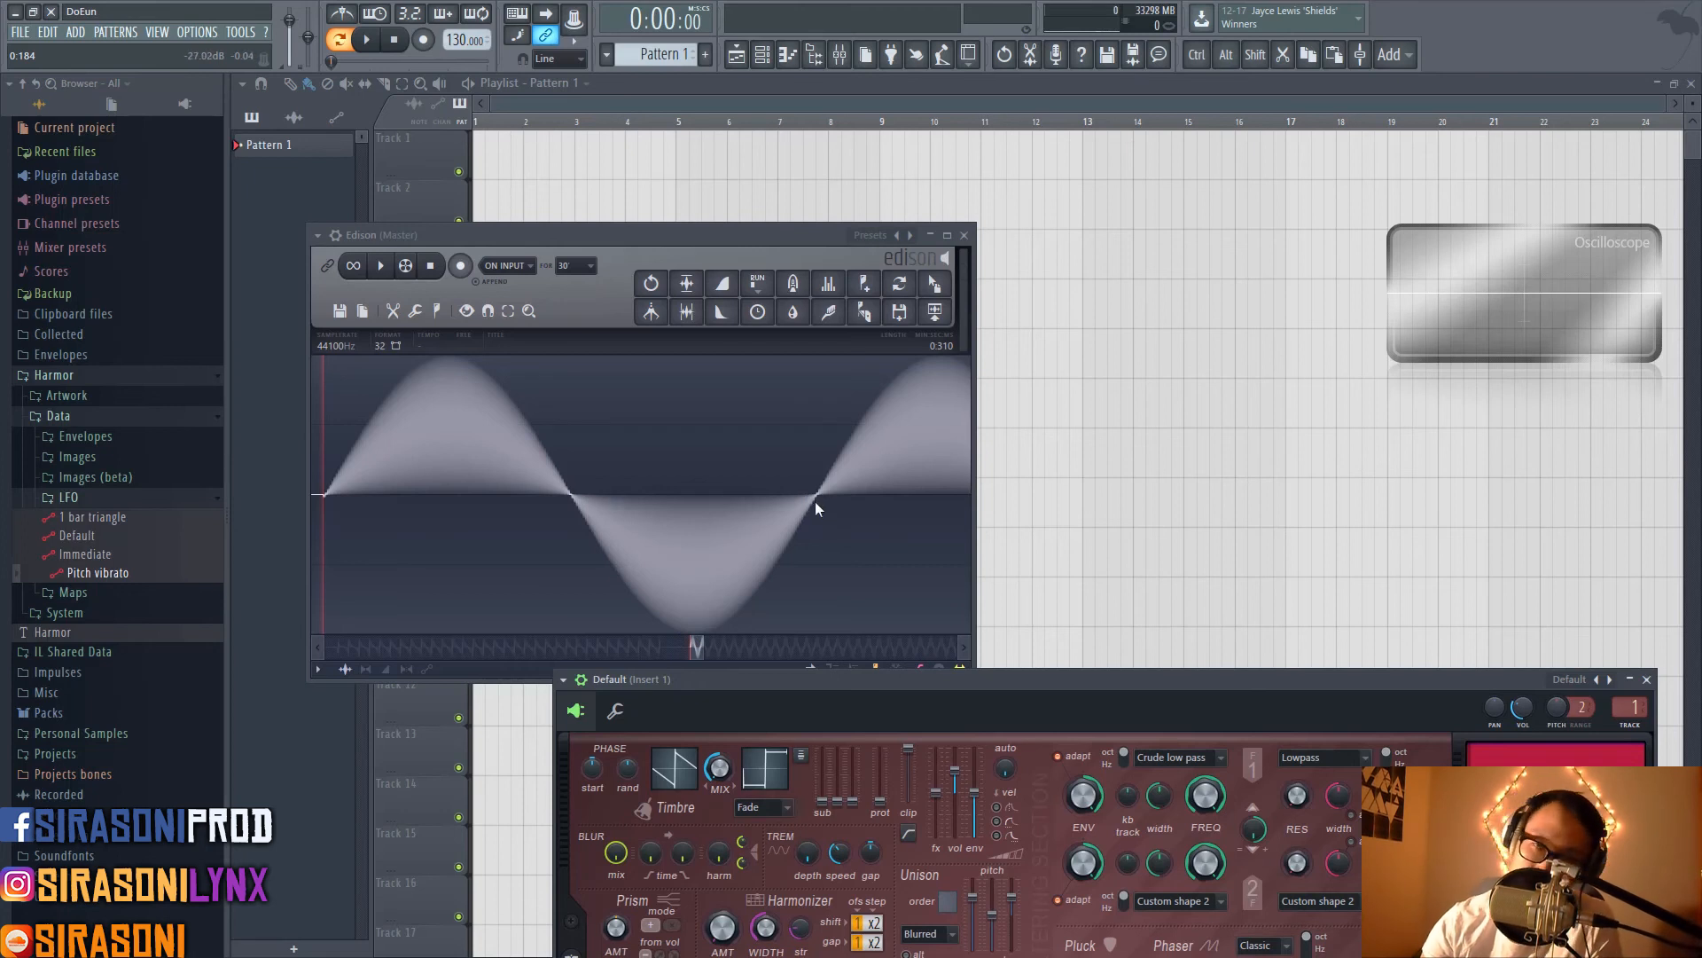
left_click_drag(1021, 682, 927, 250)
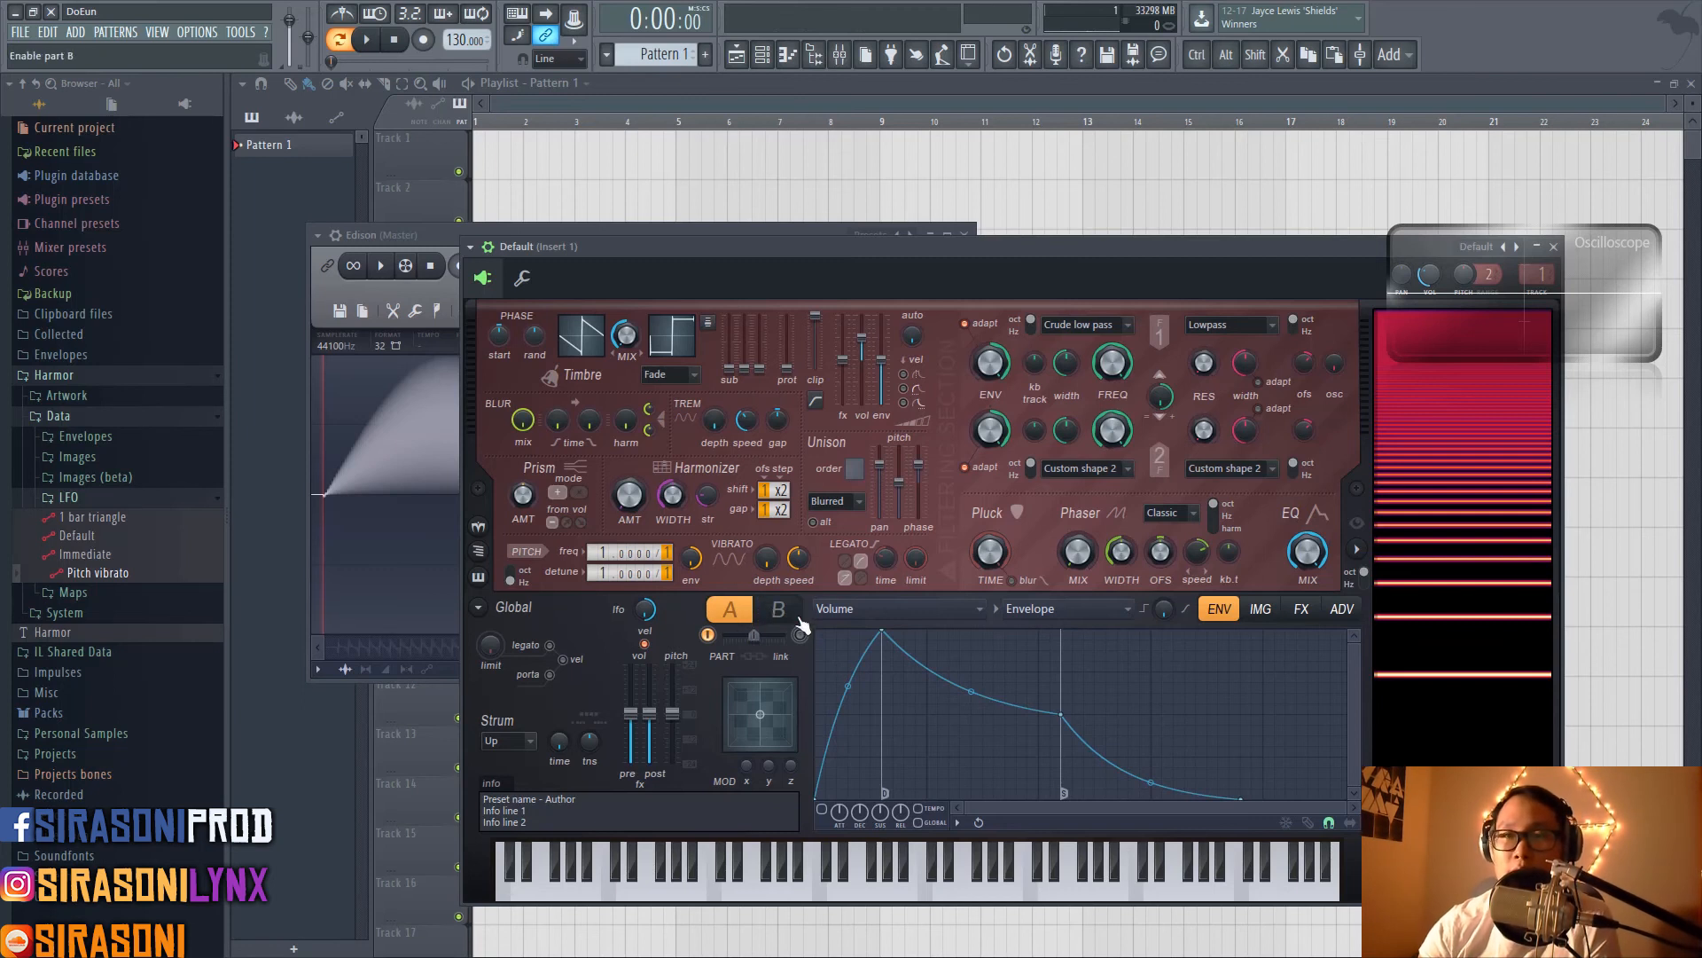
Vary part A's starting phase while playing notes with part B enabled, and switch part B off again
left_click(801, 633)
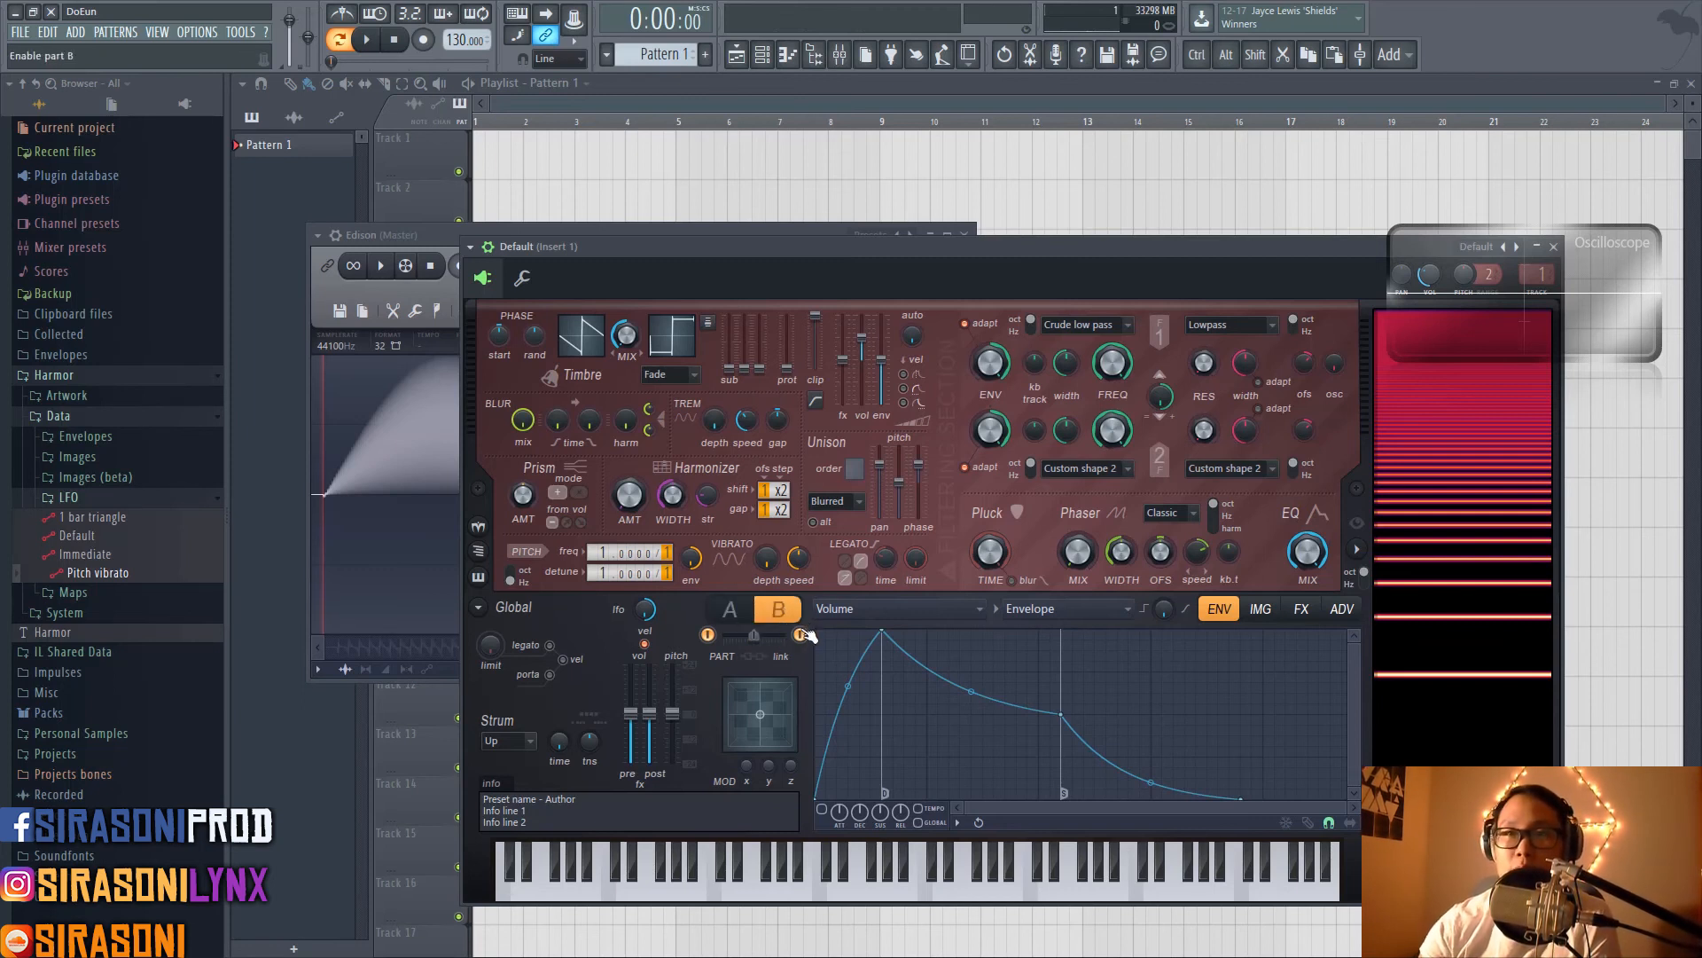
left_click(729, 608)
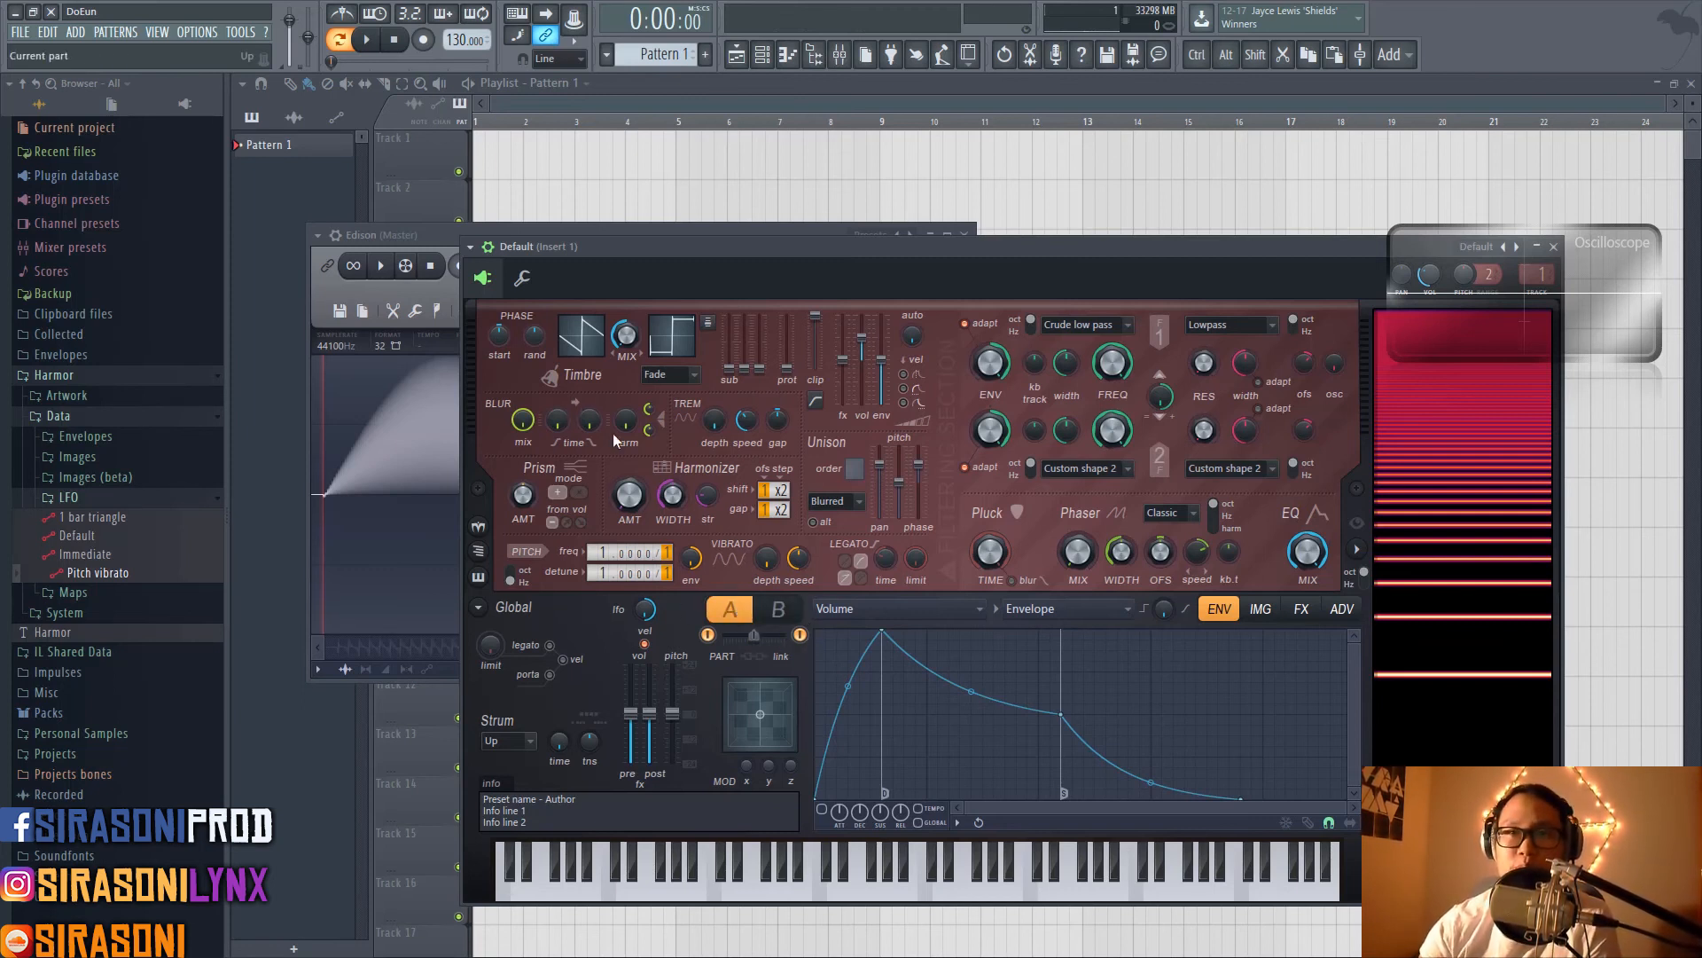
left_click(771, 608)
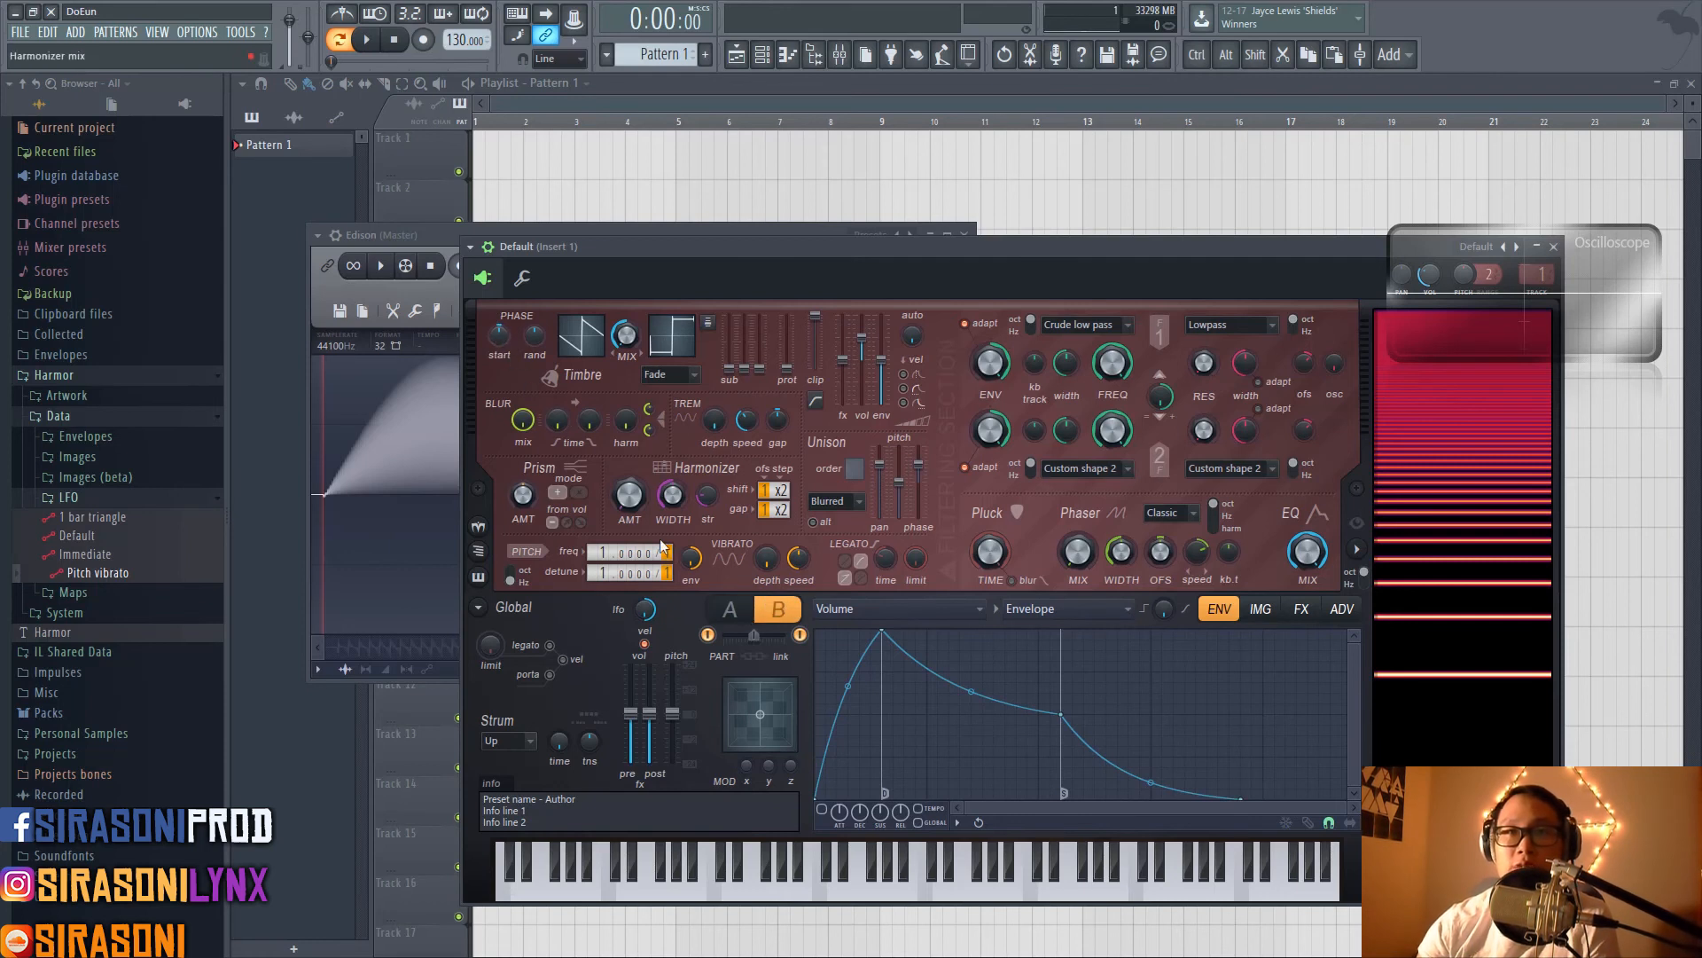
left_click(730, 608)
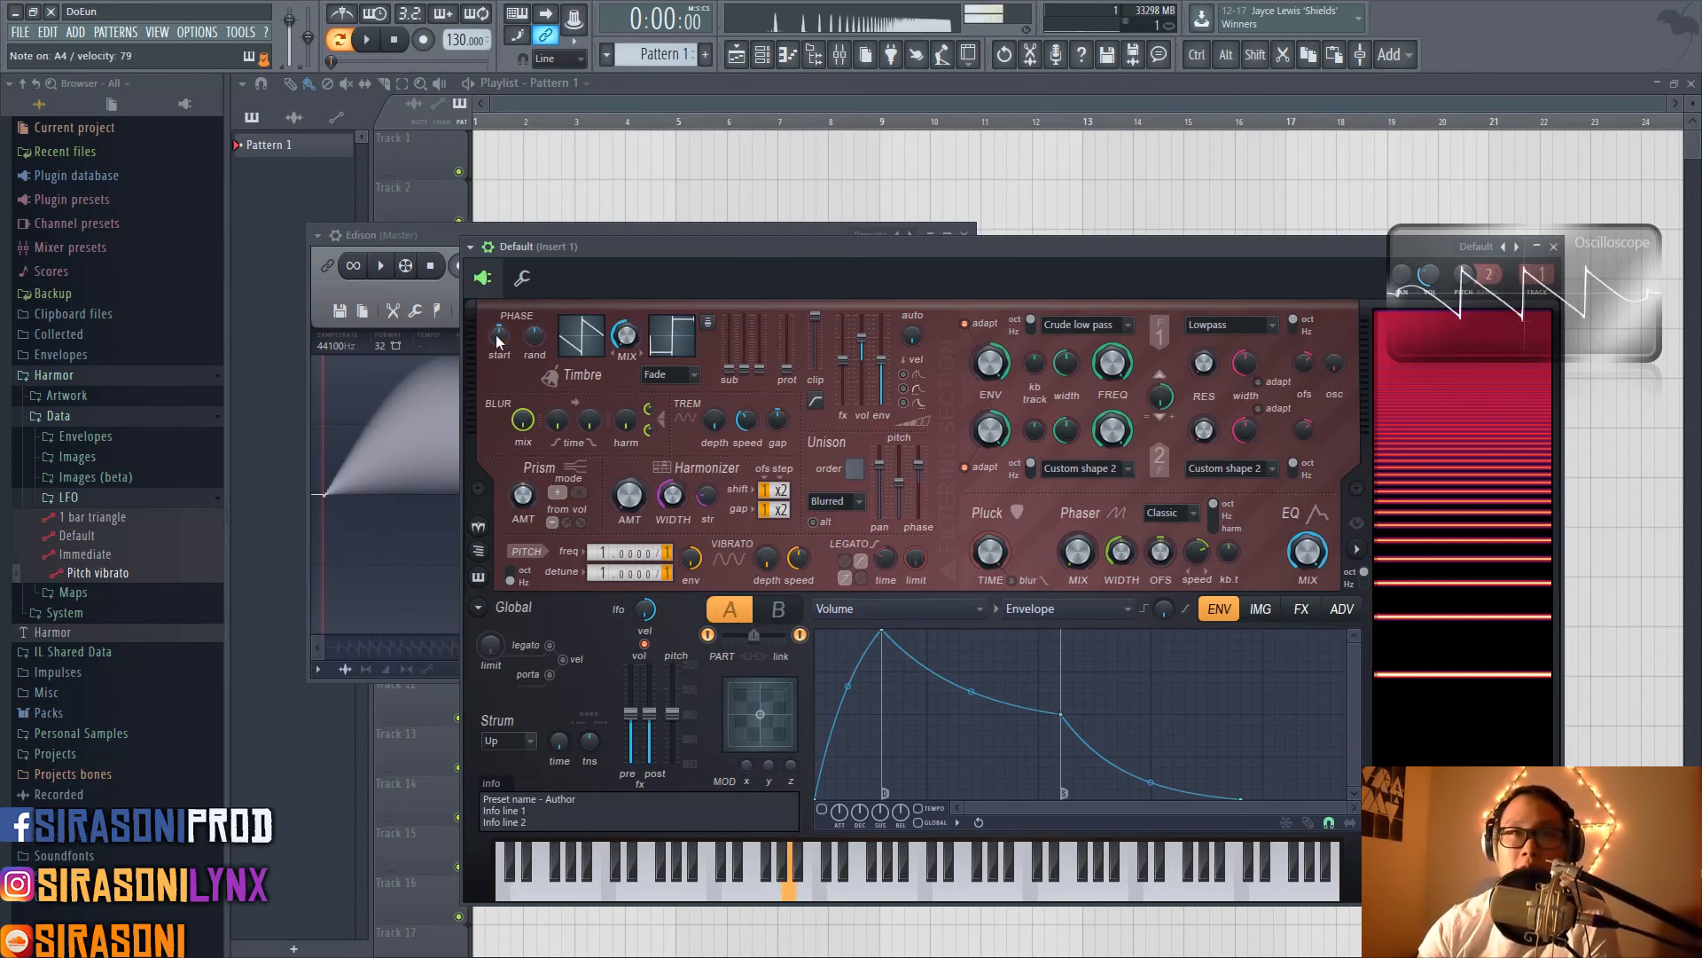
mouse_move(499, 338)
left_mouse_down()
mouse_move(499, 365)
mouse_move(498, 341)
left_mouse_up()
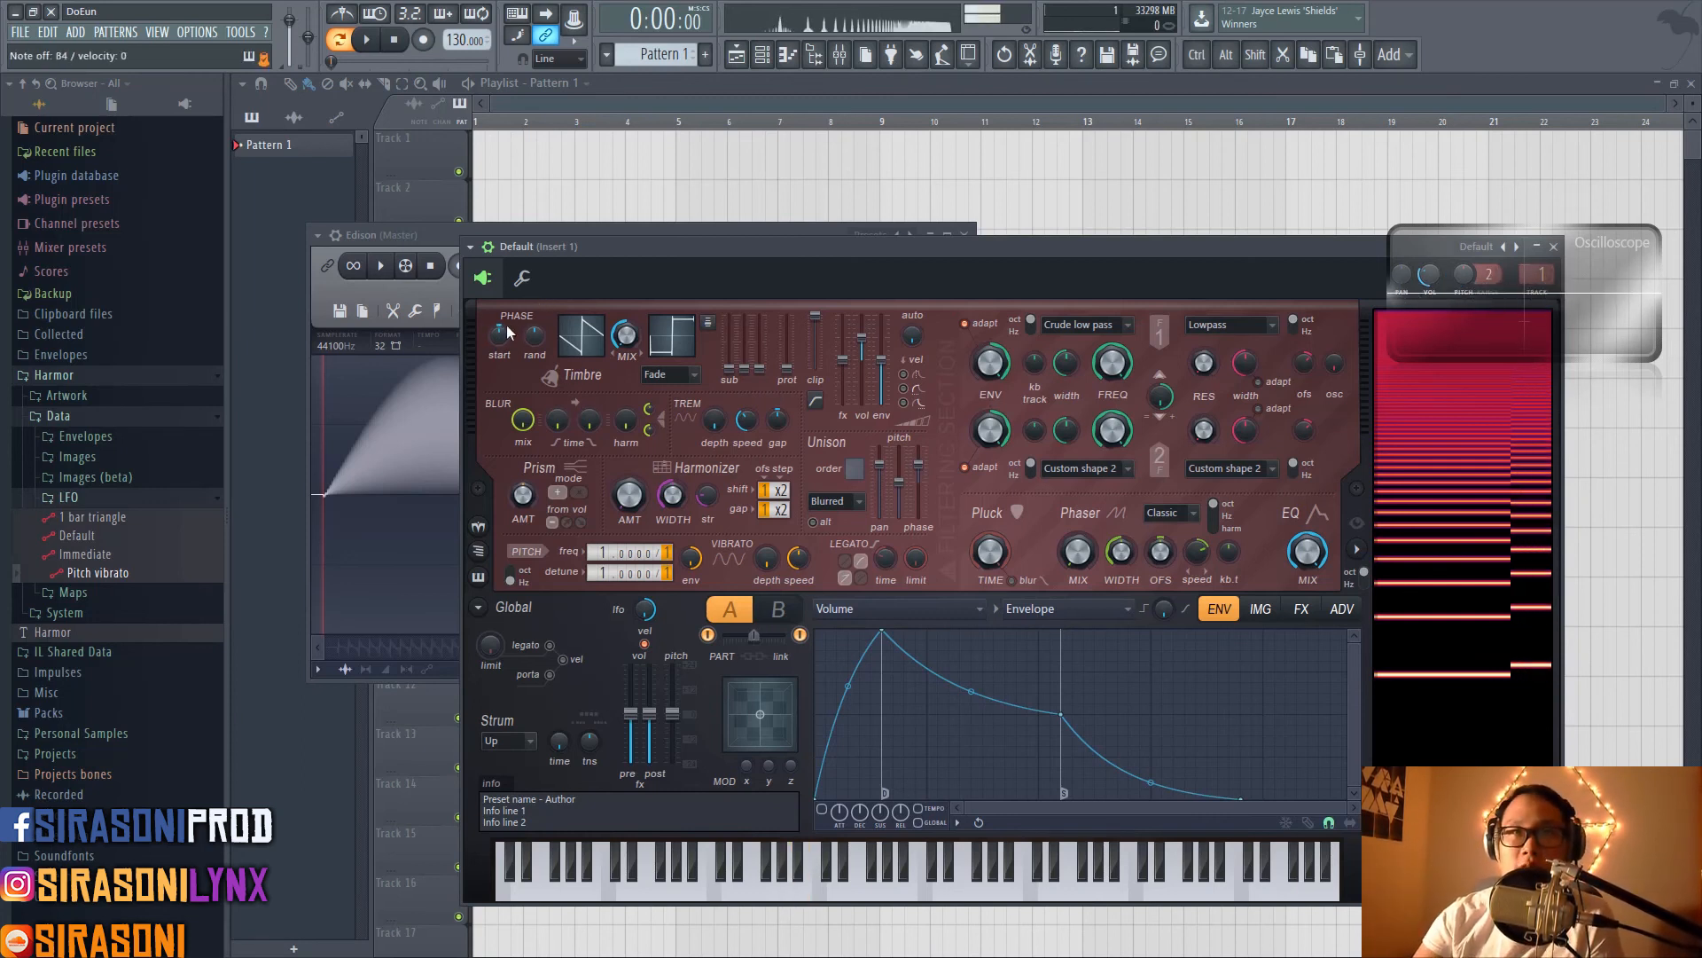
left_click_drag(499, 337, 499, 323)
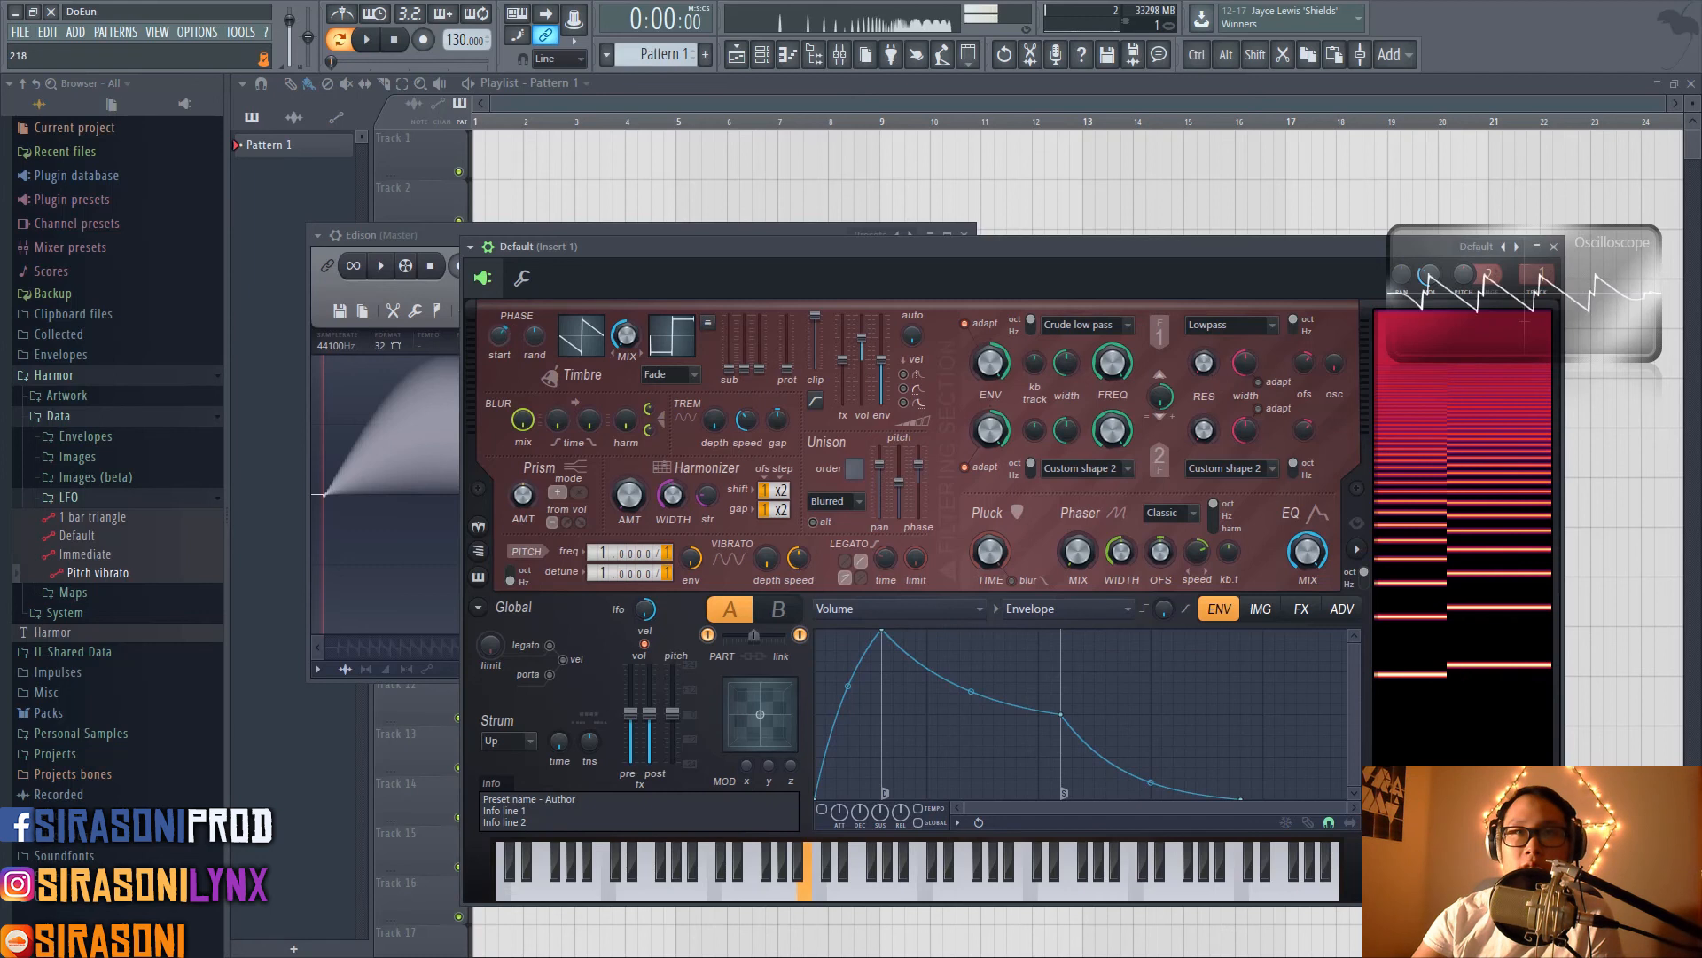
left_click(800, 634)
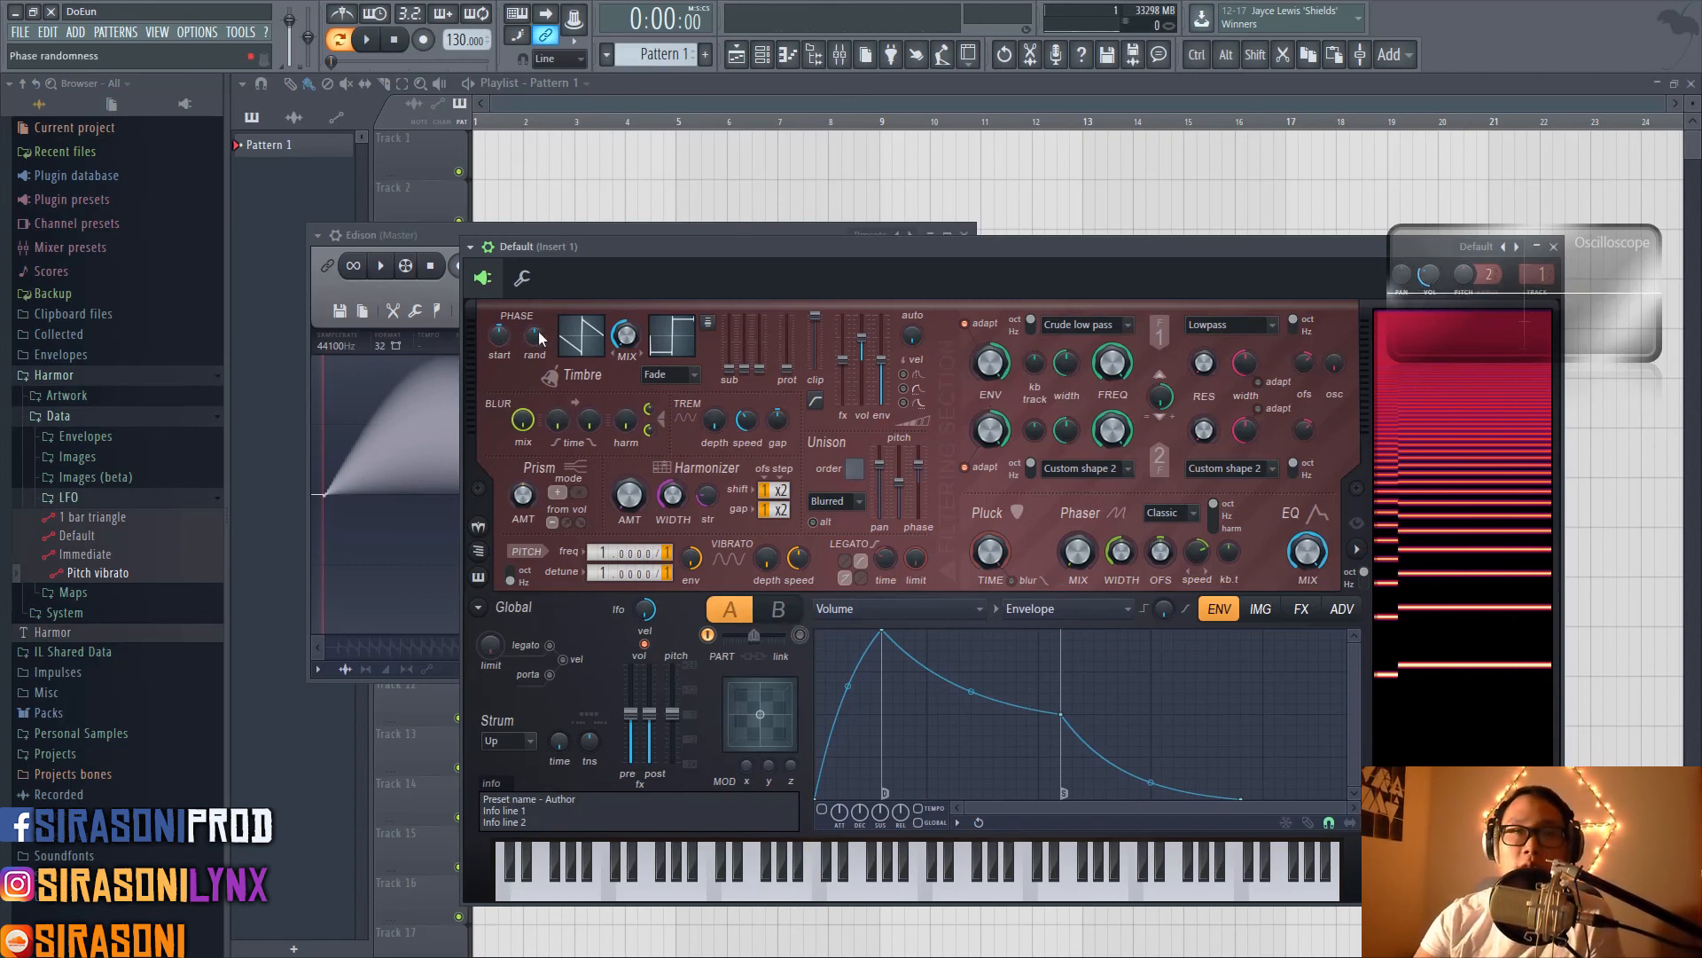
Raise part A's phase randomness and lower the main pitch to its minimum
left_click_drag(534, 335, 534, 266)
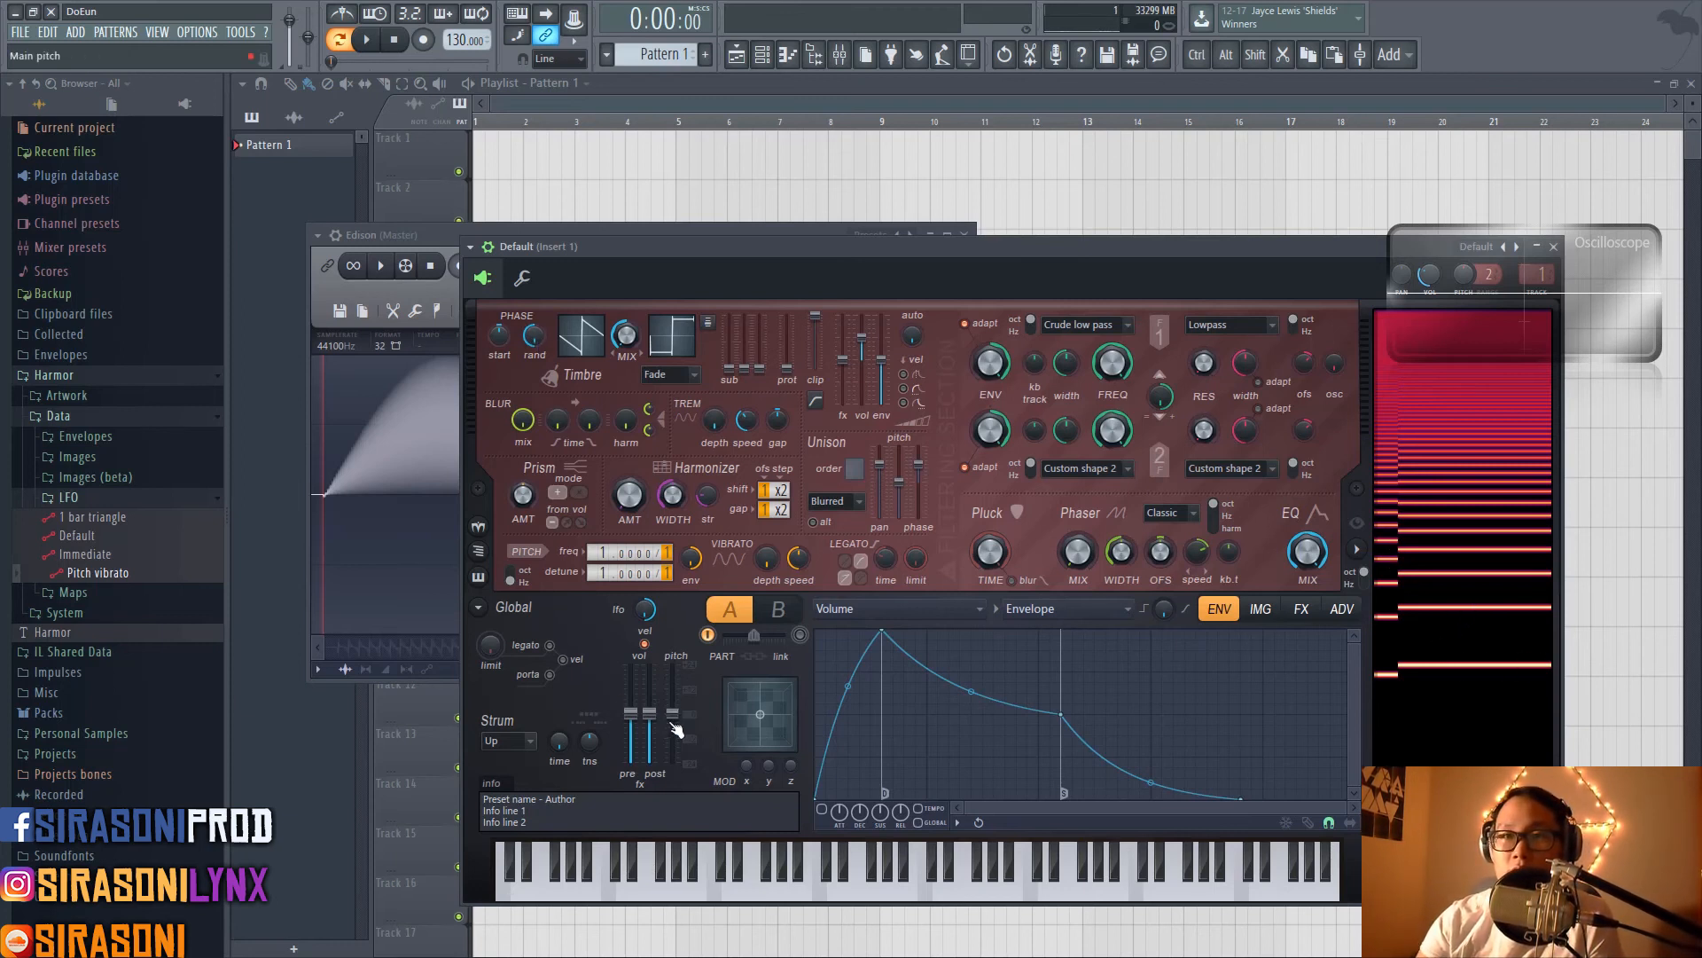
left_click_drag(674, 715, 685, 774)
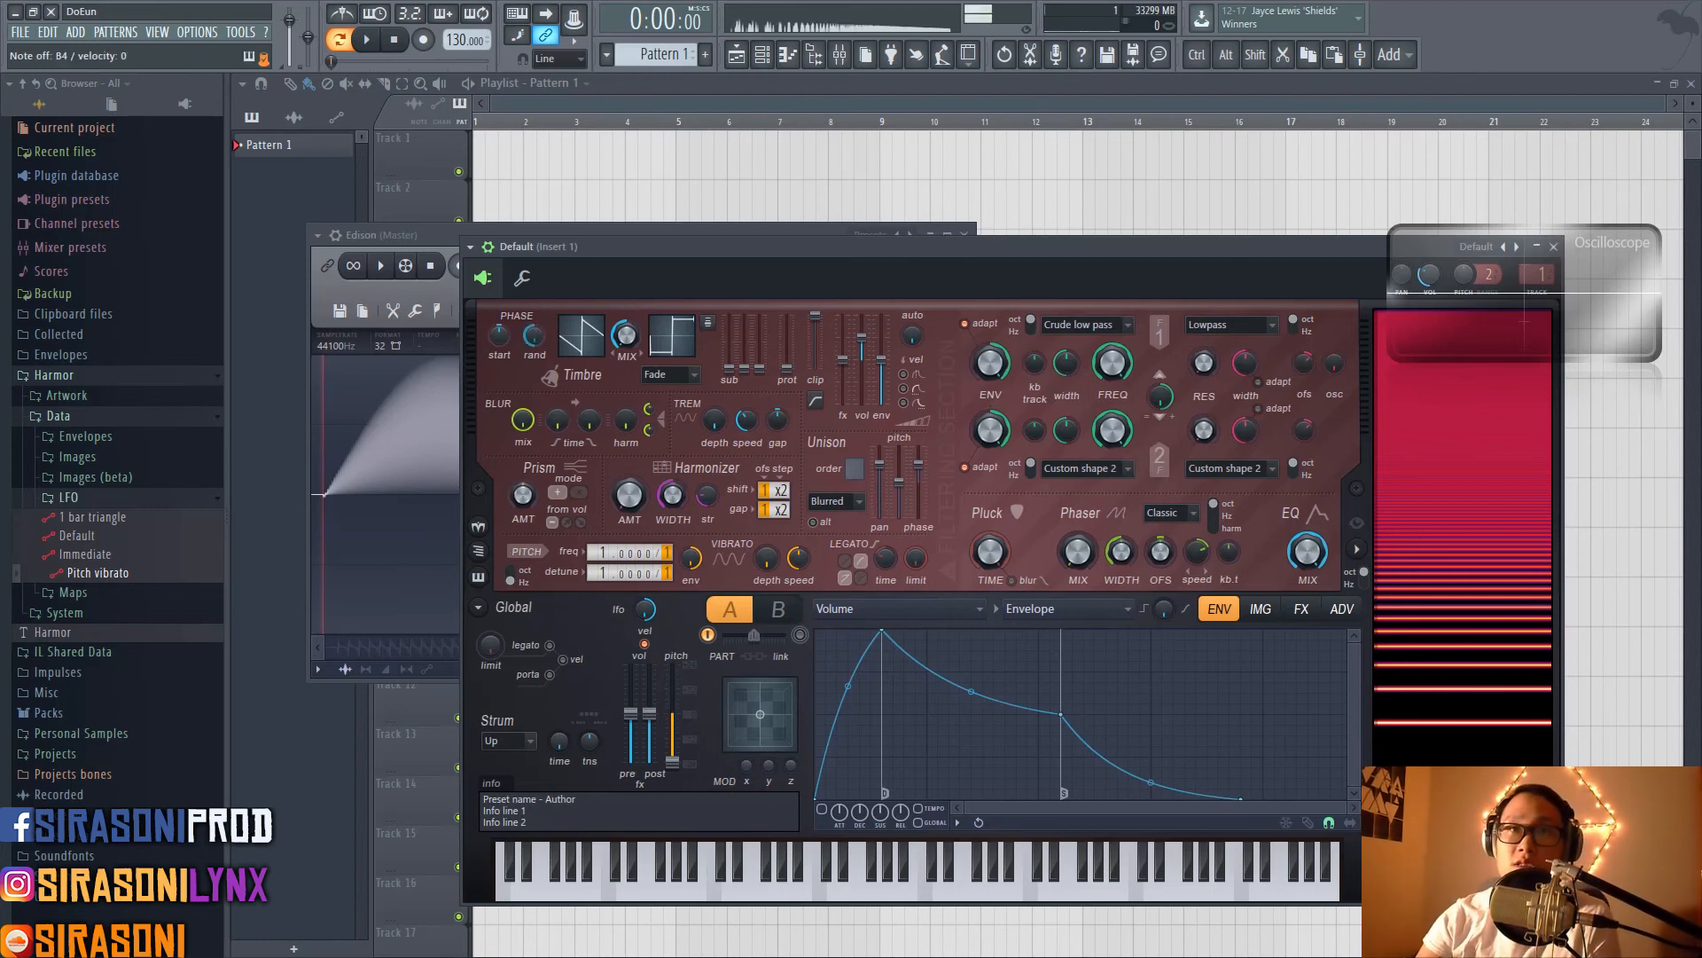
Compare the constant and 100% running settings of part A's phase randomness
left_click(538, 329)
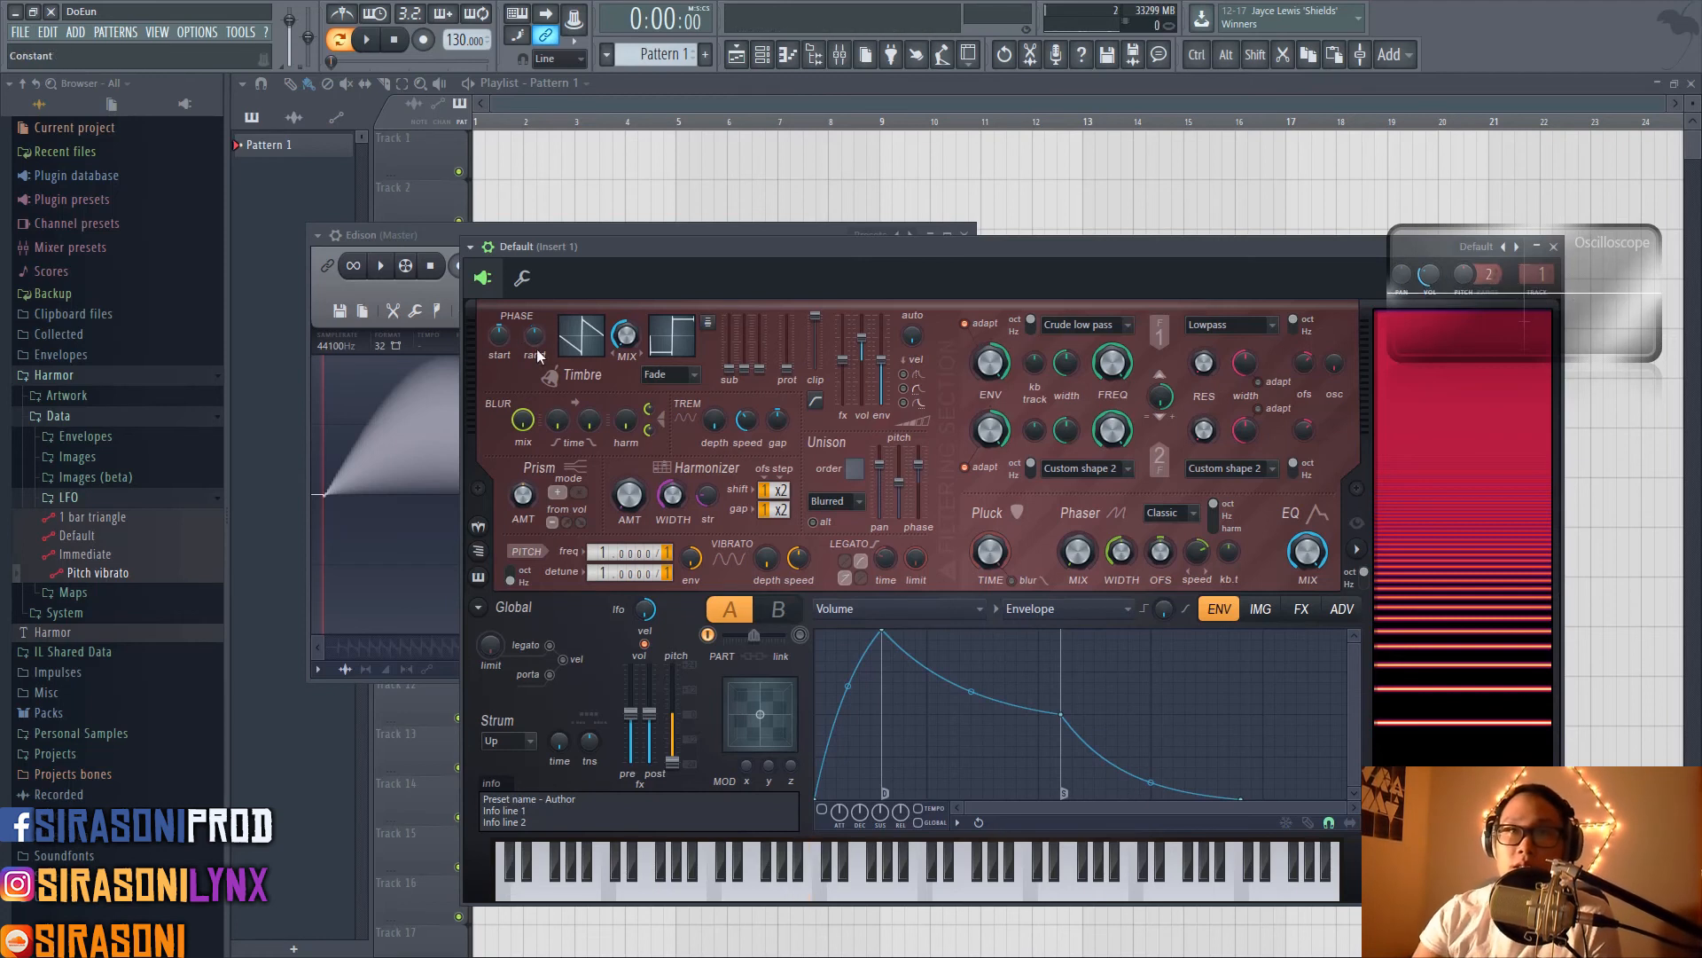
left_click_drag(536, 337, 536, 302)
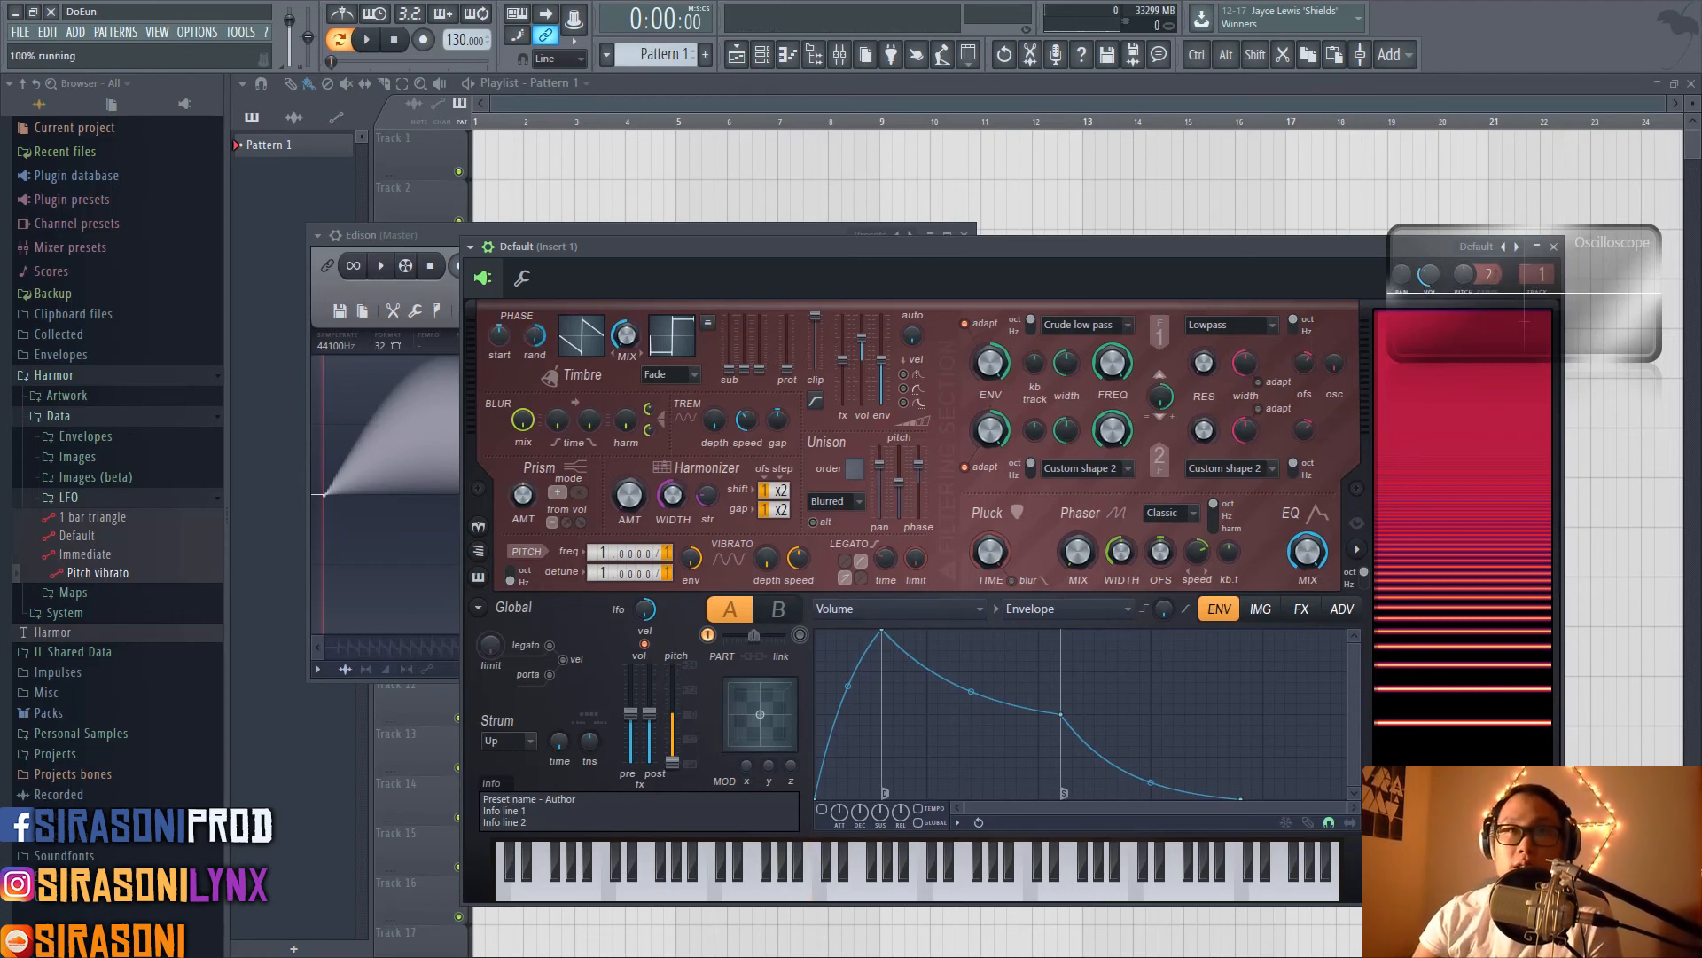
right_click(538, 338)
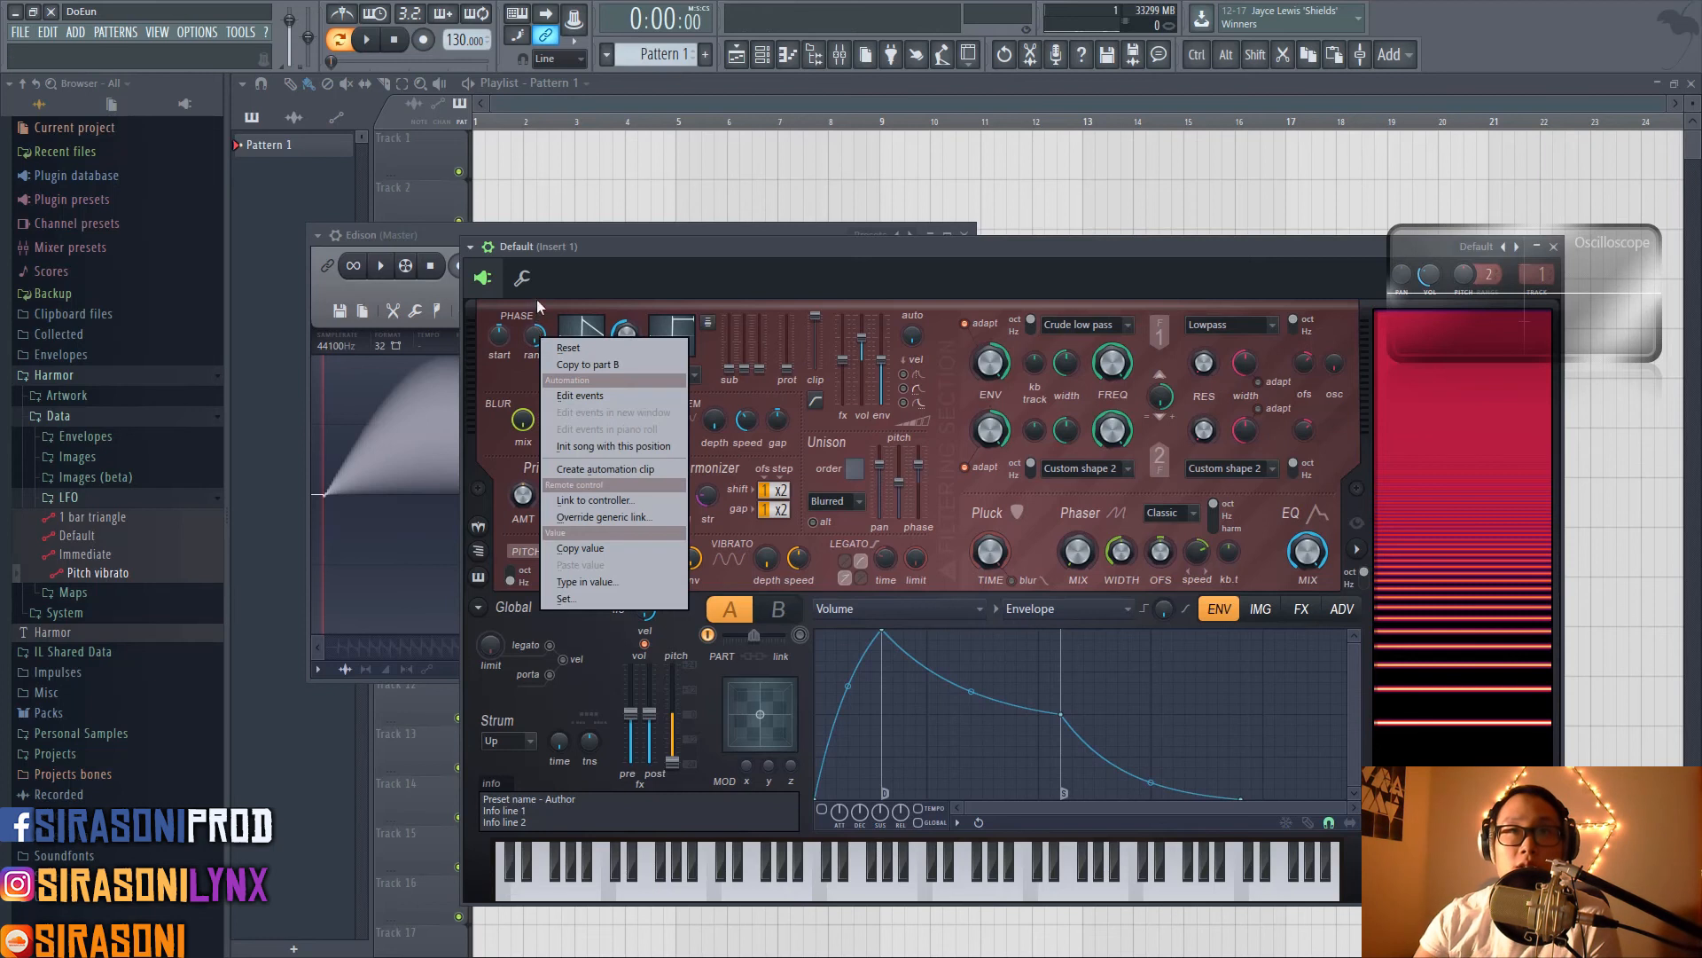
left_click(538, 306)
left_click_drag(537, 335, 536, 380)
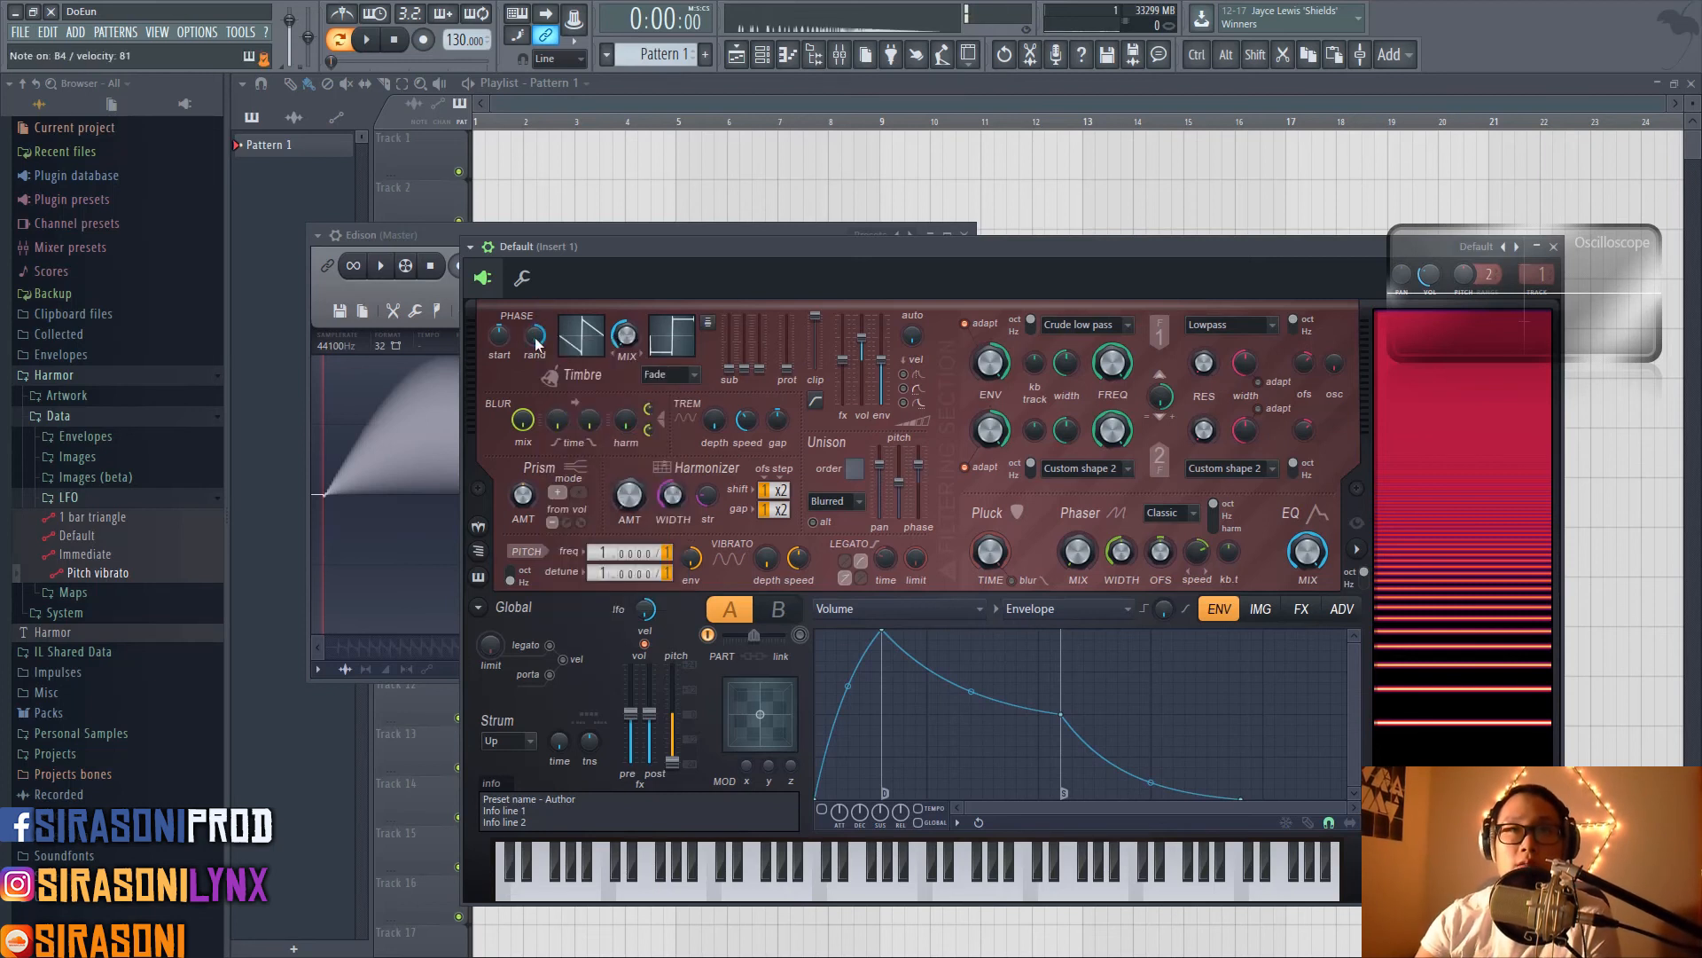
Examine the sine waveform in Edison and play it back
left_click(450, 233)
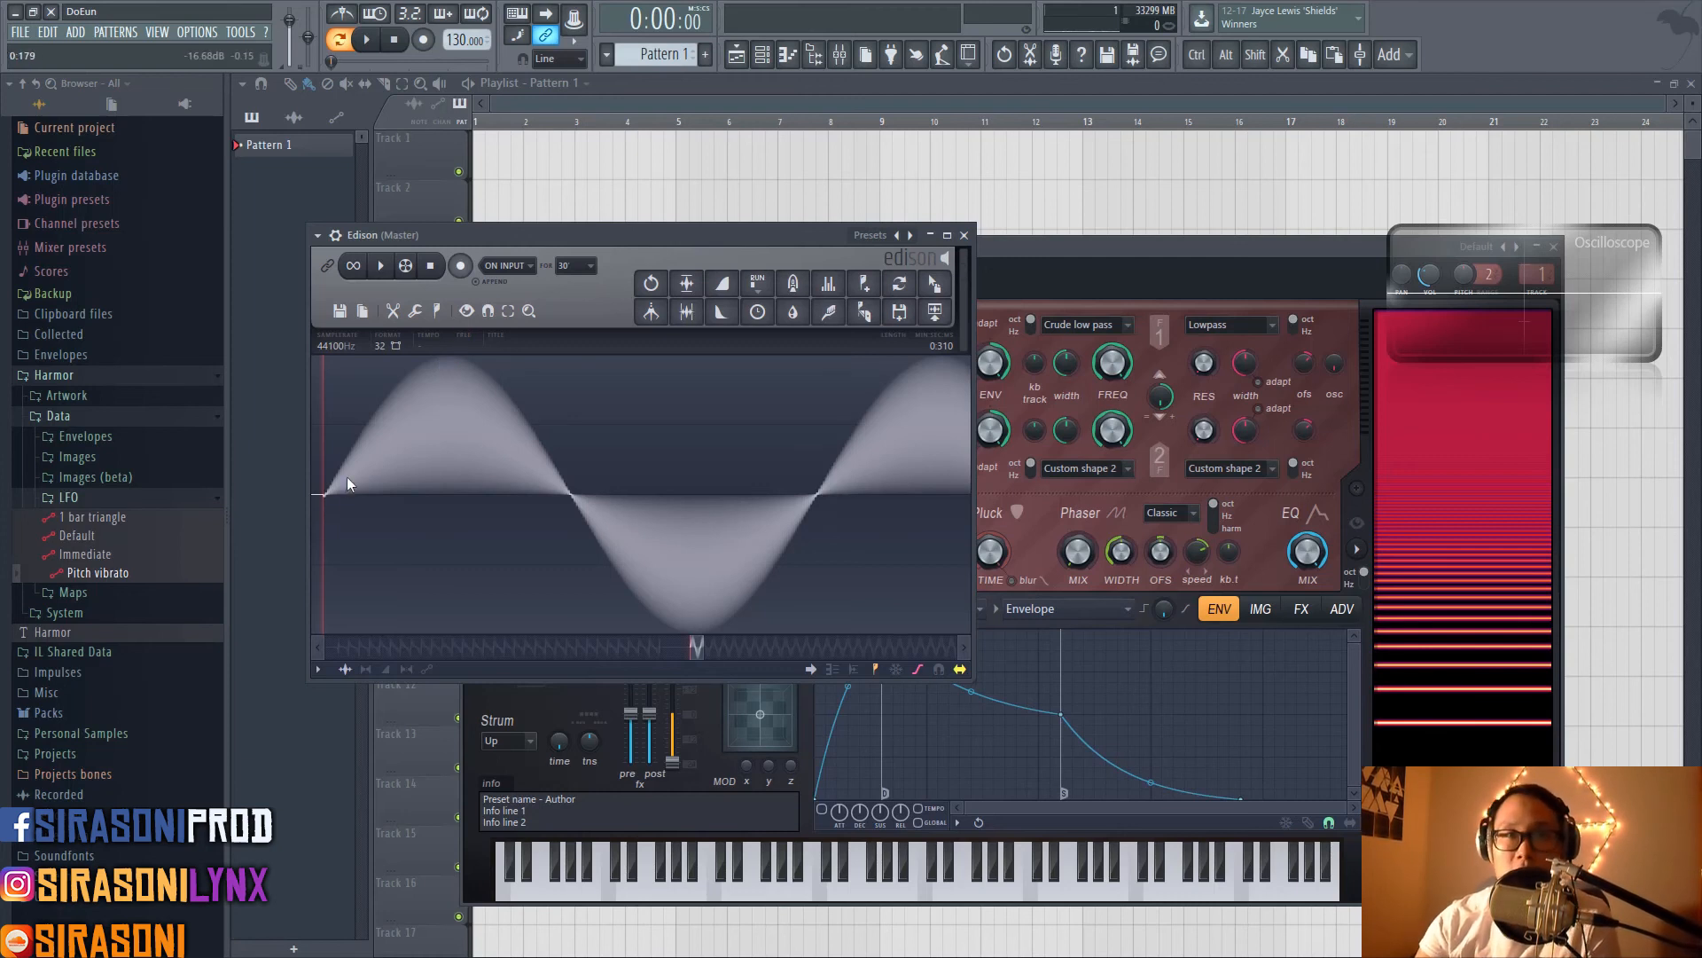
left_click(1025, 243)
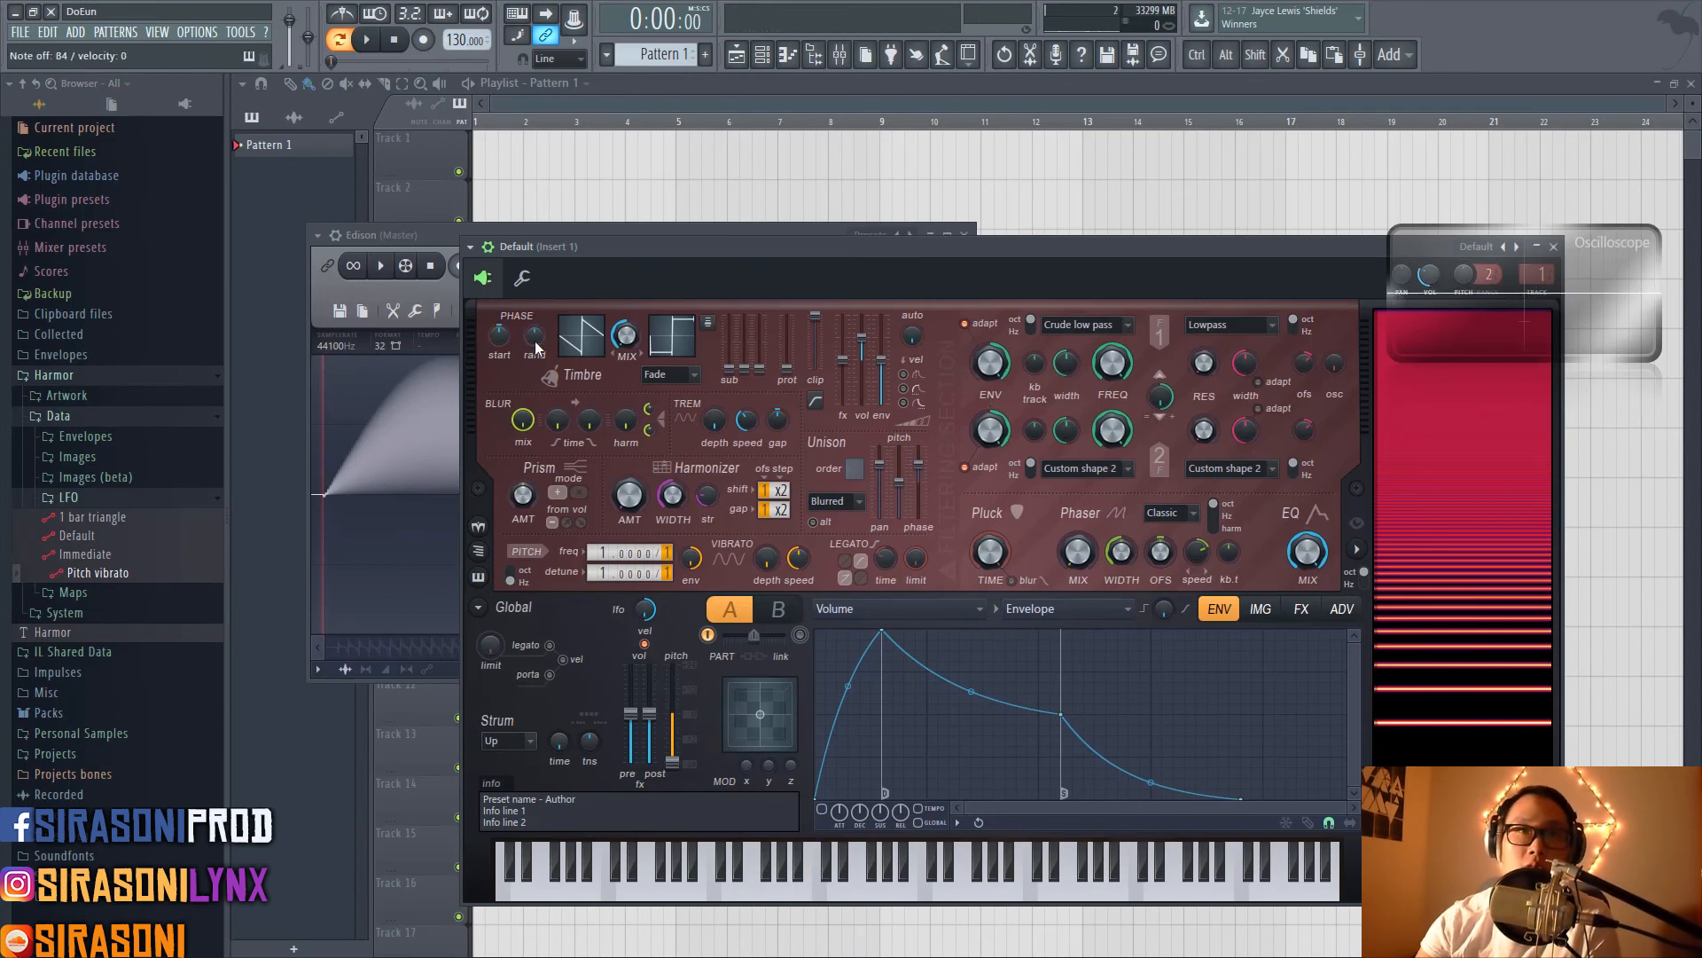
left_click(406, 236)
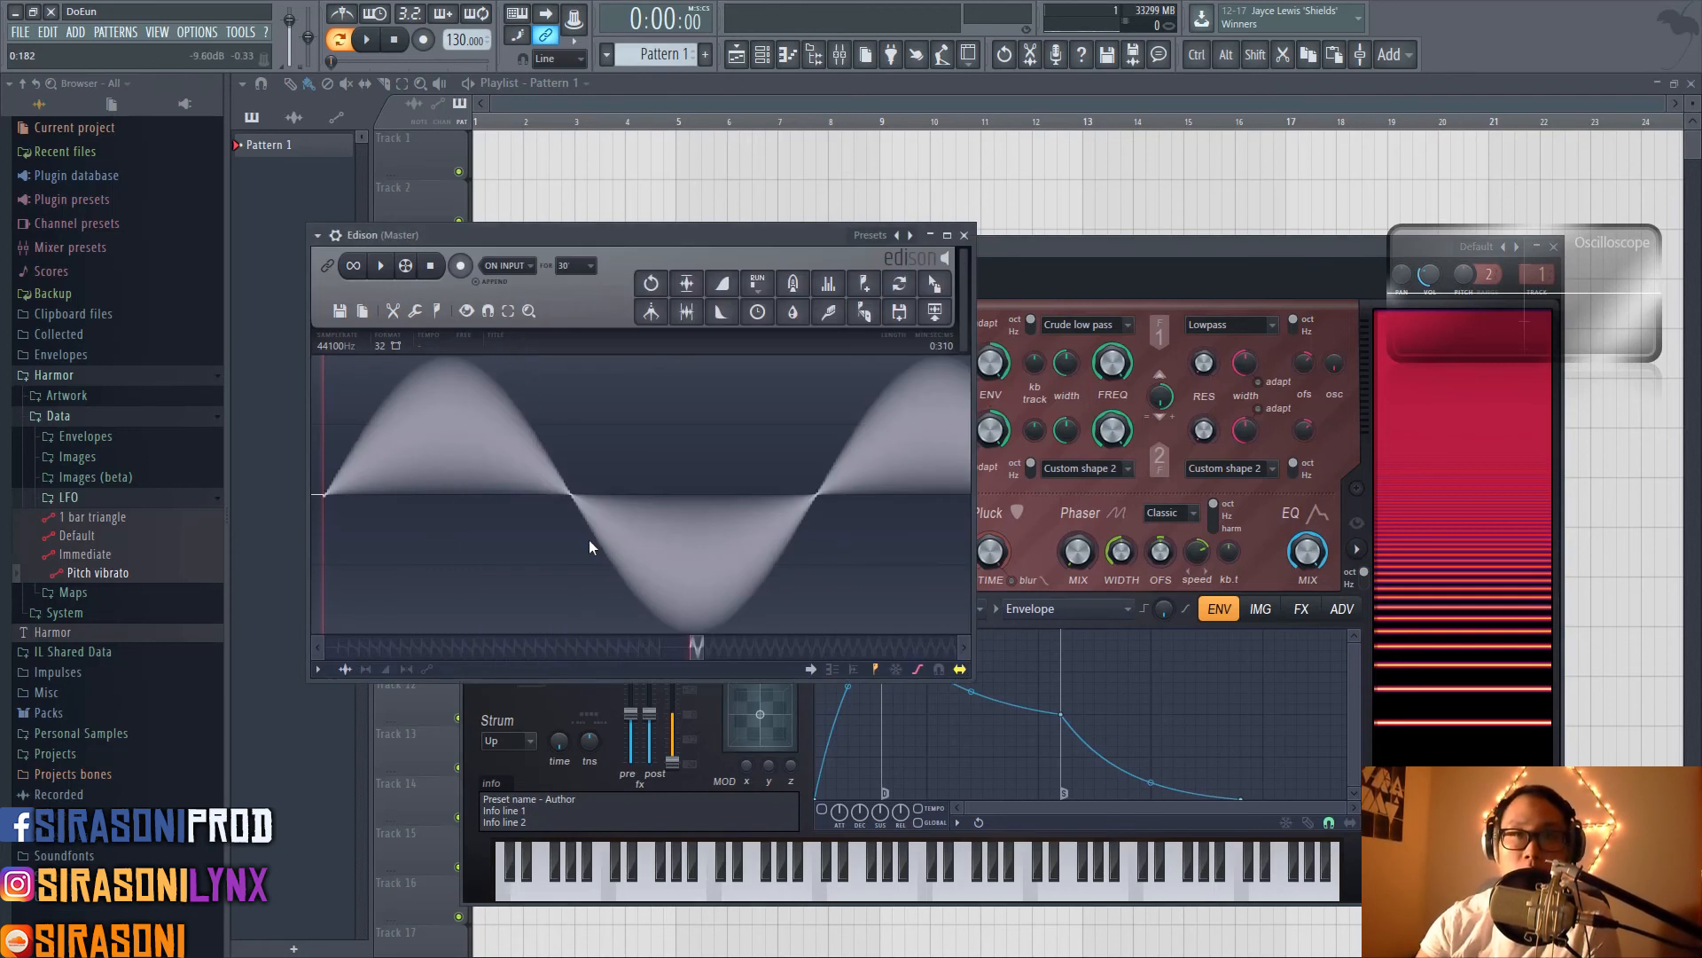
key("space")
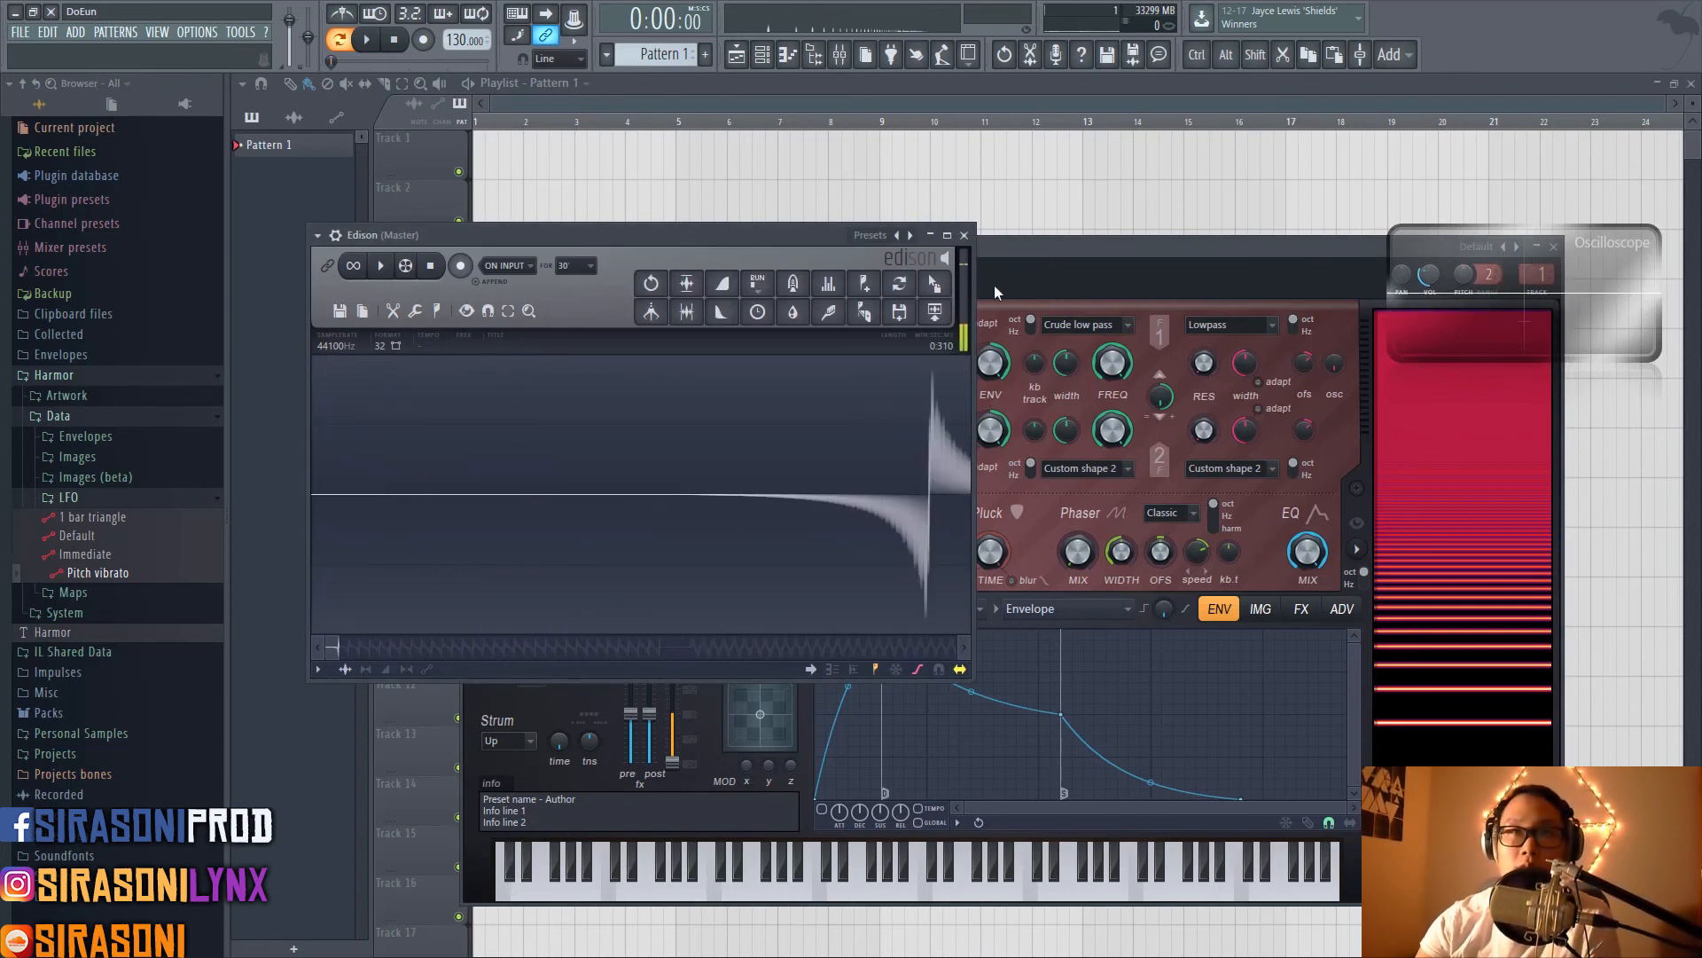
Bring Harmor back to the front and reset its main pitch to 0 cents
left_click(993, 284)
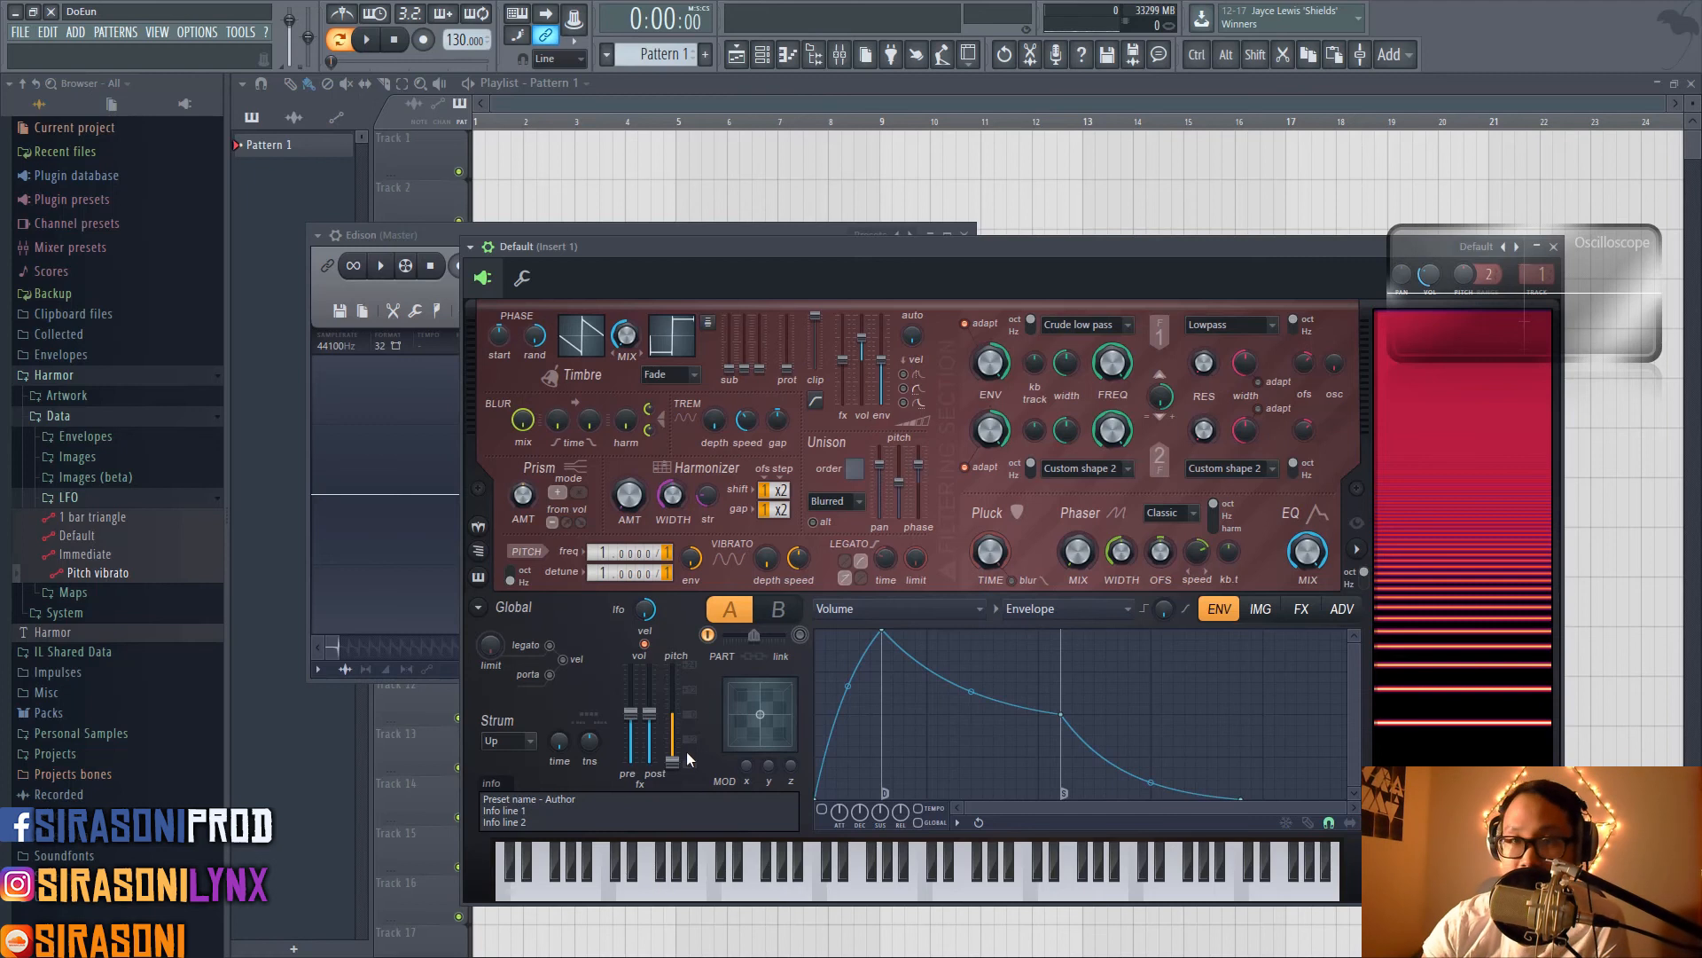
left_click_drag(688, 766, 690, 717)
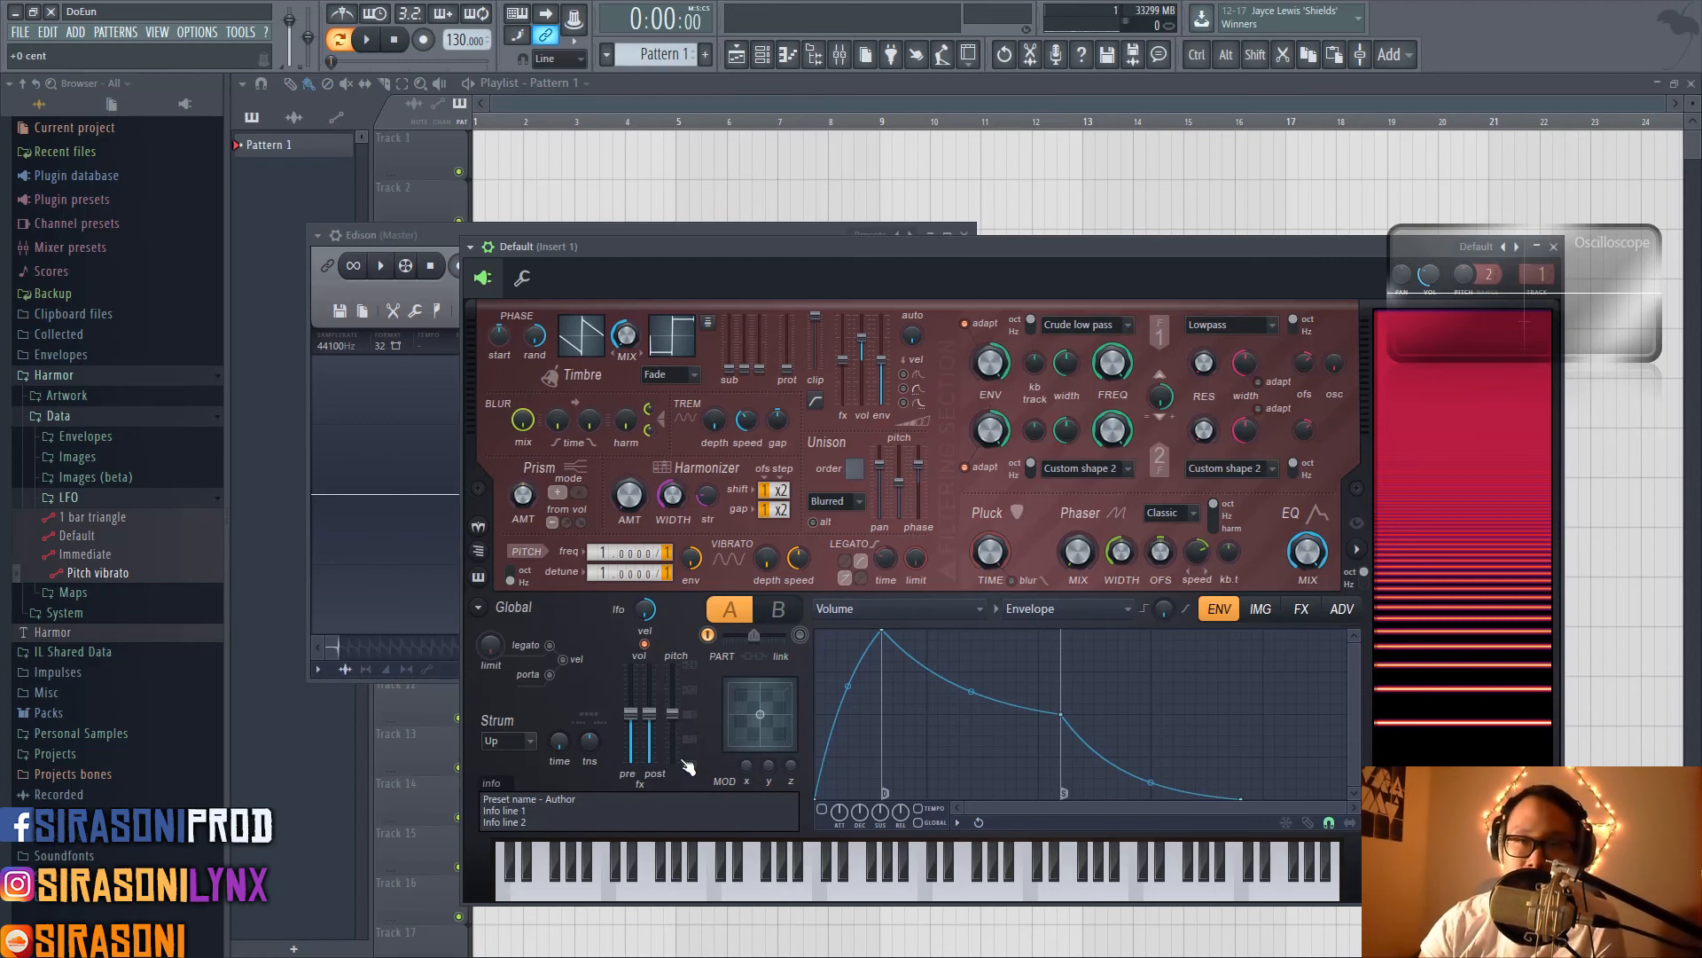
Enable part B, adjust part A's phase randomness while playing notes, and switch part B off again
left_click(800, 634)
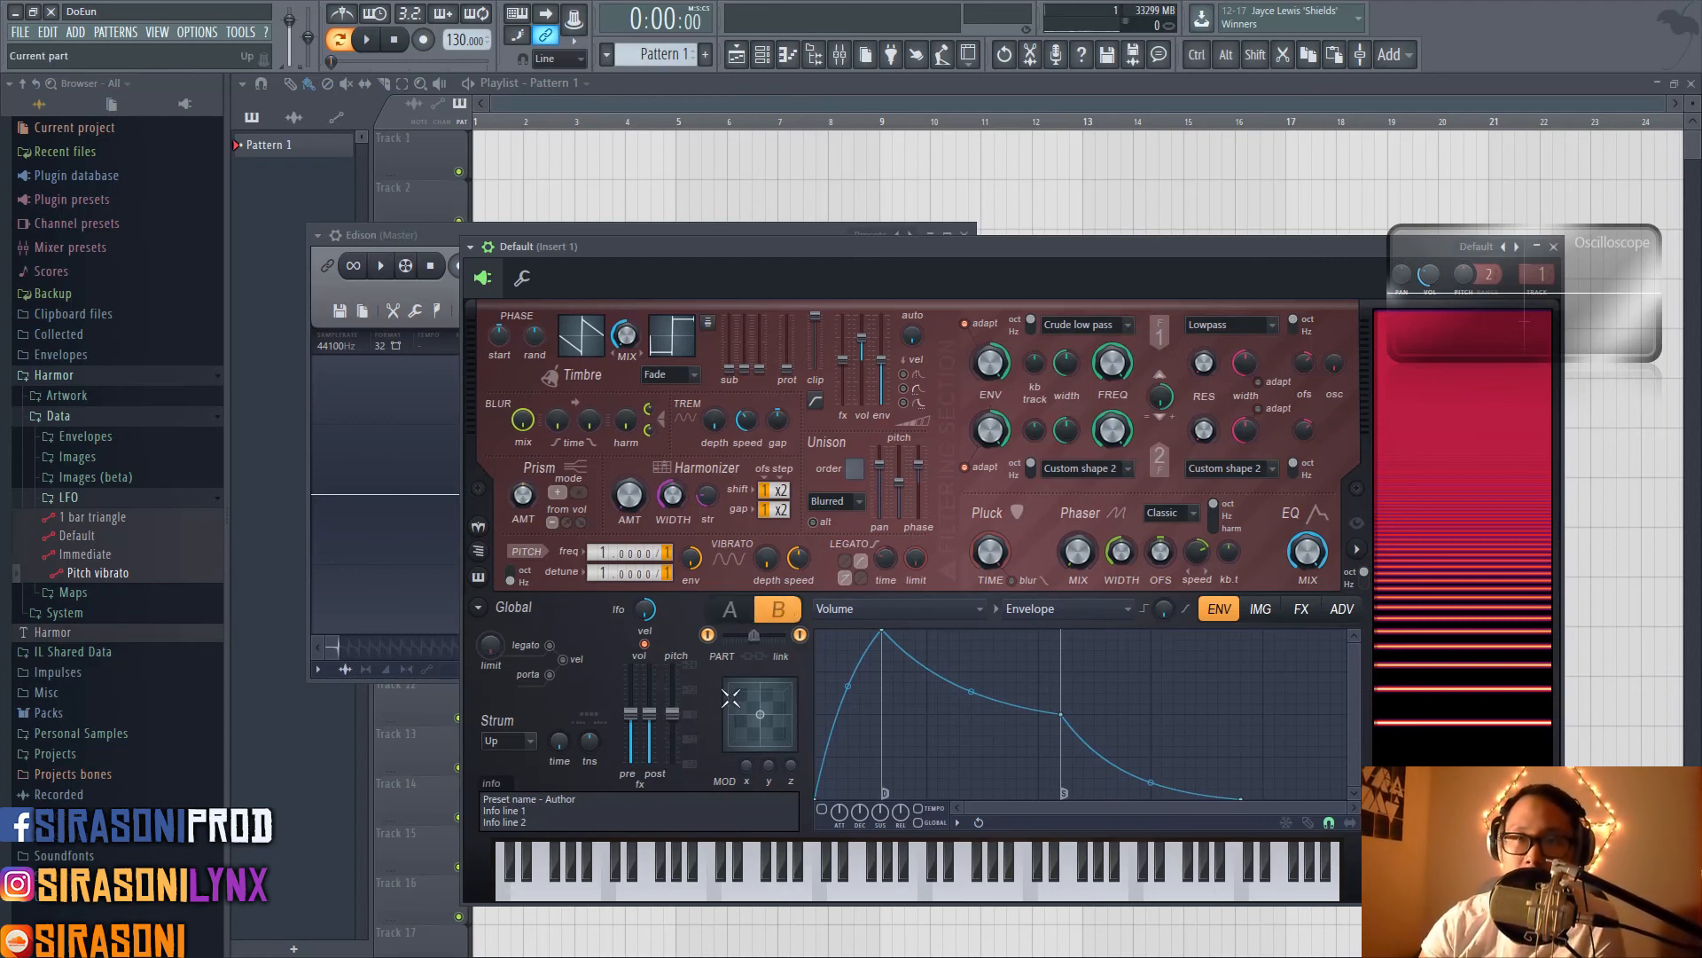
left_click(778, 610)
left_click(736, 612)
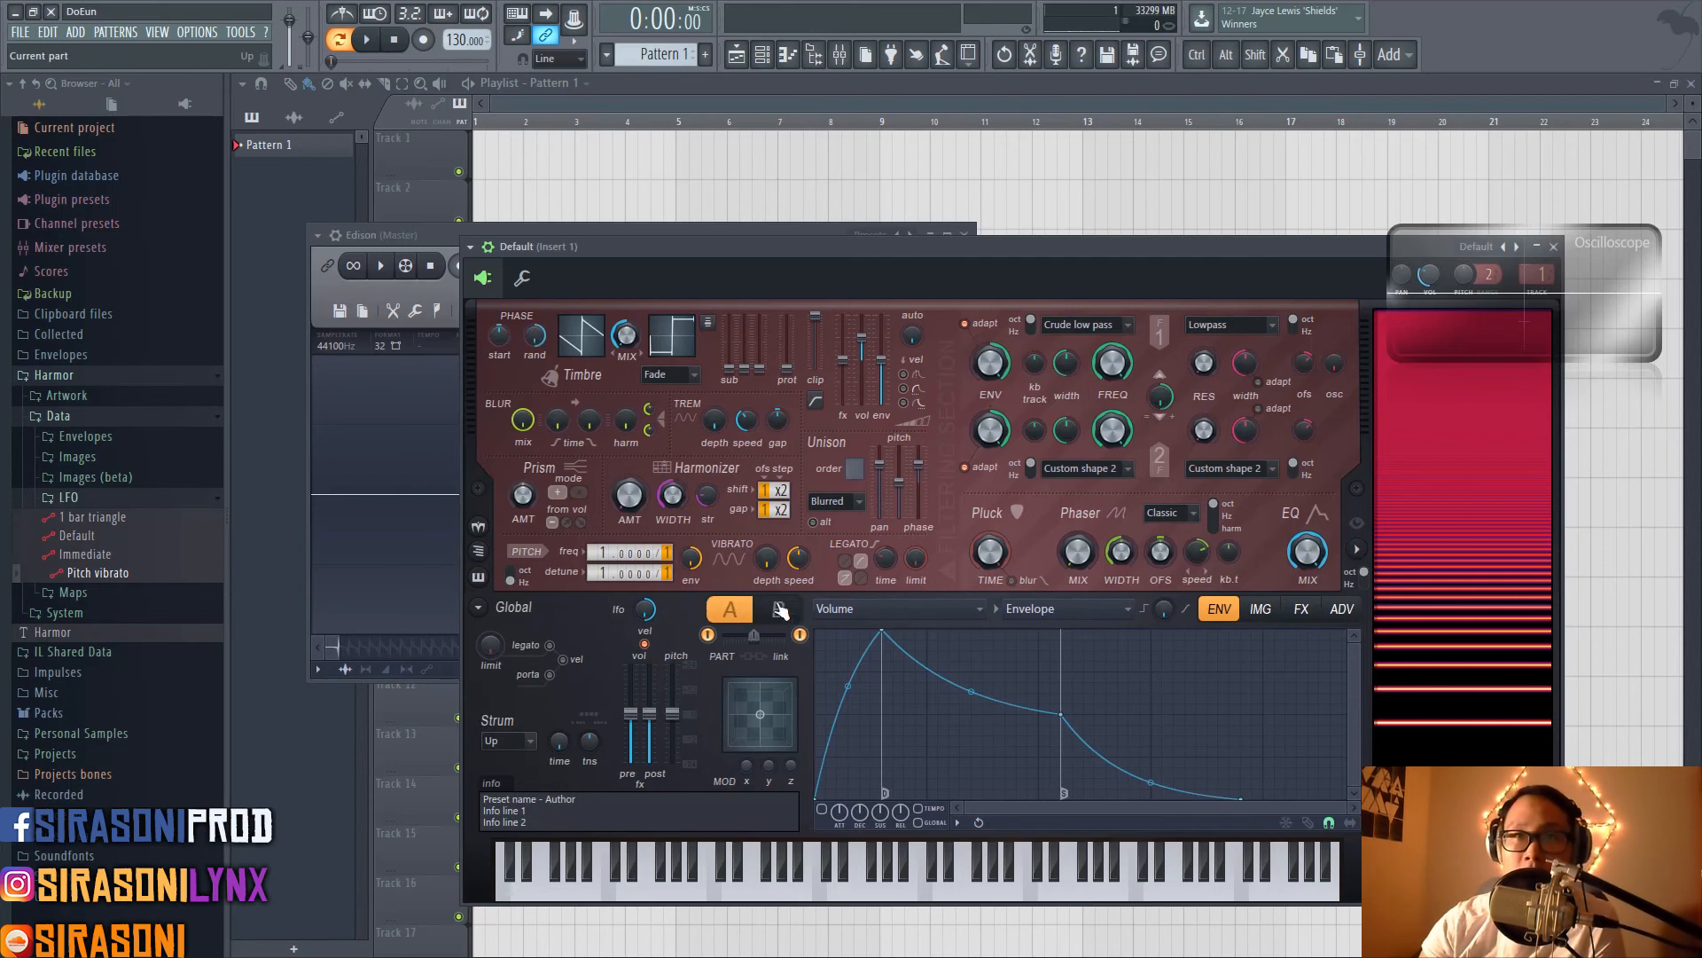
left_click(779, 610)
left_click(736, 612)
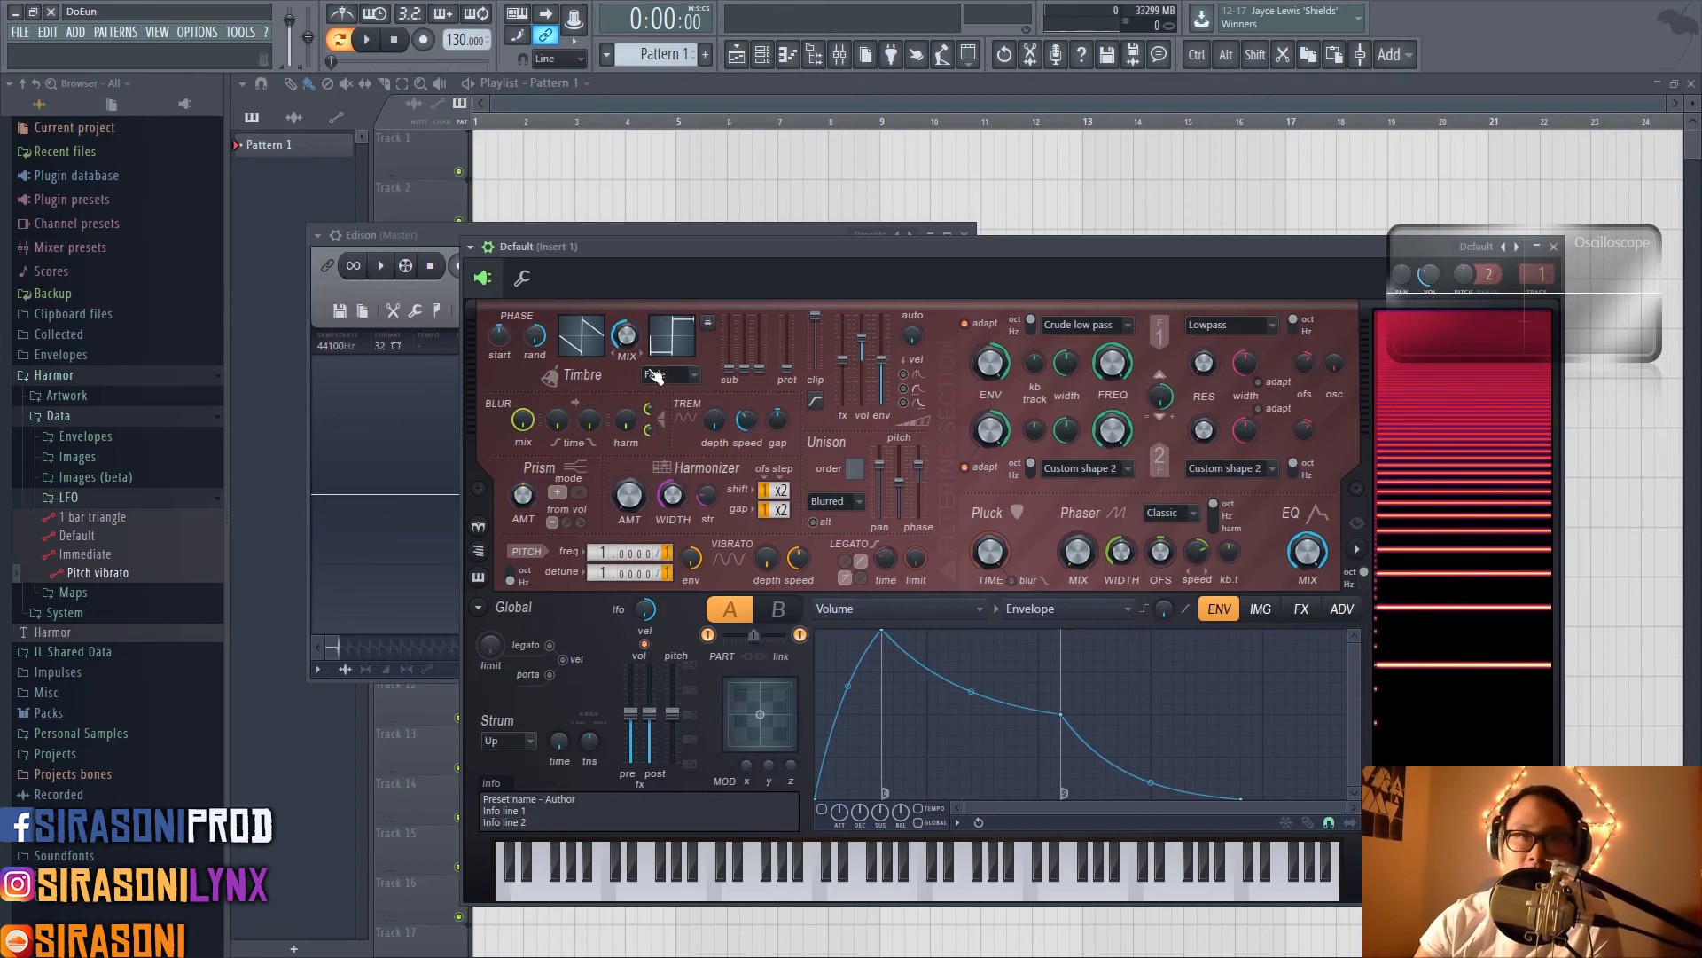
mouse_move(540, 337)
left_mouse_down()
mouse_move(540, 362)
mouse_move(540, 311)
left_mouse_up()
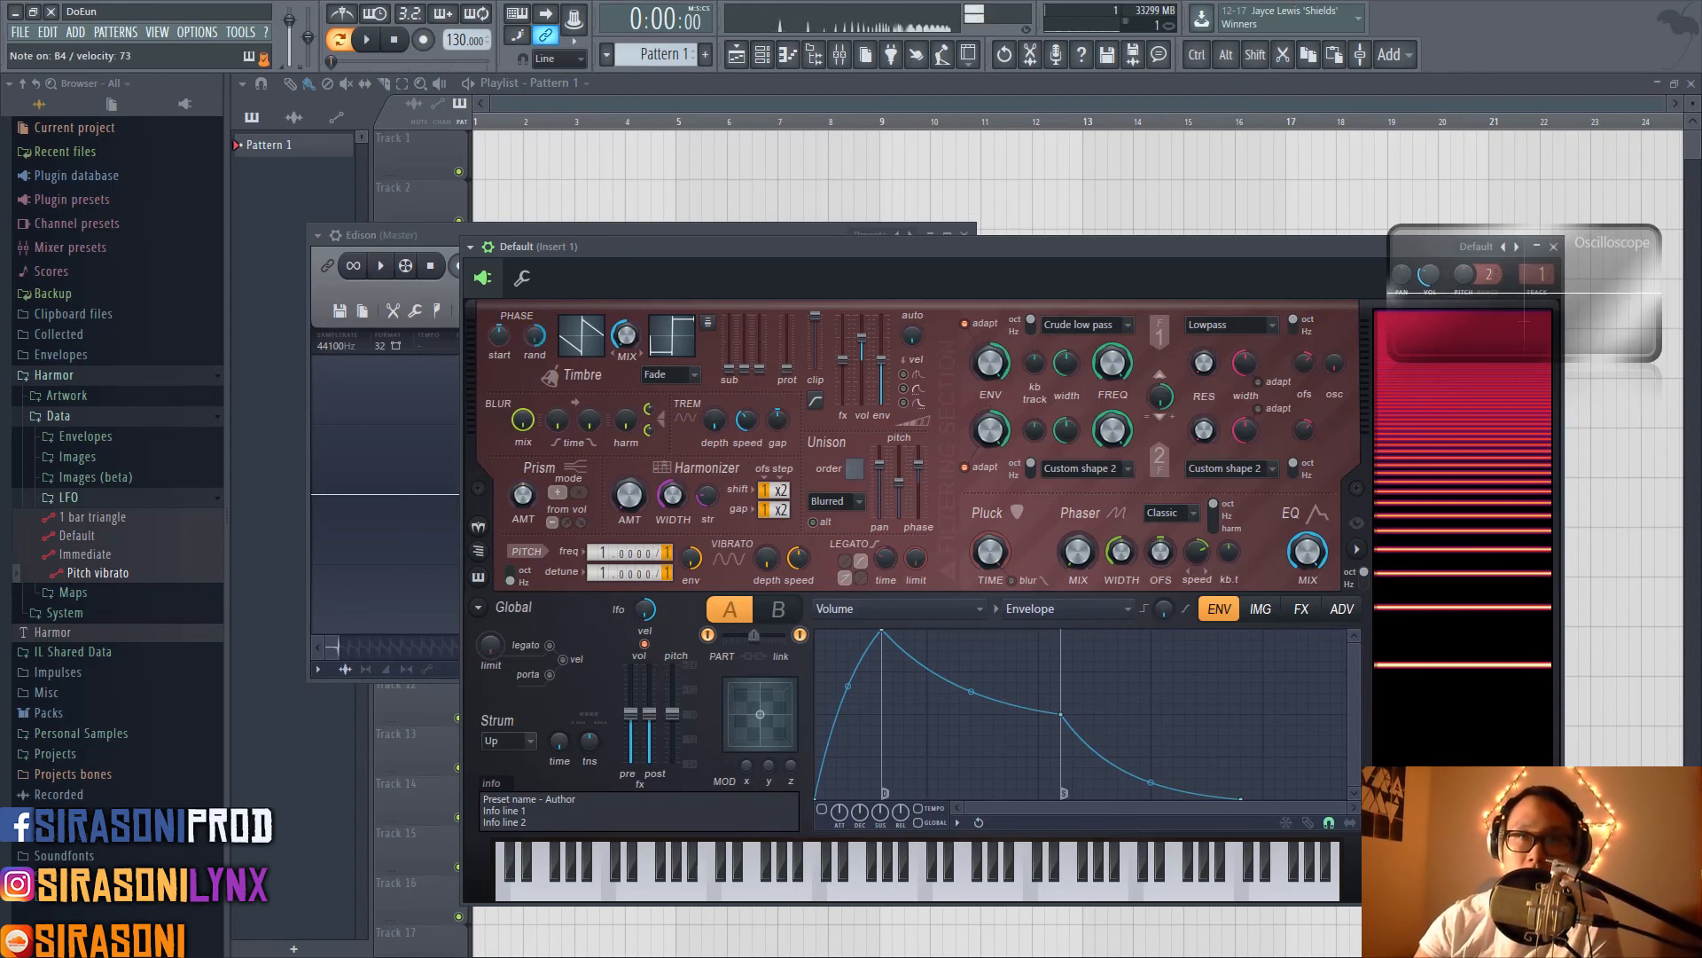
left_click(800, 635)
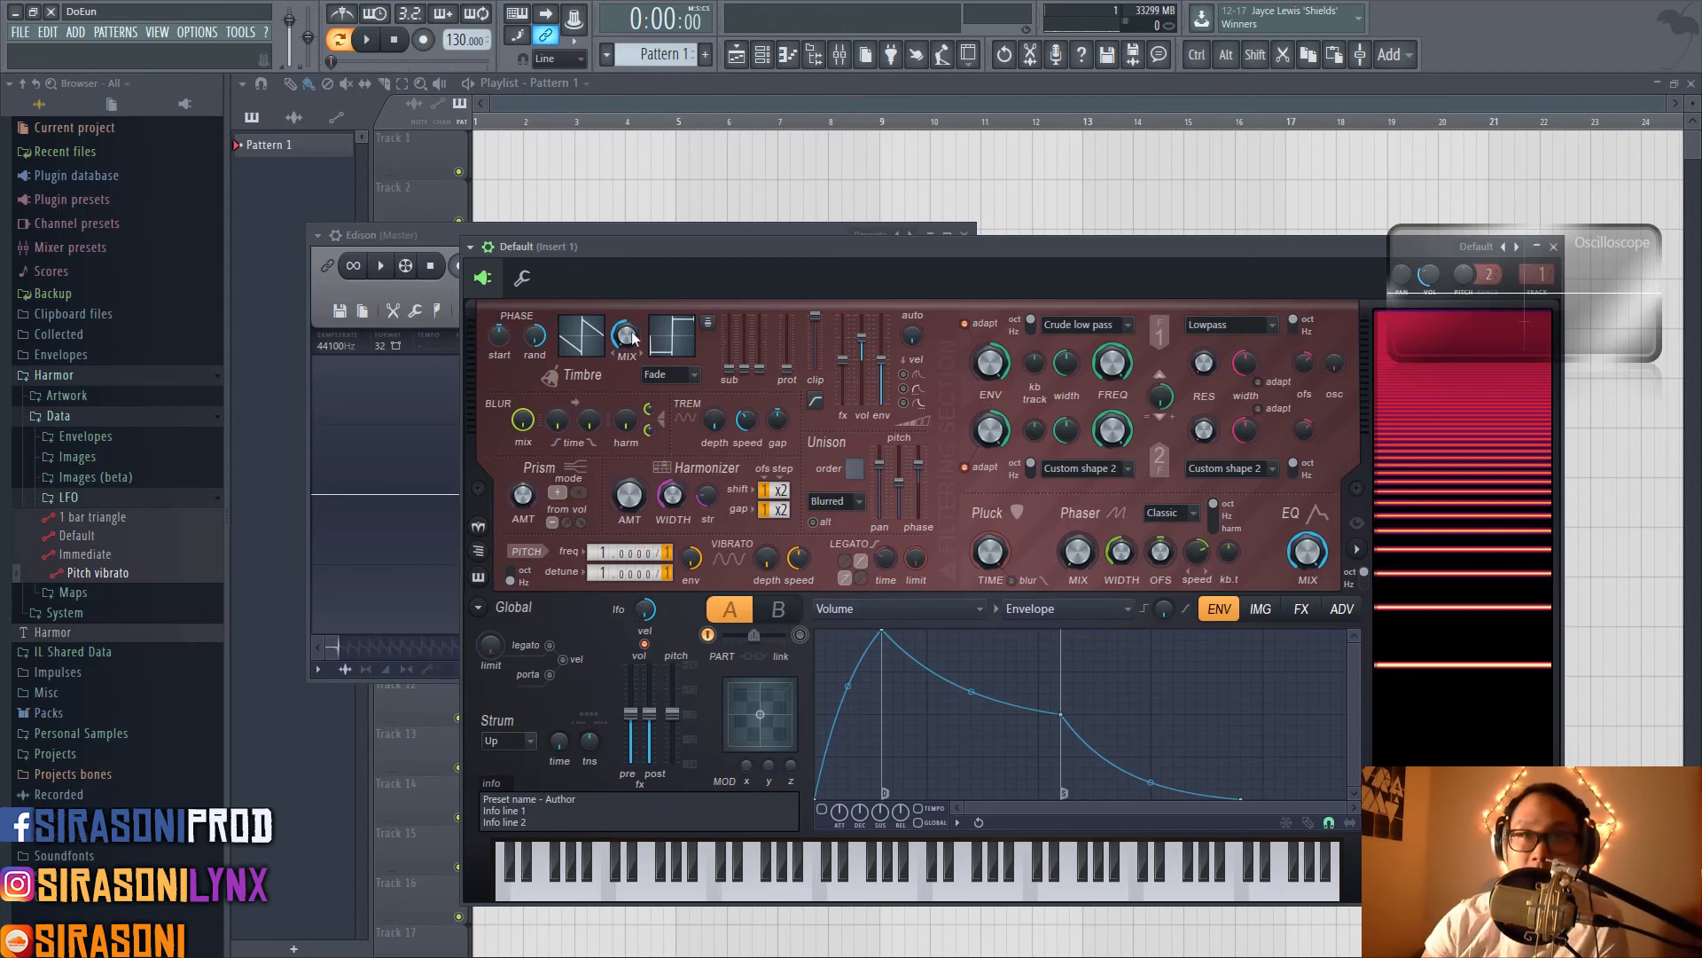
Open part A's Timbre 1 harmonic level graph and reposition the Harmor window
left_click_drag(621, 259, 581, 227)
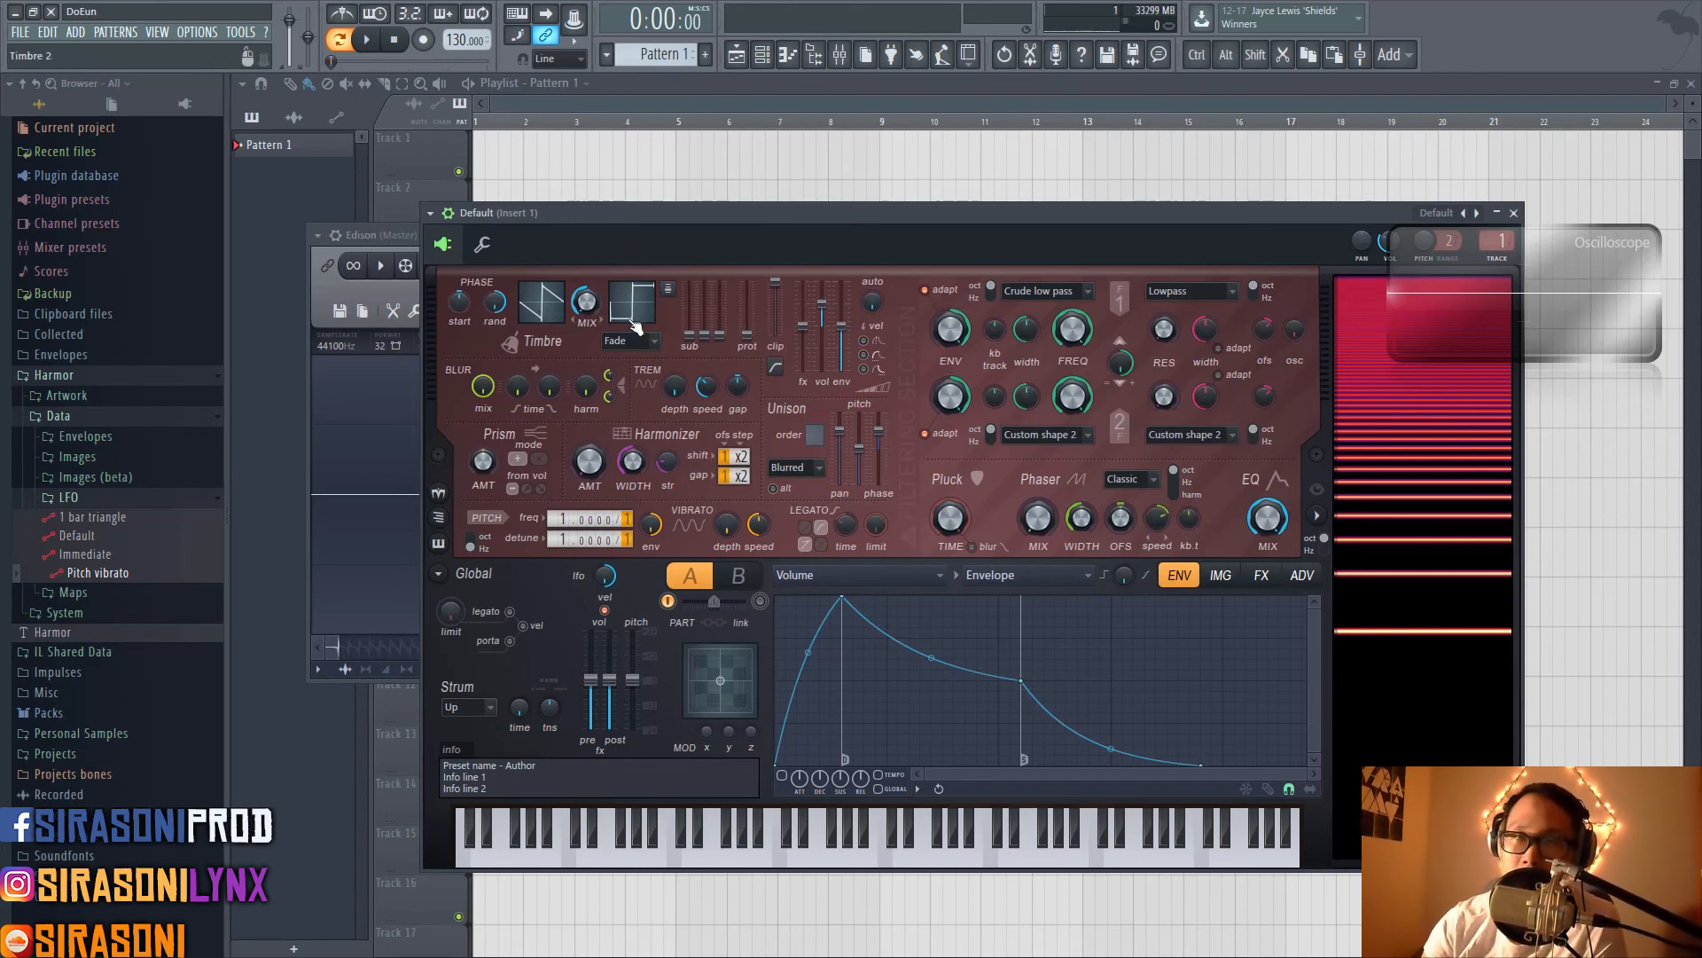
left_click(552, 321)
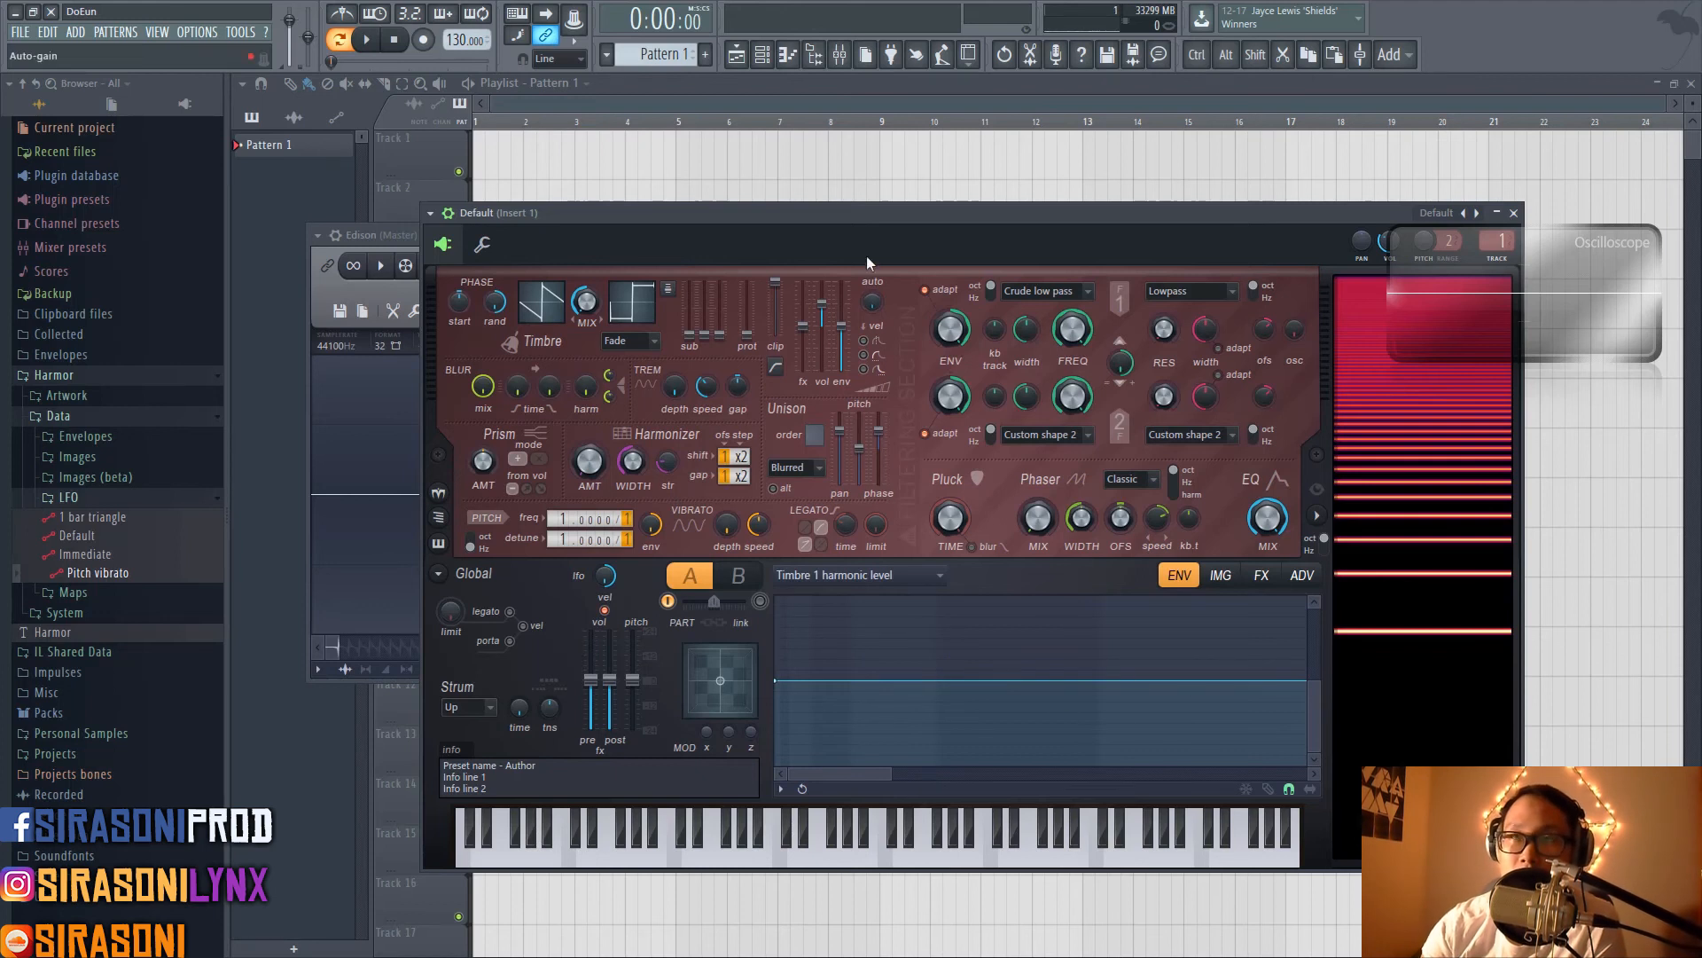
left_click_drag(850, 219, 863, 254)
left_click(965, 235)
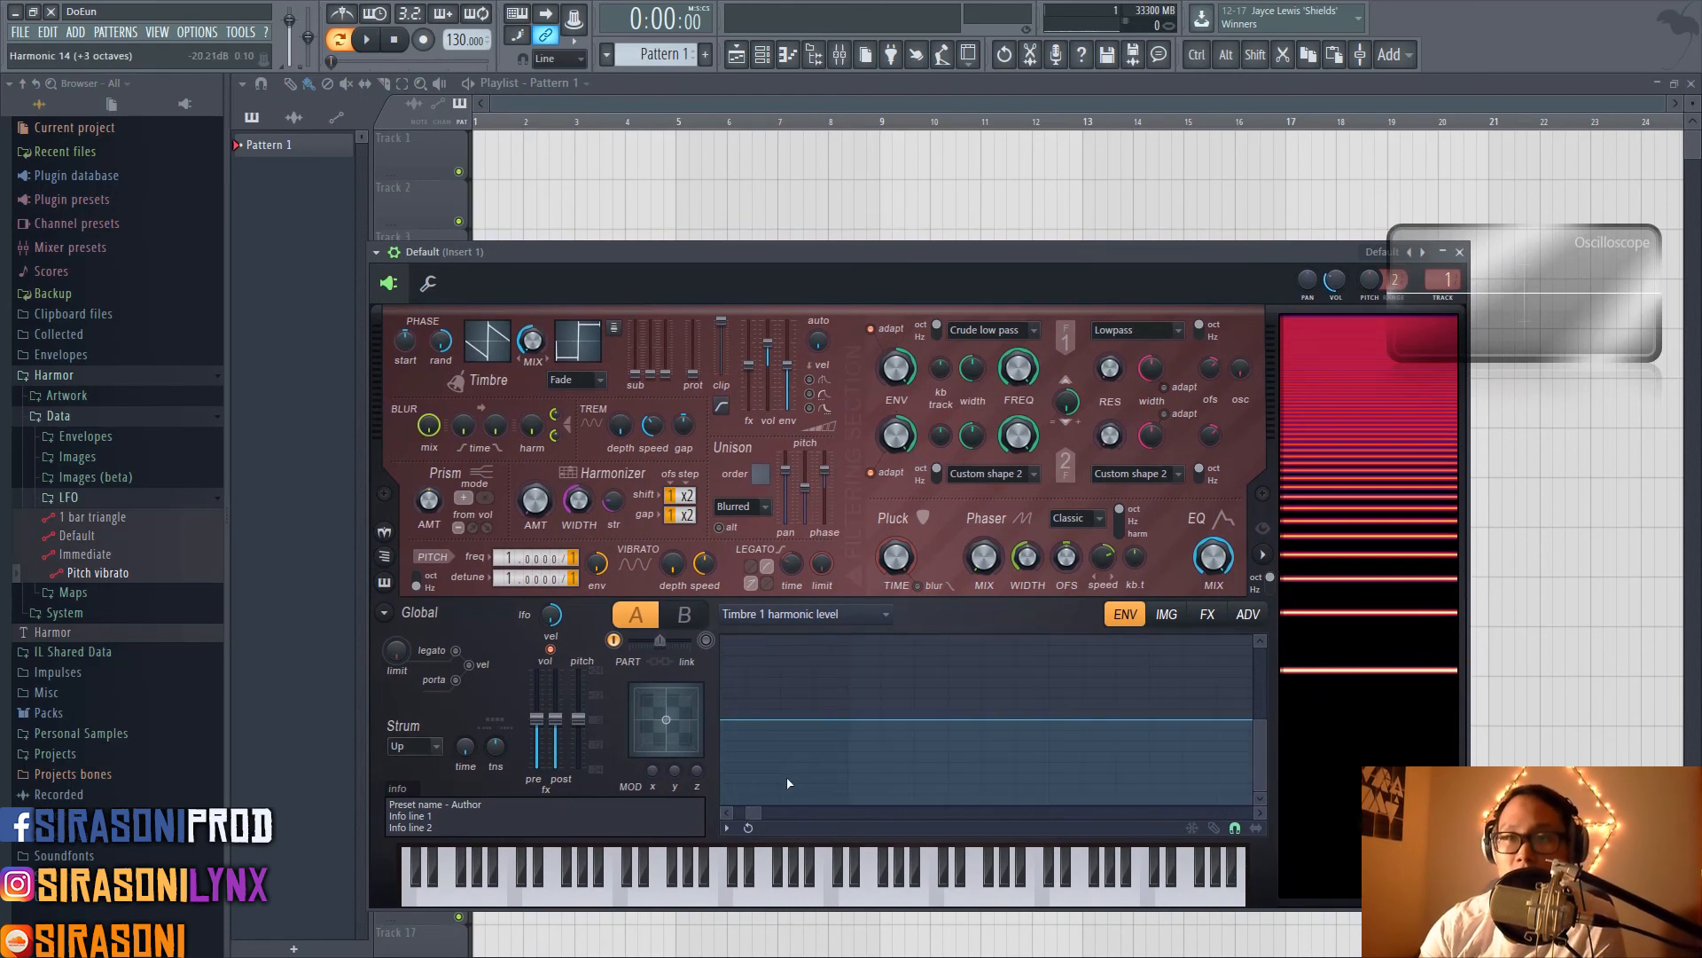
Look over the list of editable envelope targets and show the full harmonic range of the Timbre 1 graph
scroll(788, 784, "down", 5)
left_click(781, 613)
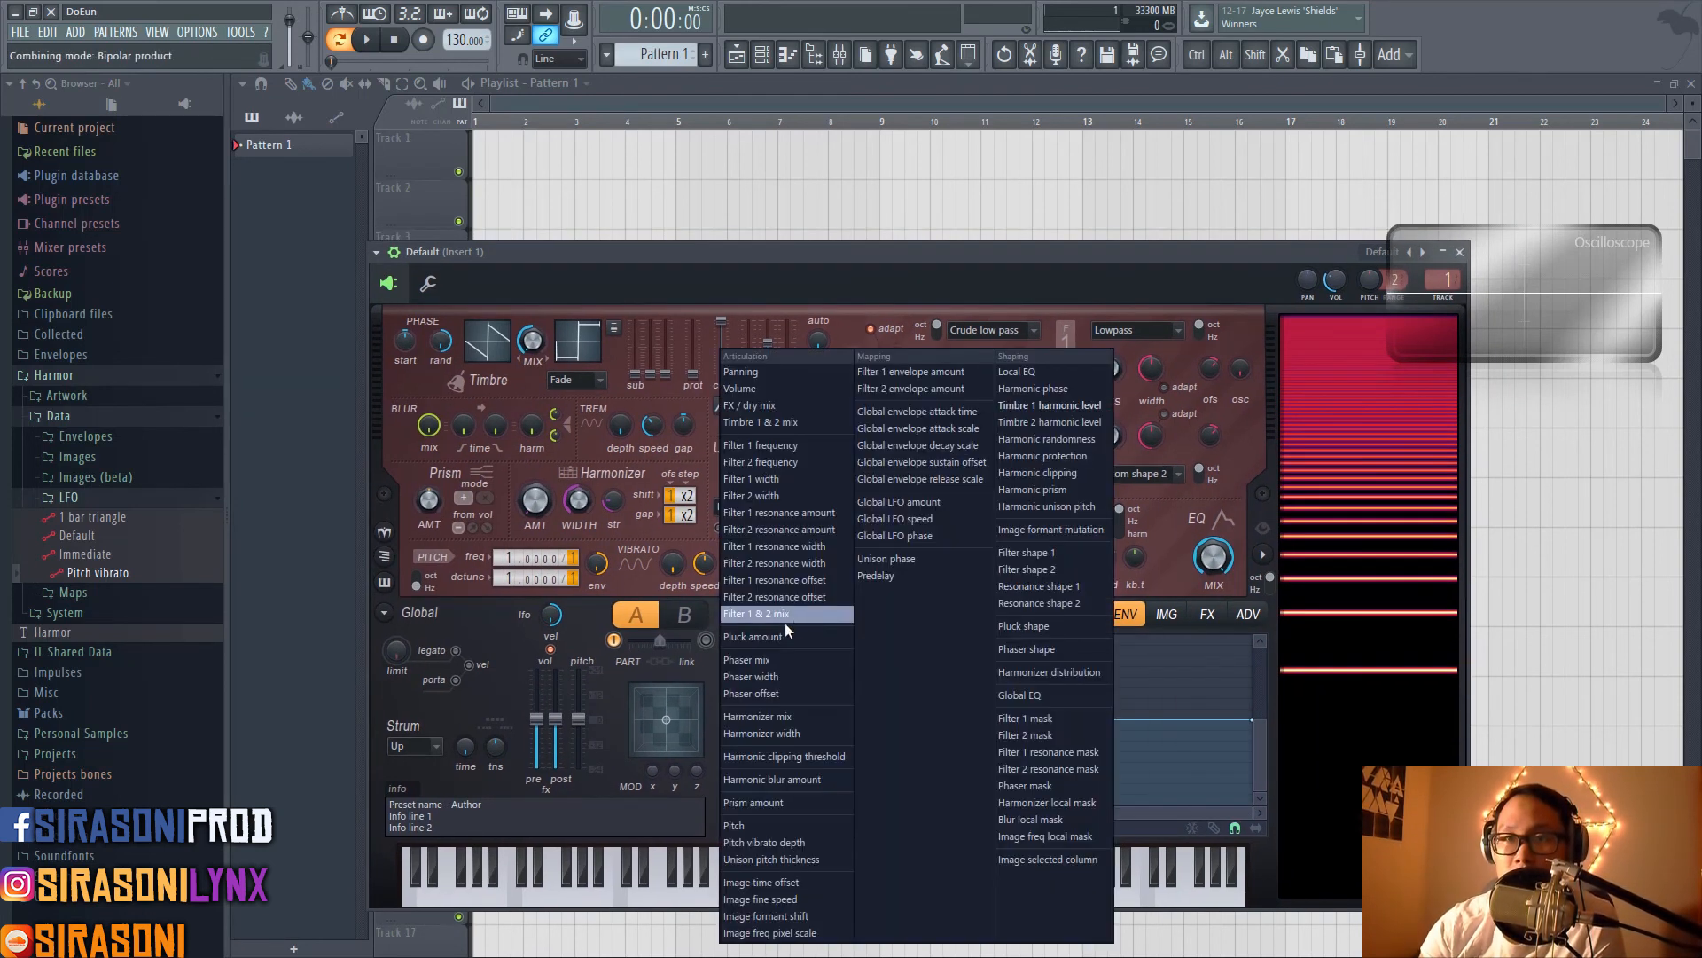
left_click(1135, 289)
scroll(722, 773, "up", 5)
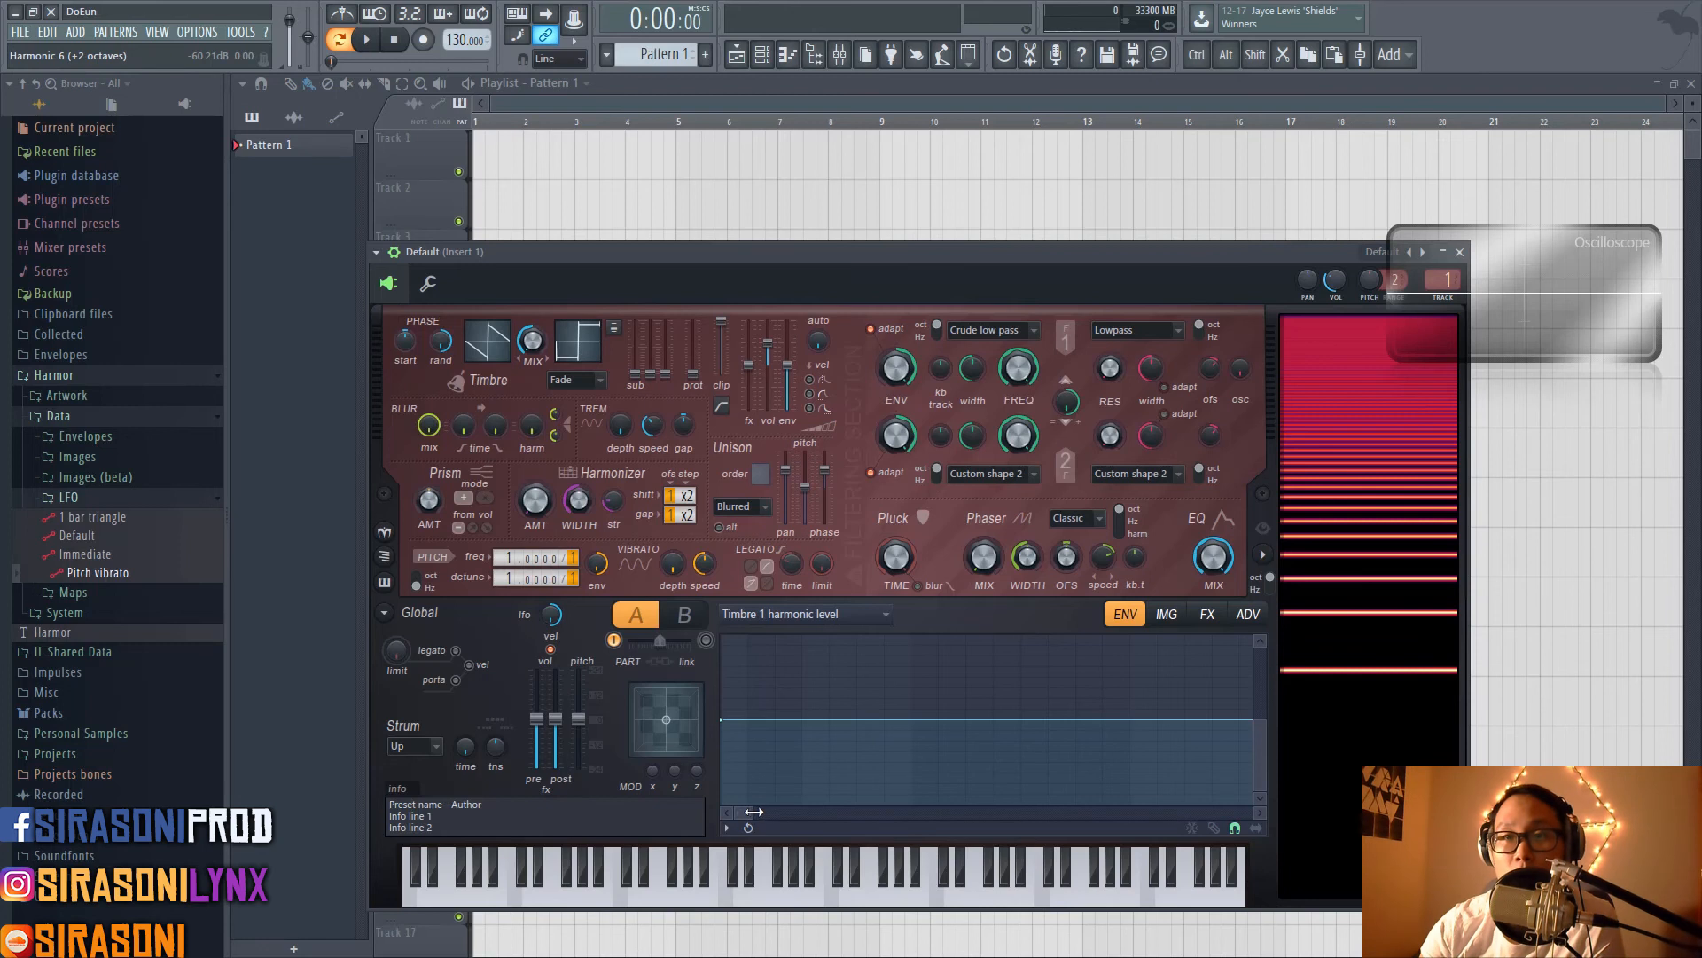
left_click_drag(754, 811, 1250, 812)
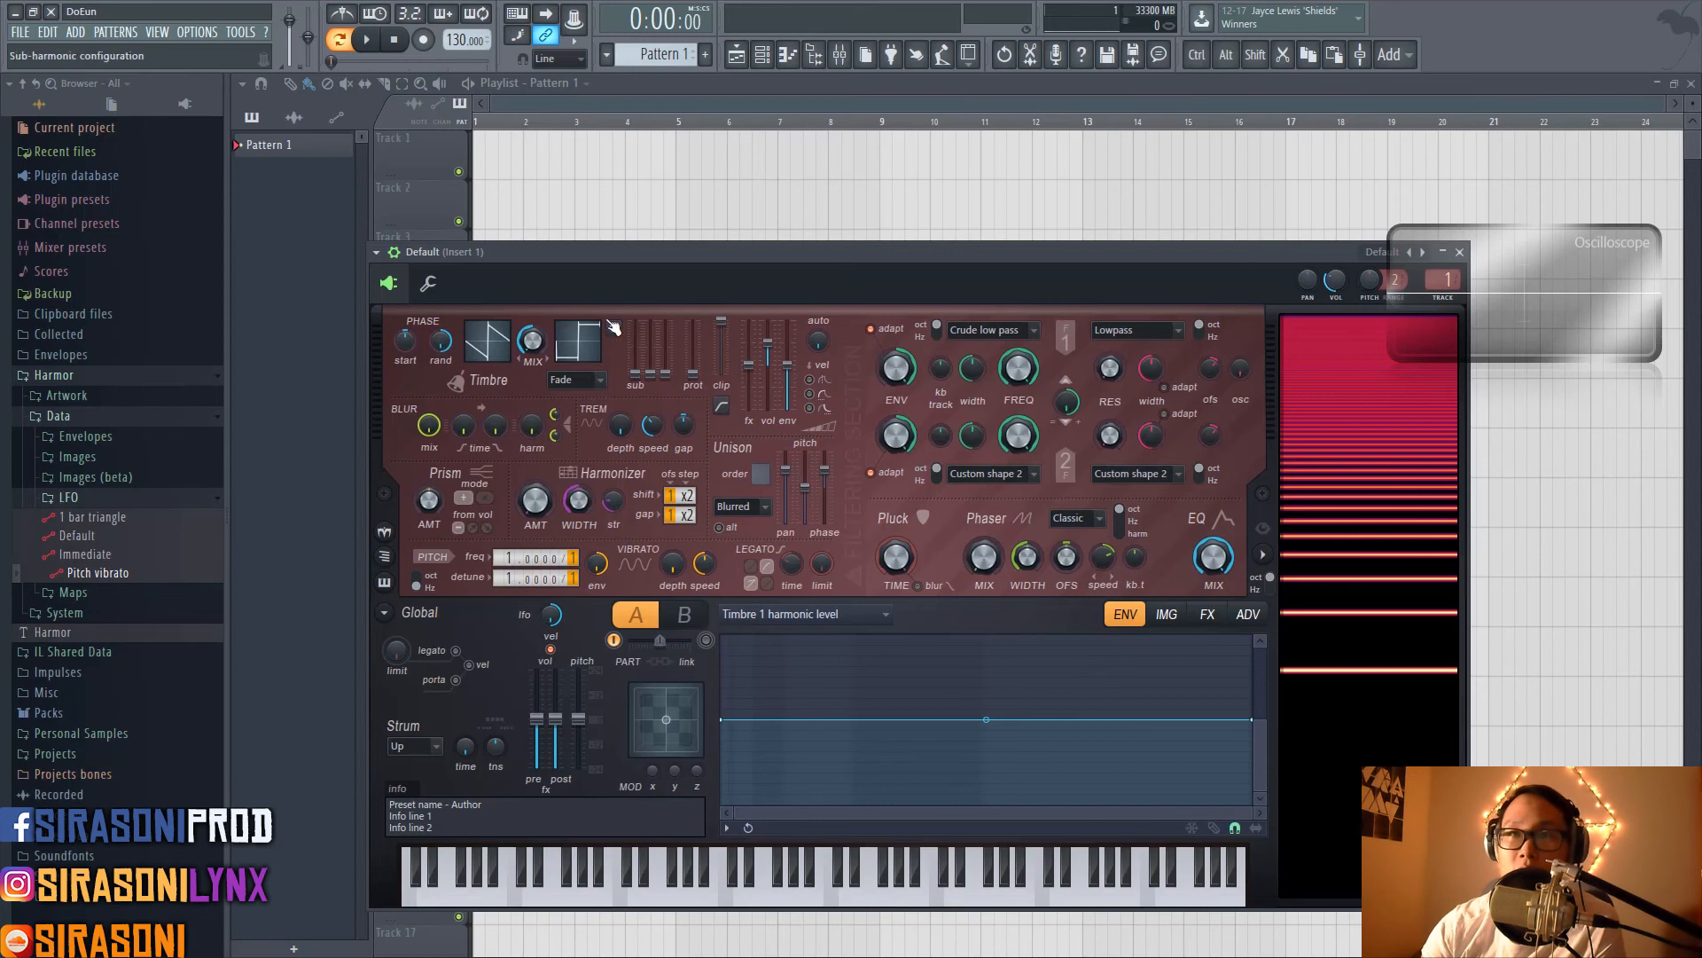
Add points to the Timbre 1 harmonic level curve to form a peak between two dips, and lower its overall level
left_click_drag(663, 256, 571, 161)
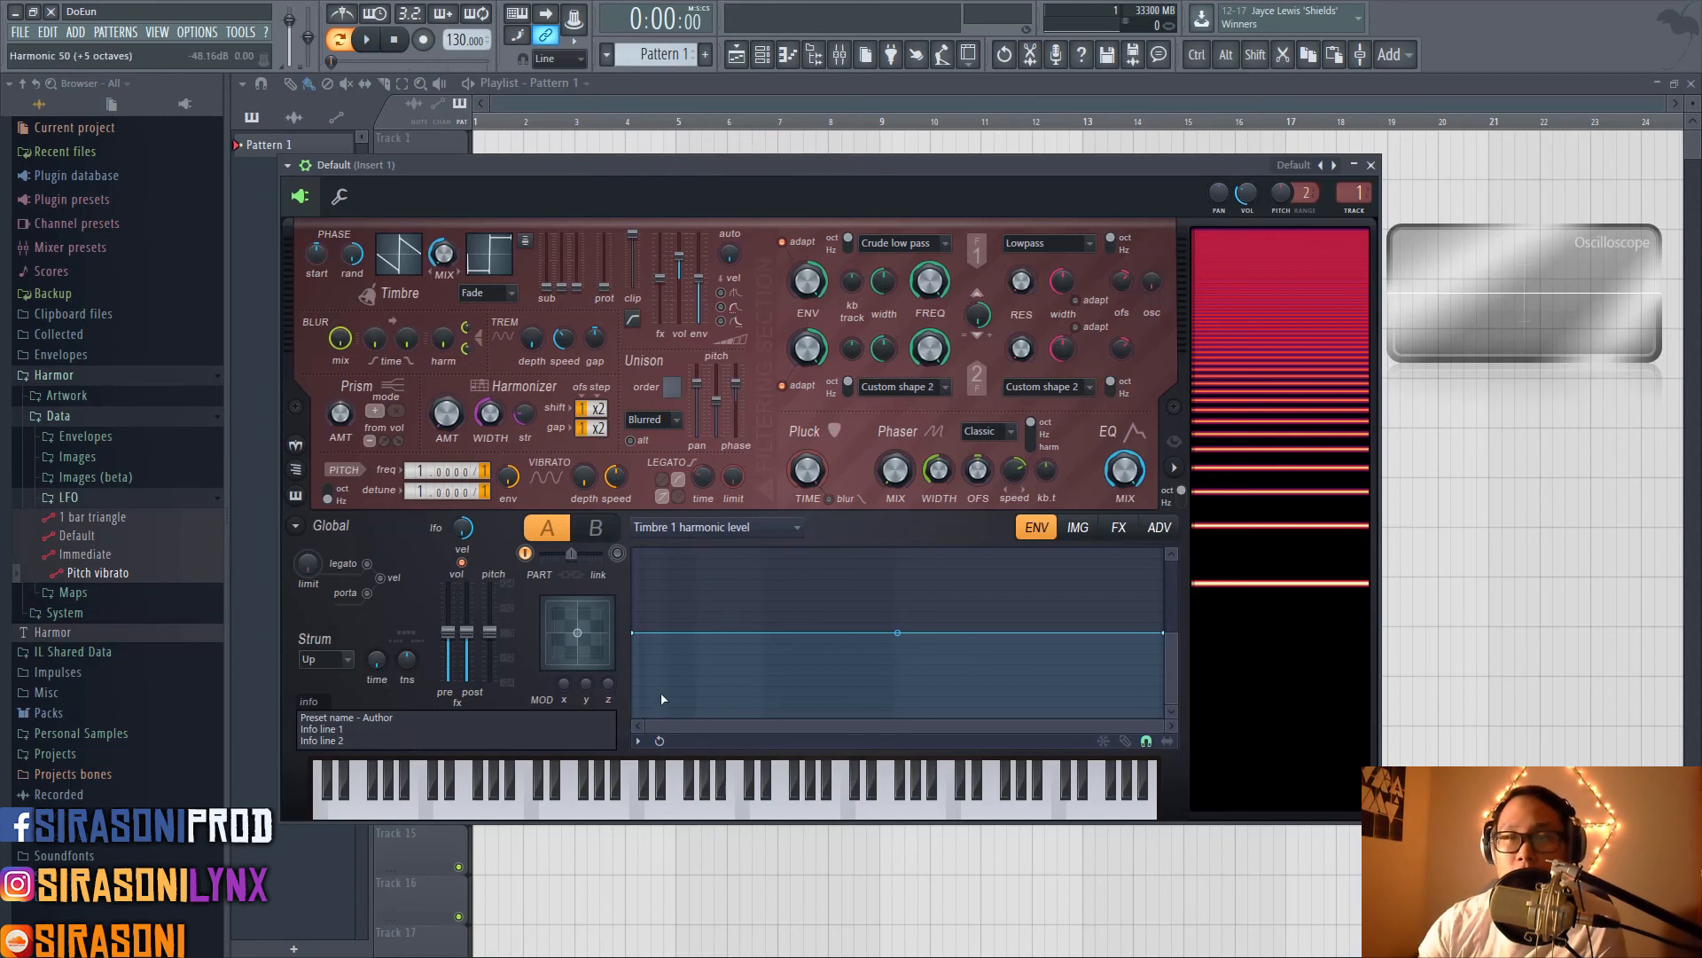
right_click(637, 693)
right_click(805, 575)
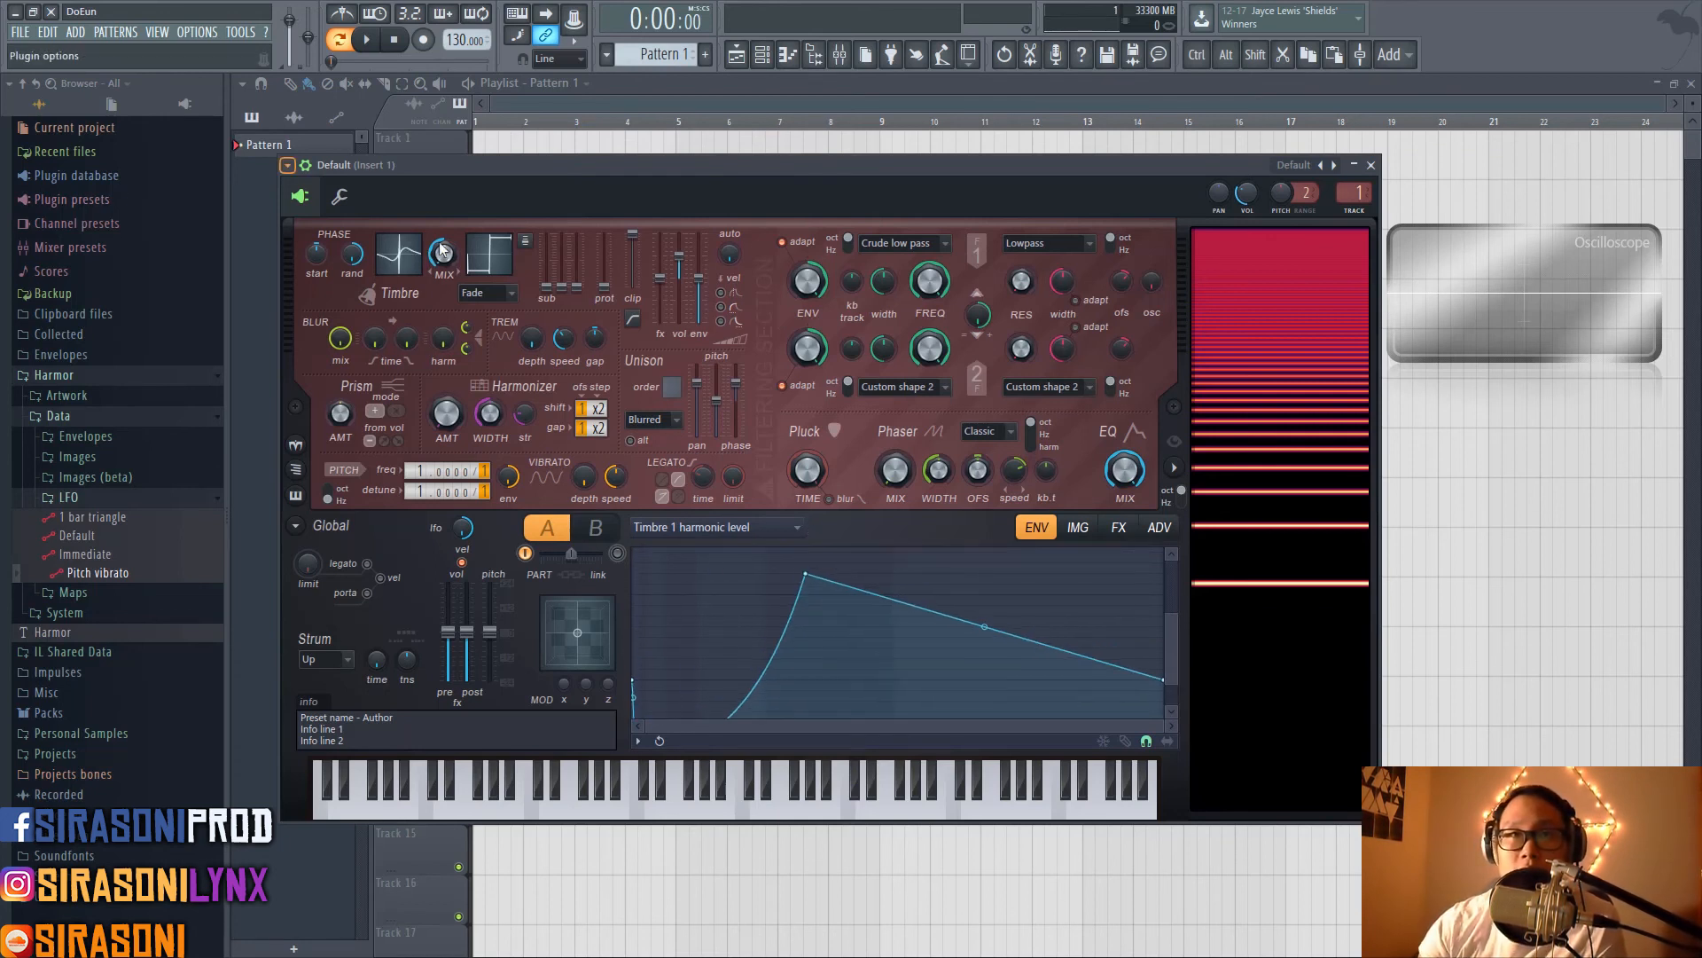
right_click(905, 696)
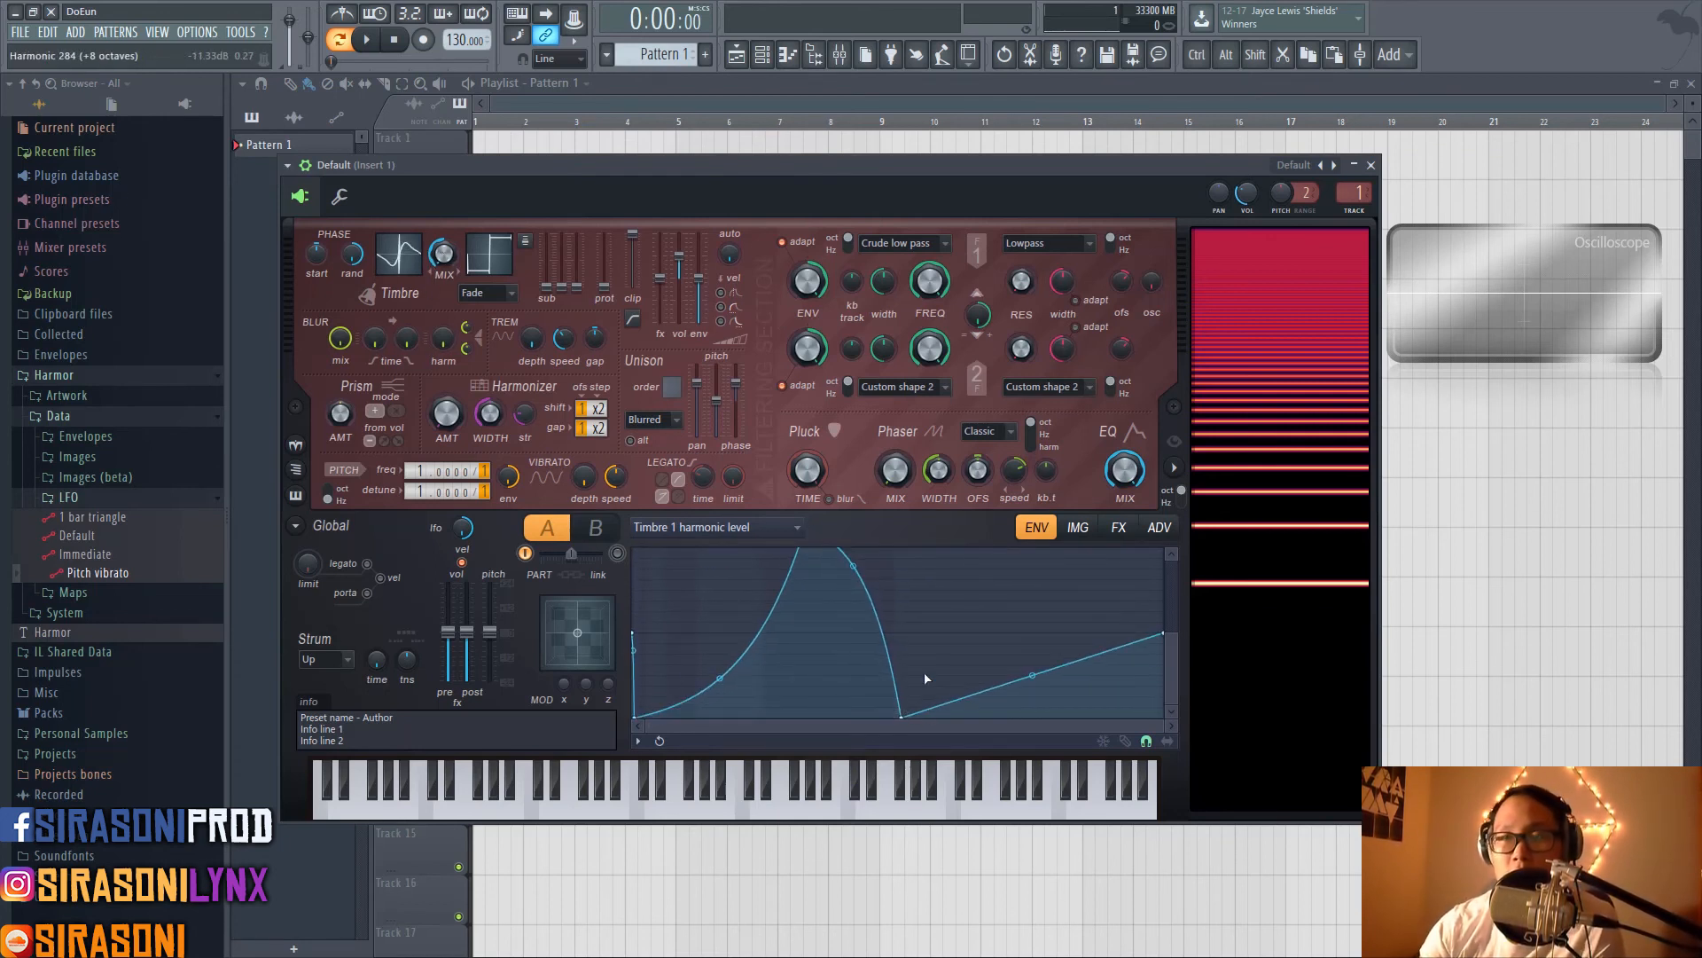
scroll(927, 664, "down", 1)
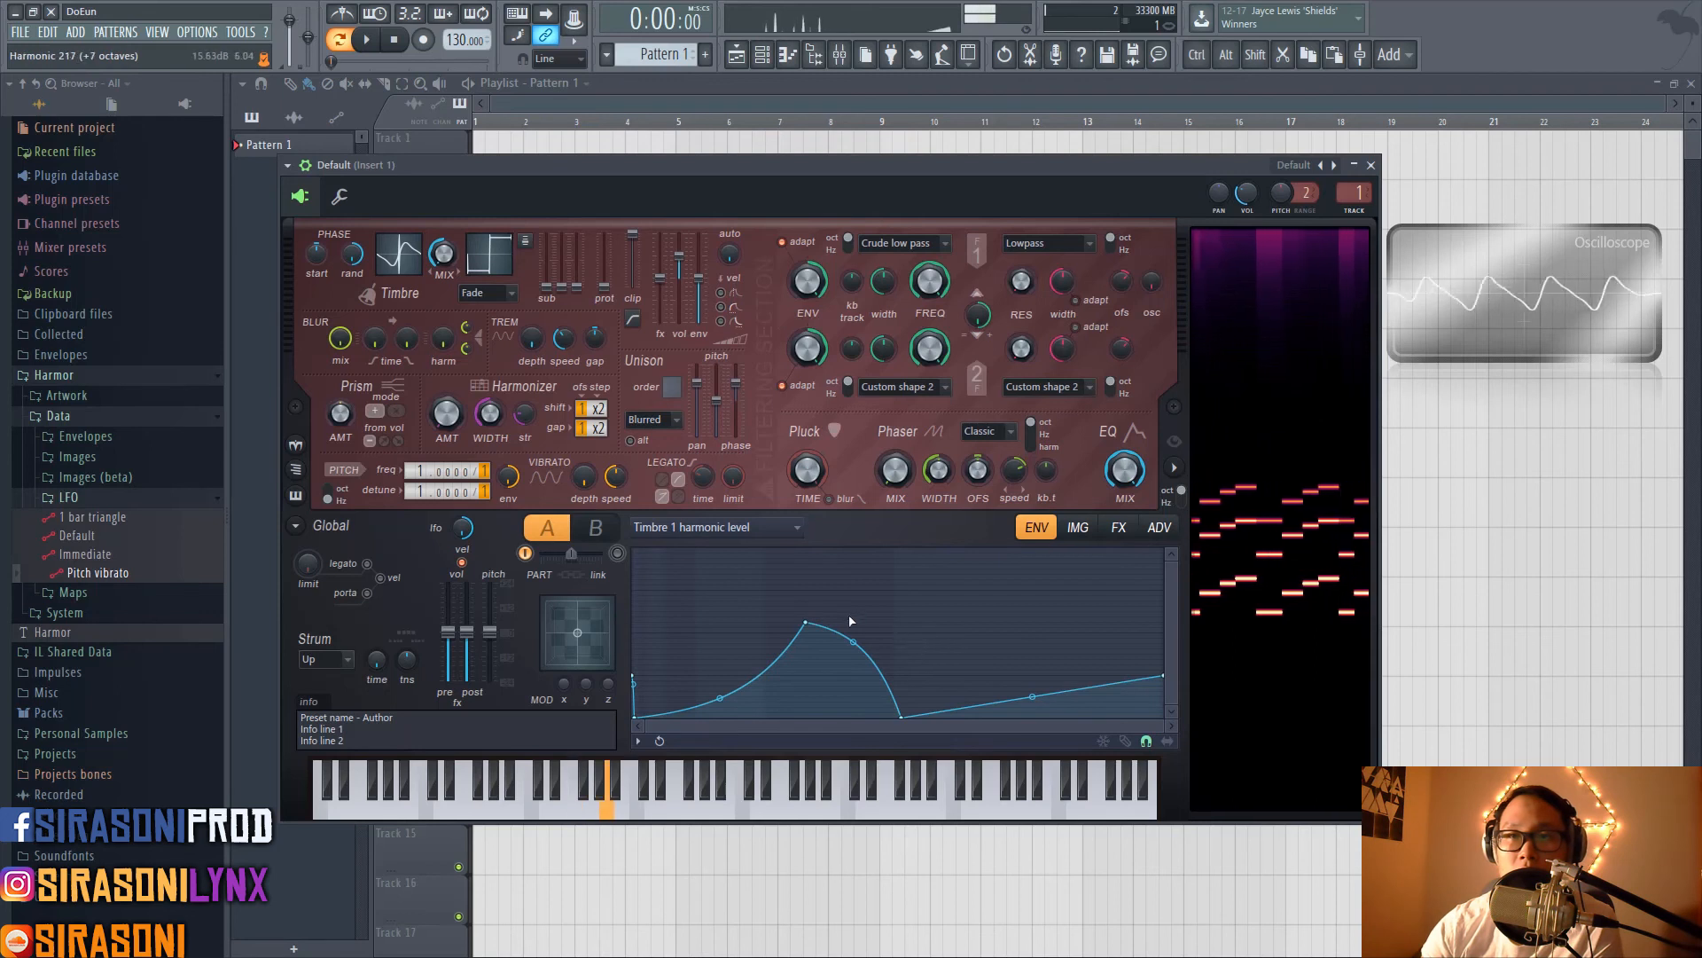
Add maximum-level points at the middle and start of the Timbre 1 curve, auditioning notes, and reset the graph
right_click(1018, 657)
left_click_drag(1018, 657, 843, 533)
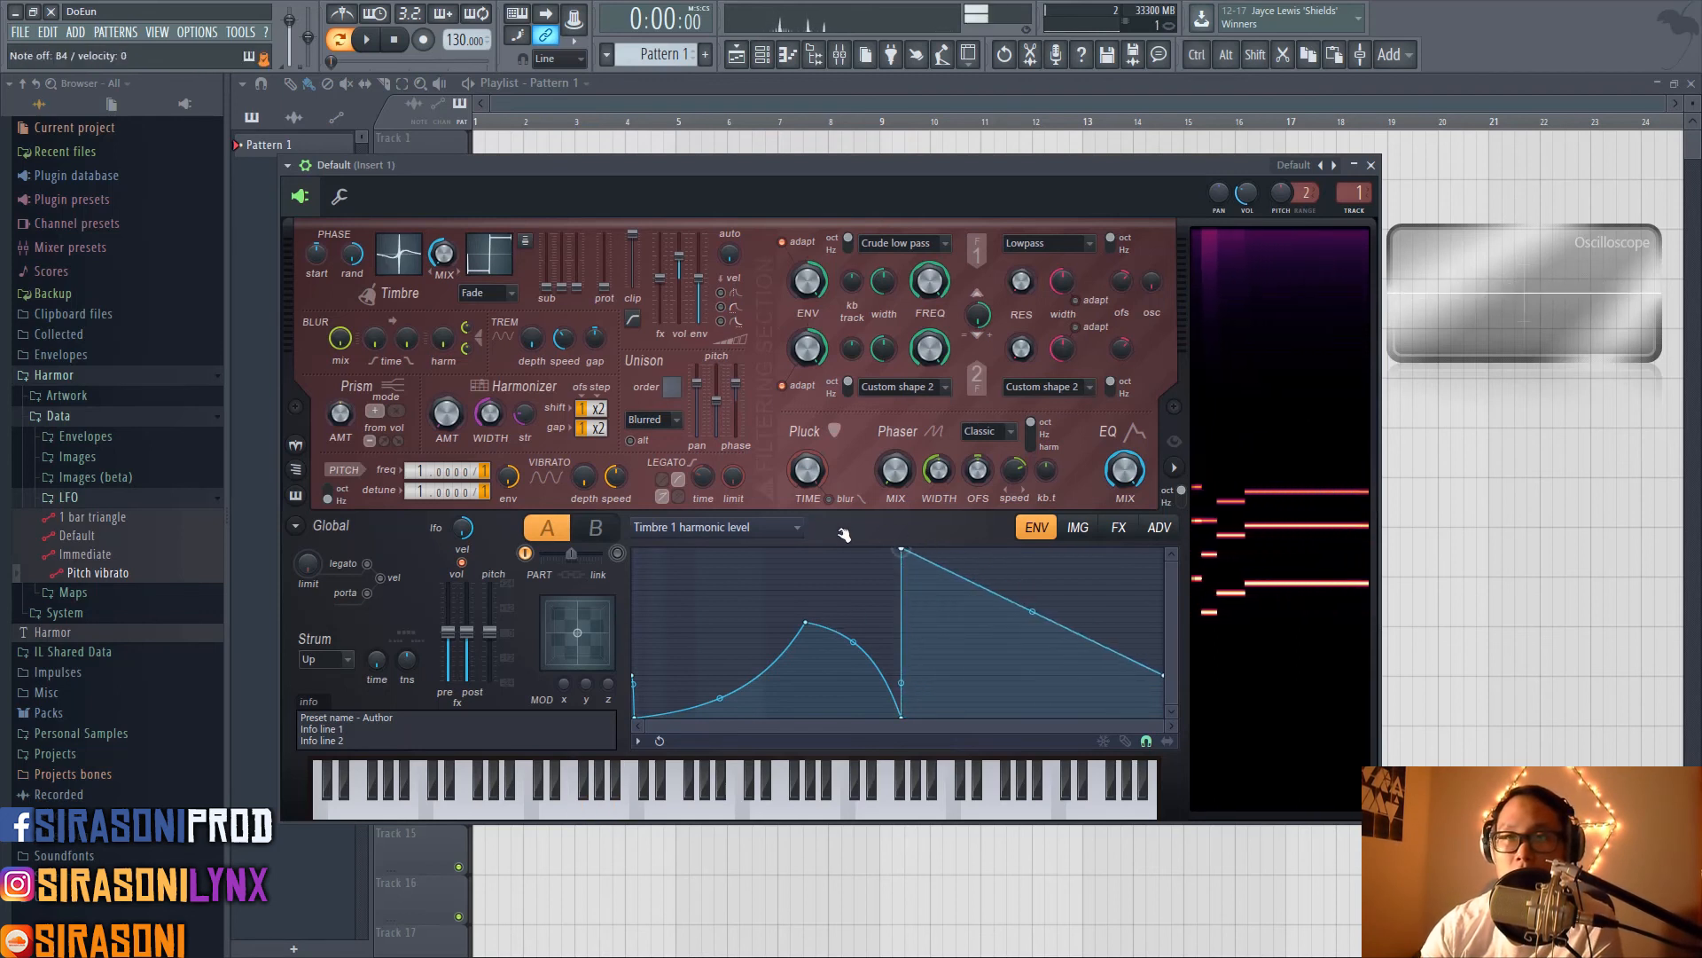
right_click(701, 618)
left_click_drag(702, 618, 634, 549)
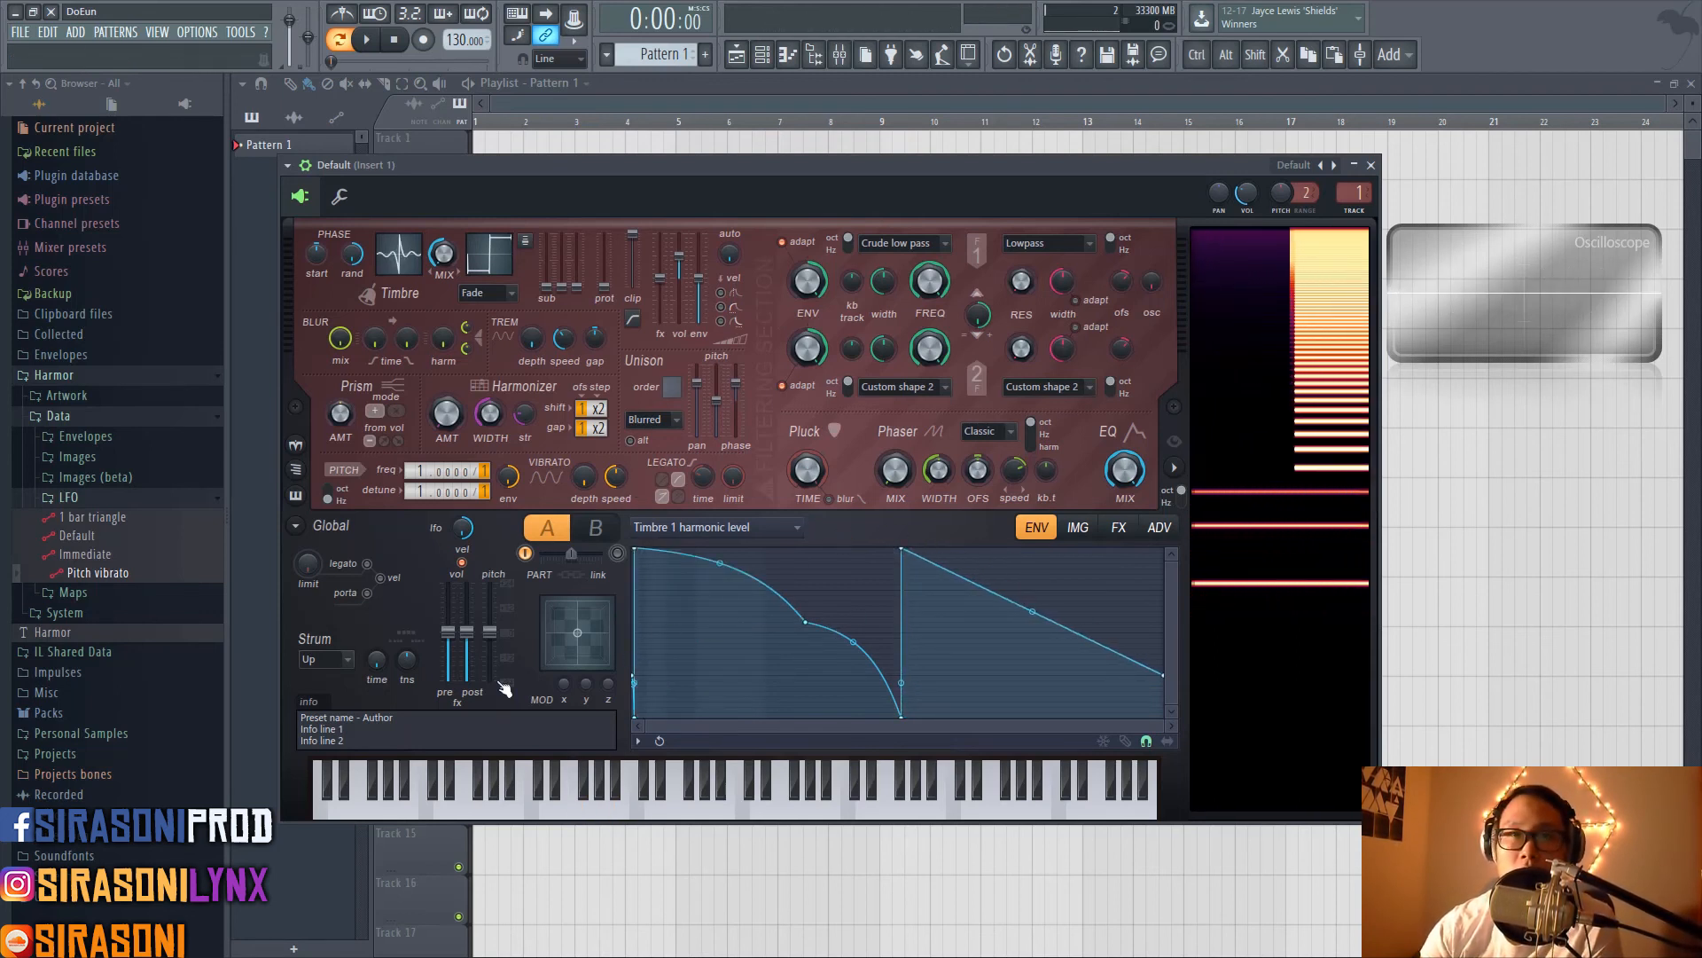
left_click(638, 740)
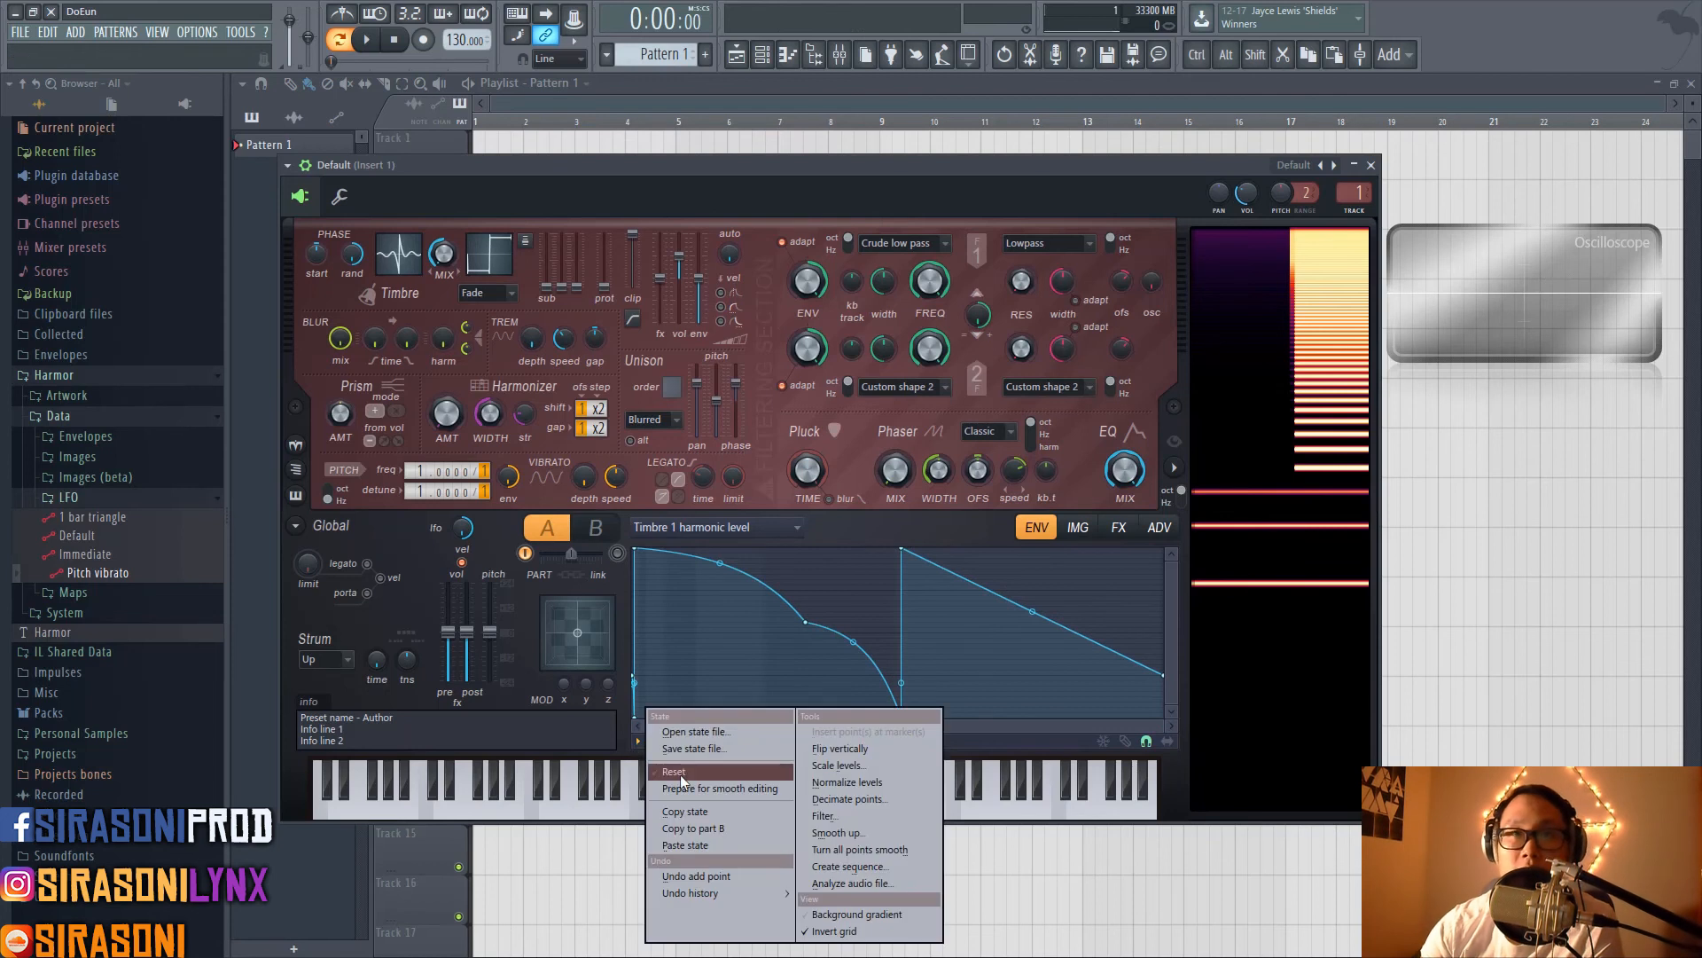
left_click(681, 779)
Examine the Timbre 2 harmonic level graph, from its first individual harmonics out to the full range
left_click(497, 248)
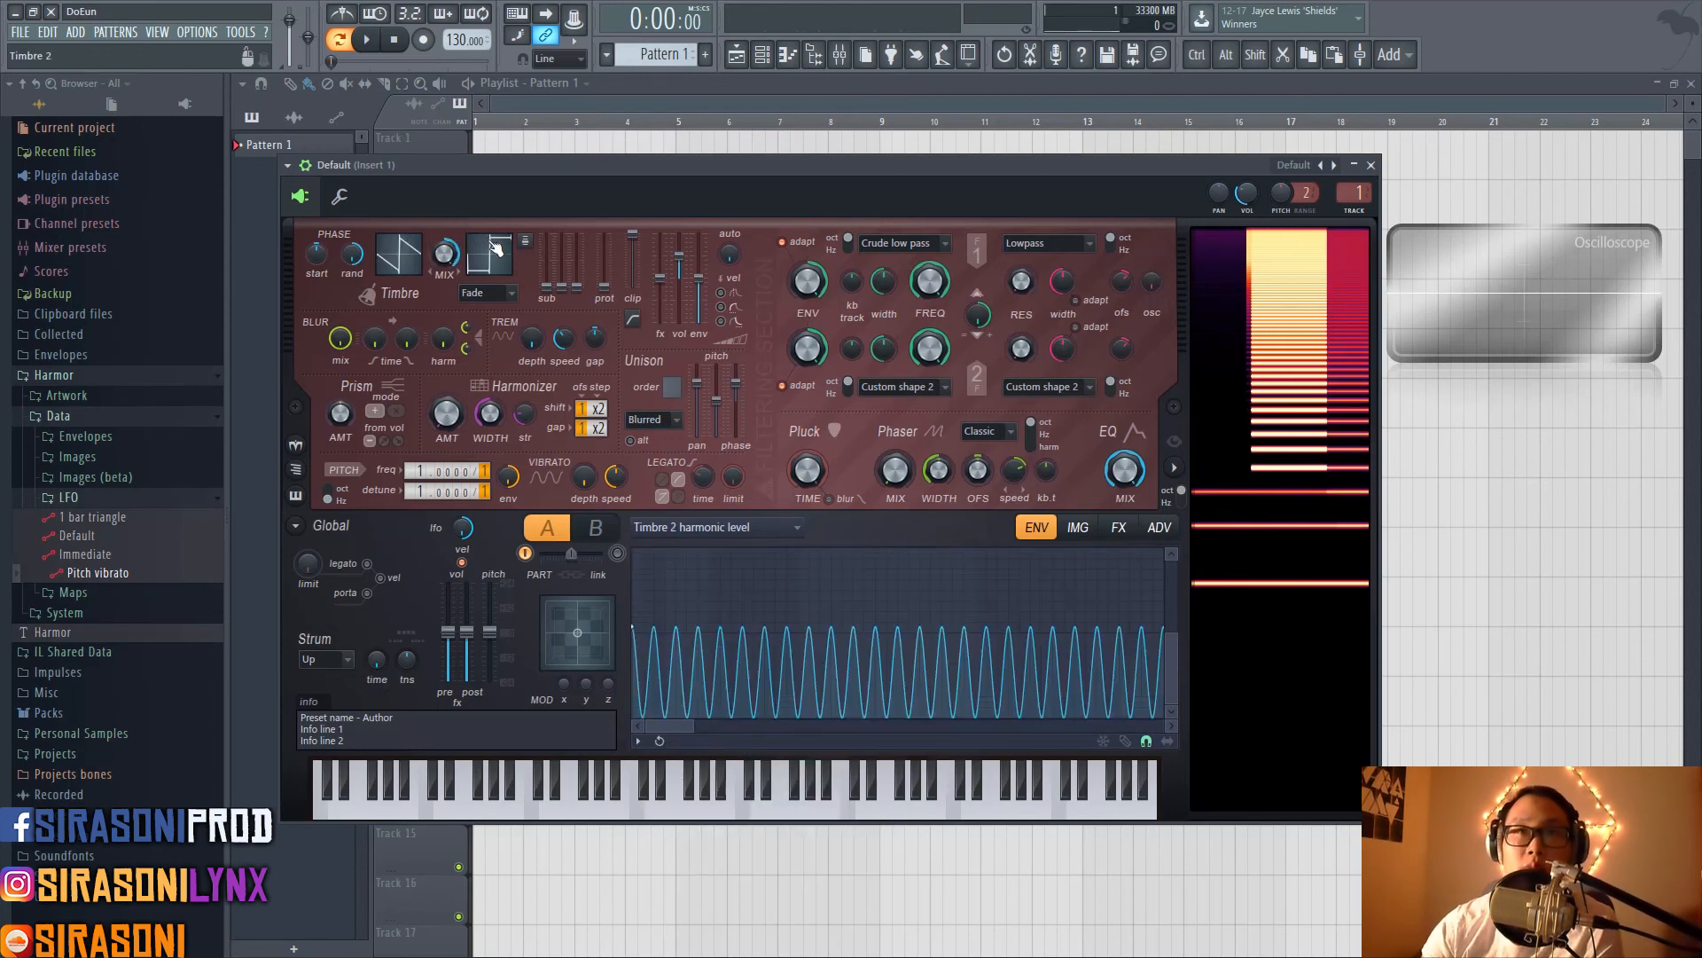
left_click_drag(695, 724, 661, 730)
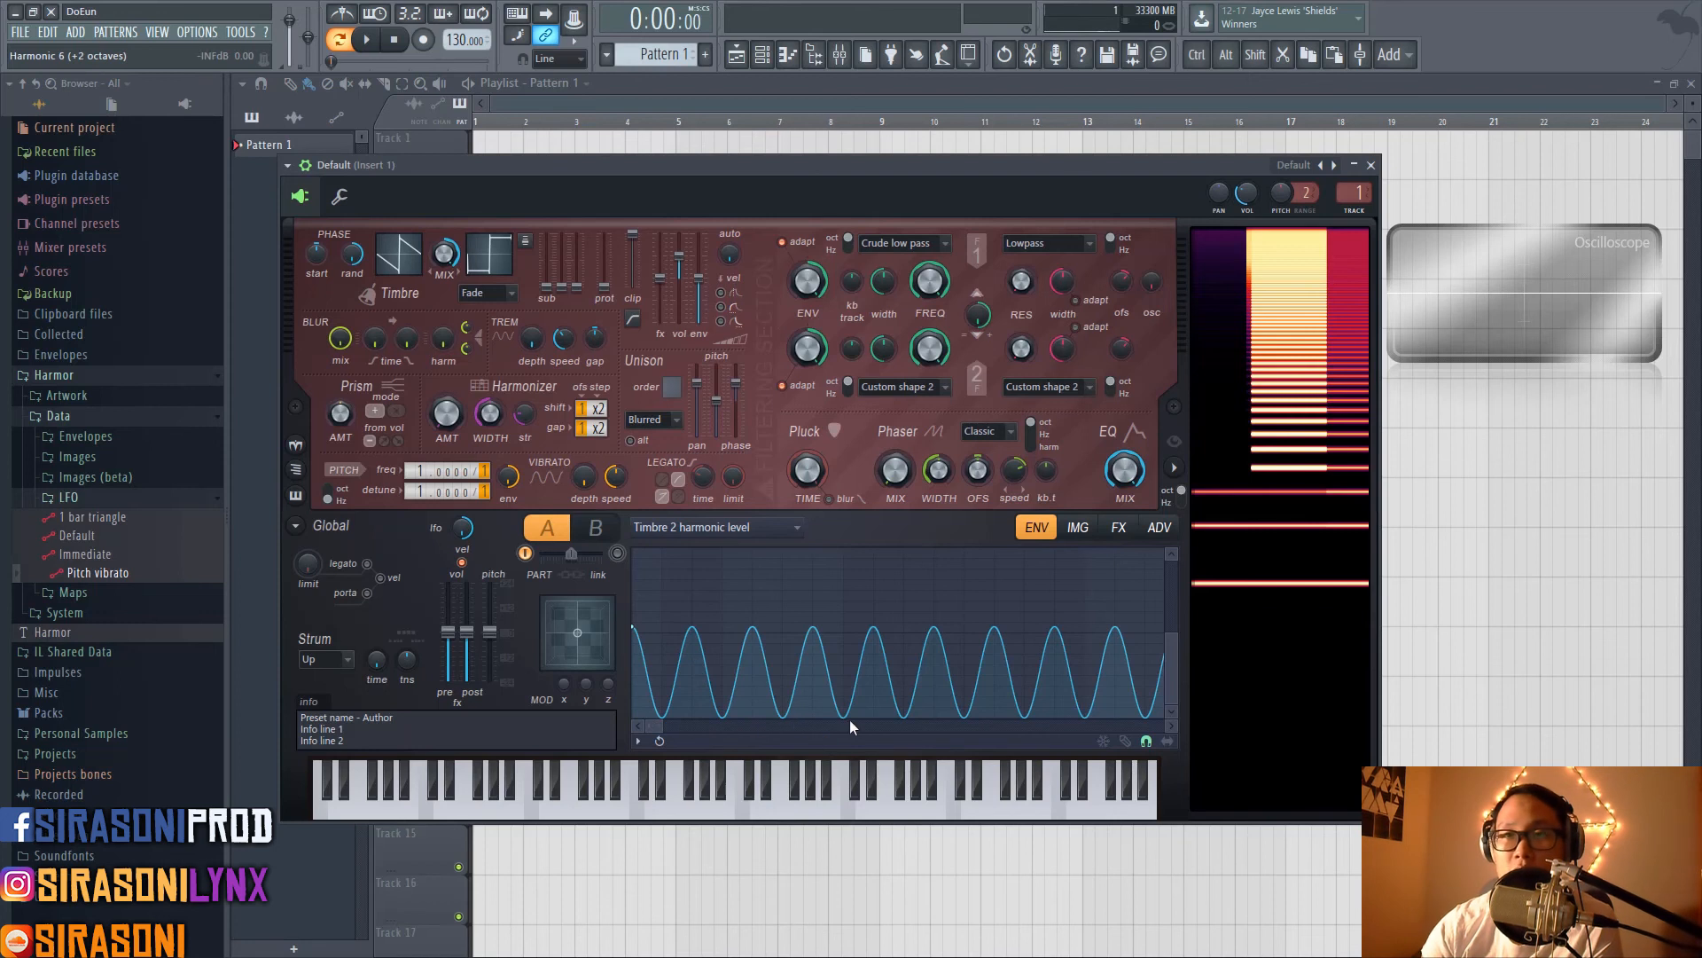
scroll(1009, 668, "down", 1)
scroll(1008, 667, "down", 1)
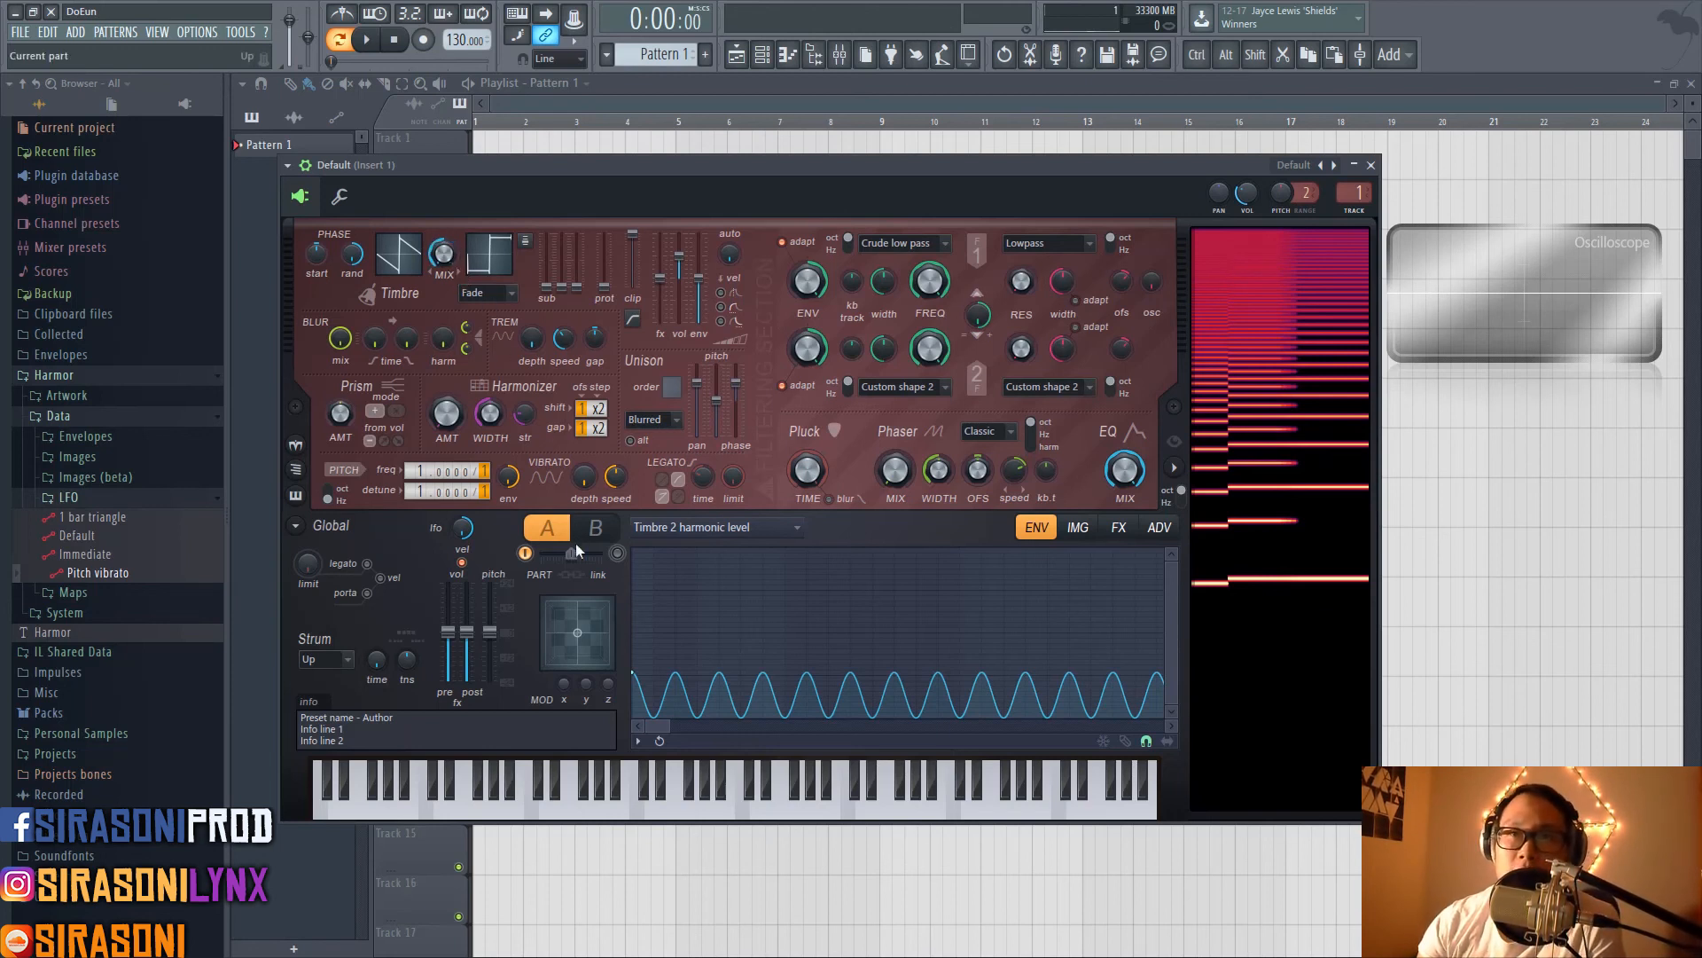
scroll(733, 676, "down", 3)
scroll(732, 676, "down", 3)
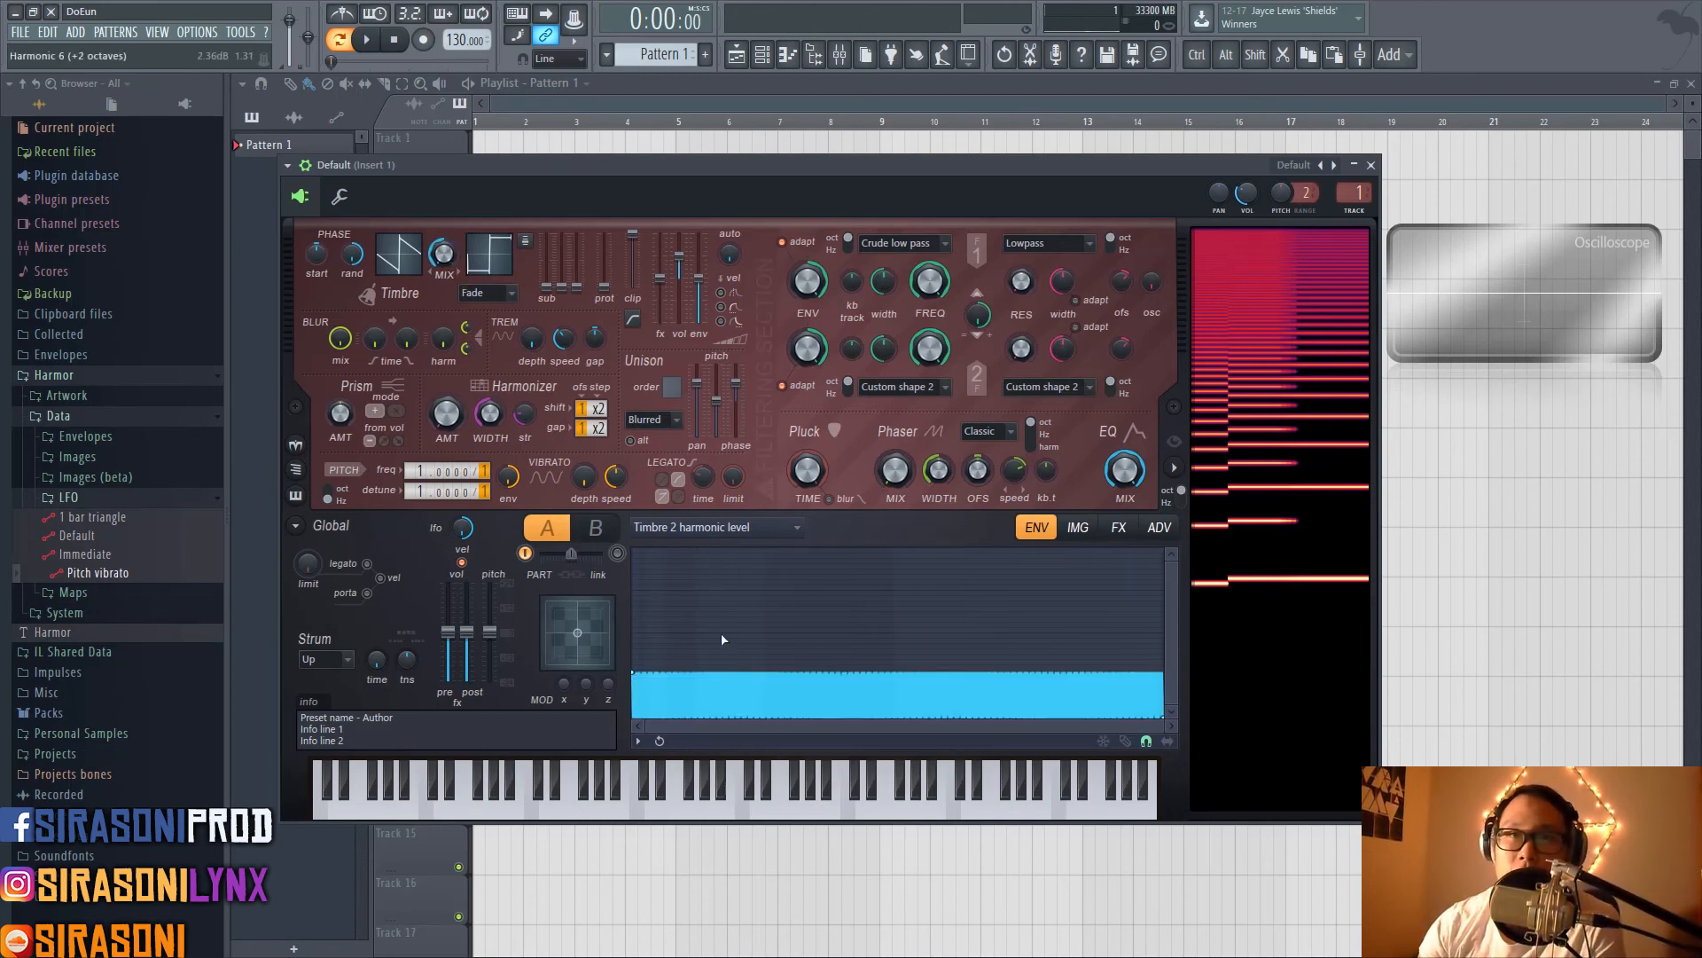
Keep the timbre blending mode on Fade and turn the timbre mix down to 0%
left_click(511, 293)
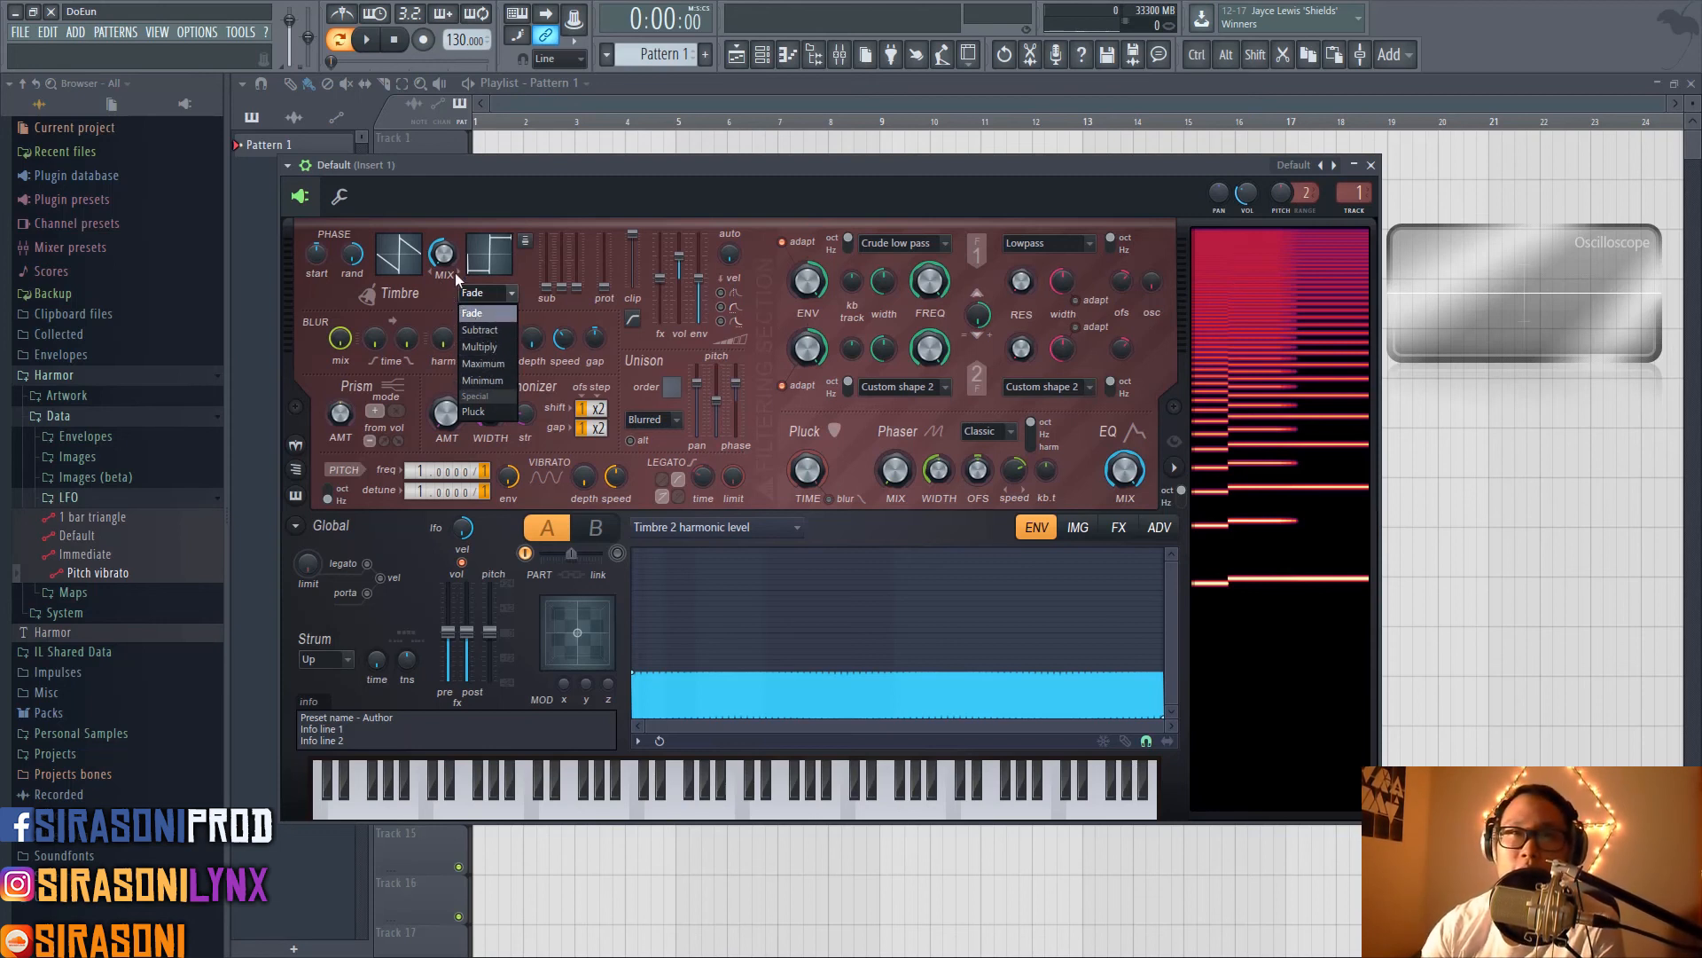
left_click(474, 313)
left_click_drag(443, 252, 443, 297)
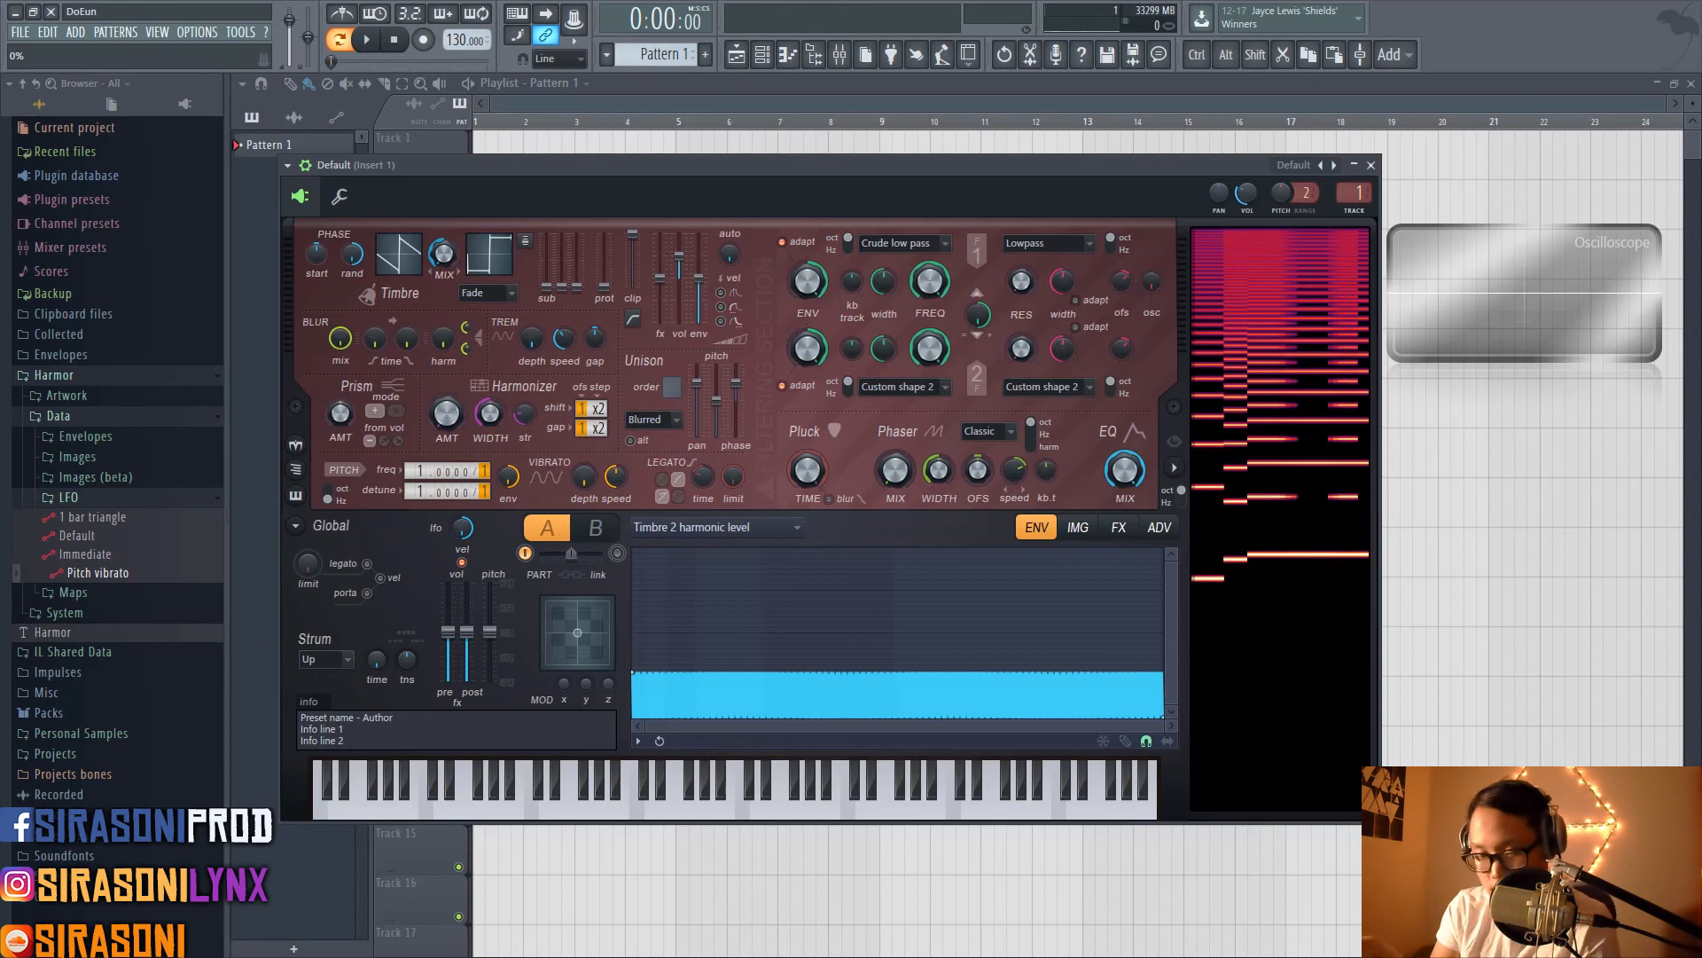
Compare the Subtract and Fade timbre blending modes while playing notes, ending on Fade
left_click(486, 292)
left_click(479, 311)
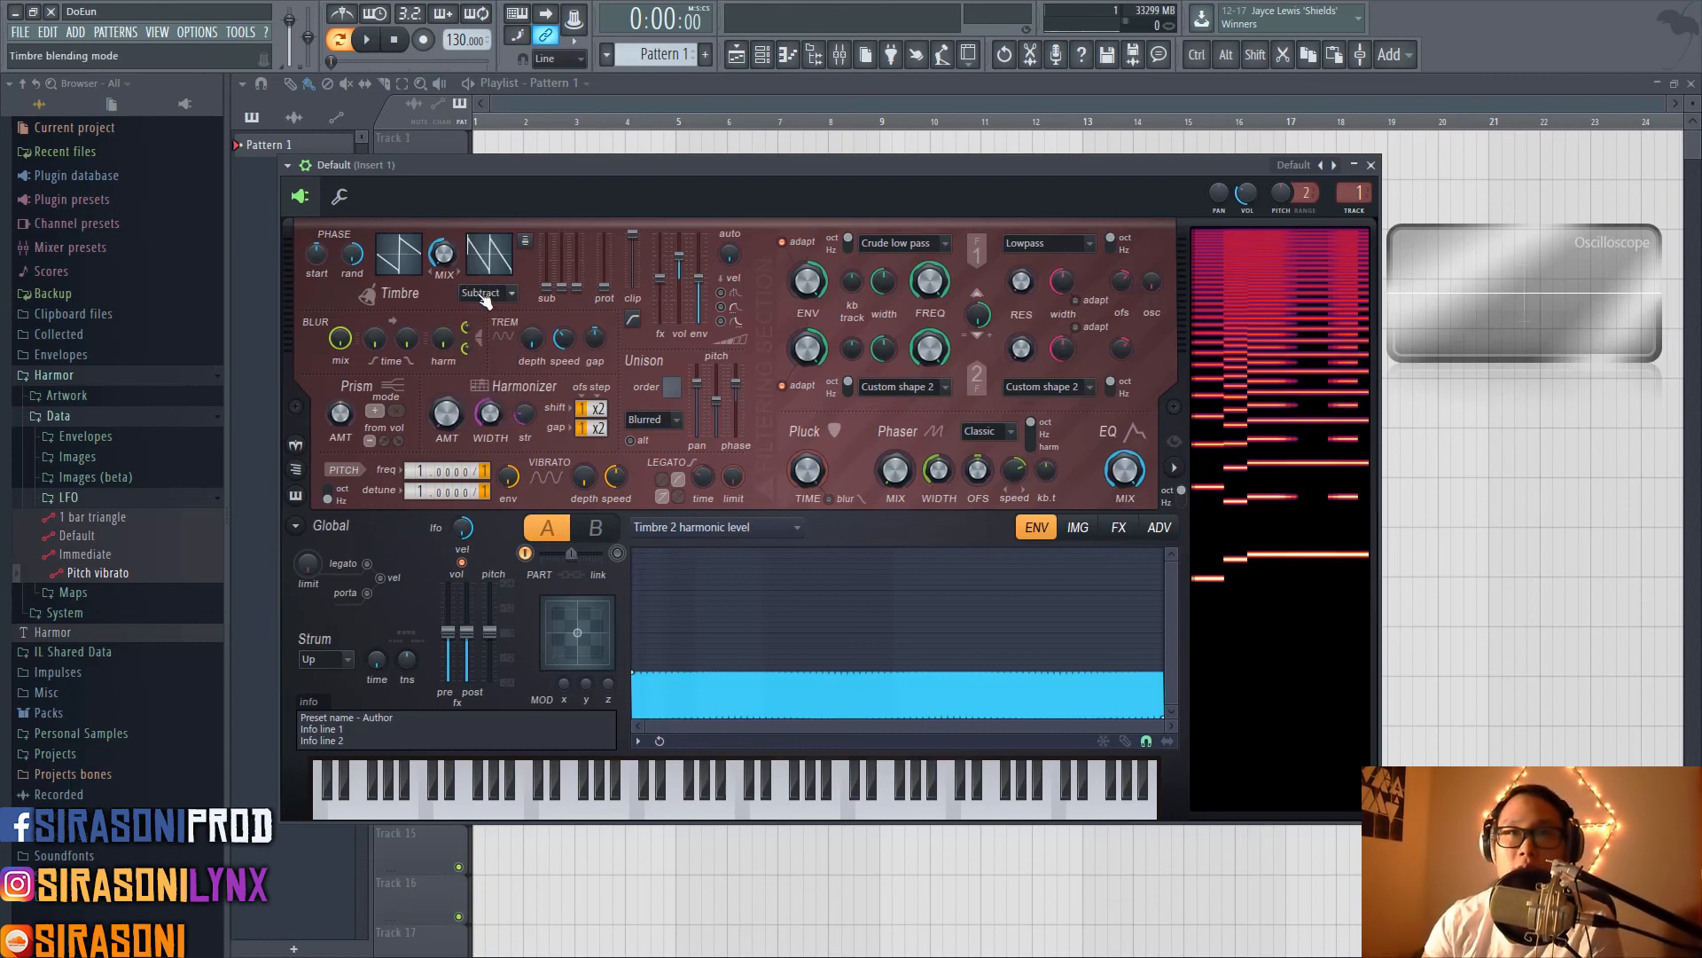
left_click(486, 295)
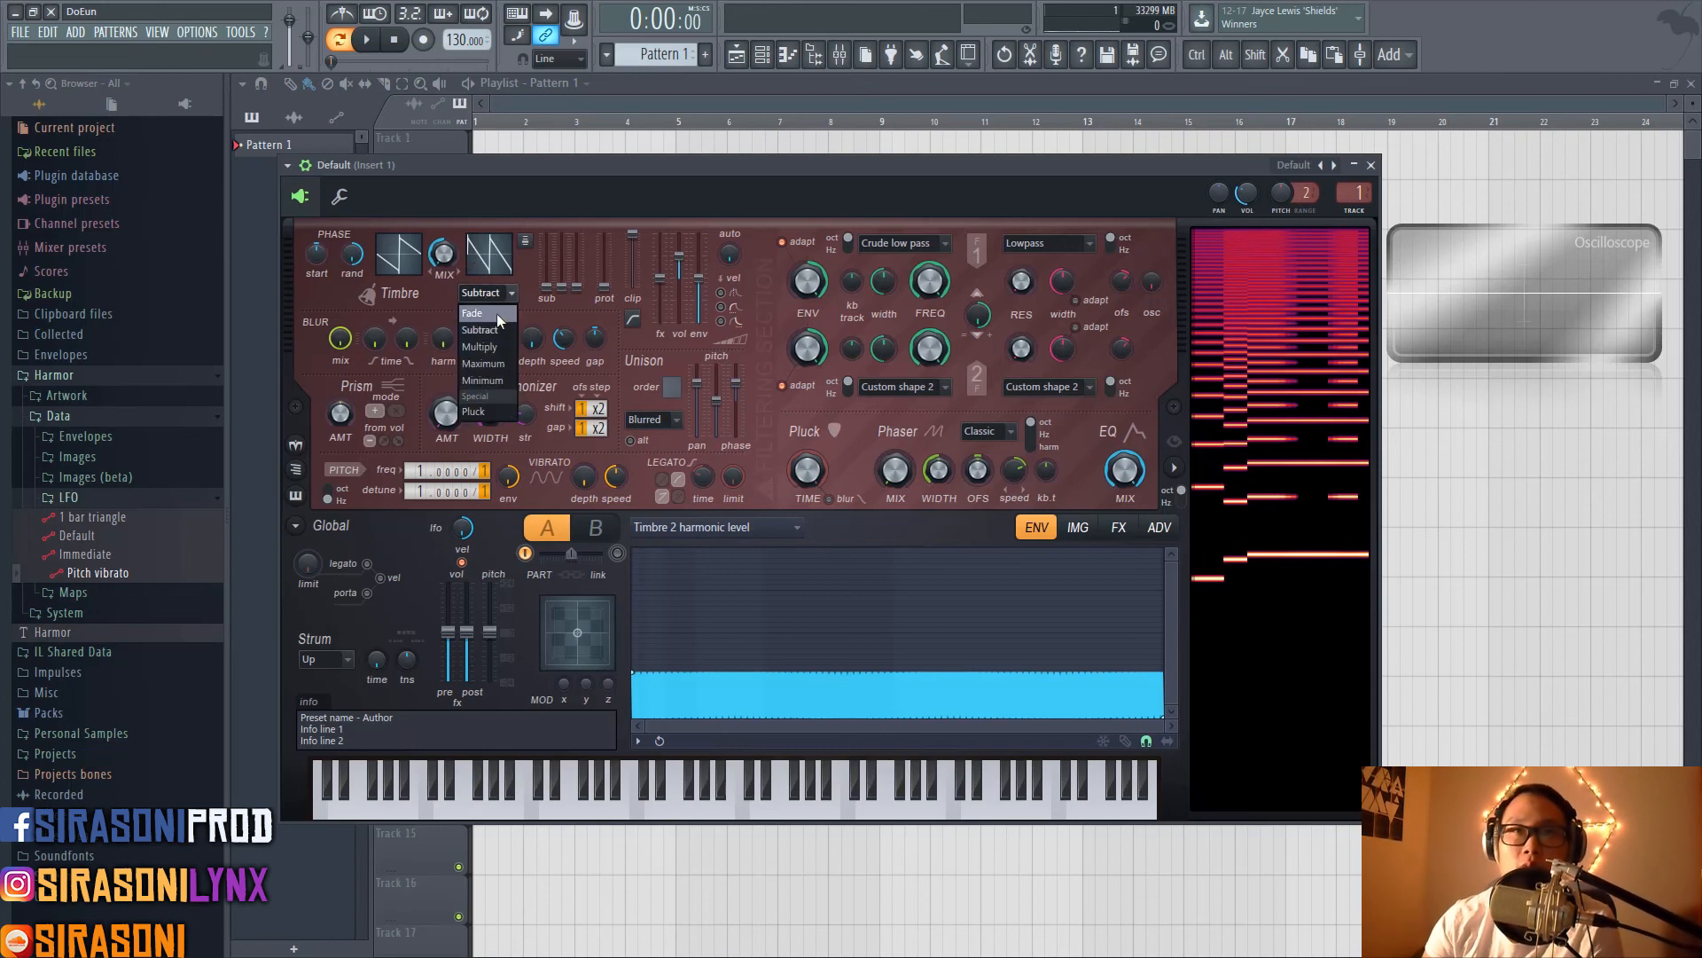
left_click(478, 308)
left_click(486, 292)
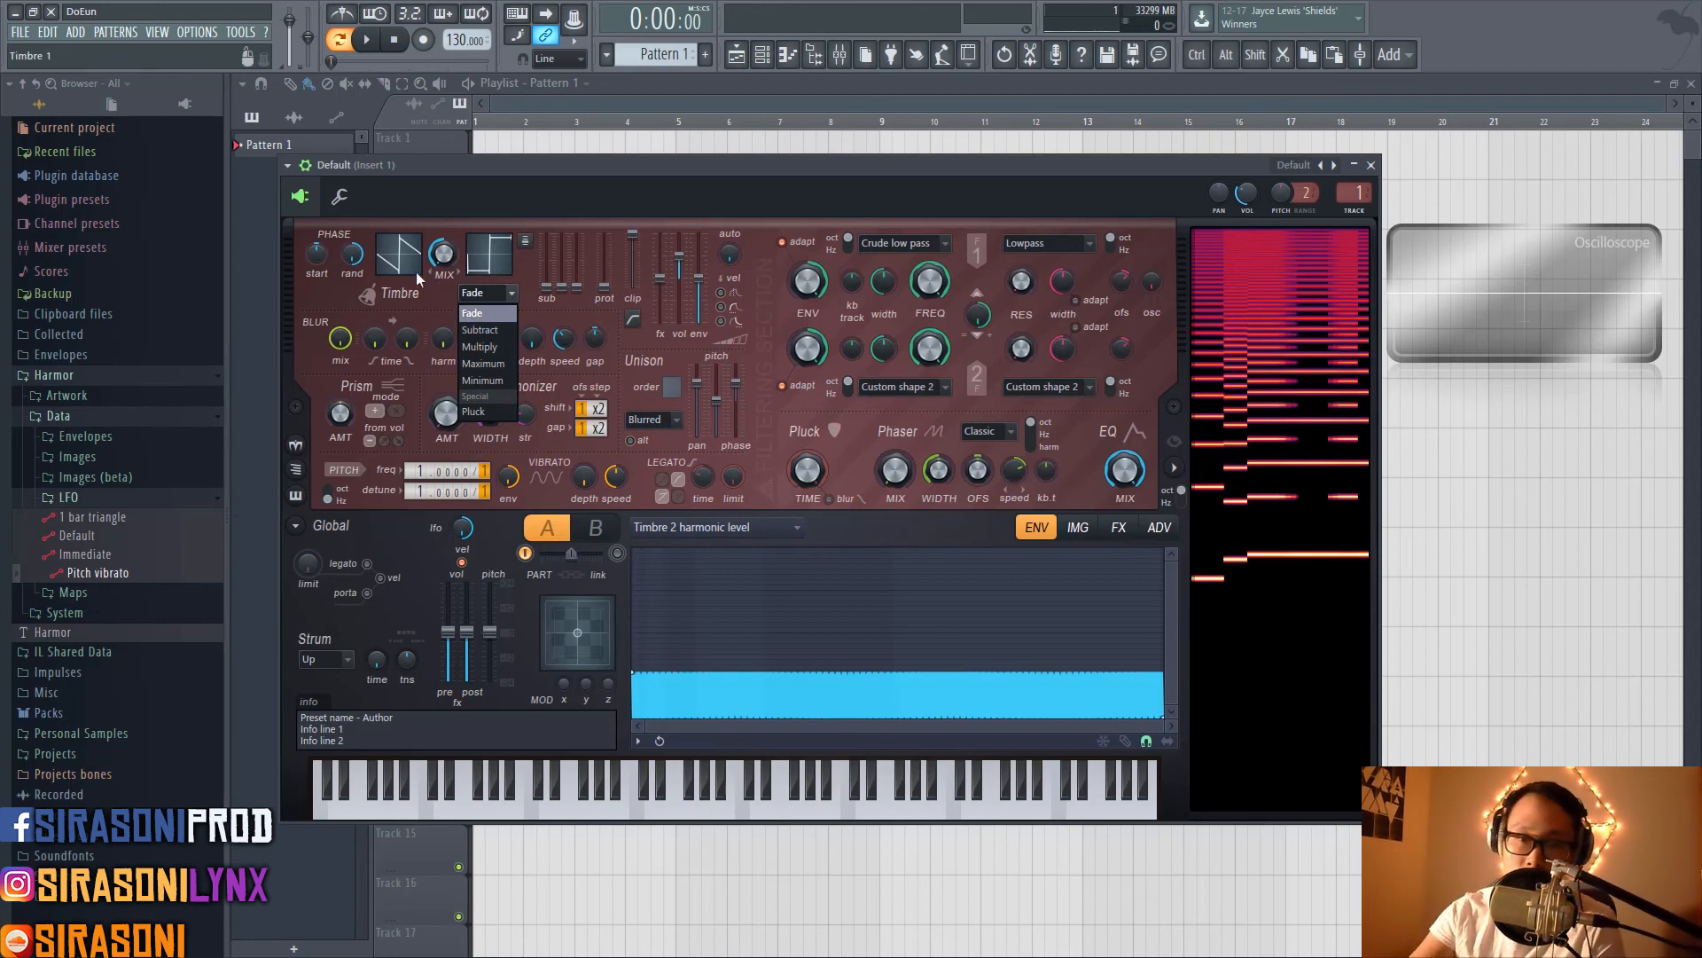
left_click(480, 330)
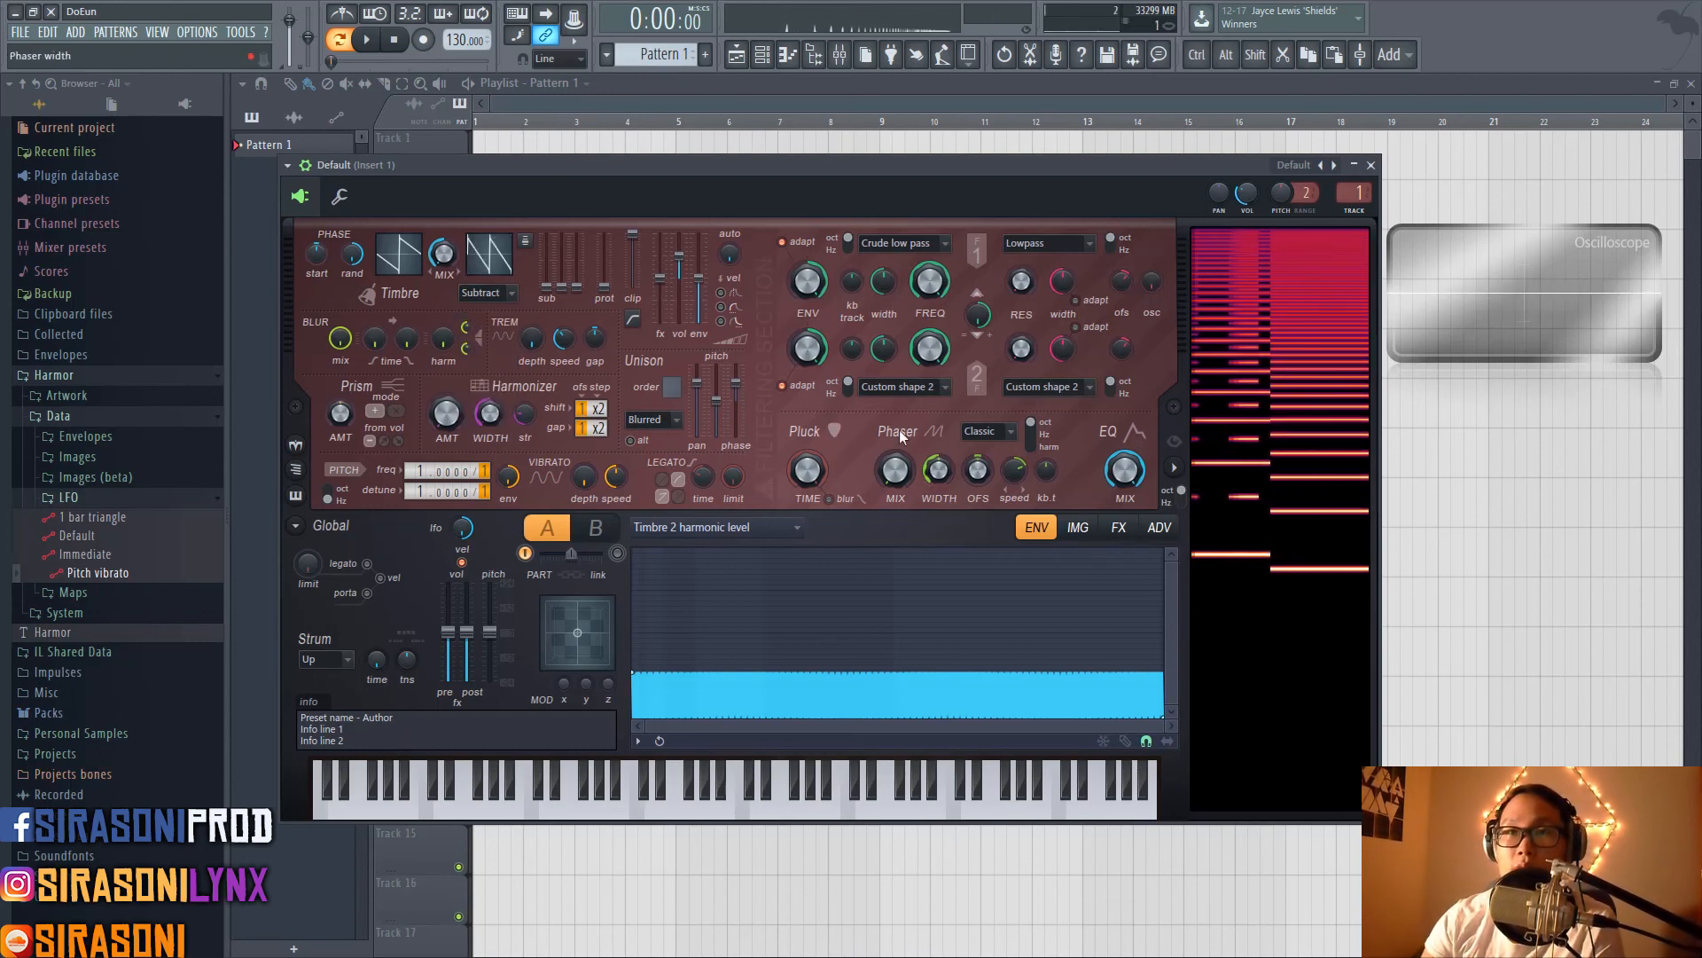
left_click(500, 301)
left_click(498, 310)
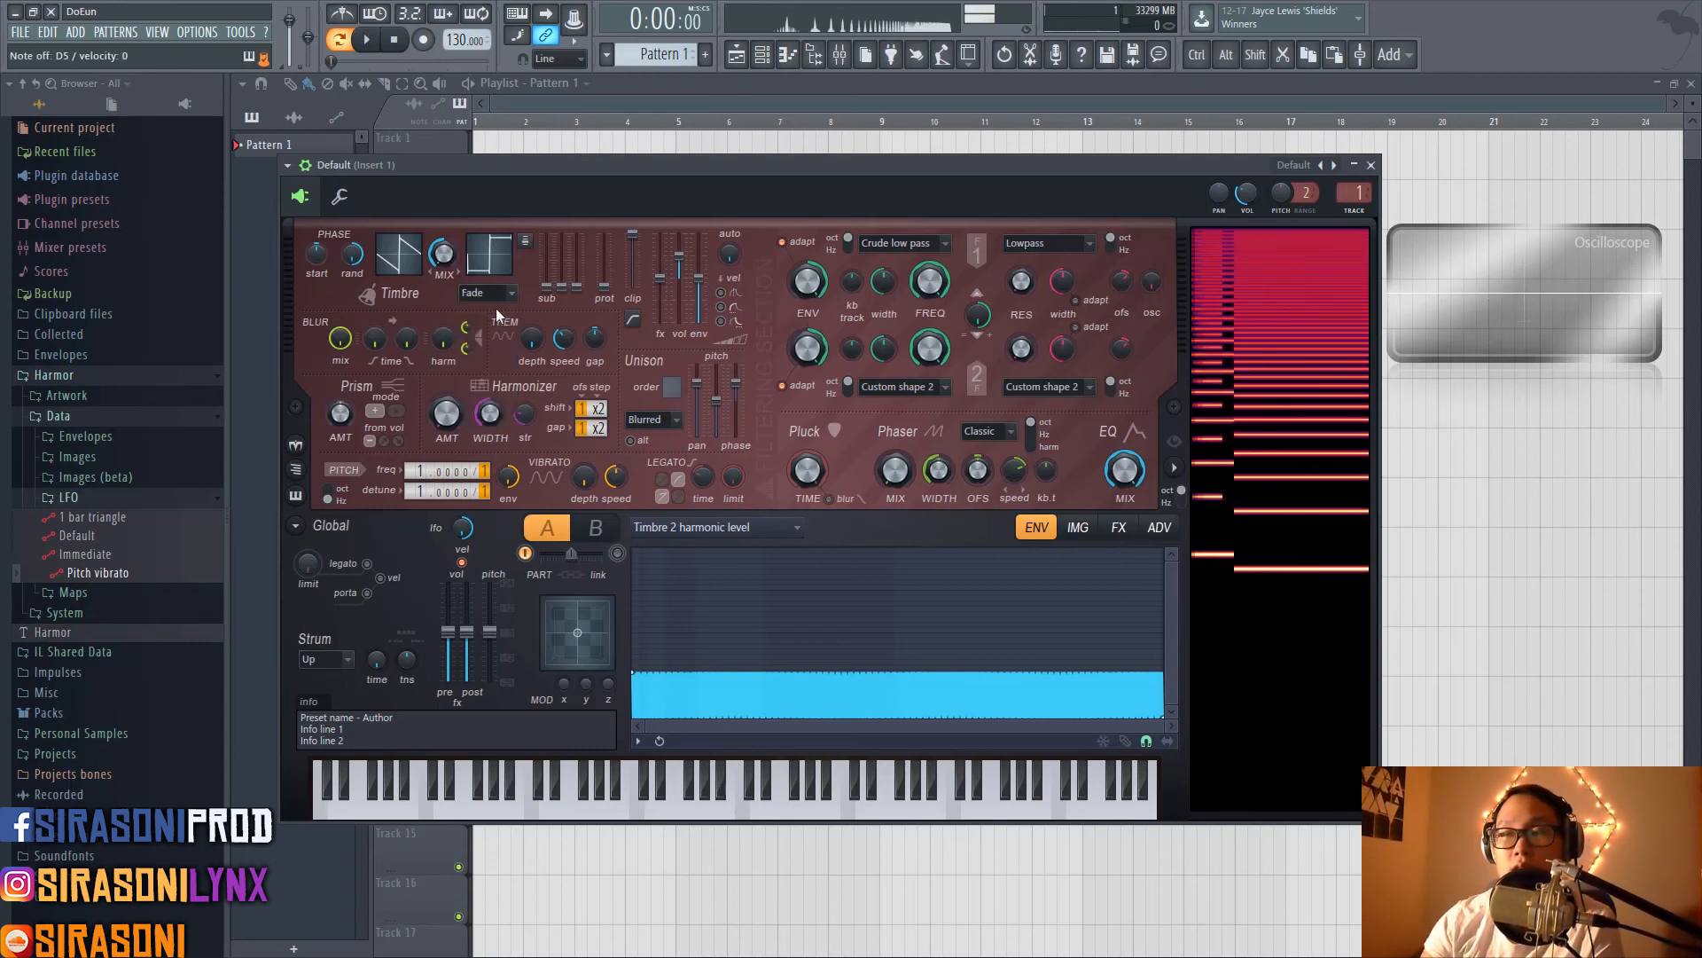
Set the timbre blending mode to Subtract and turn the timbre mix fully up while playing notes
left_click(498, 293)
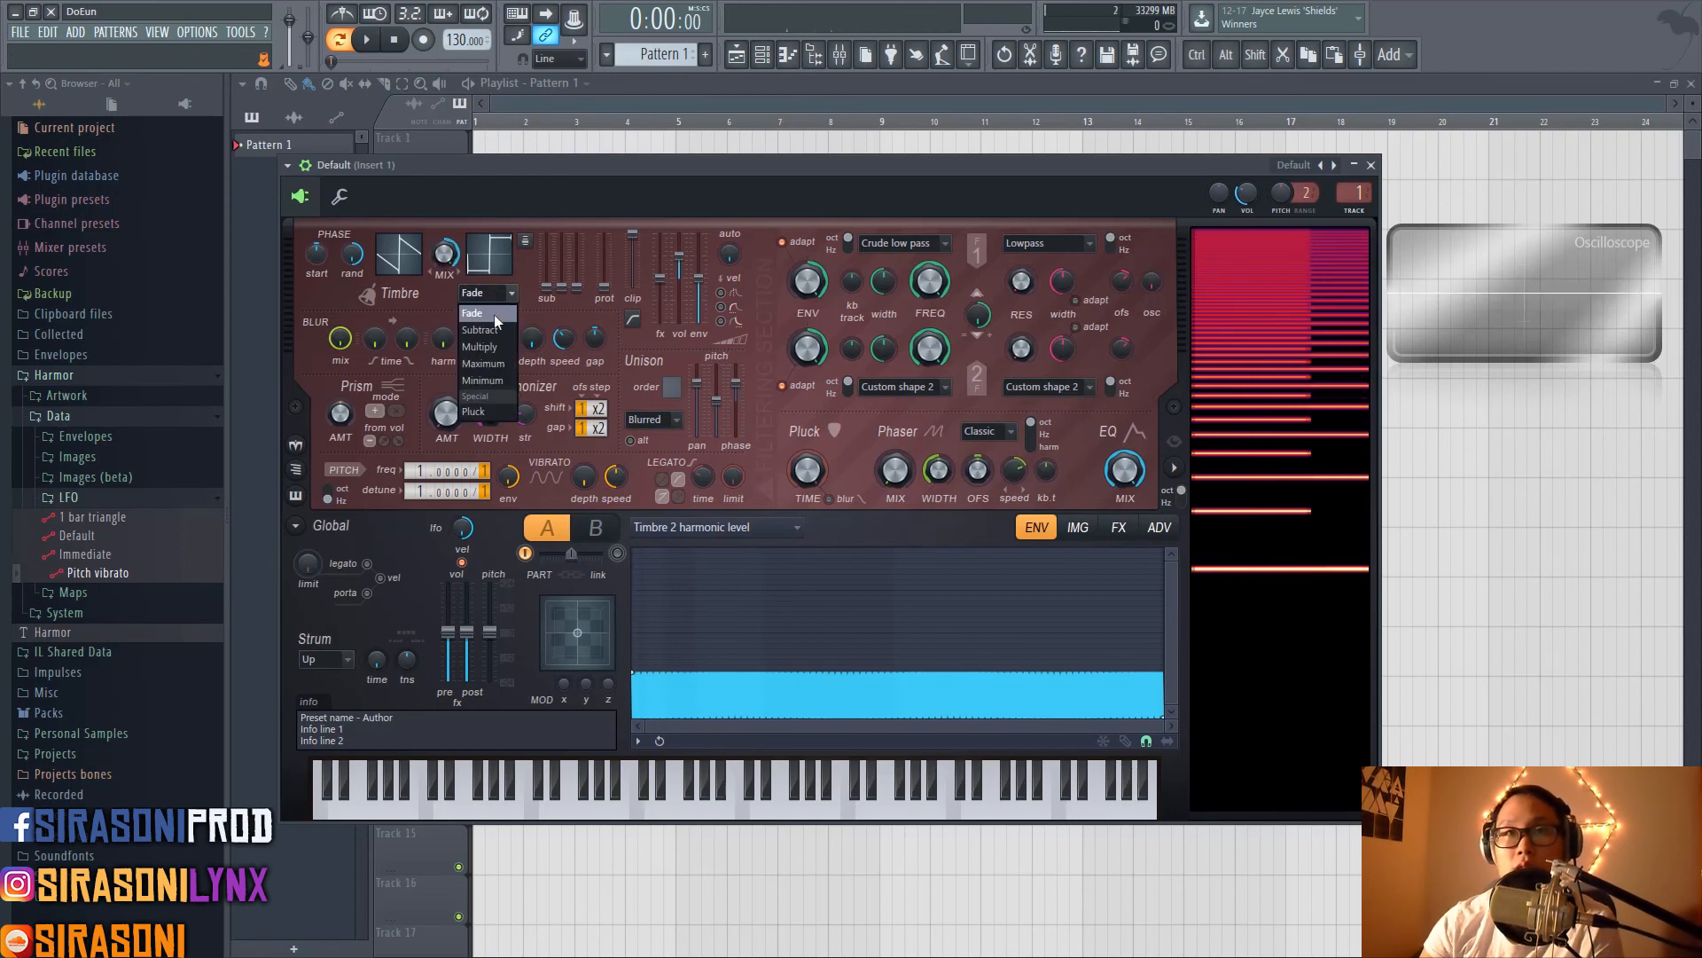
left_click(499, 331)
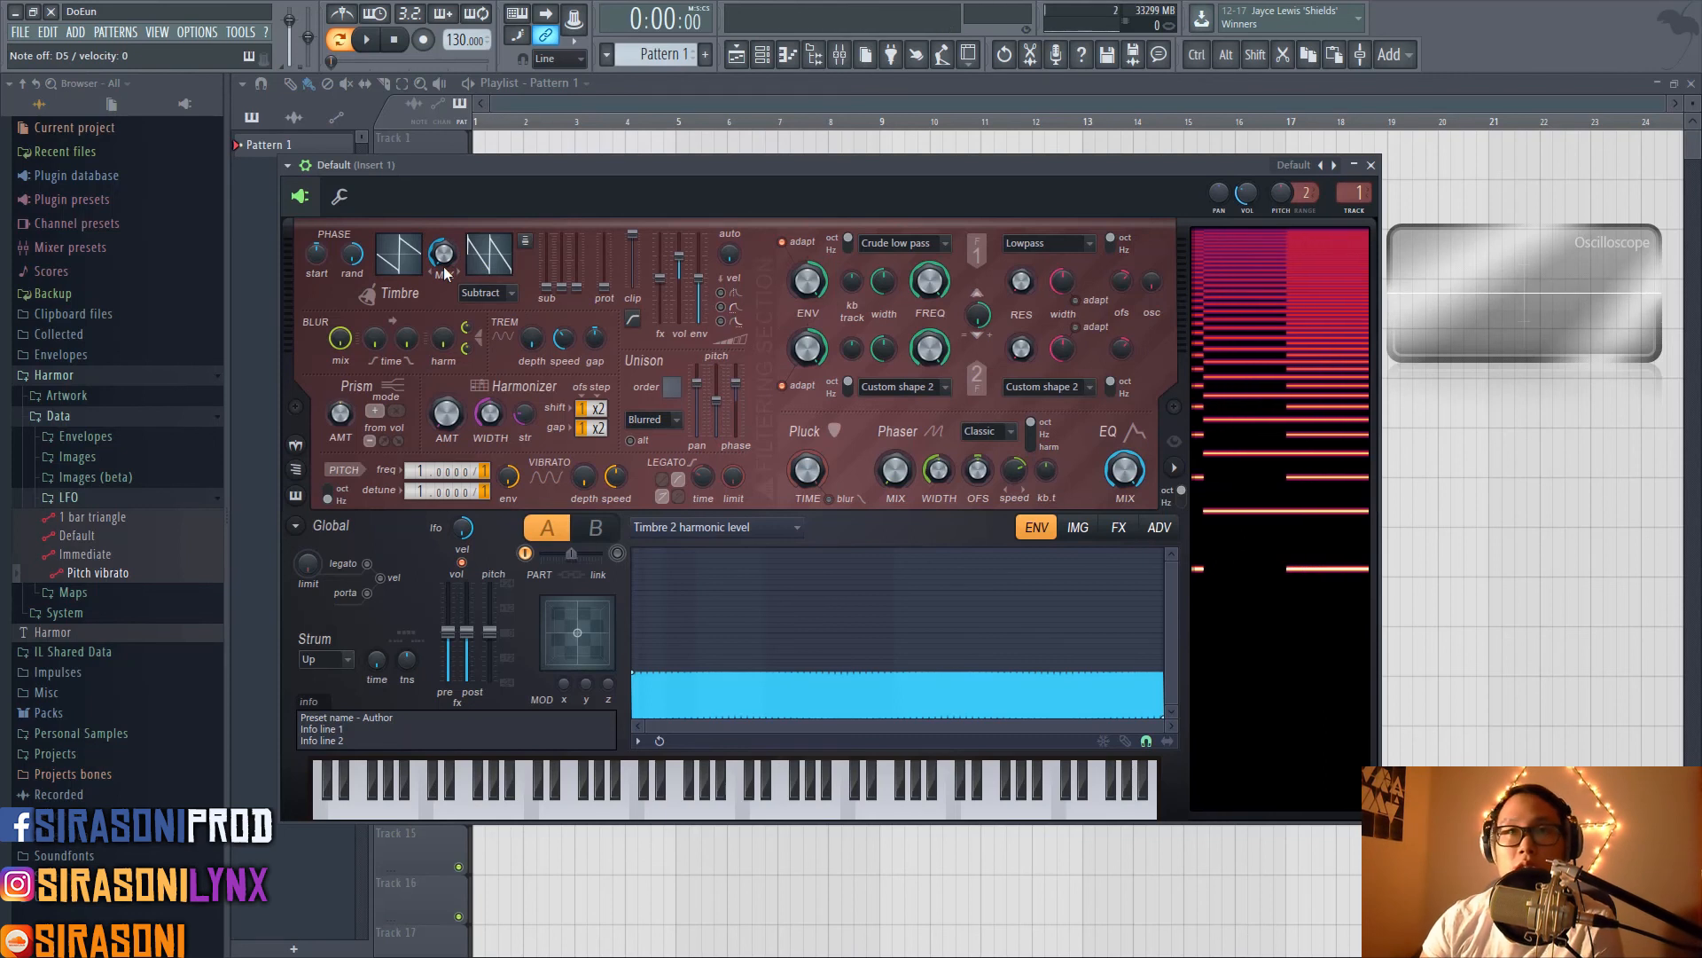
left_click_drag(443, 264, 443, 177)
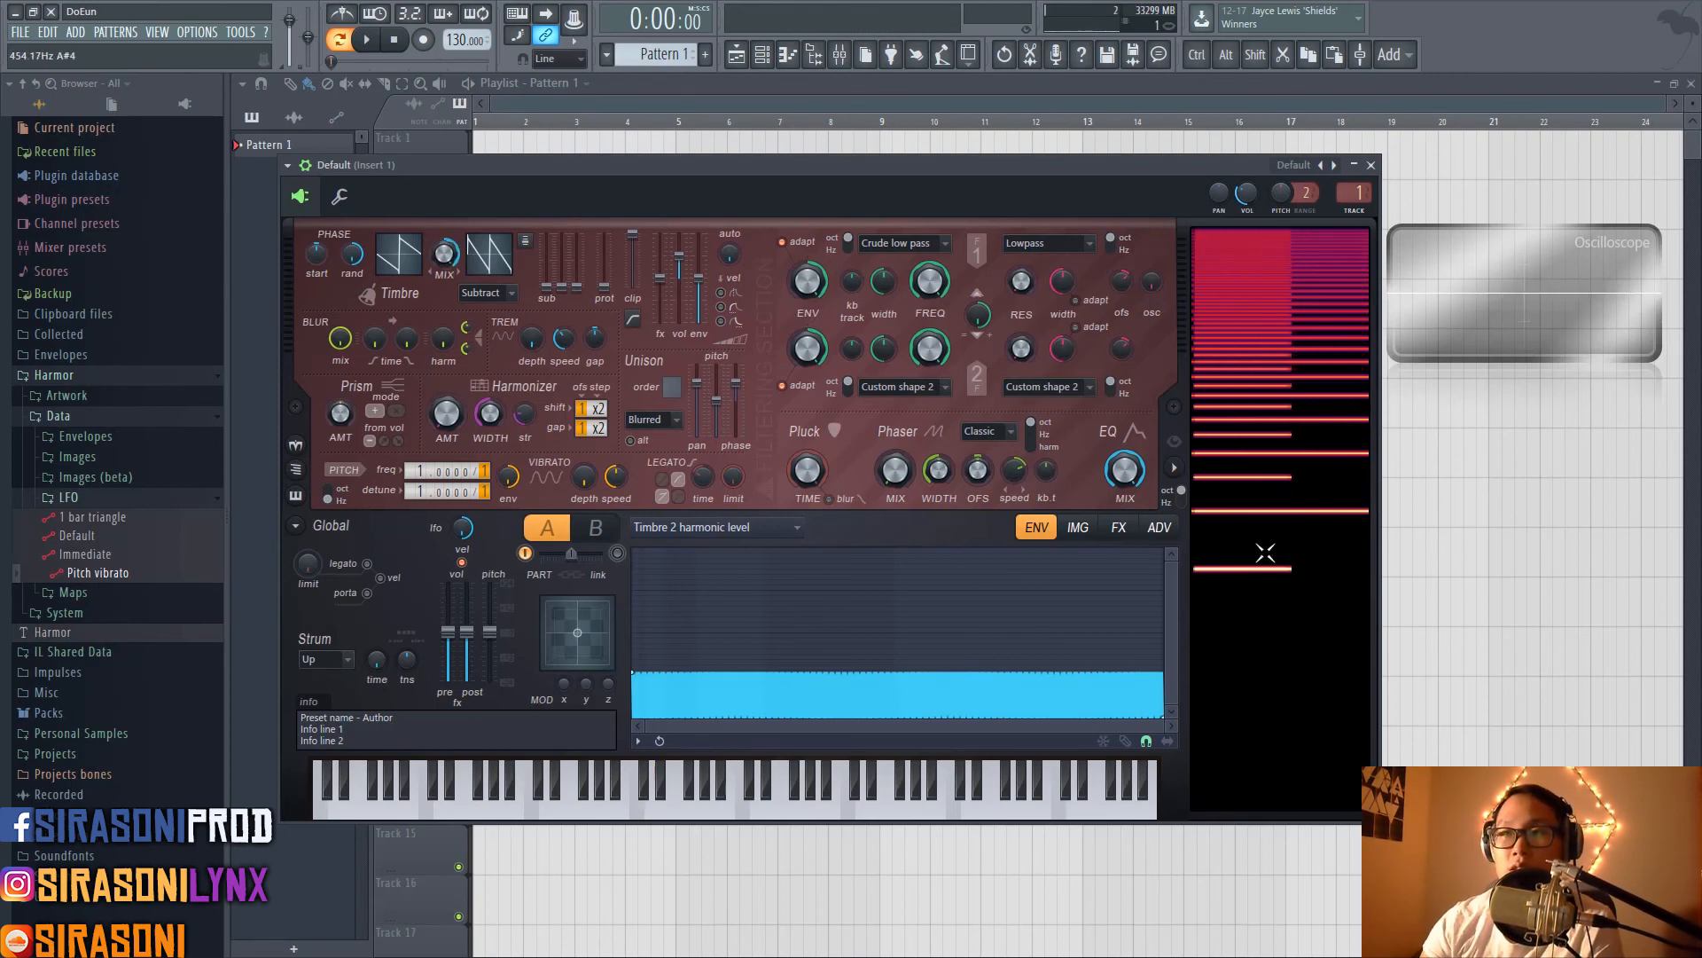
Try the Multiply timbre blending mode, and set the mode to Maximum
left_click(487, 293)
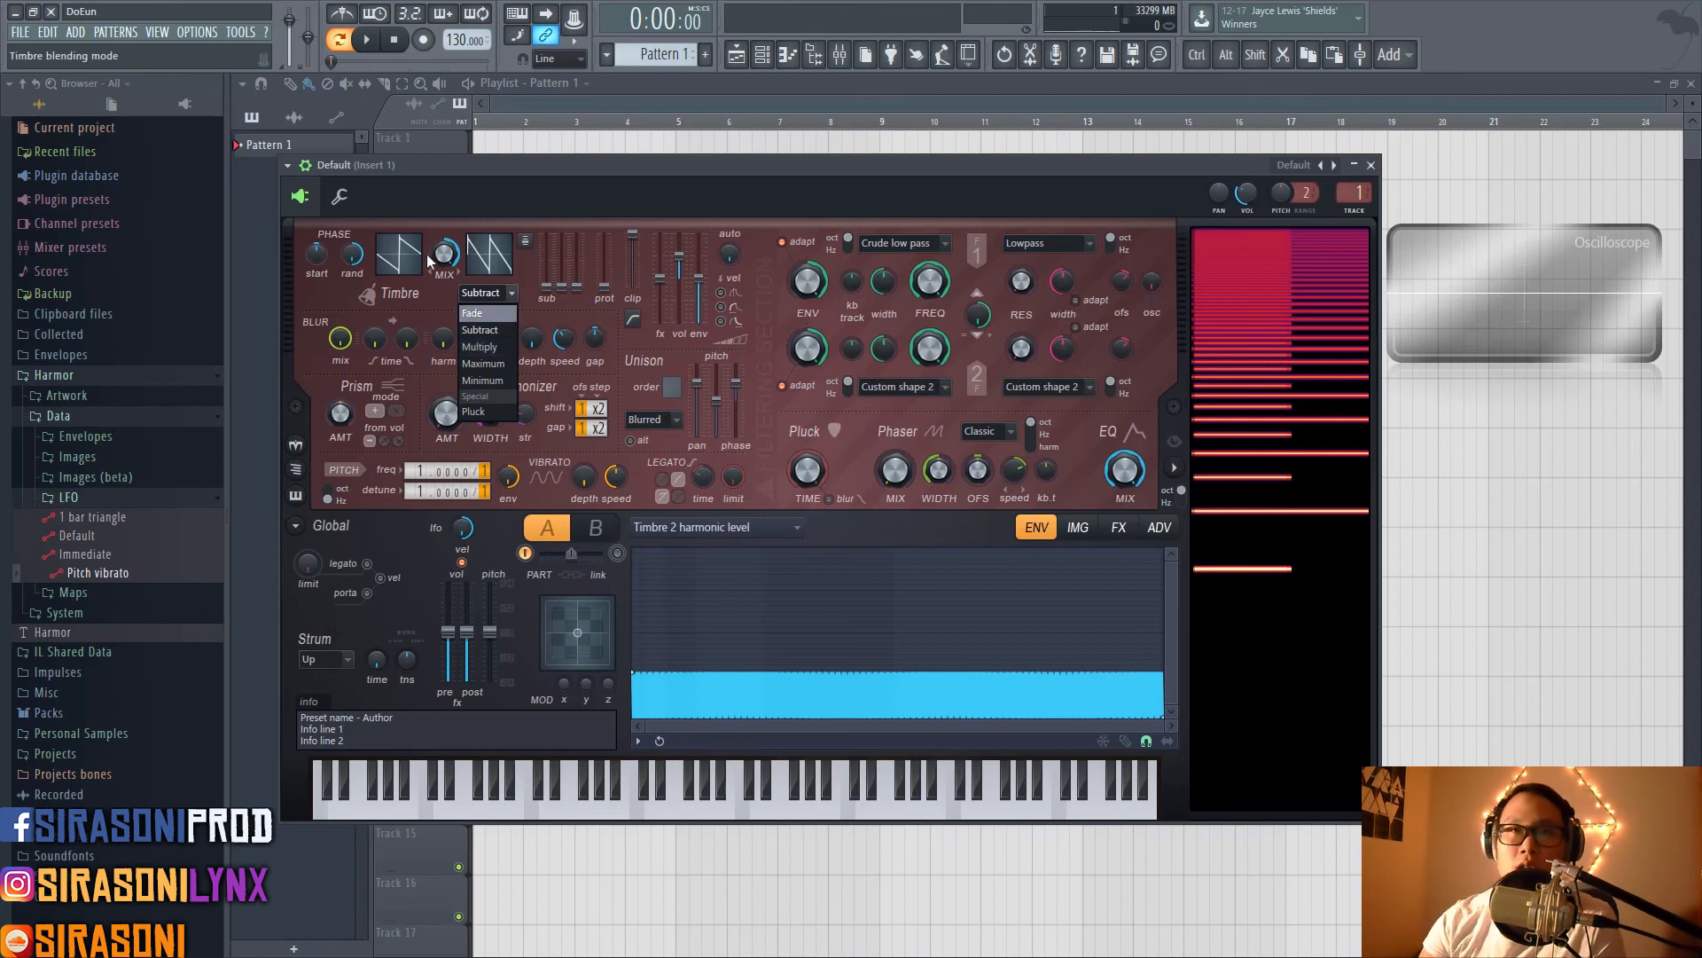
left_click(502, 352)
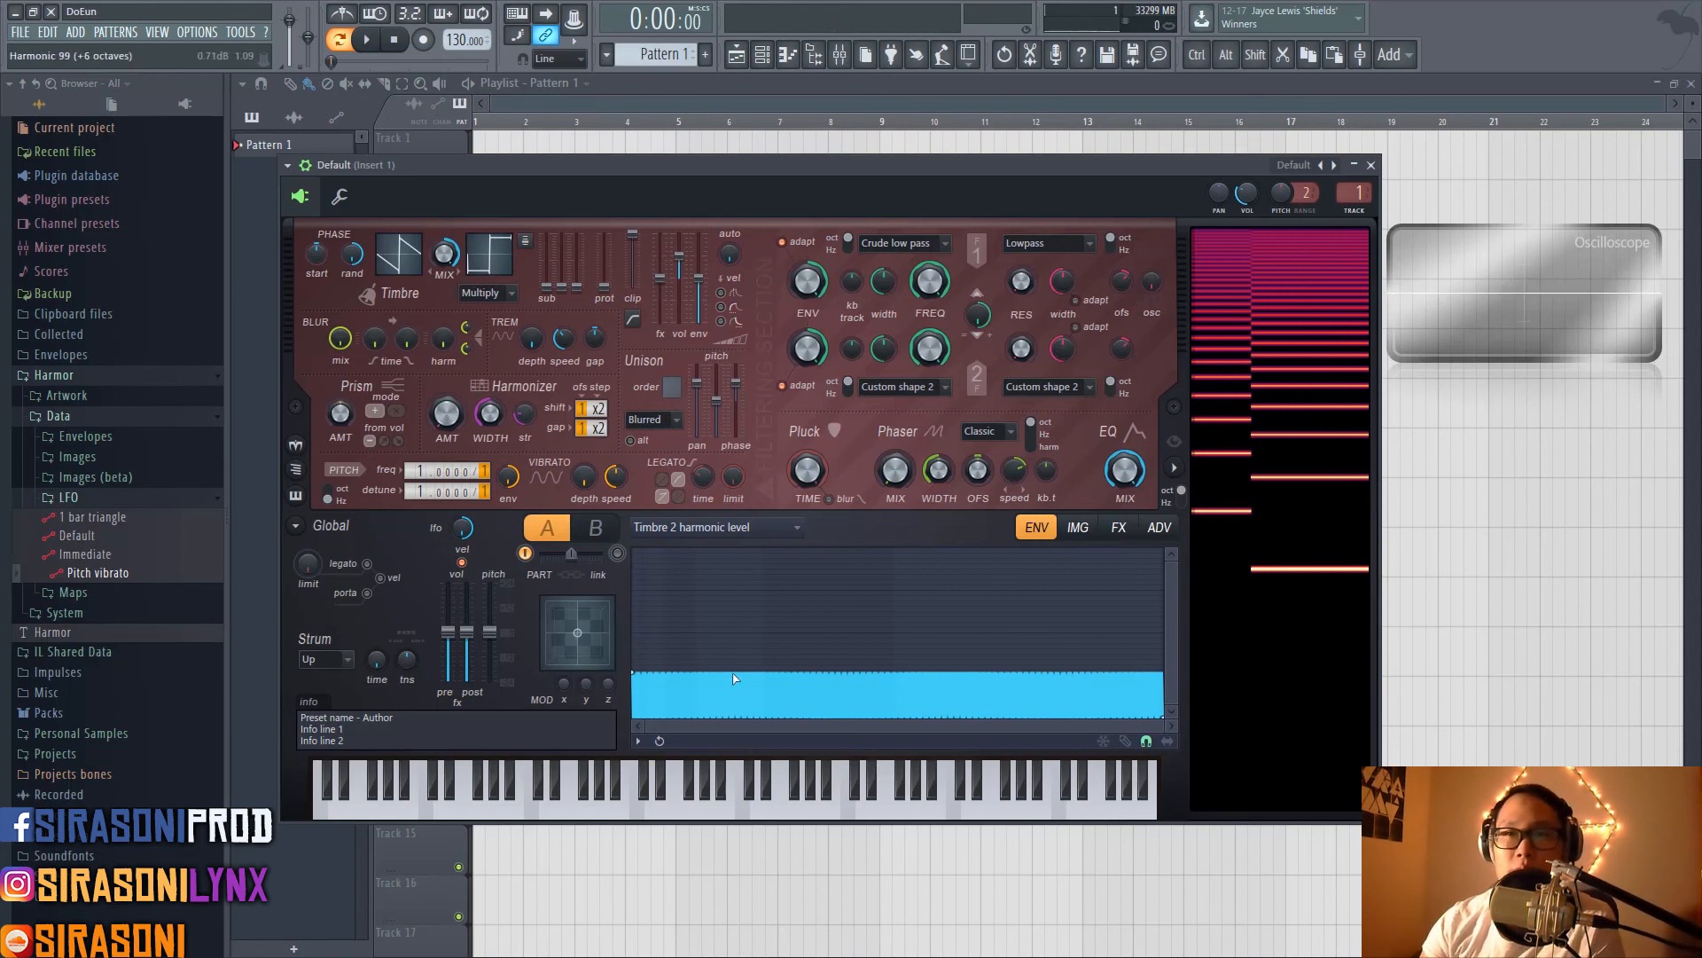
left_click(486, 292)
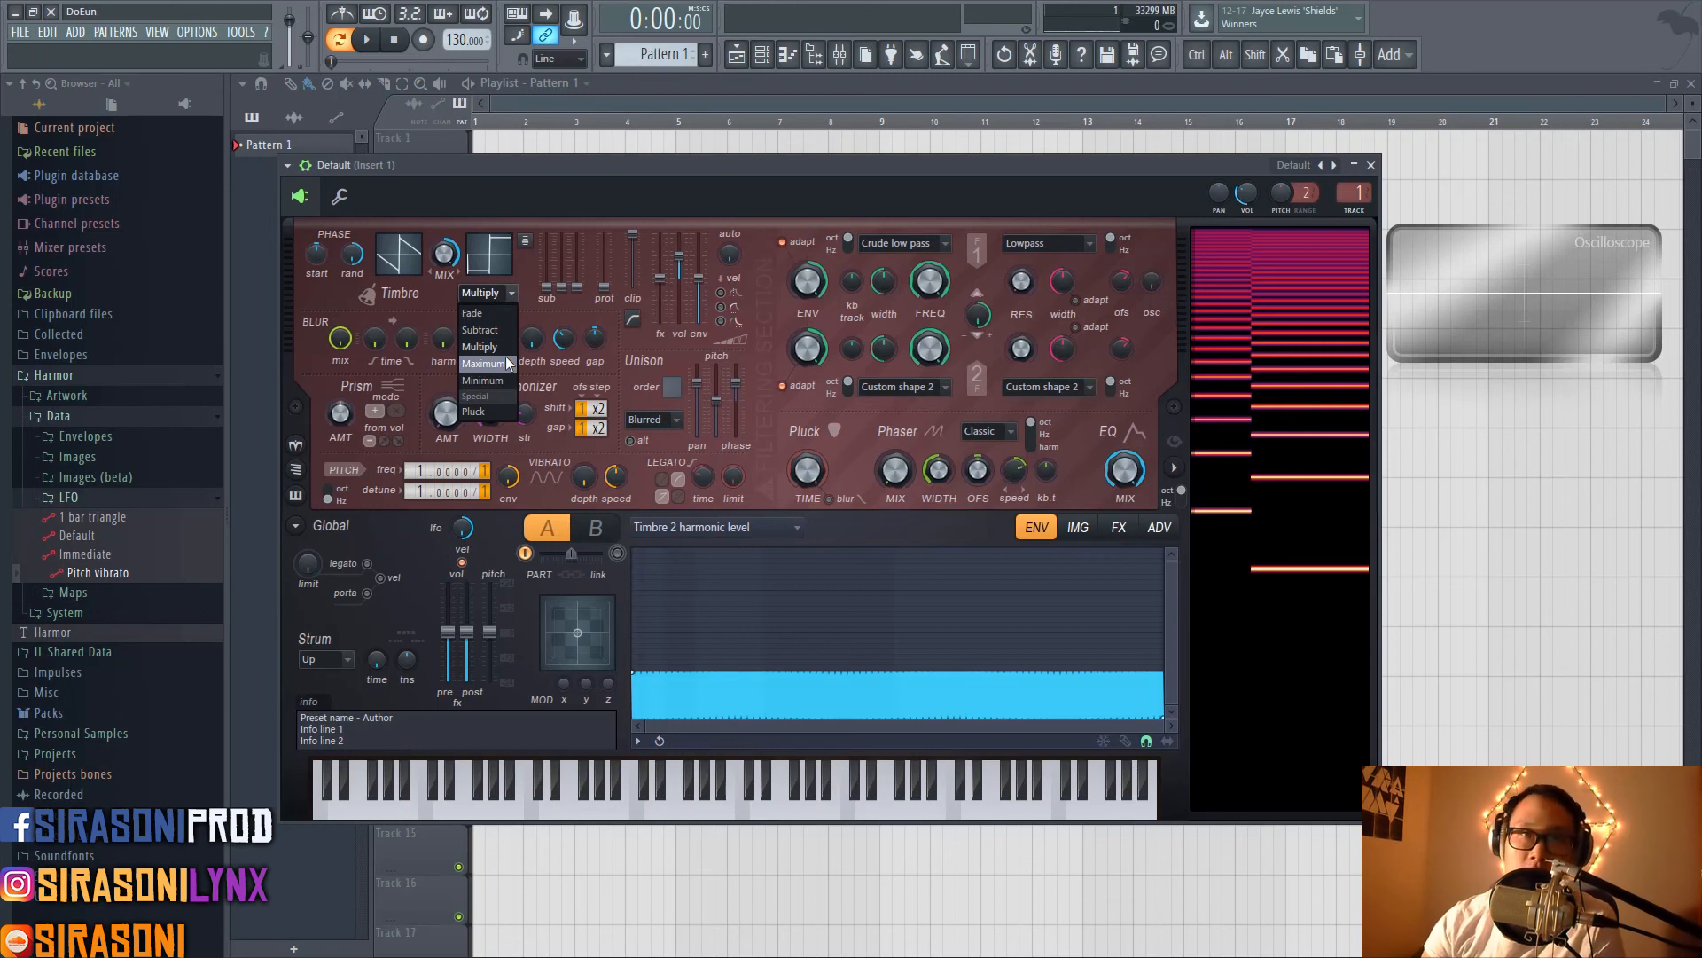
left_click(484, 364)
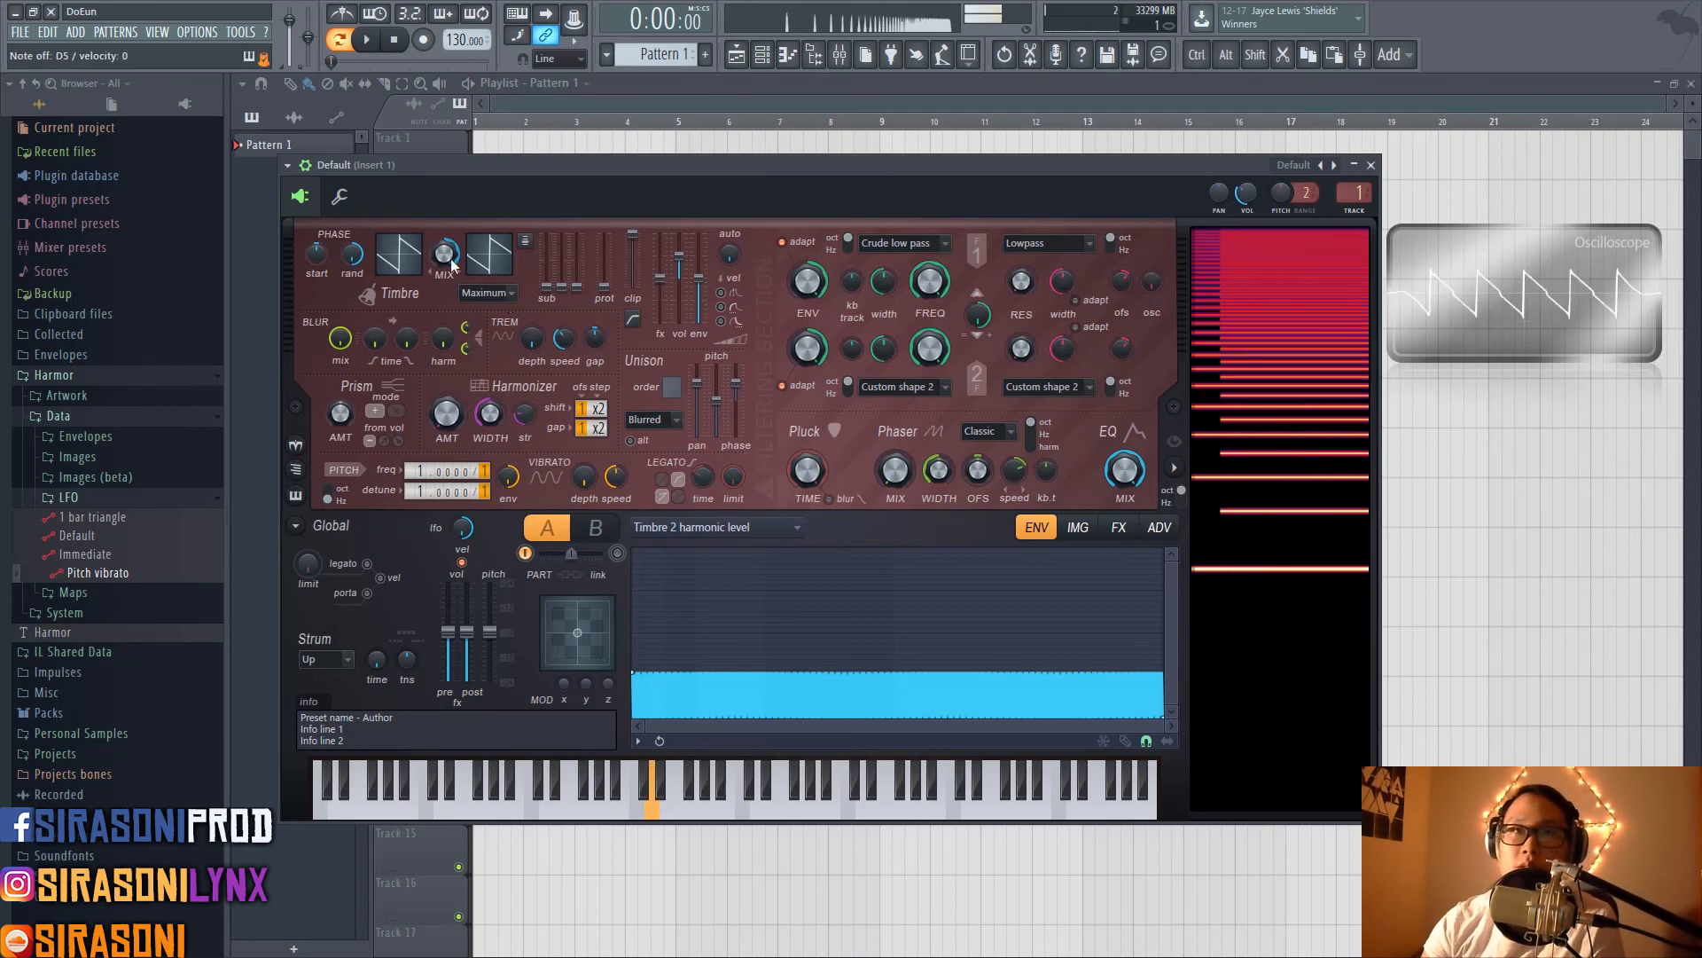
Reshape the Timbre 1 harmonic level graph into a narrow raised block ending at harmonic 8, with the highest harmonic lowered to zero
left_click(403, 263)
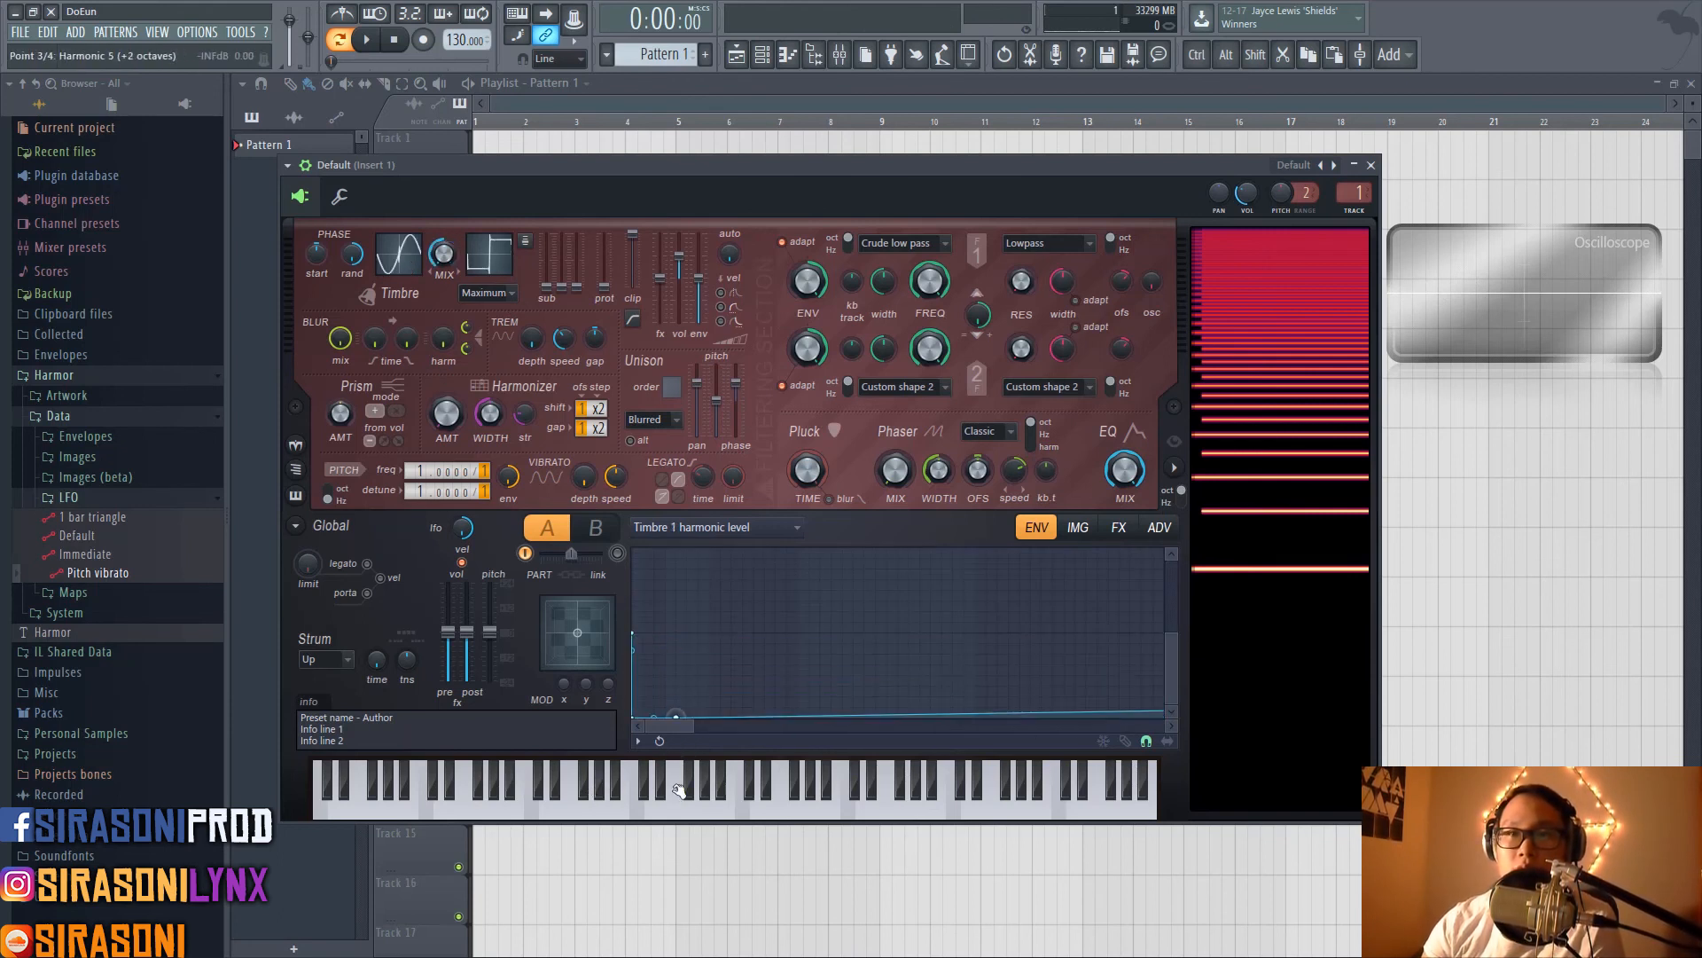
left_click_drag(664, 715, 664, 632)
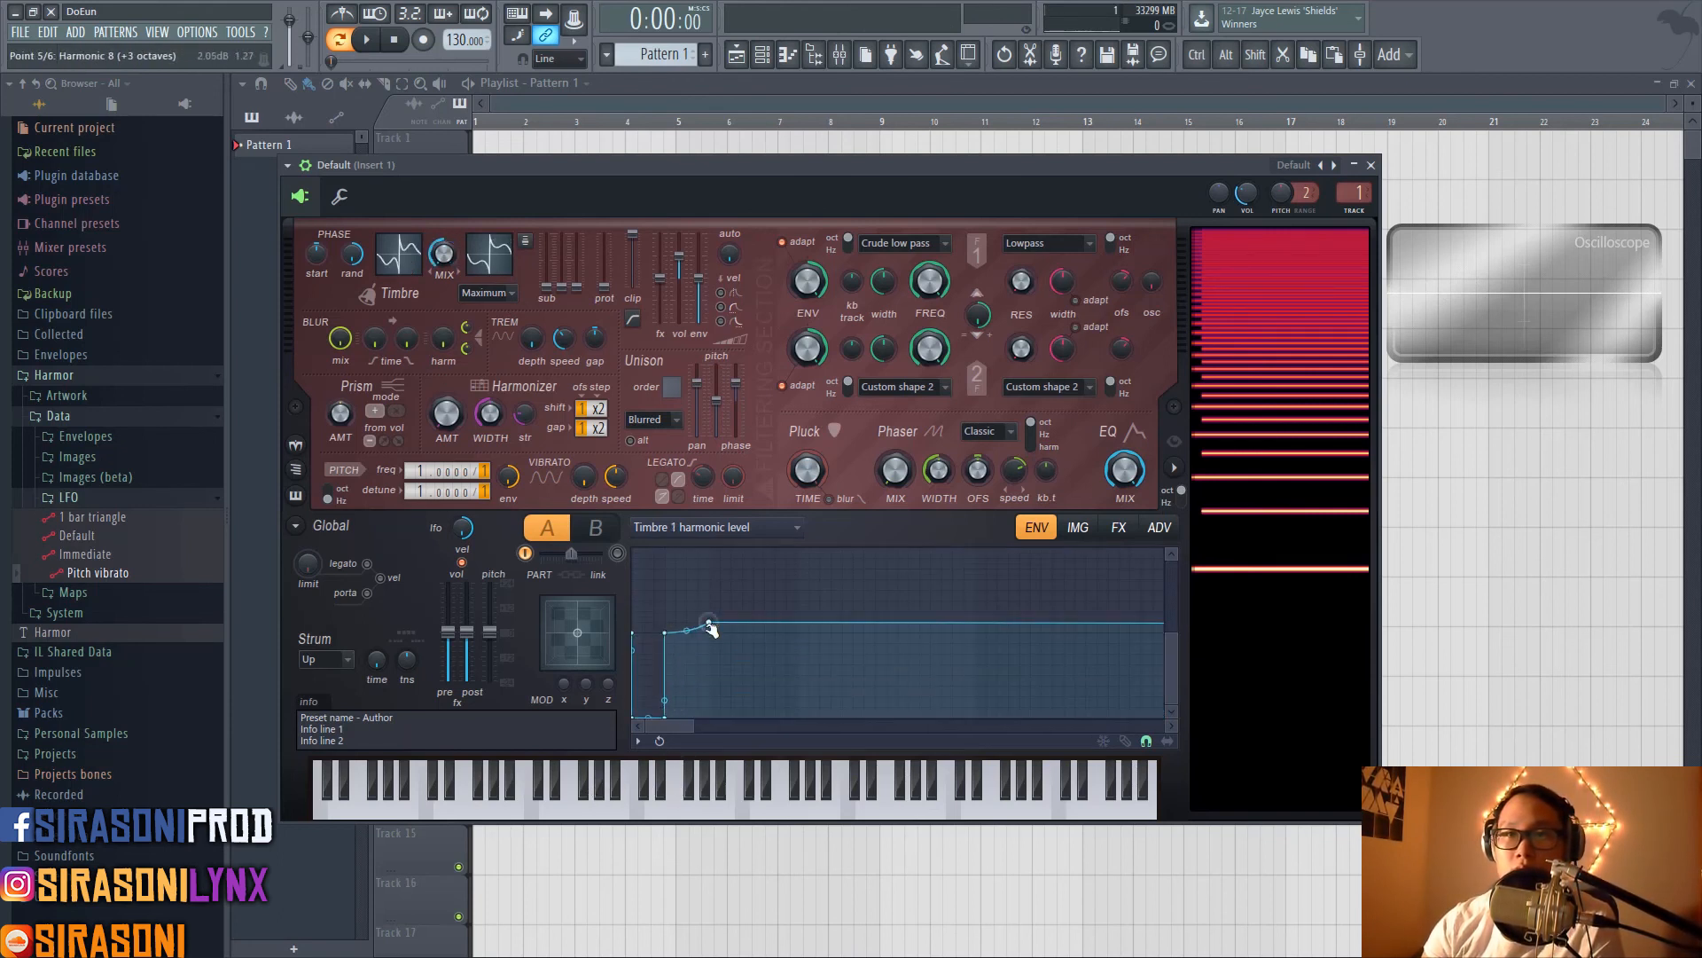
right_click(737, 712)
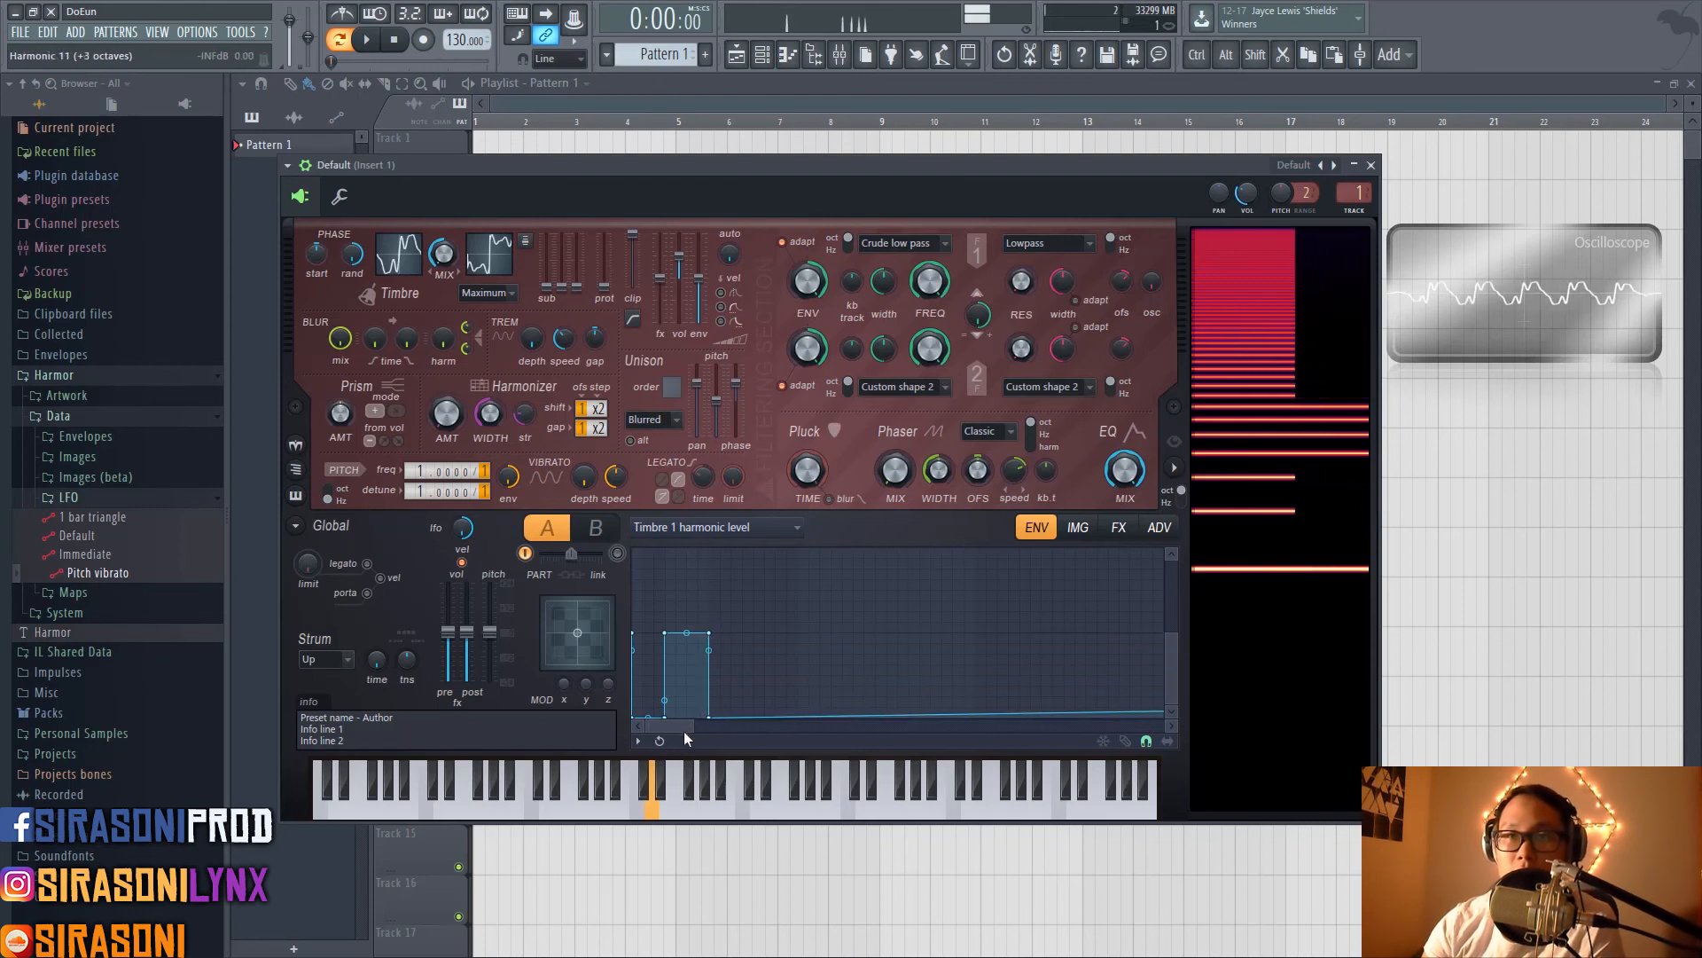
left_click_drag(693, 725, 1210, 726)
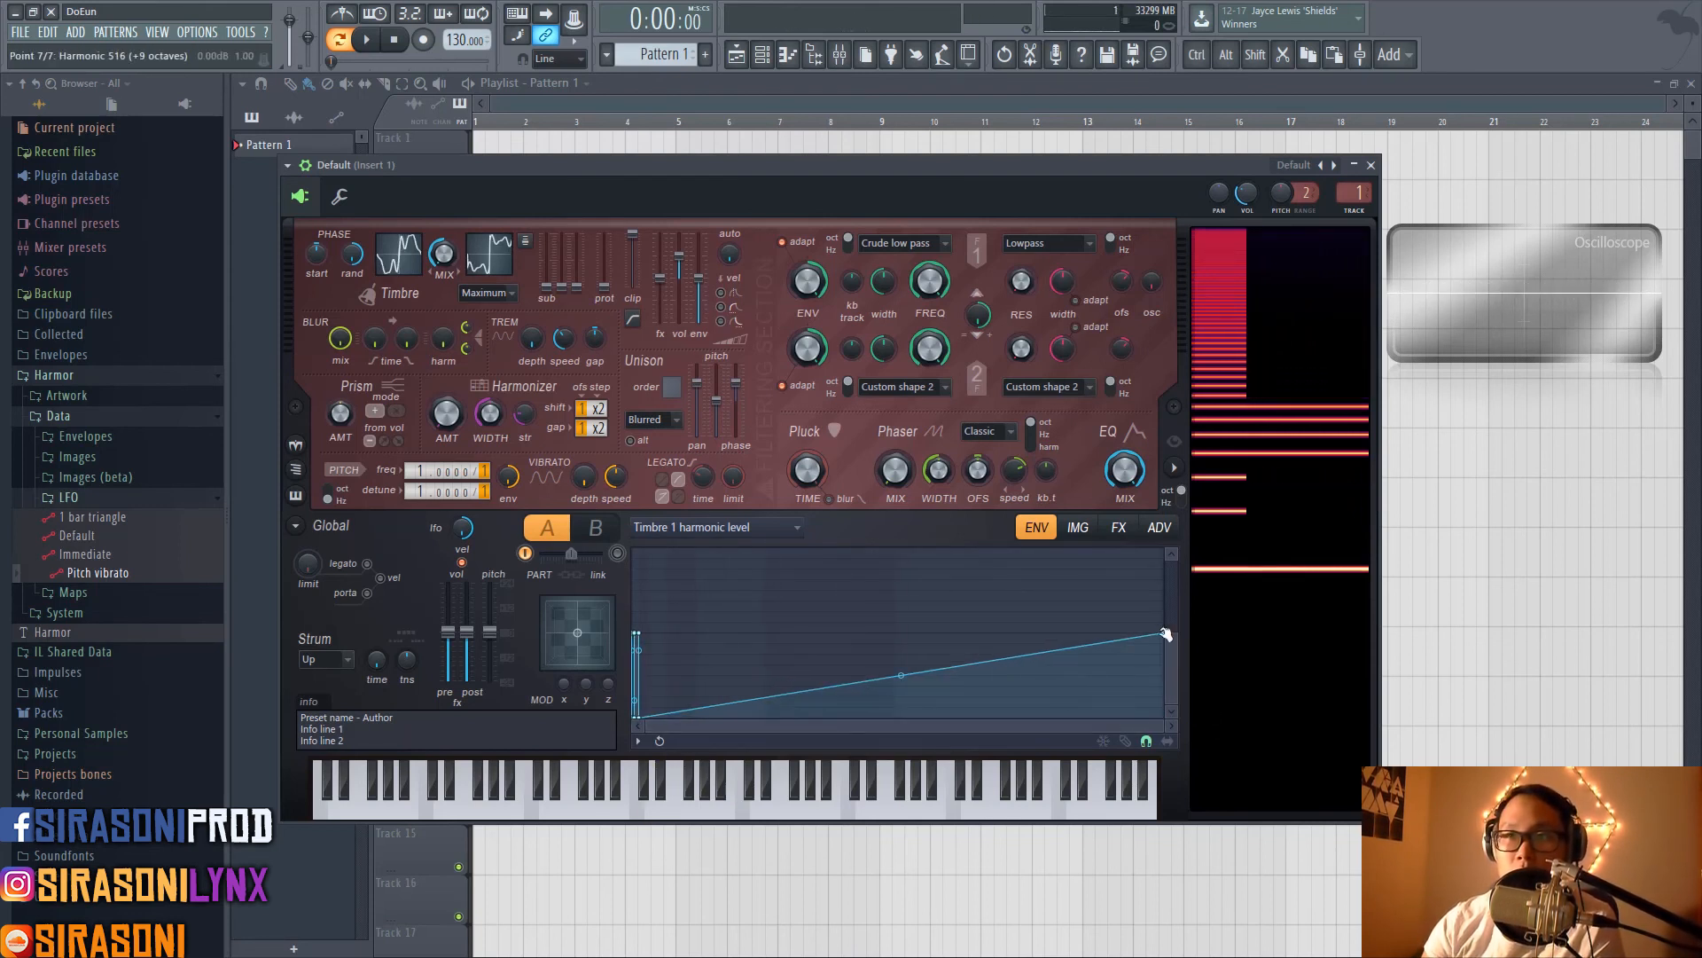
left_click_drag(1166, 635, 1166, 716)
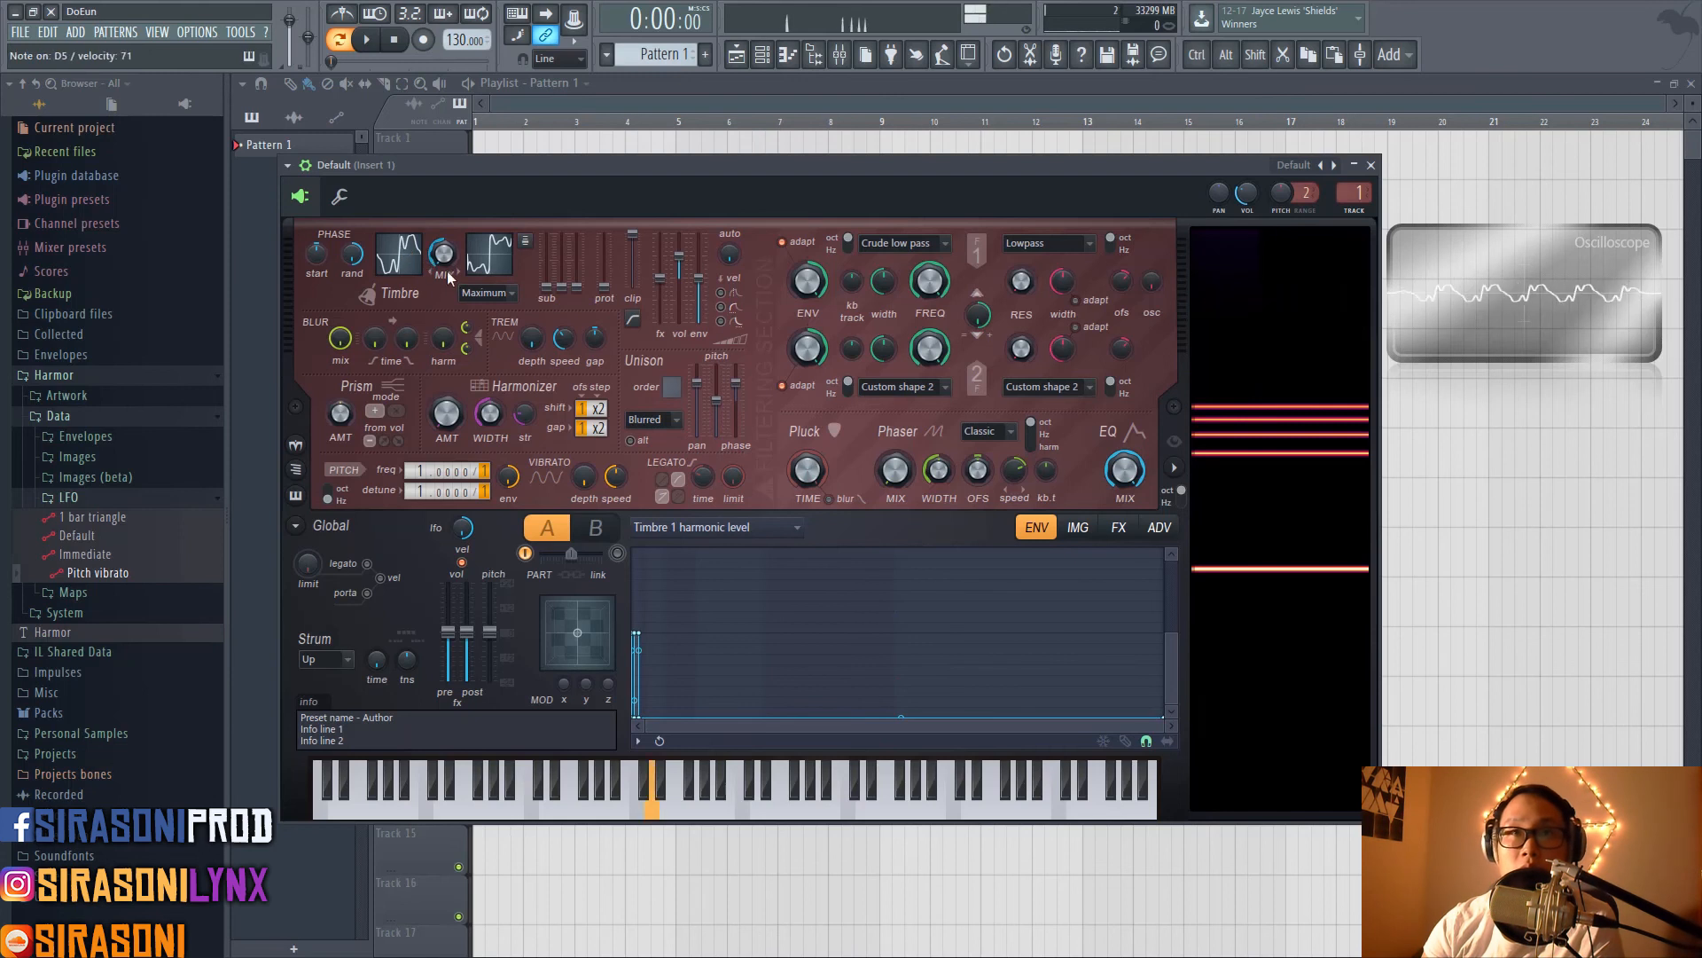
Turn the timbre mix fully up in Maximum mode and lower the global pitch to about -2235 cents
left_click_drag(446, 266, 446, 191)
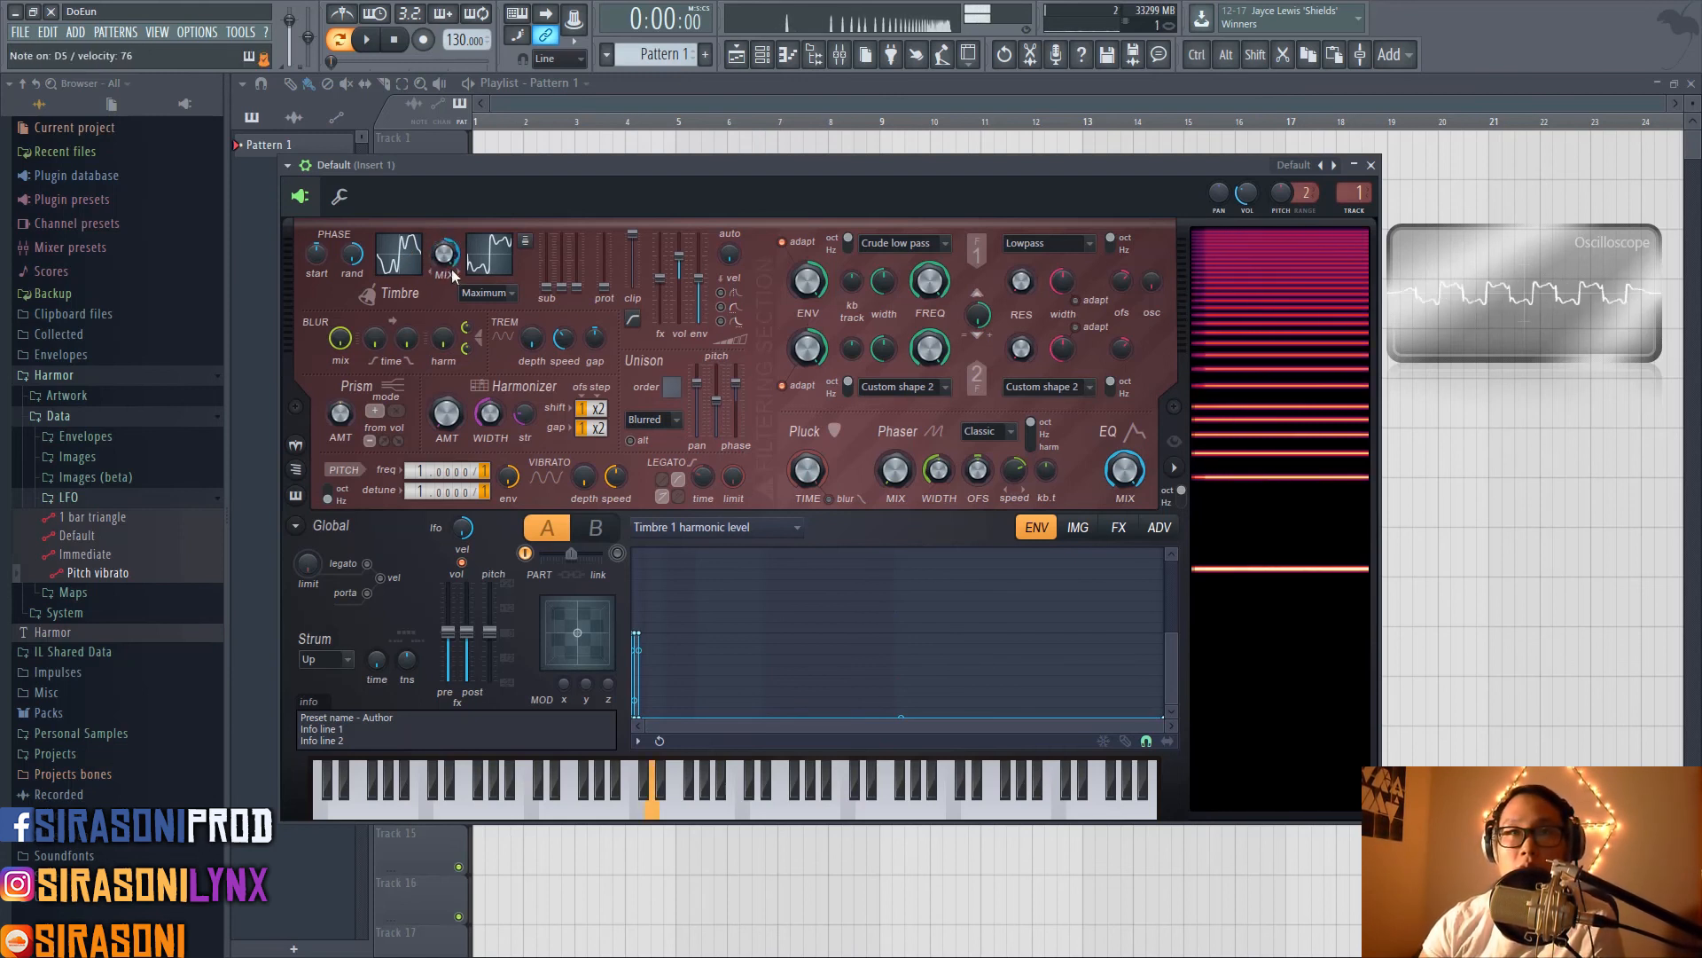
left_click(496, 306)
left_click_drag(489, 631, 489, 676)
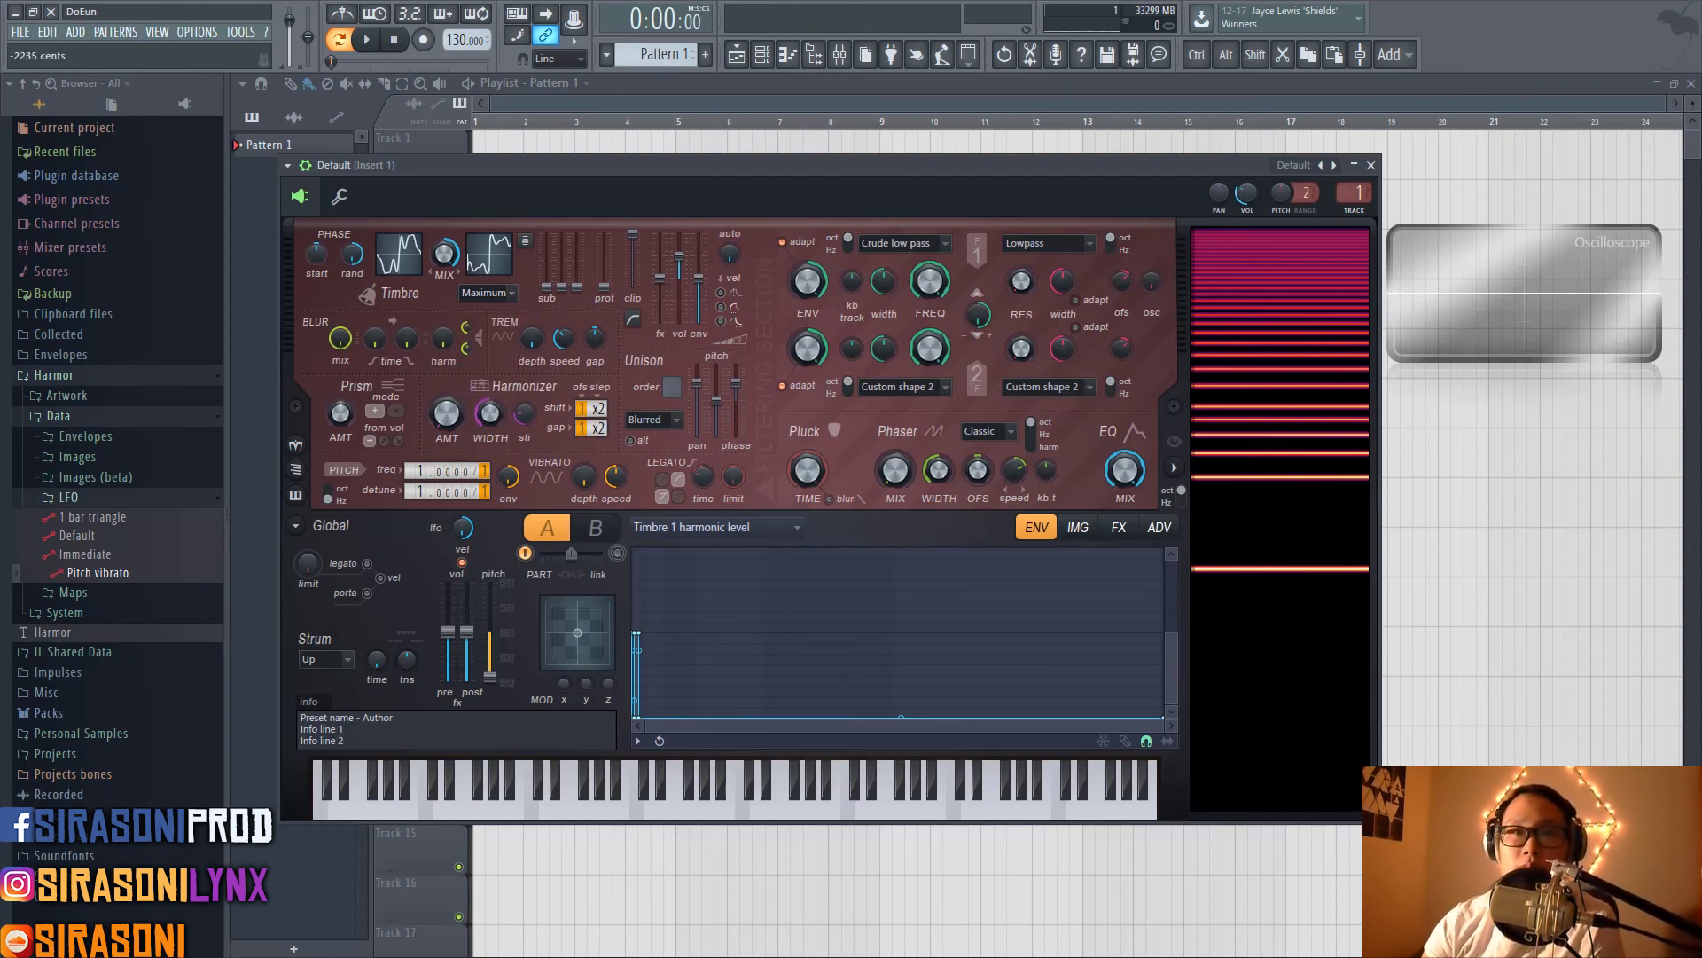
Compare the Fade and Maximum timbre blending modes, ending on Maximum with the timbre mix turned fully up
left_click(502, 299)
left_click(500, 307)
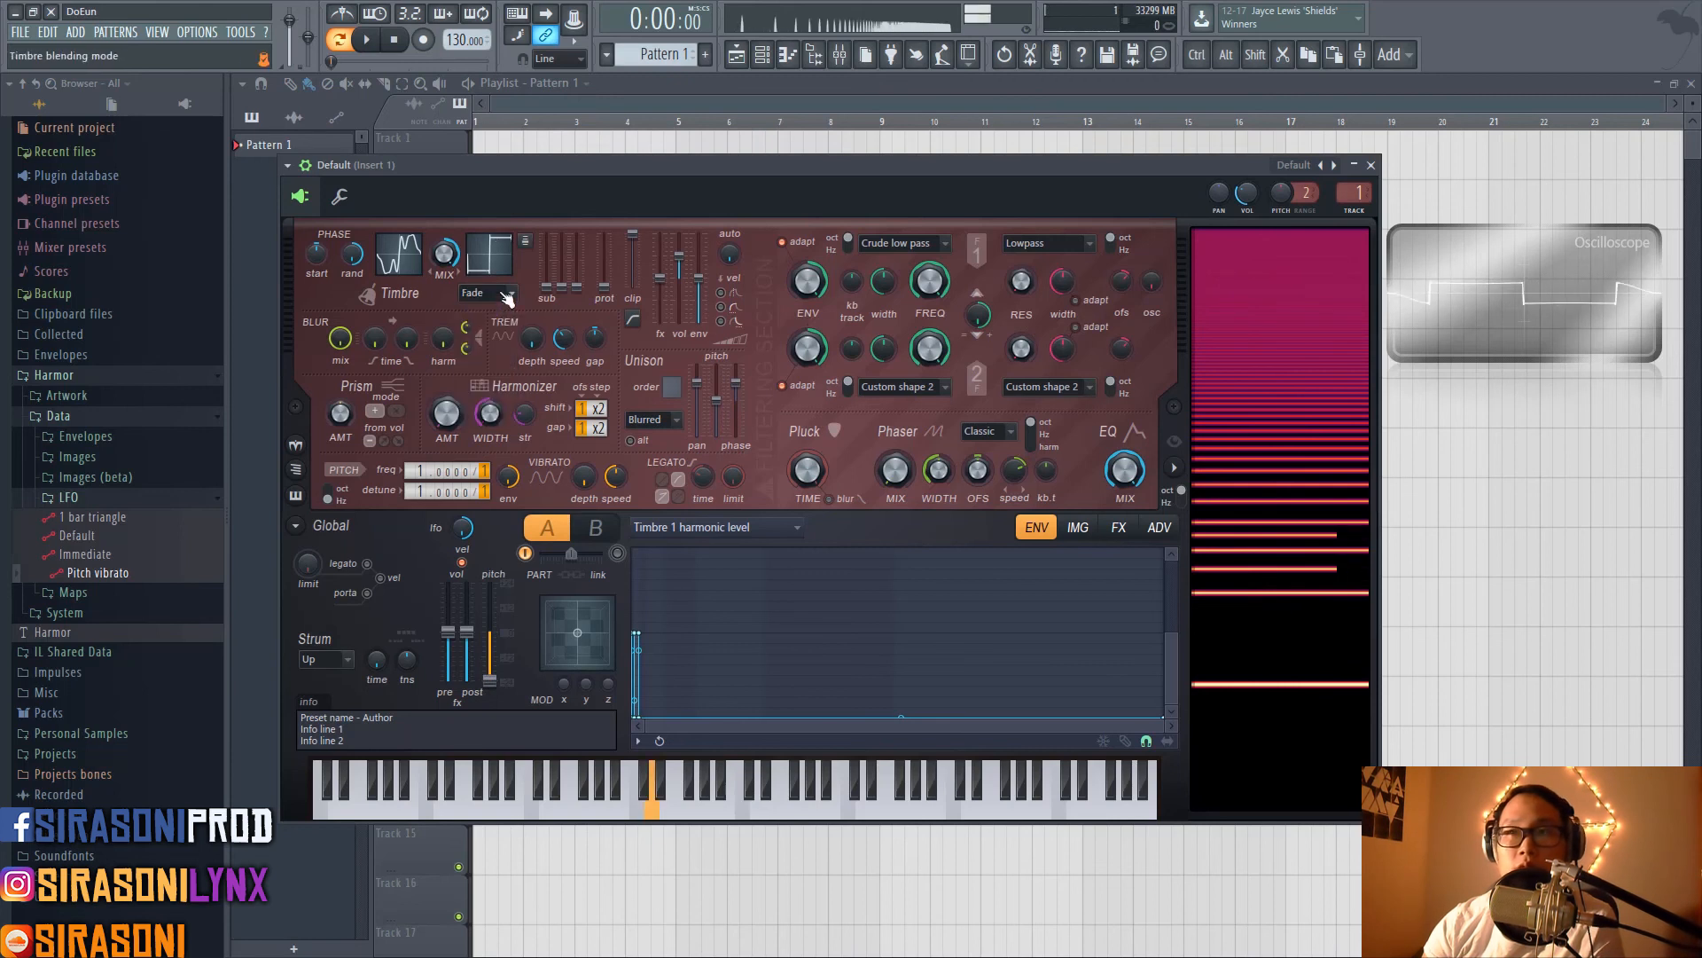
left_click(508, 298)
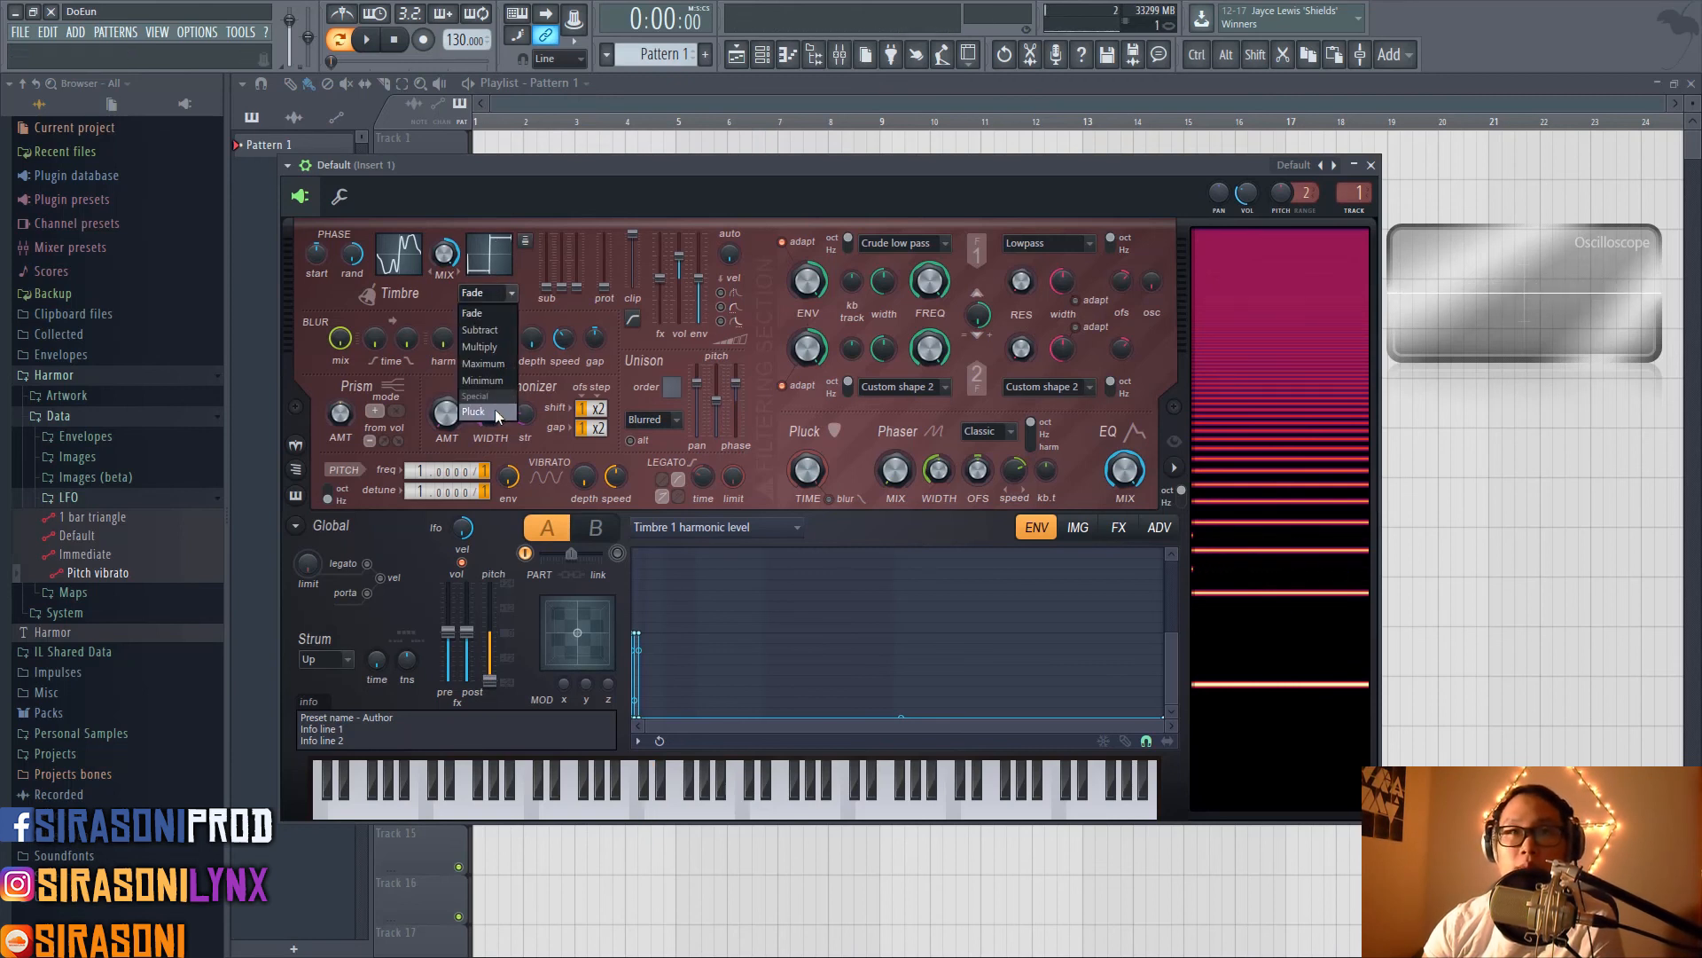
left_click(490, 360)
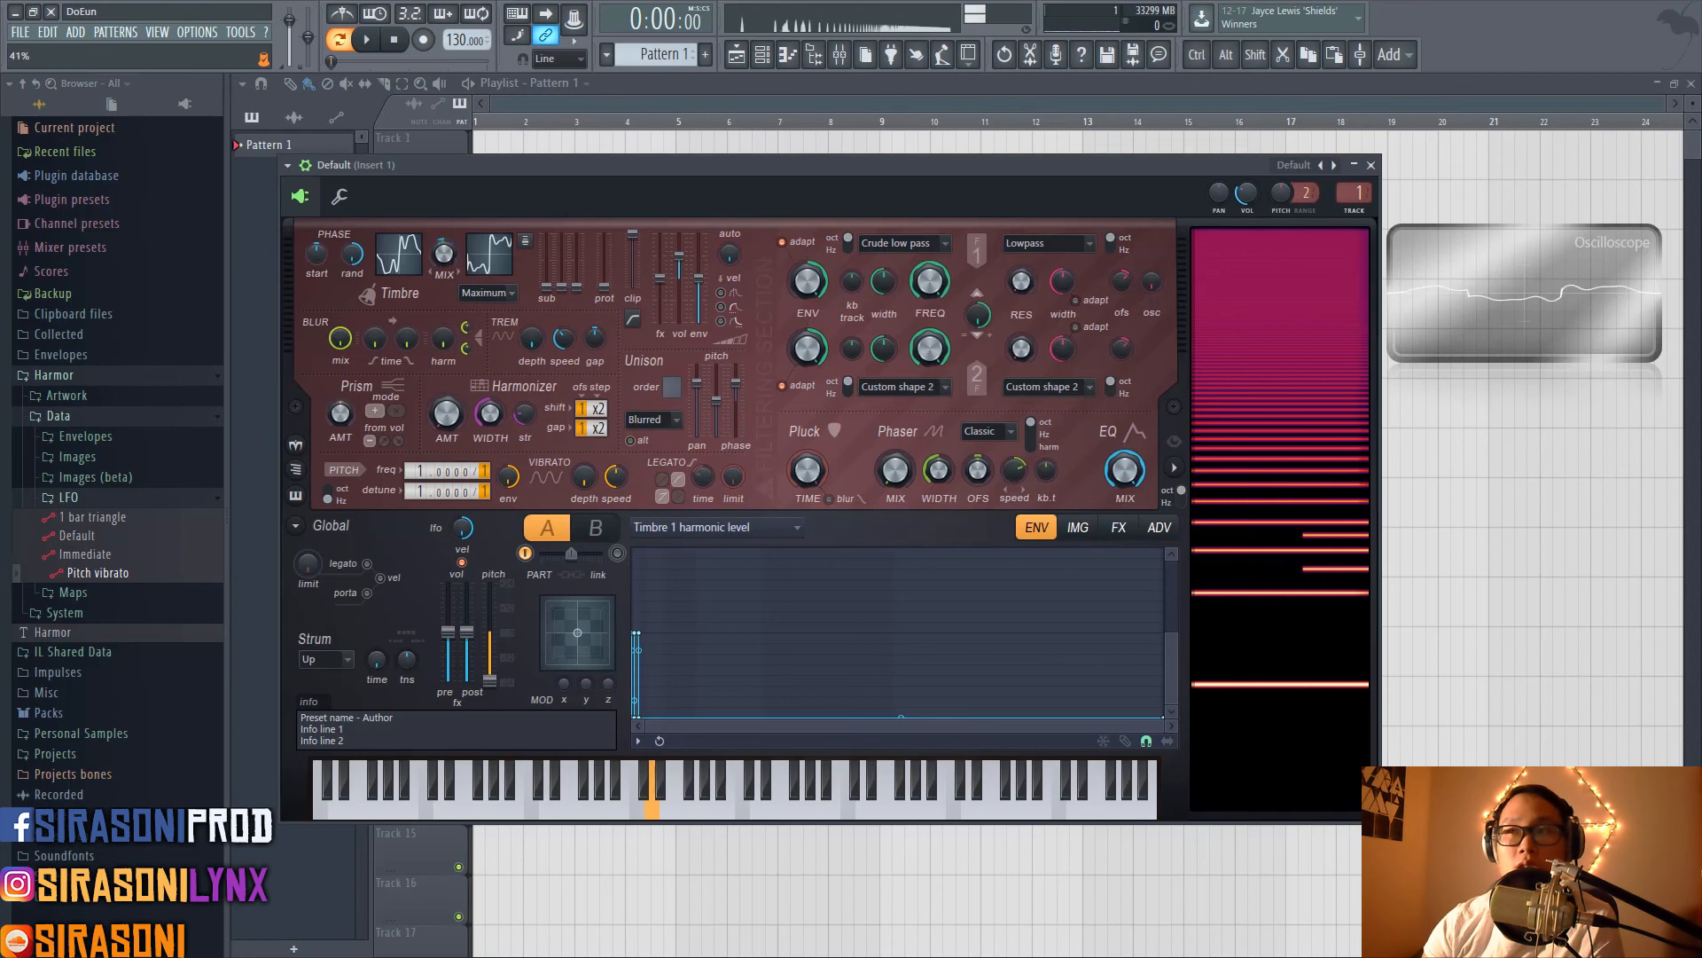
left_click_drag(444, 253, 443, 222)
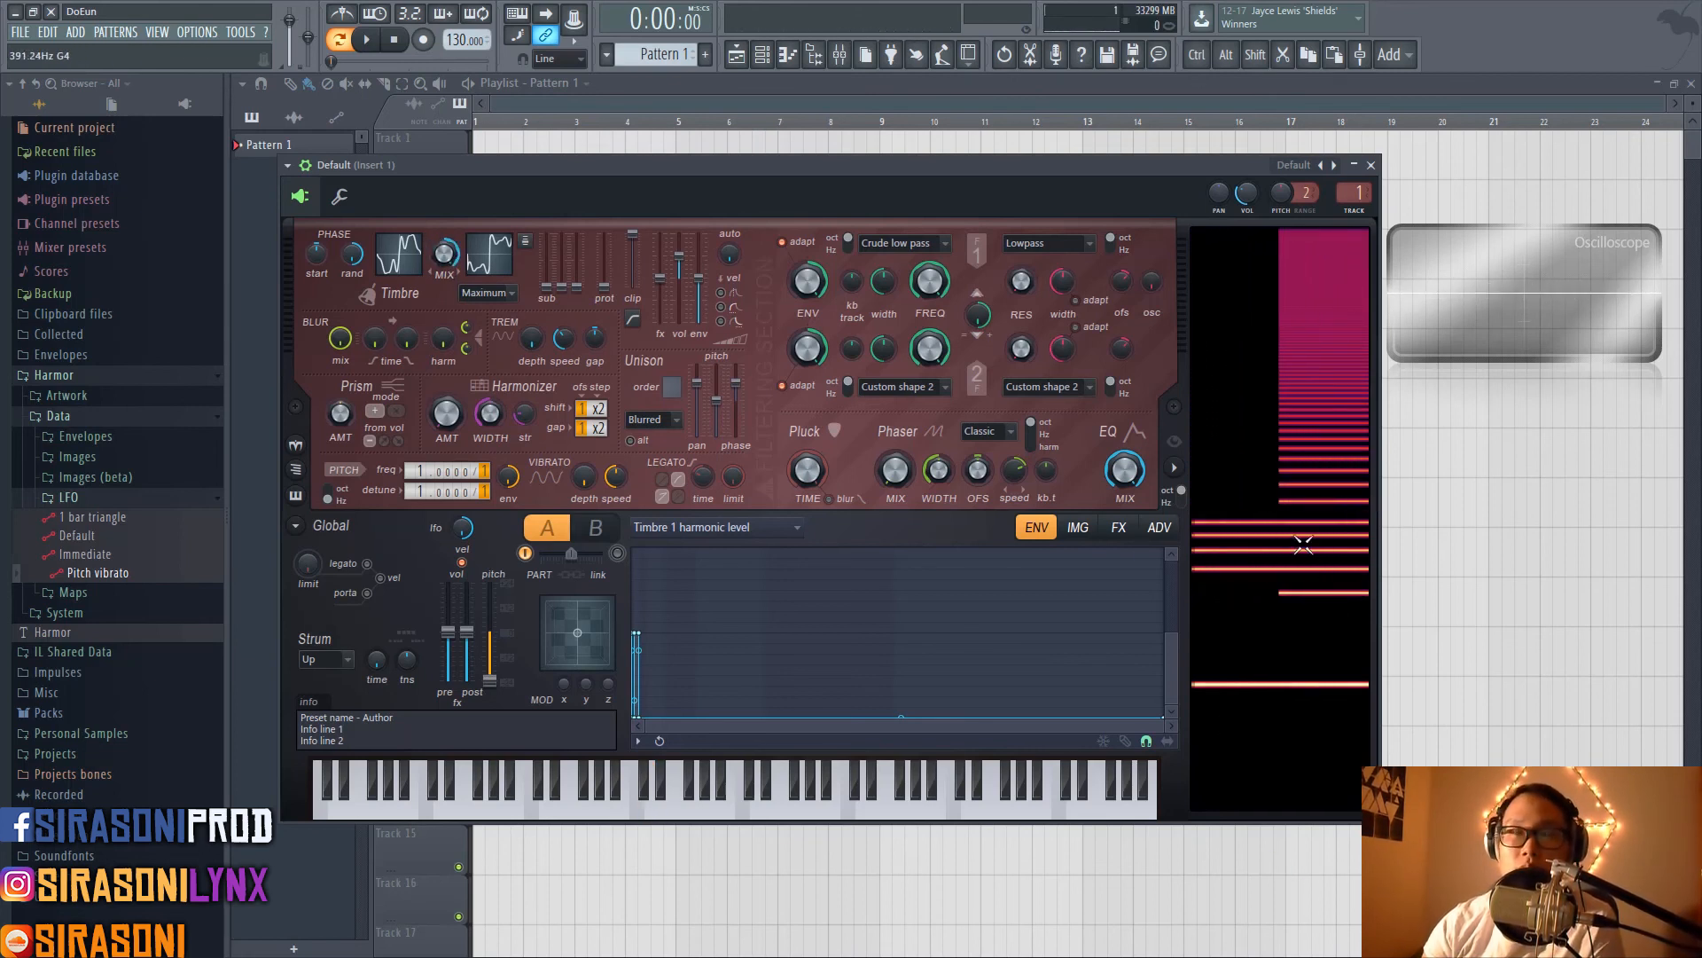
Set the timbre blending mode to Minimum and sweep the timbre mix while playing notes
left_click(501, 293)
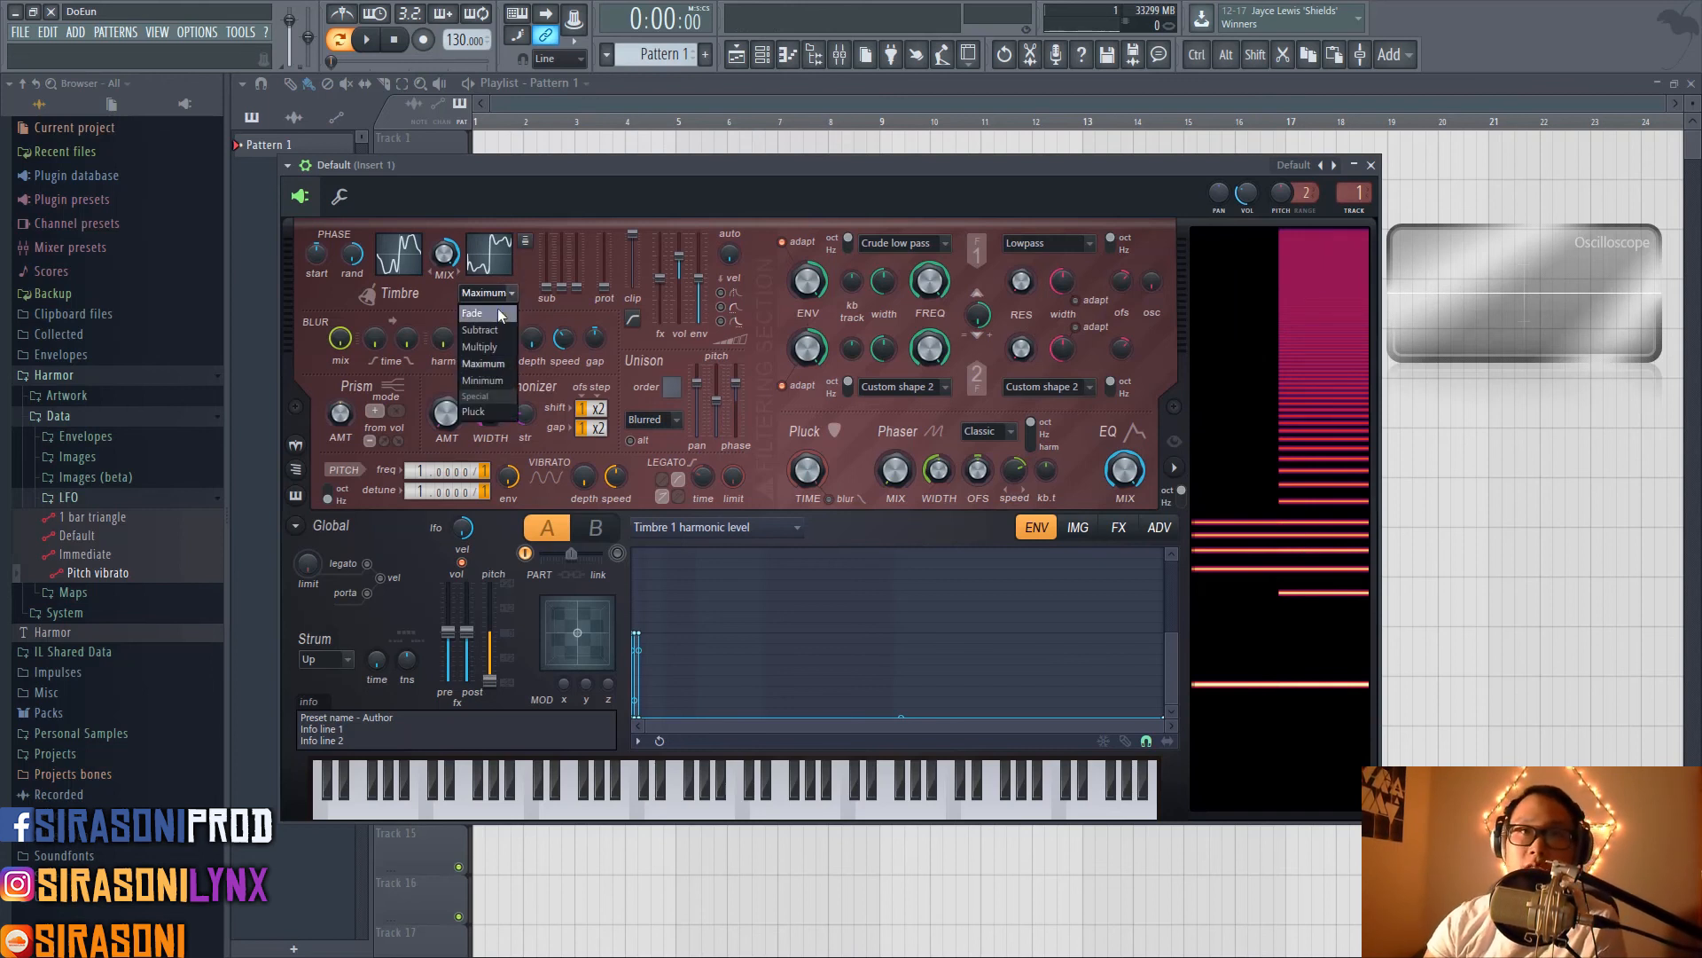
left_click(499, 385)
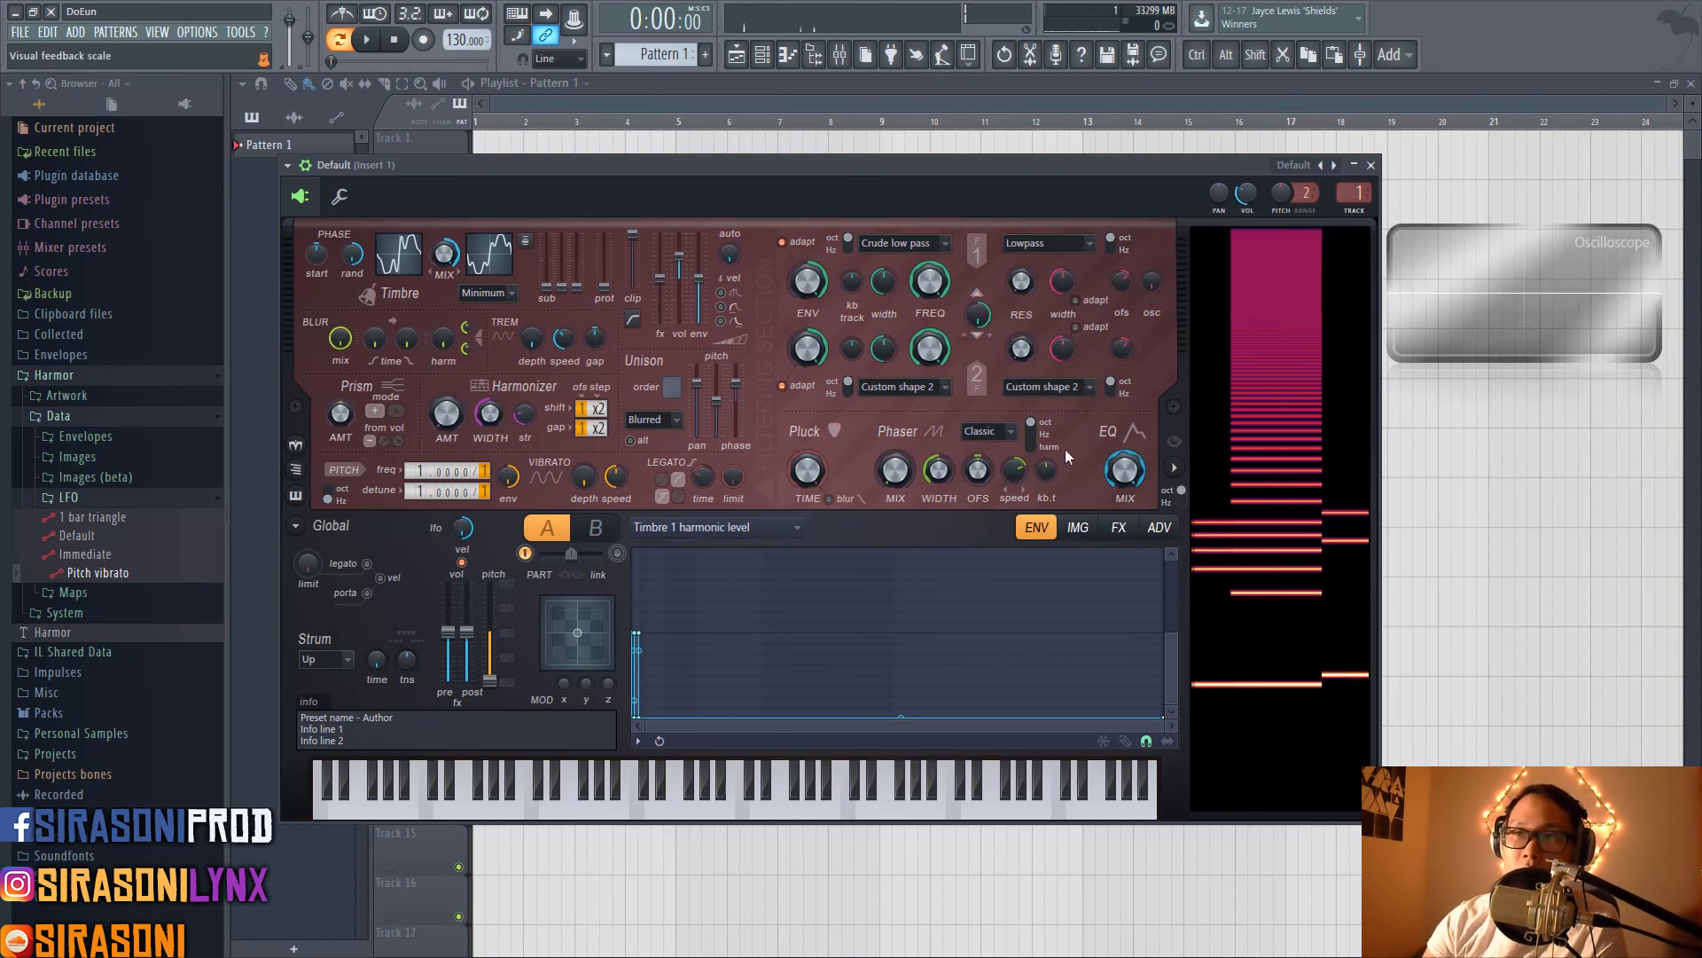
left_click_drag(444, 254, 445, 342)
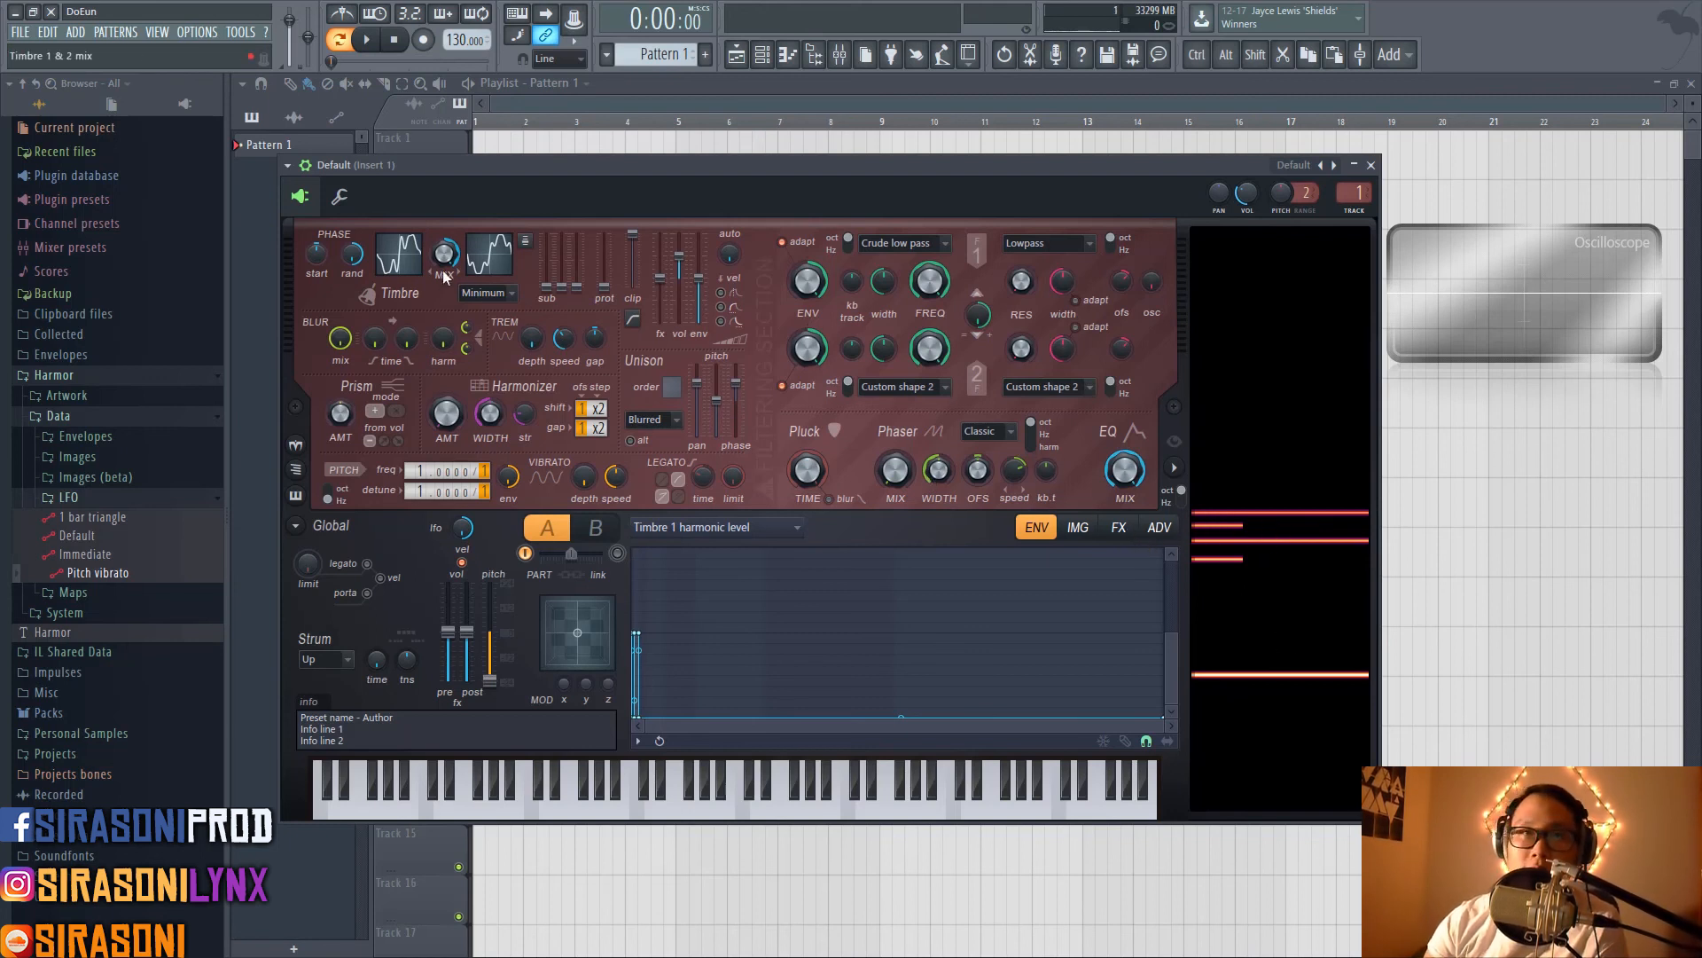
left_click(485, 294)
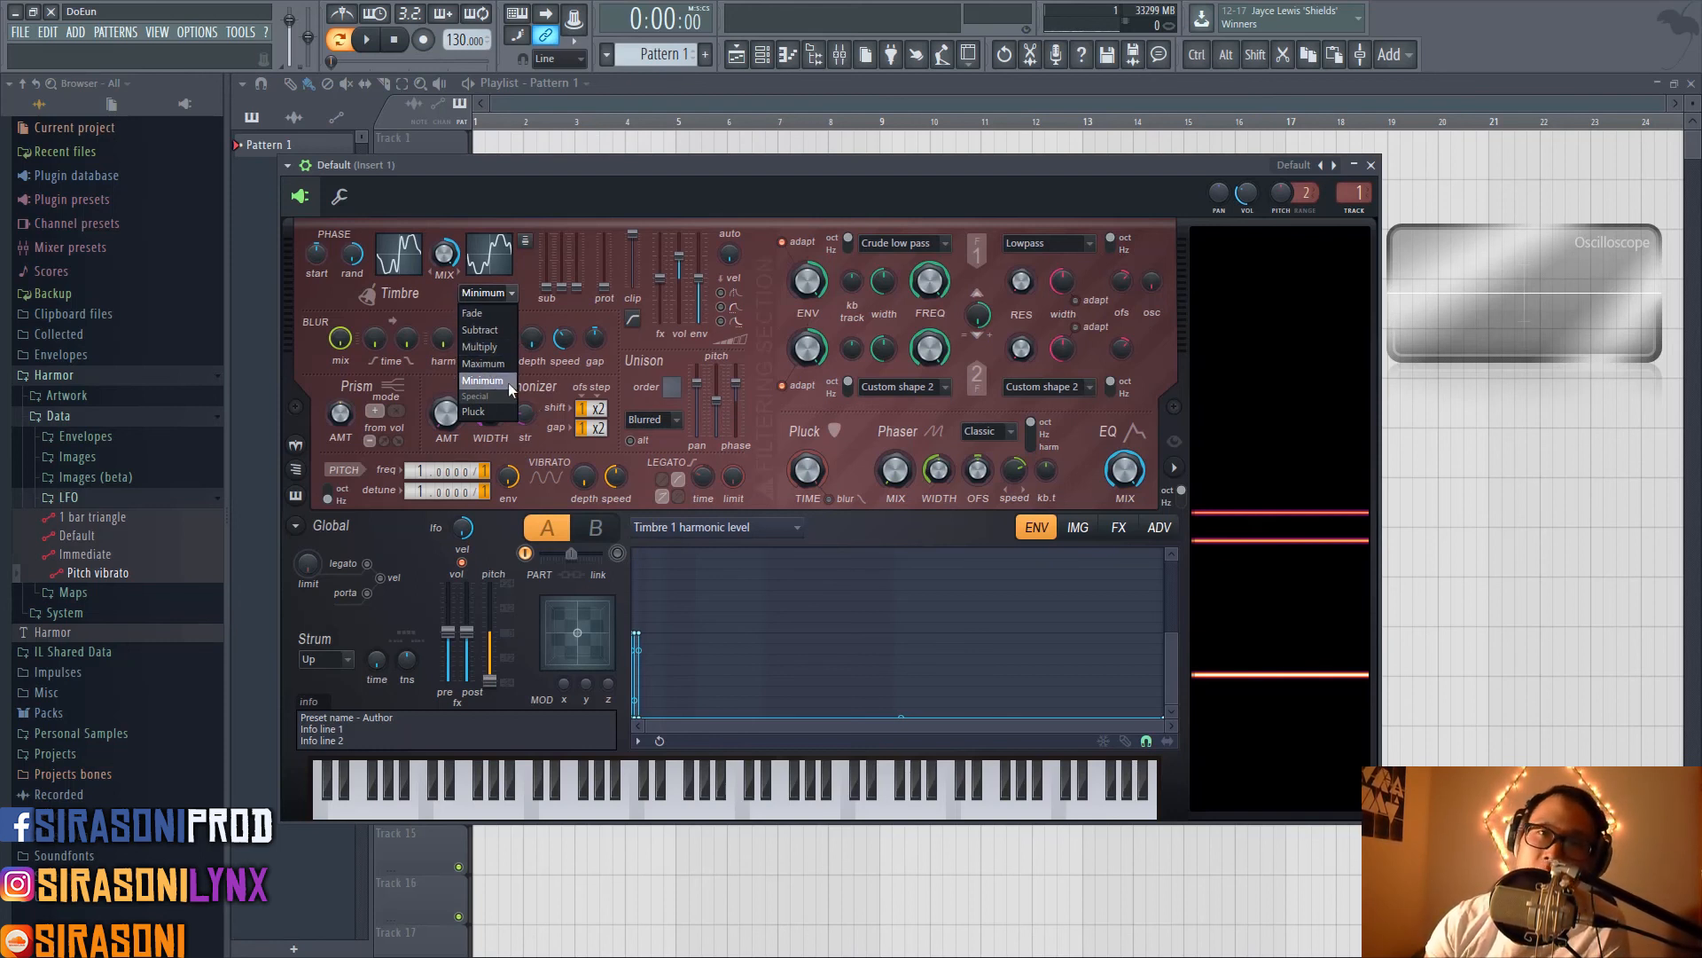
left_click(447, 259)
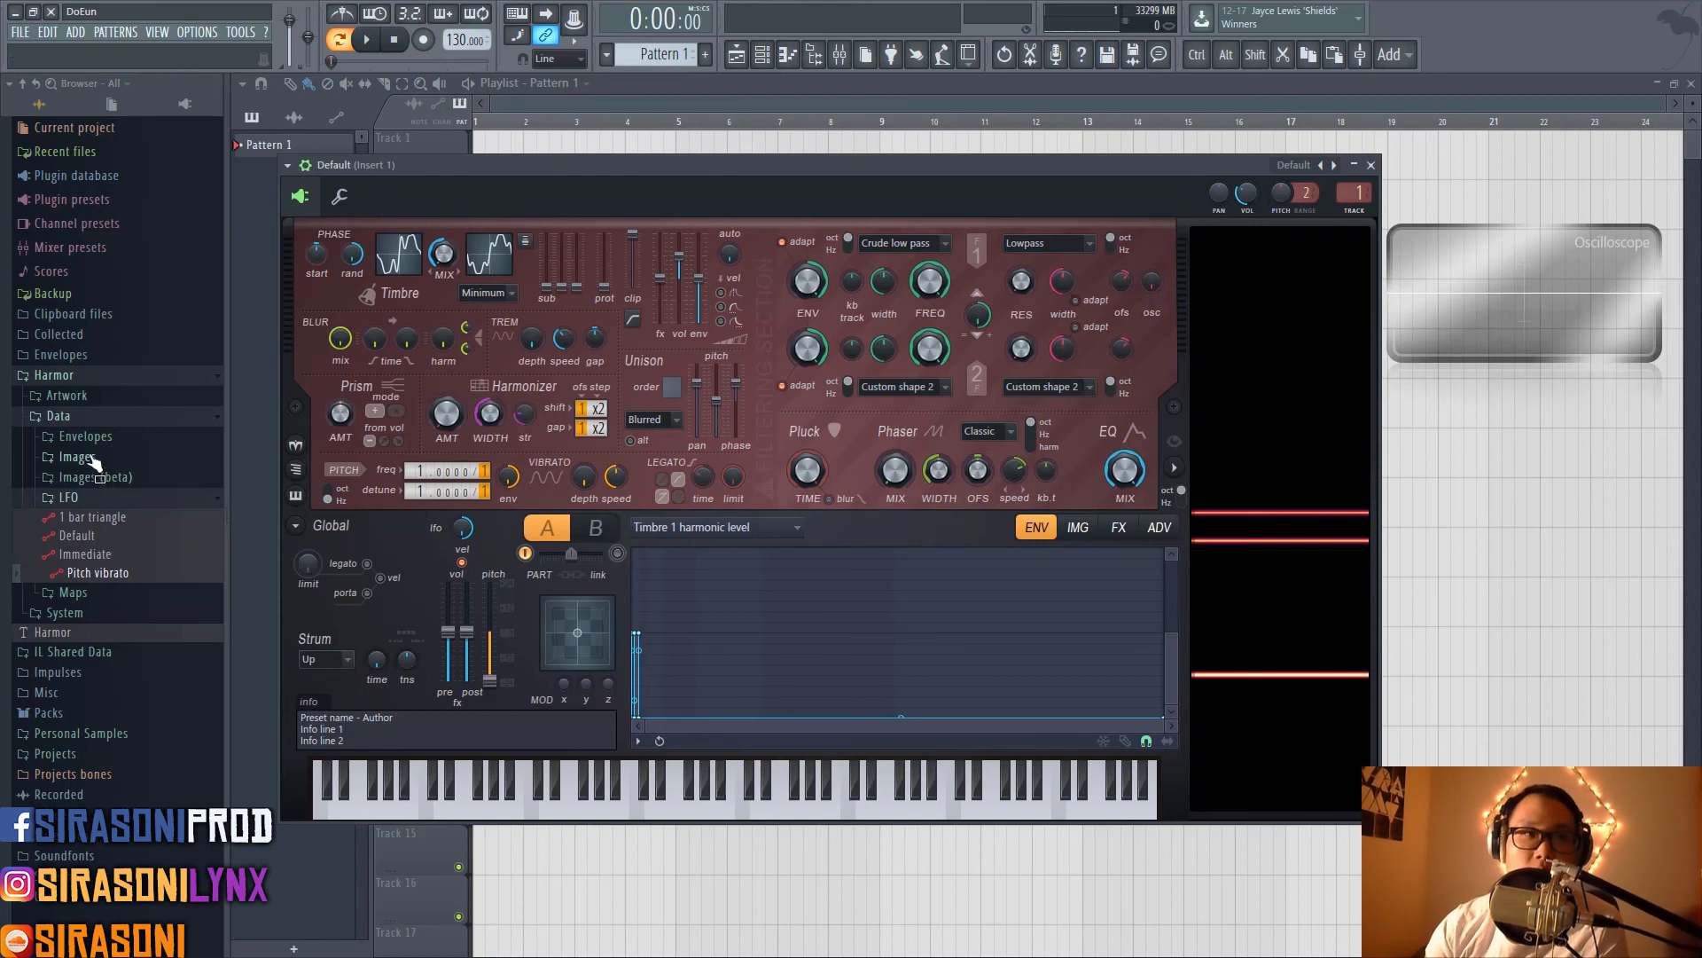
Look through the Harmor, Impulses and IL Shared Data folders for waveforms, and expand the HQ folder under Packs > Shapes
left_click(76, 418)
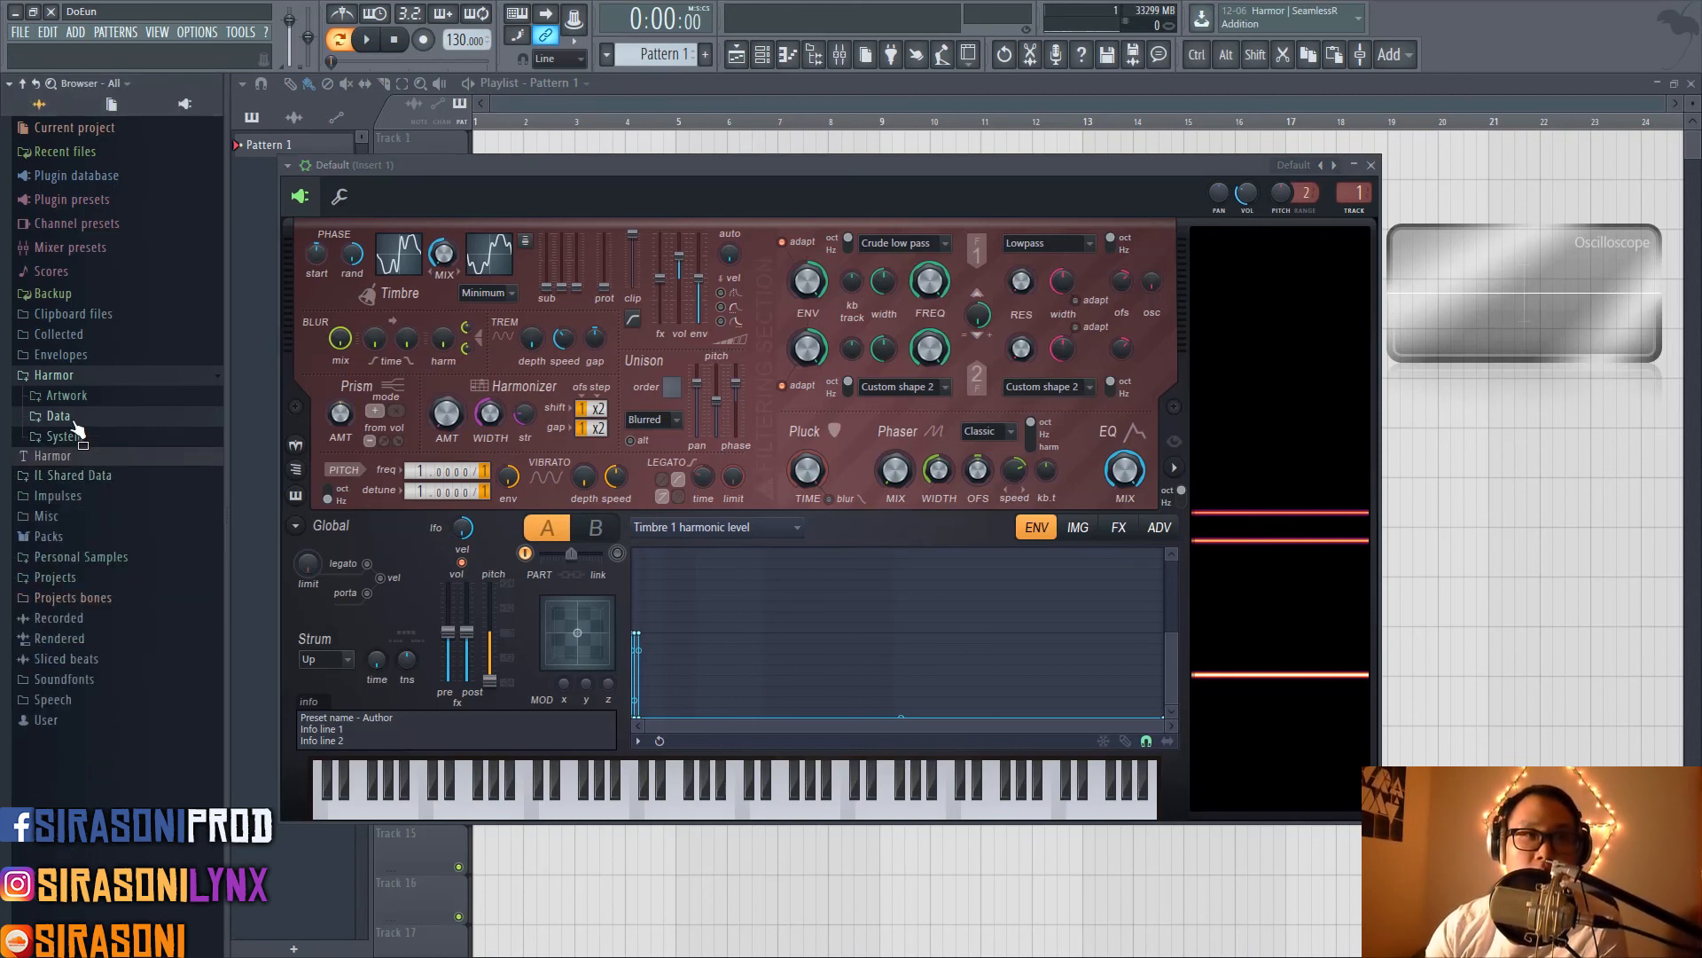
left_click(75, 421)
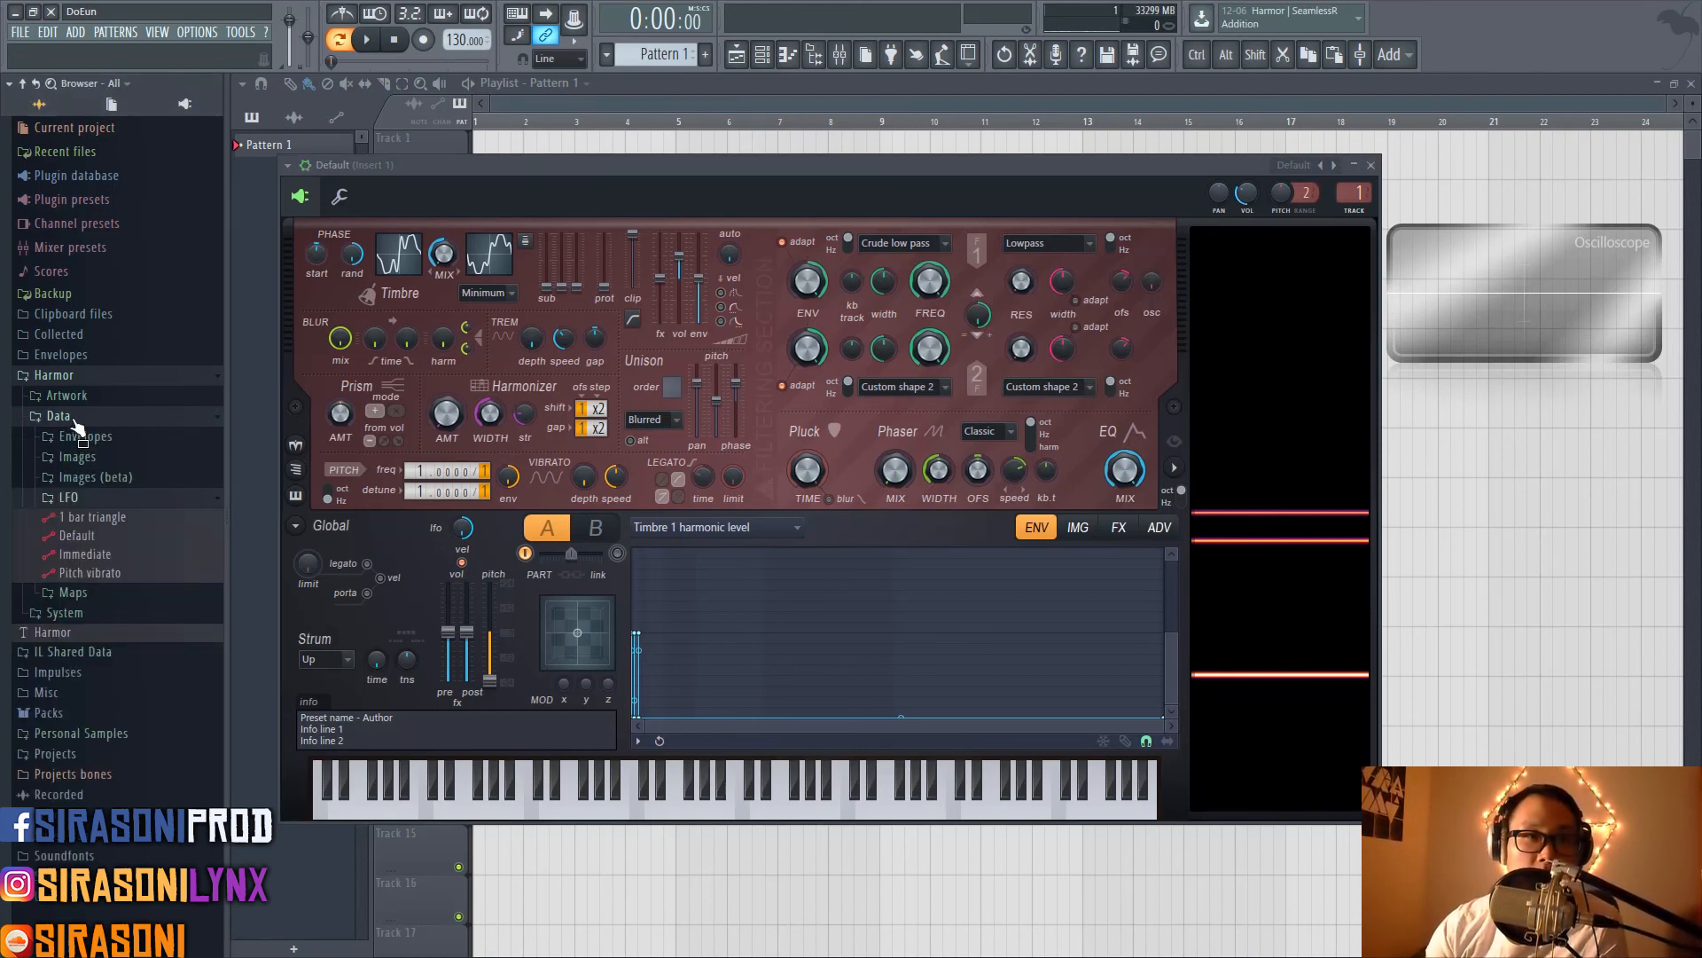
left_click(74, 420)
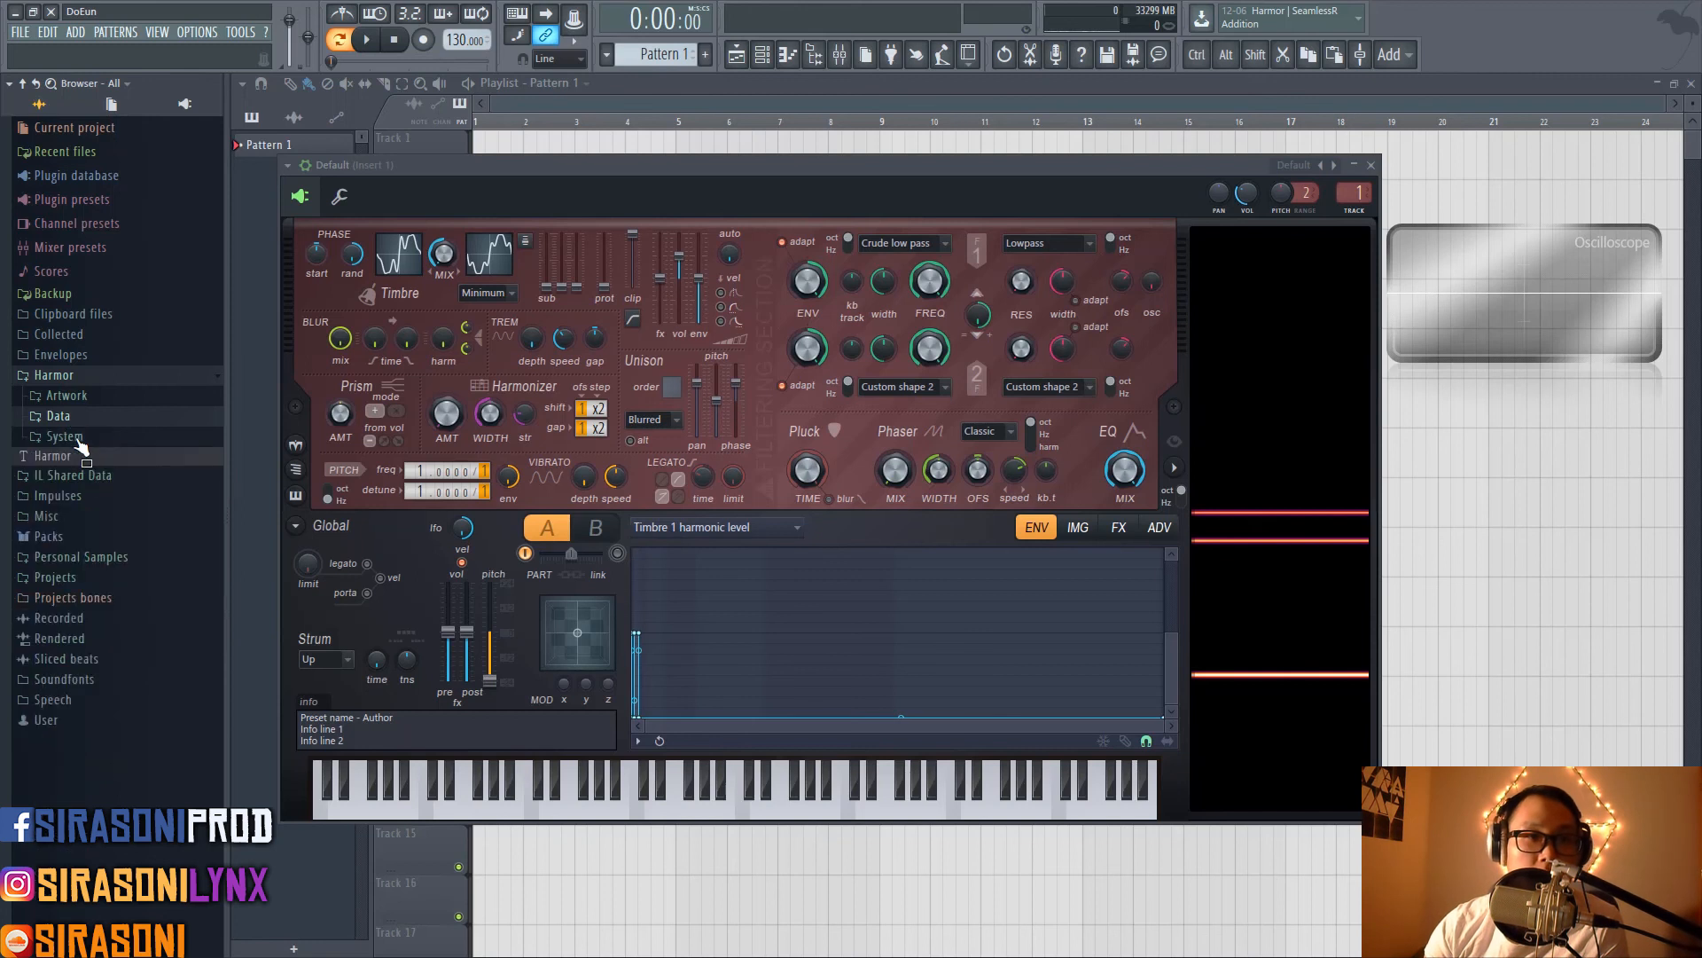
left_click(76, 501)
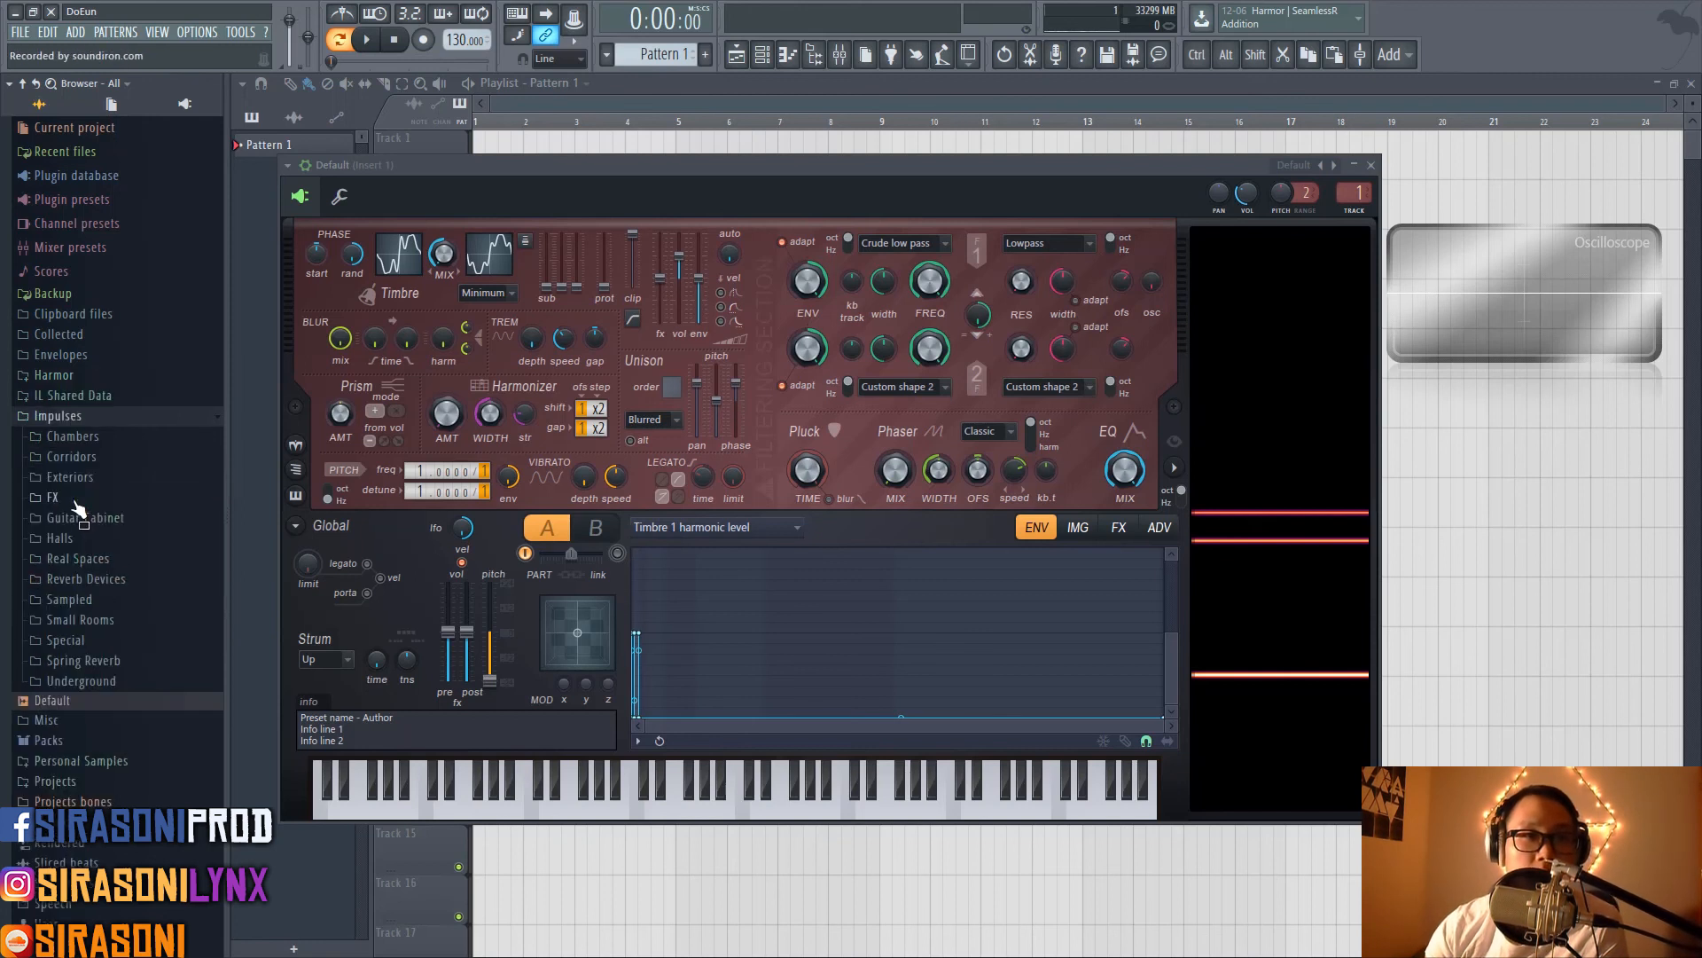
left_click(77, 404)
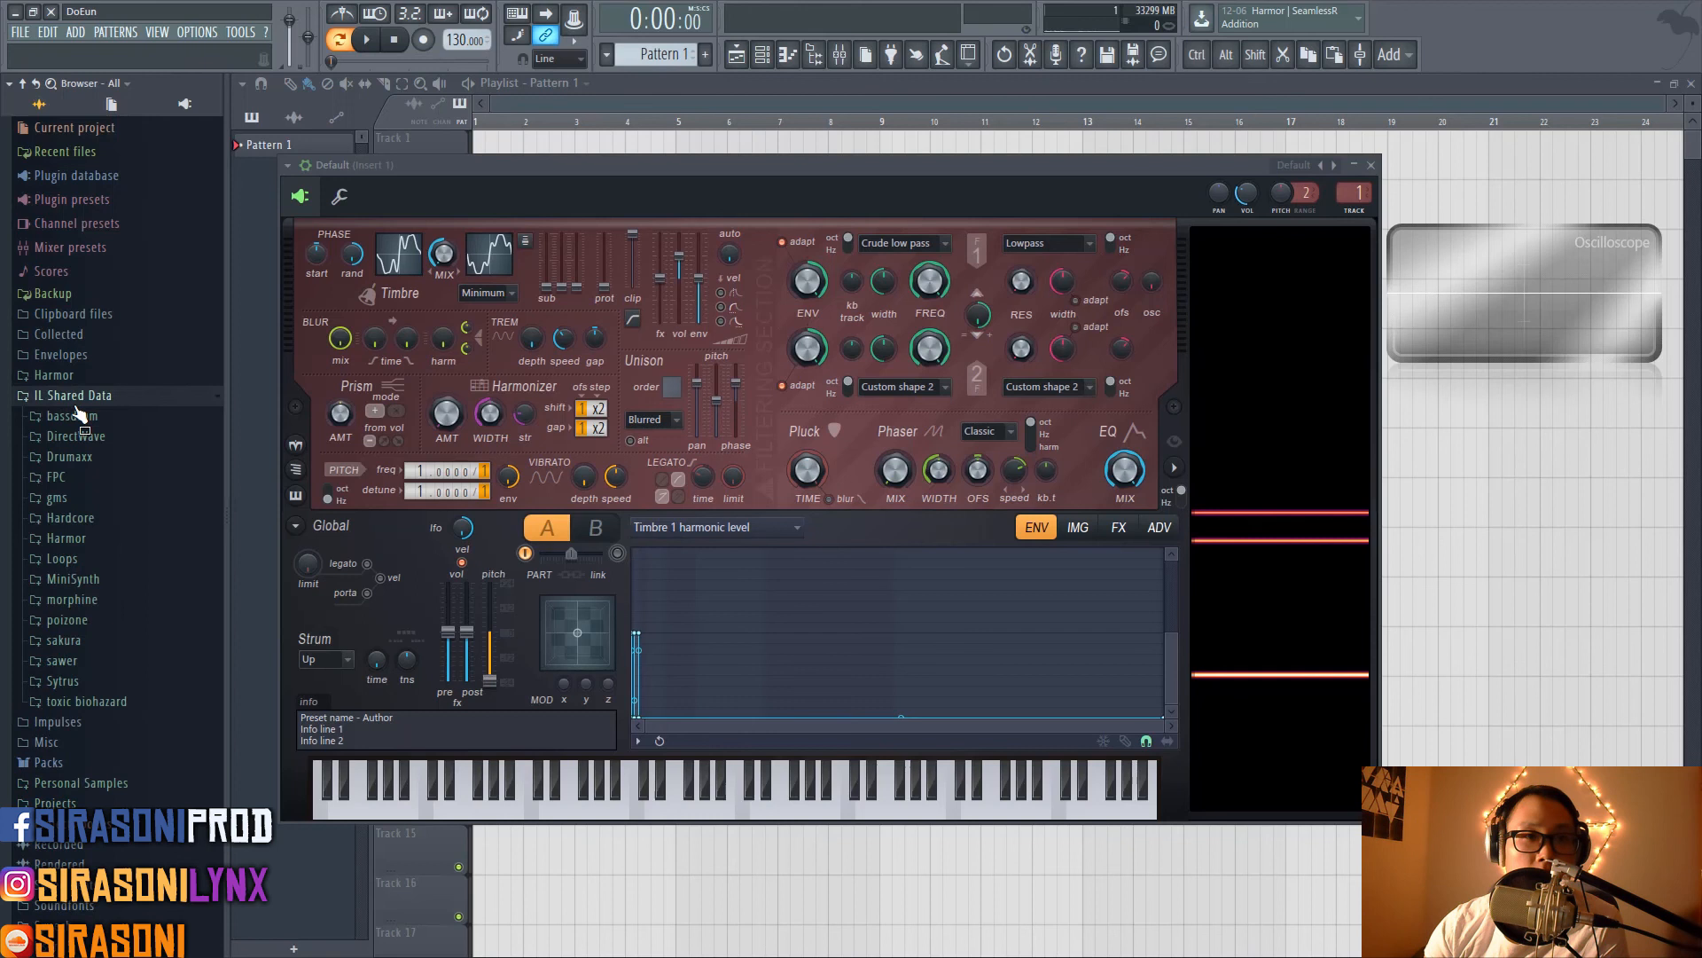
left_click(80, 683)
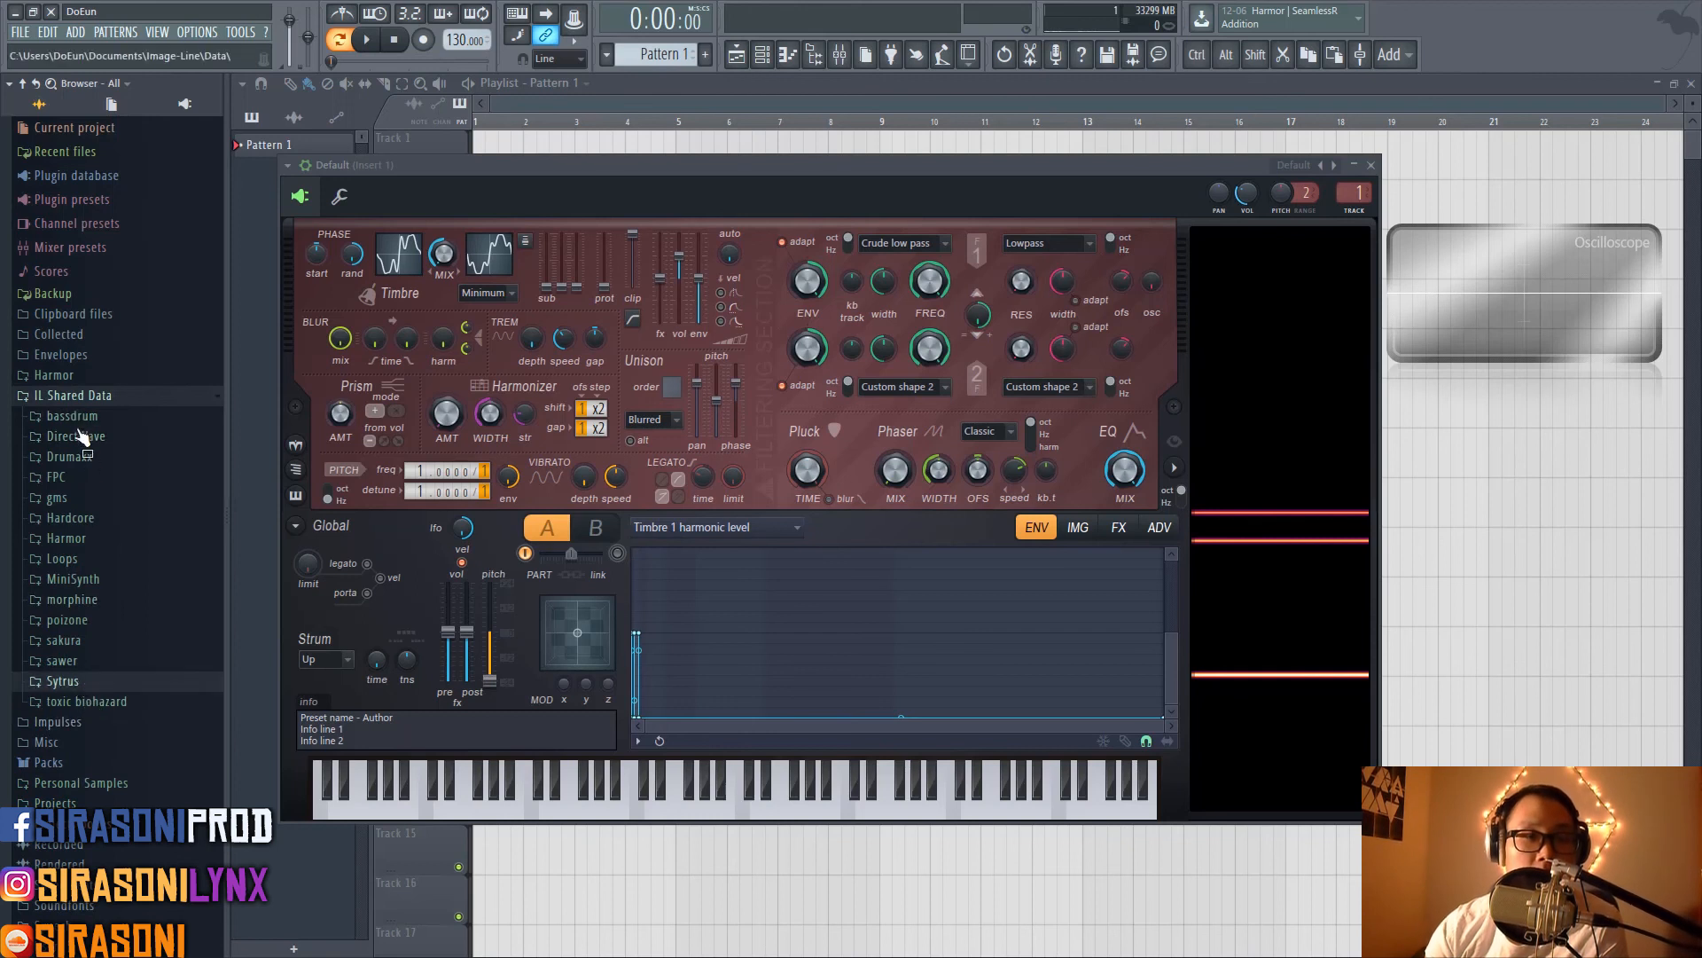
left_click(104, 397)
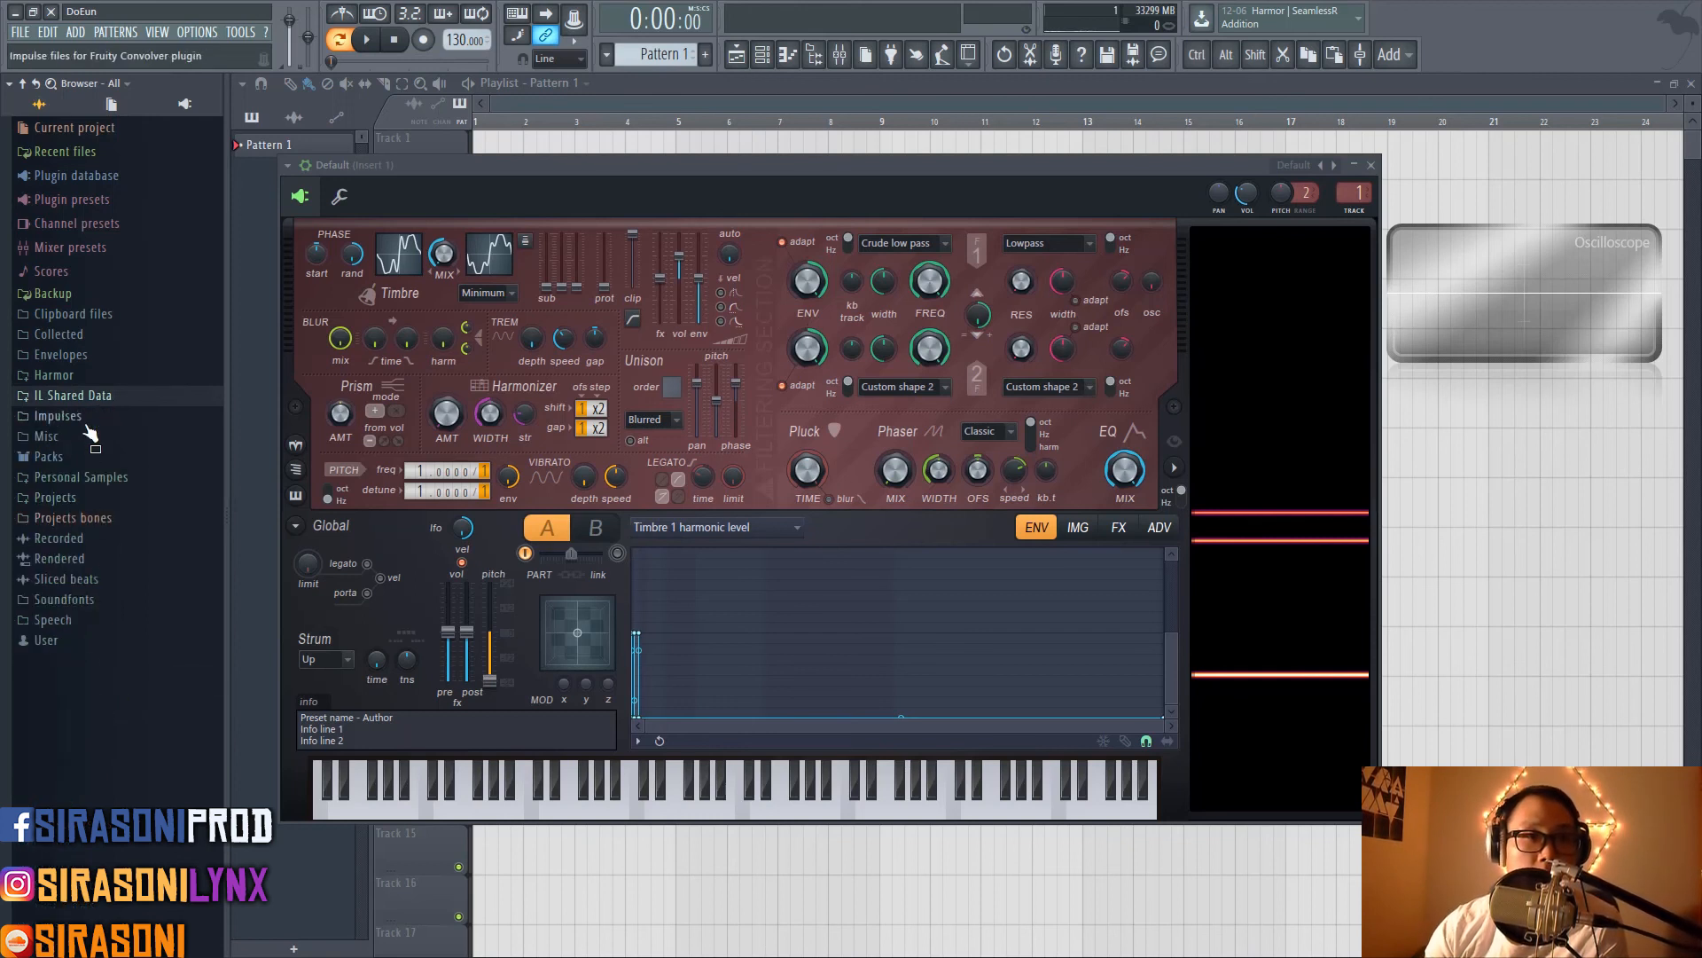
left_click(53, 456)
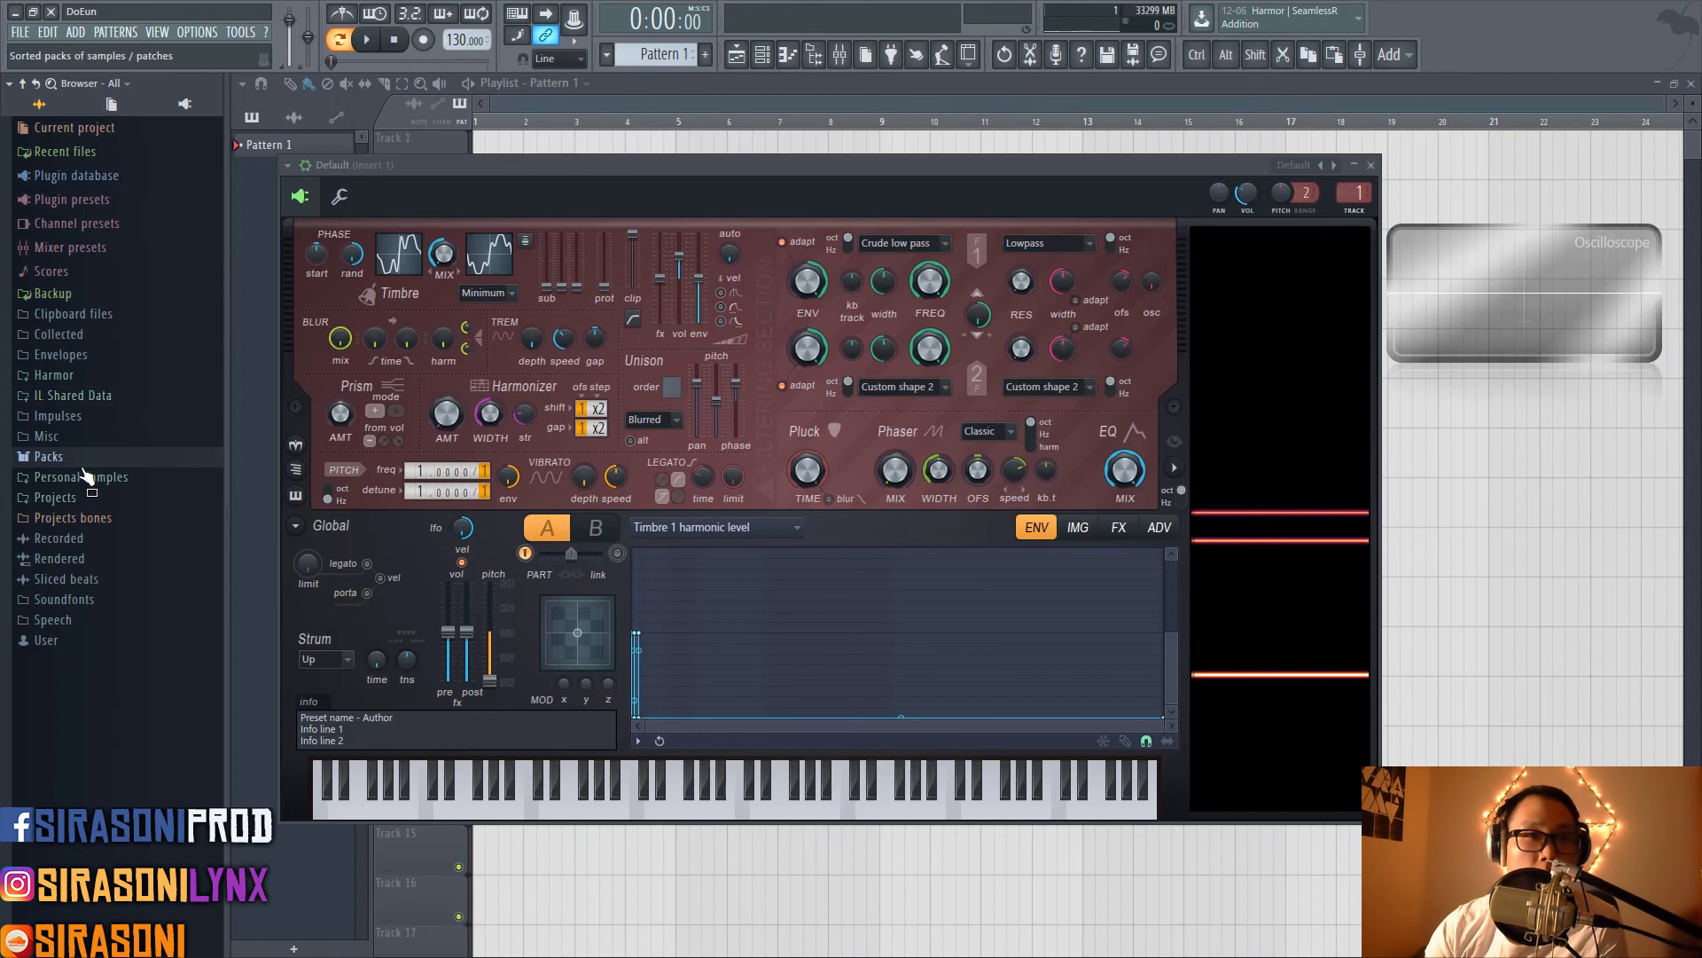
left_click(66, 599)
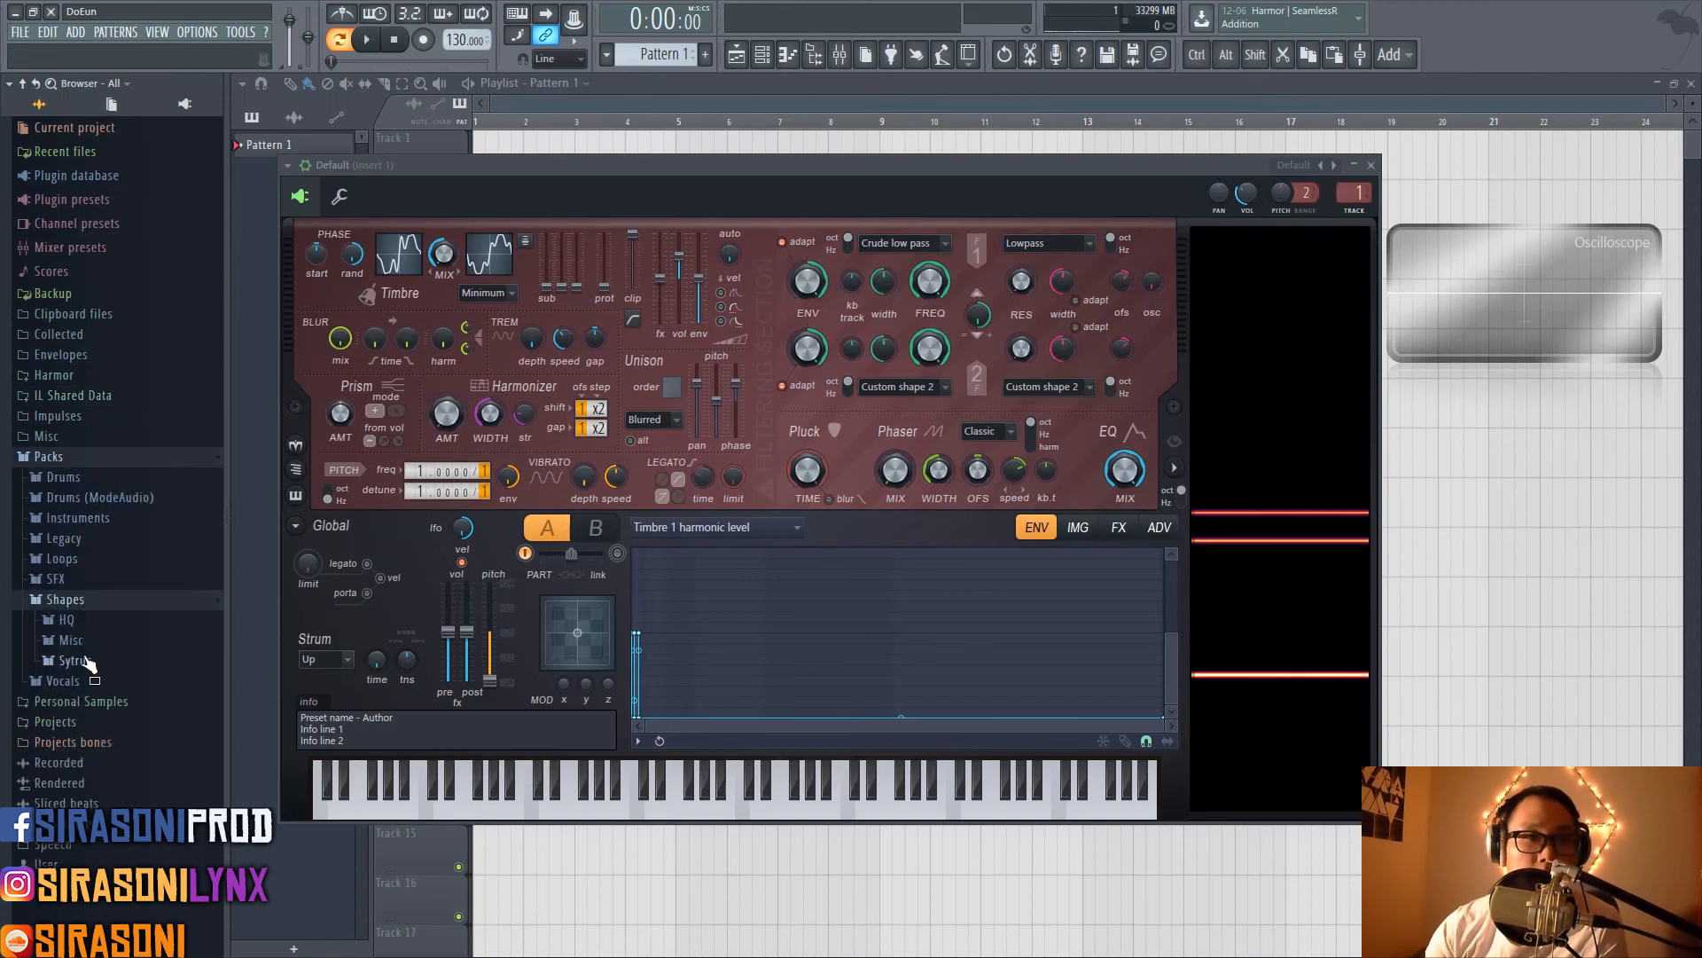
left_click(80, 621)
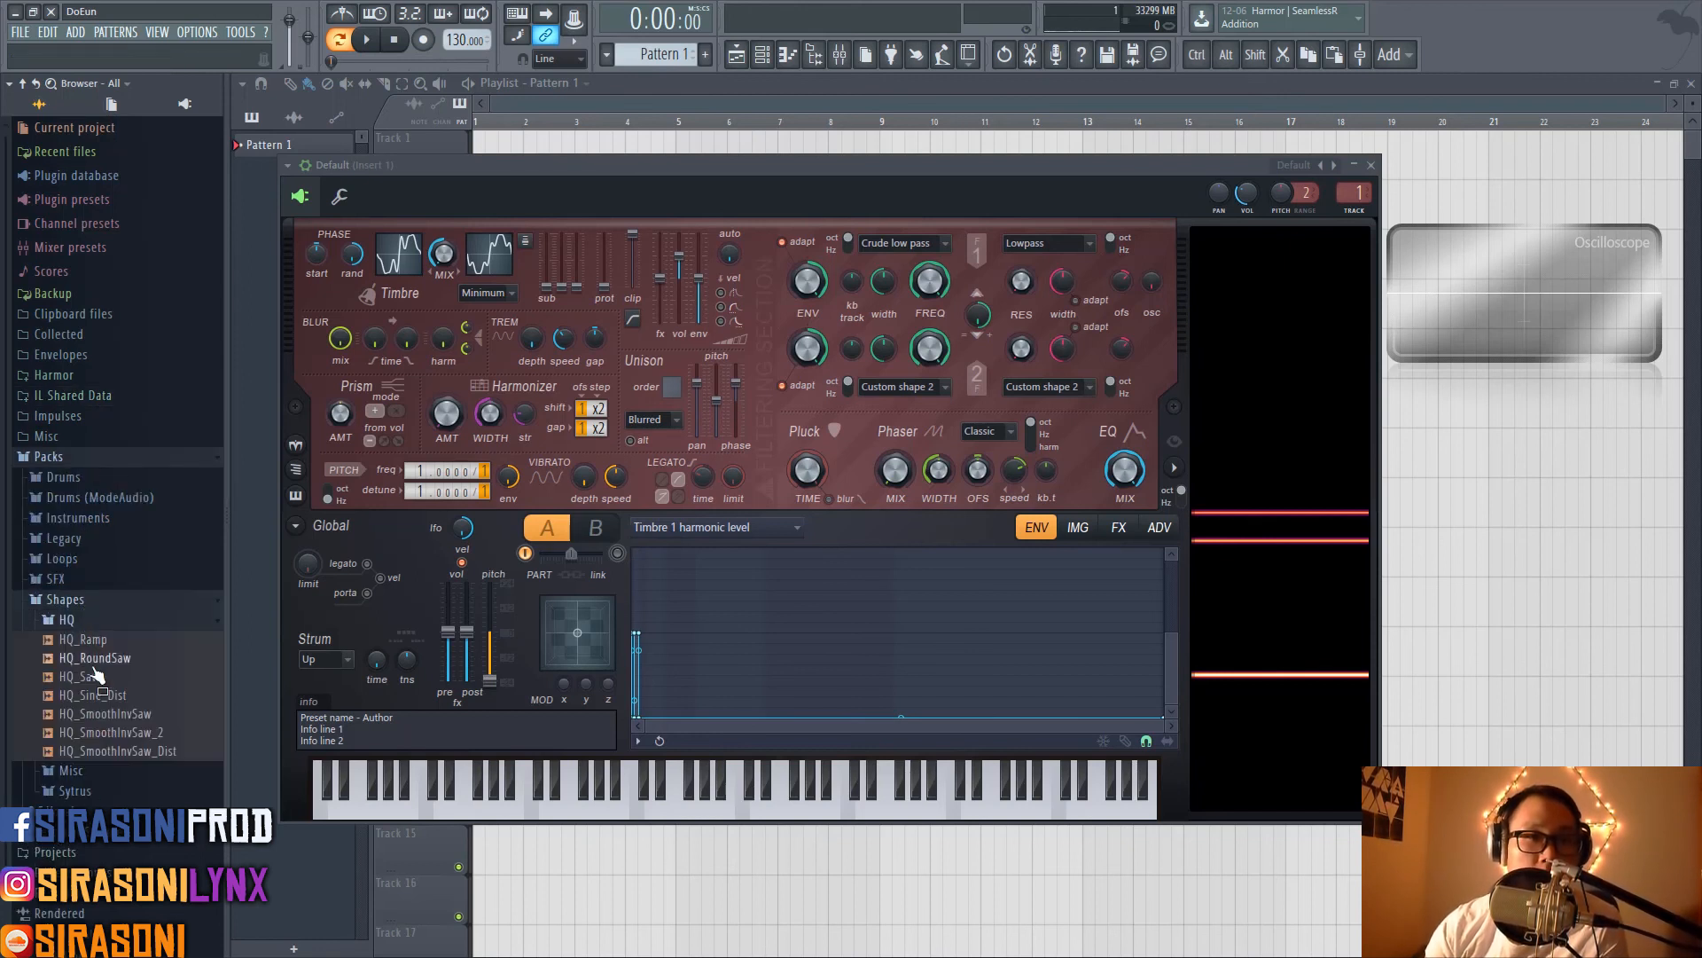
Load HQ_SmoothInvSaw, HQ_Saw and HQ_Sine_Dist in turn into Timbre 1, playing notes and ending on HQ_Sine_Dist
left_click_drag(102, 713, 403, 264)
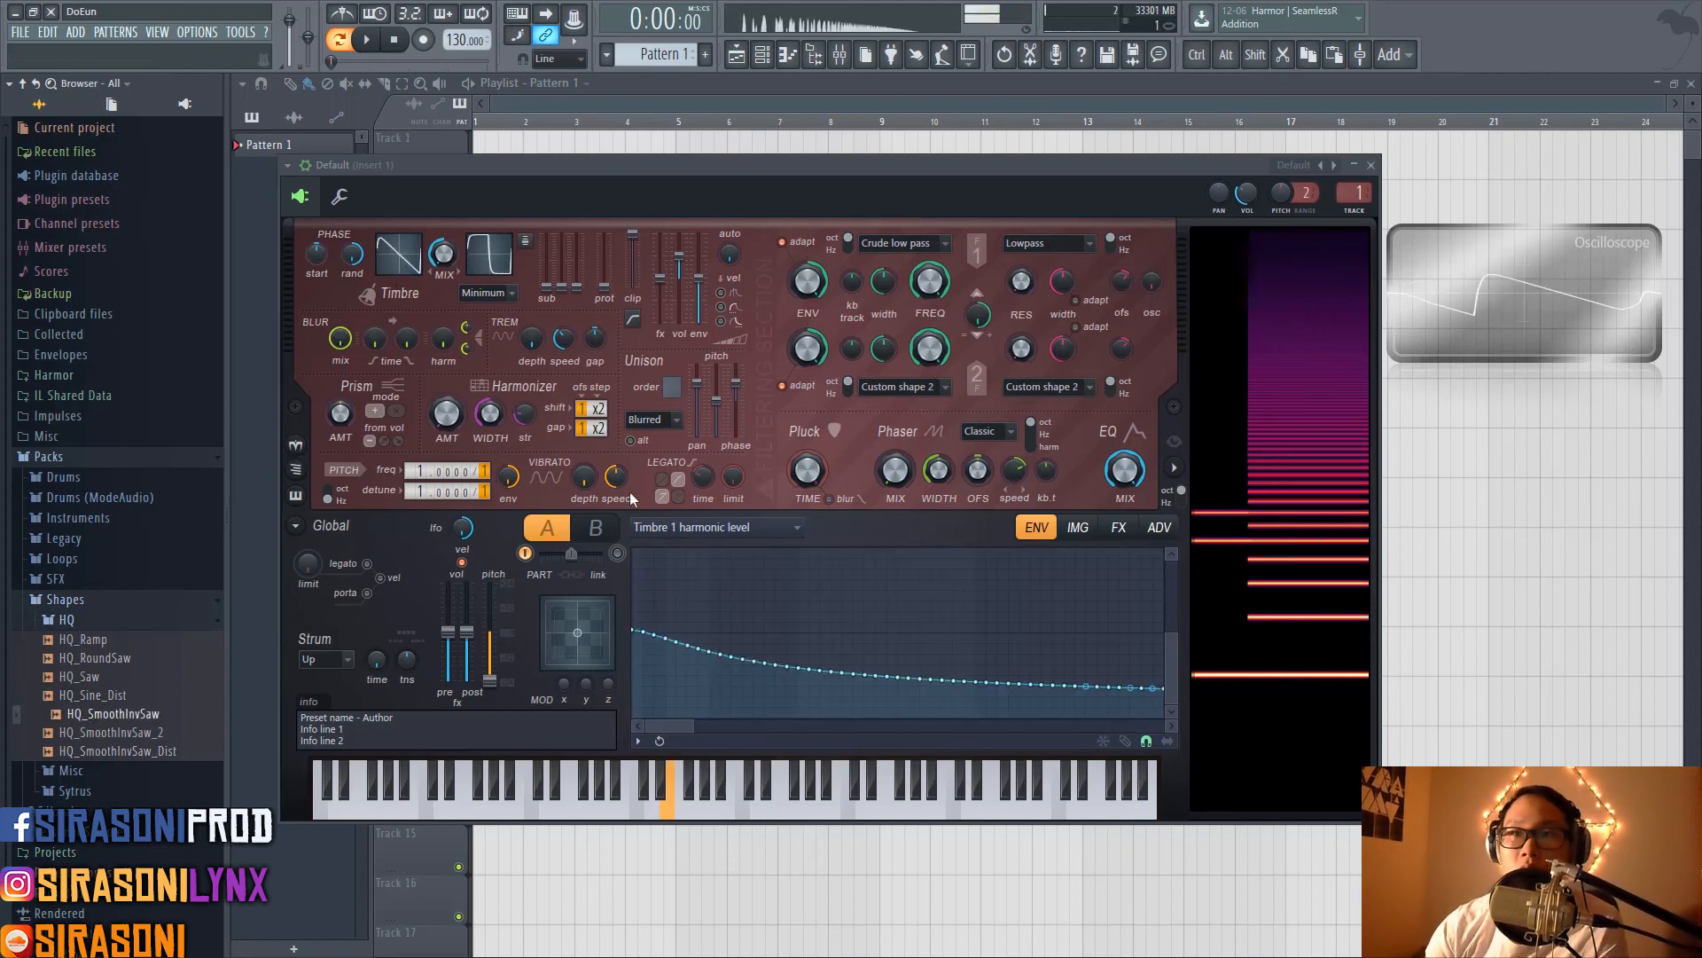
left_click_drag(696, 725, 1160, 724)
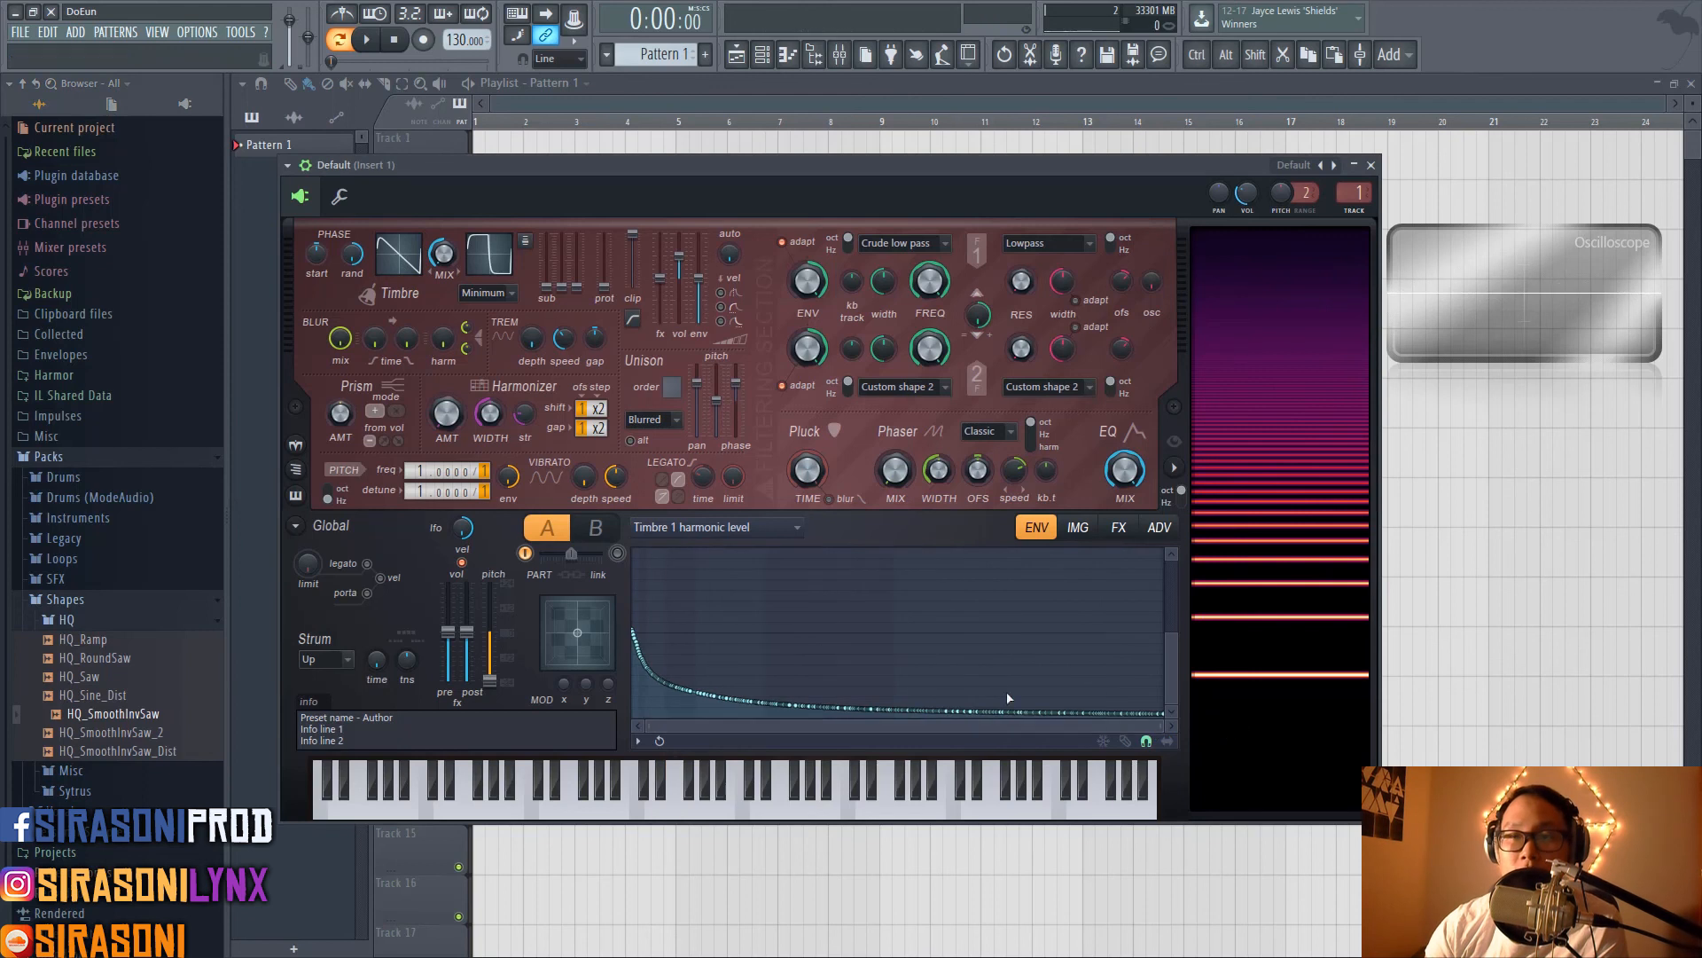
left_click_drag(87, 677, 700, 641)
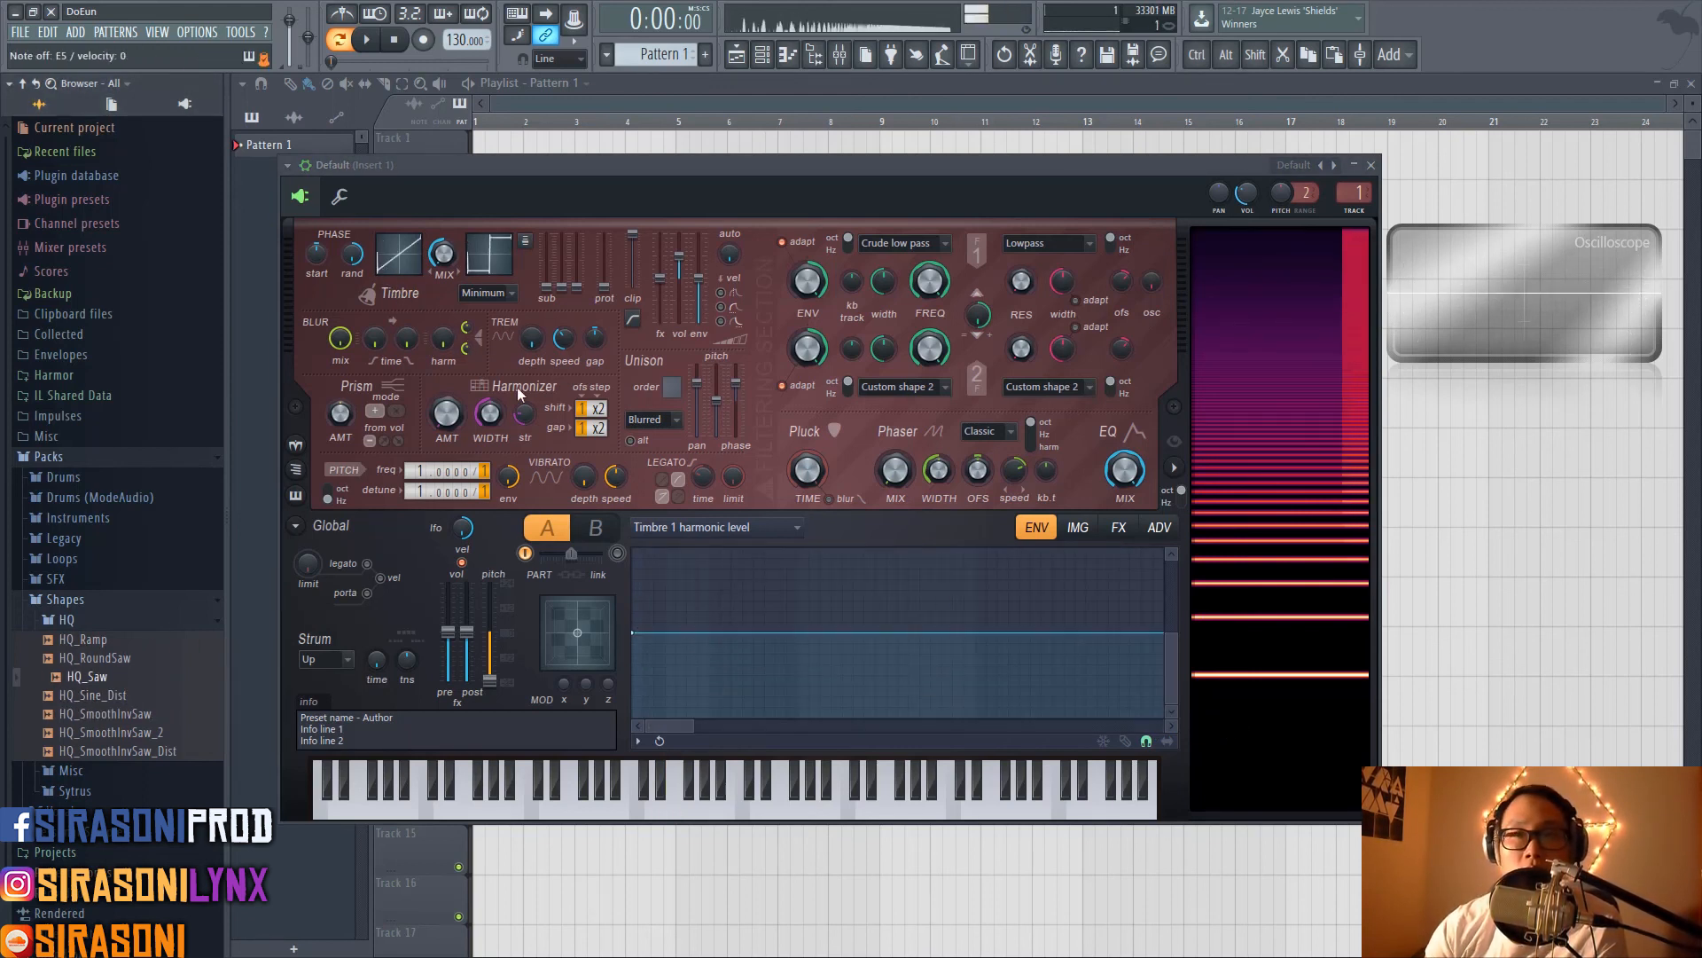
left_click_drag(88, 695, 402, 227)
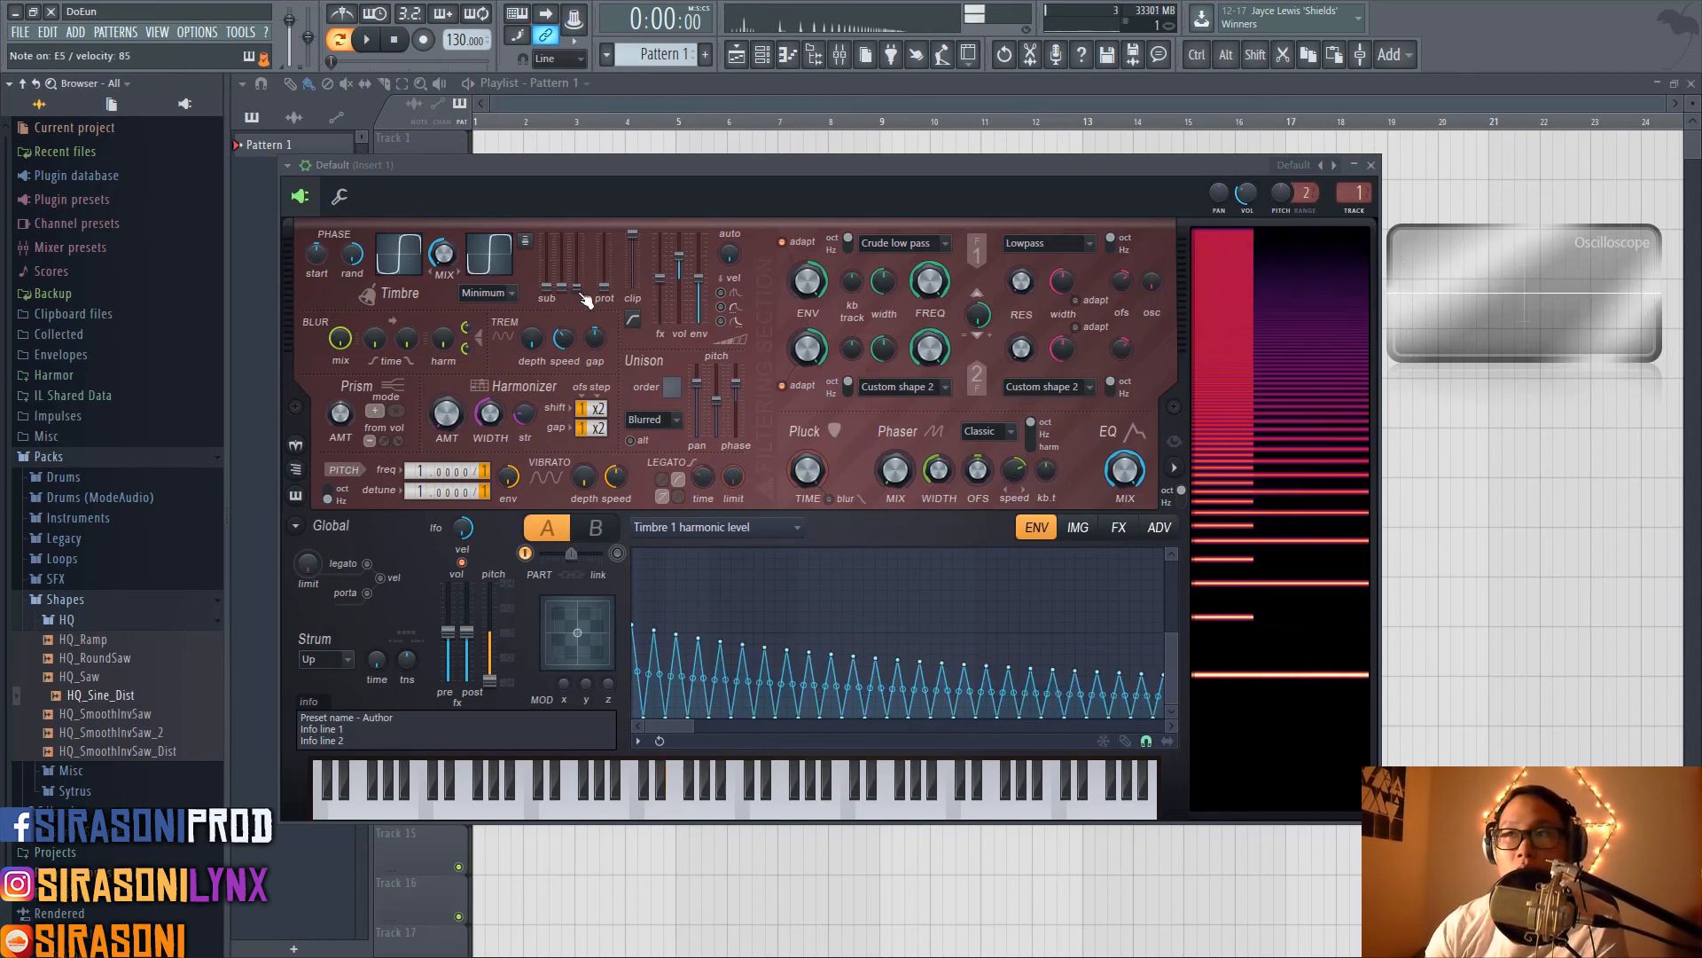
Examine the full range of the Harmonic phase graph for the loaded HQ_Sine_Dist shape
left_click(705, 529)
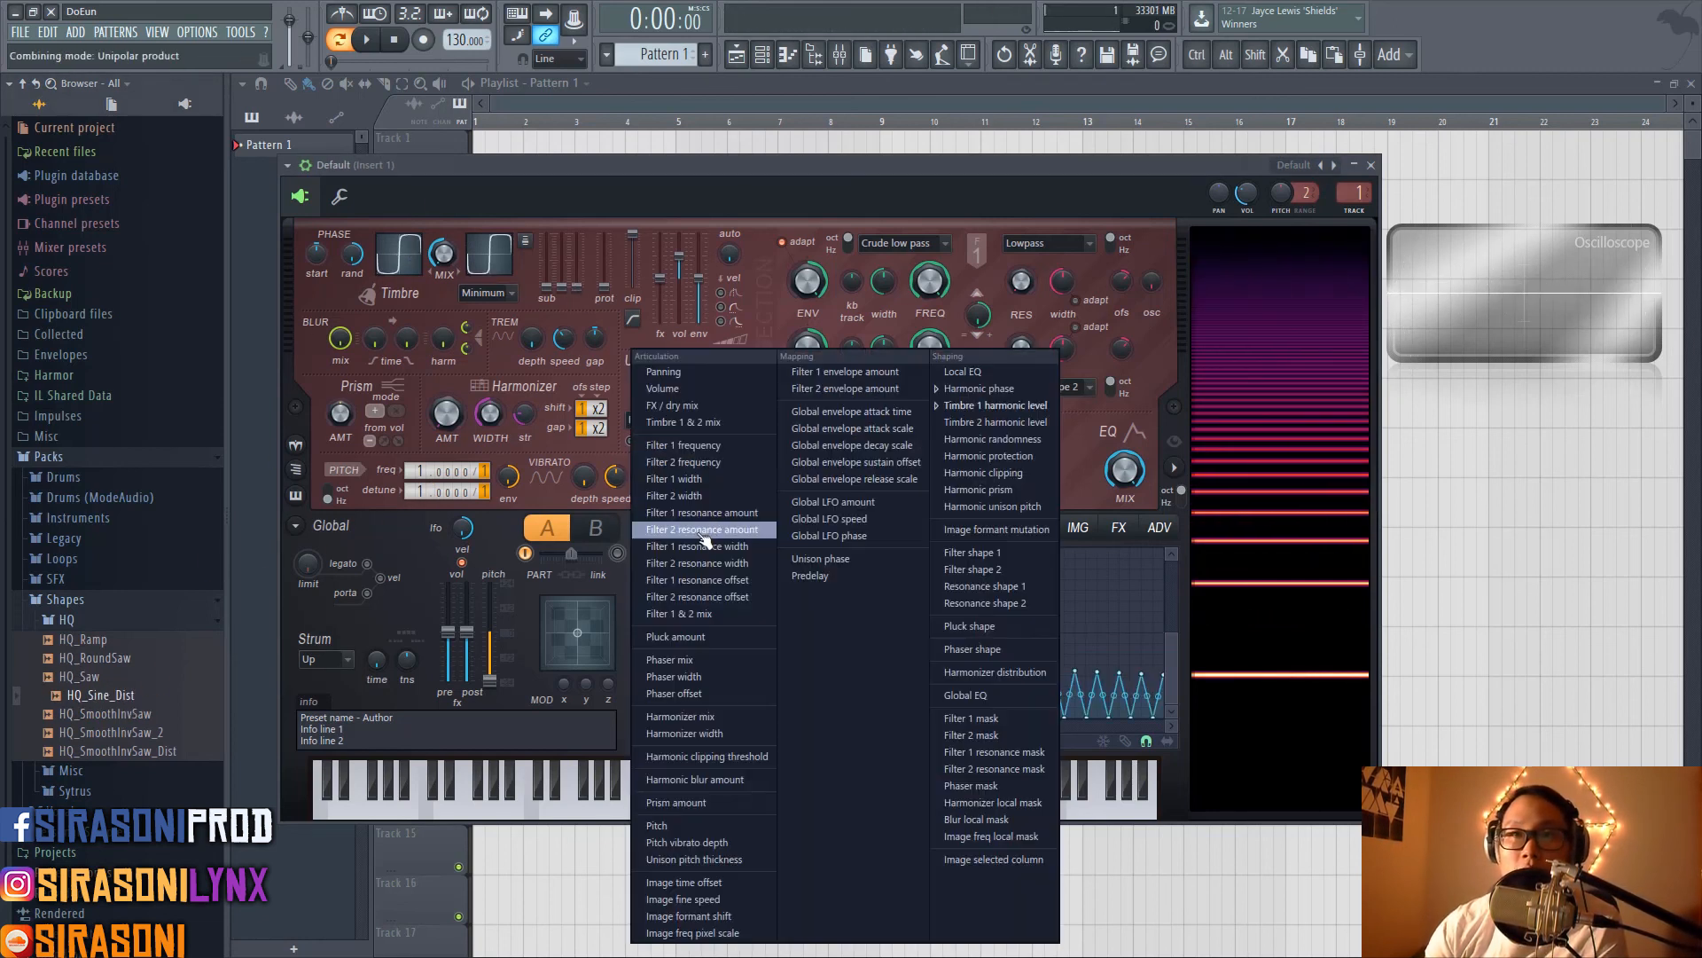
left_click(977, 396)
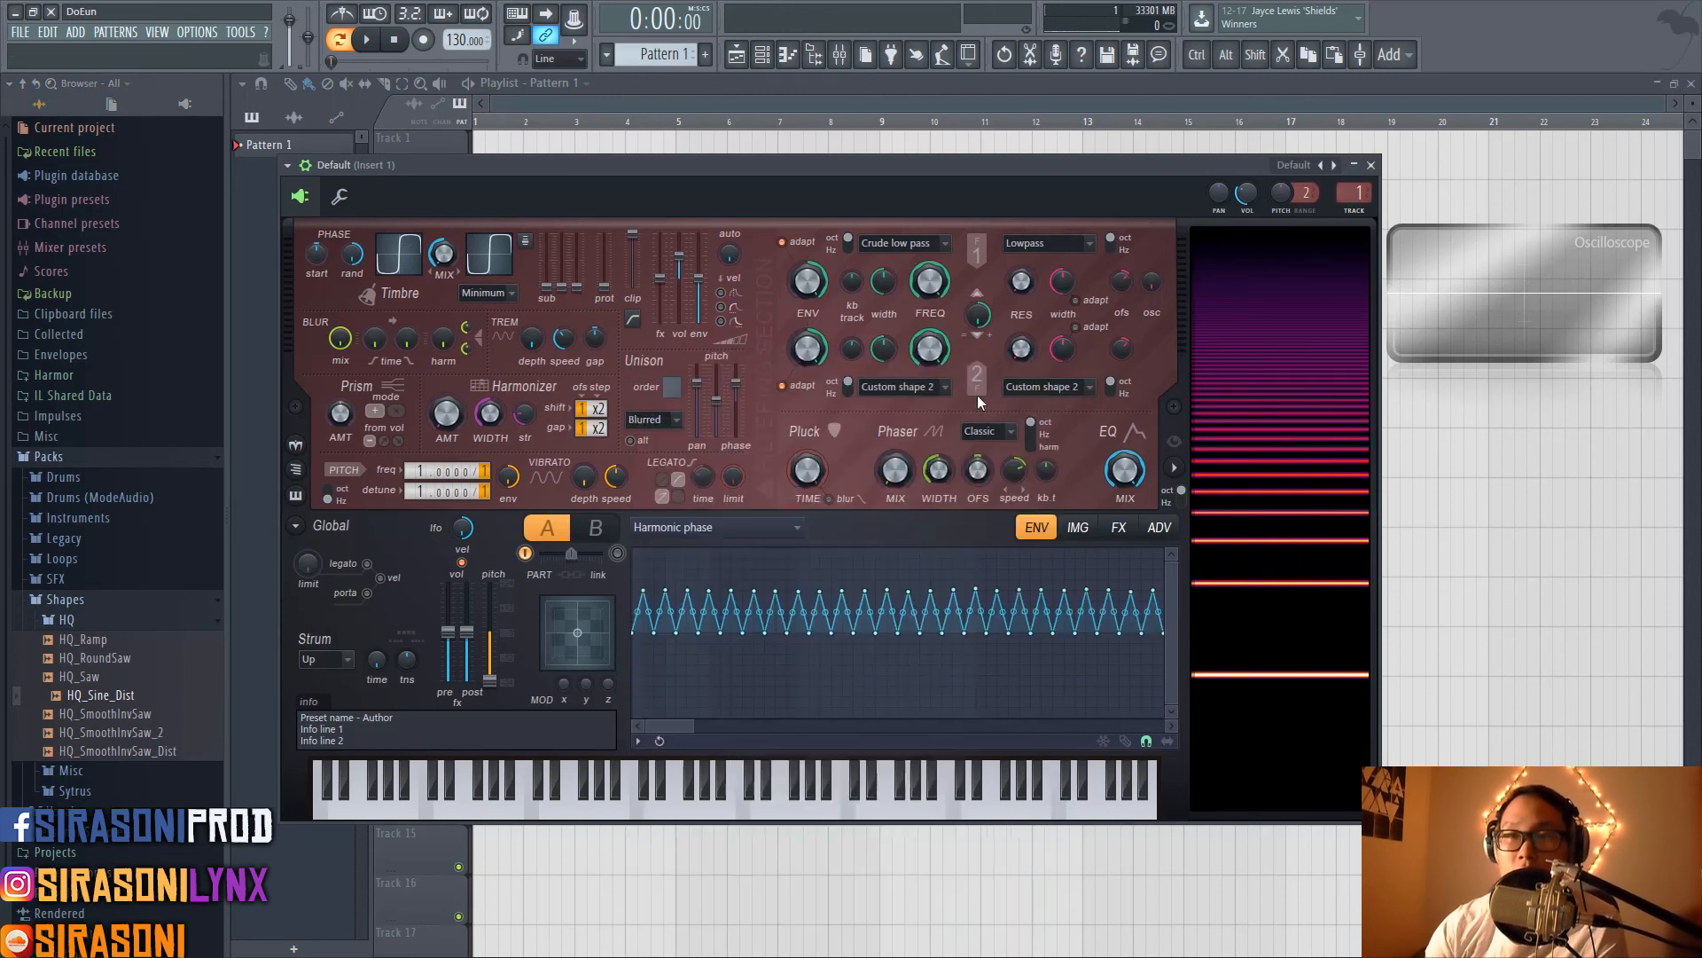
left_click_drag(689, 732, 1227, 750)
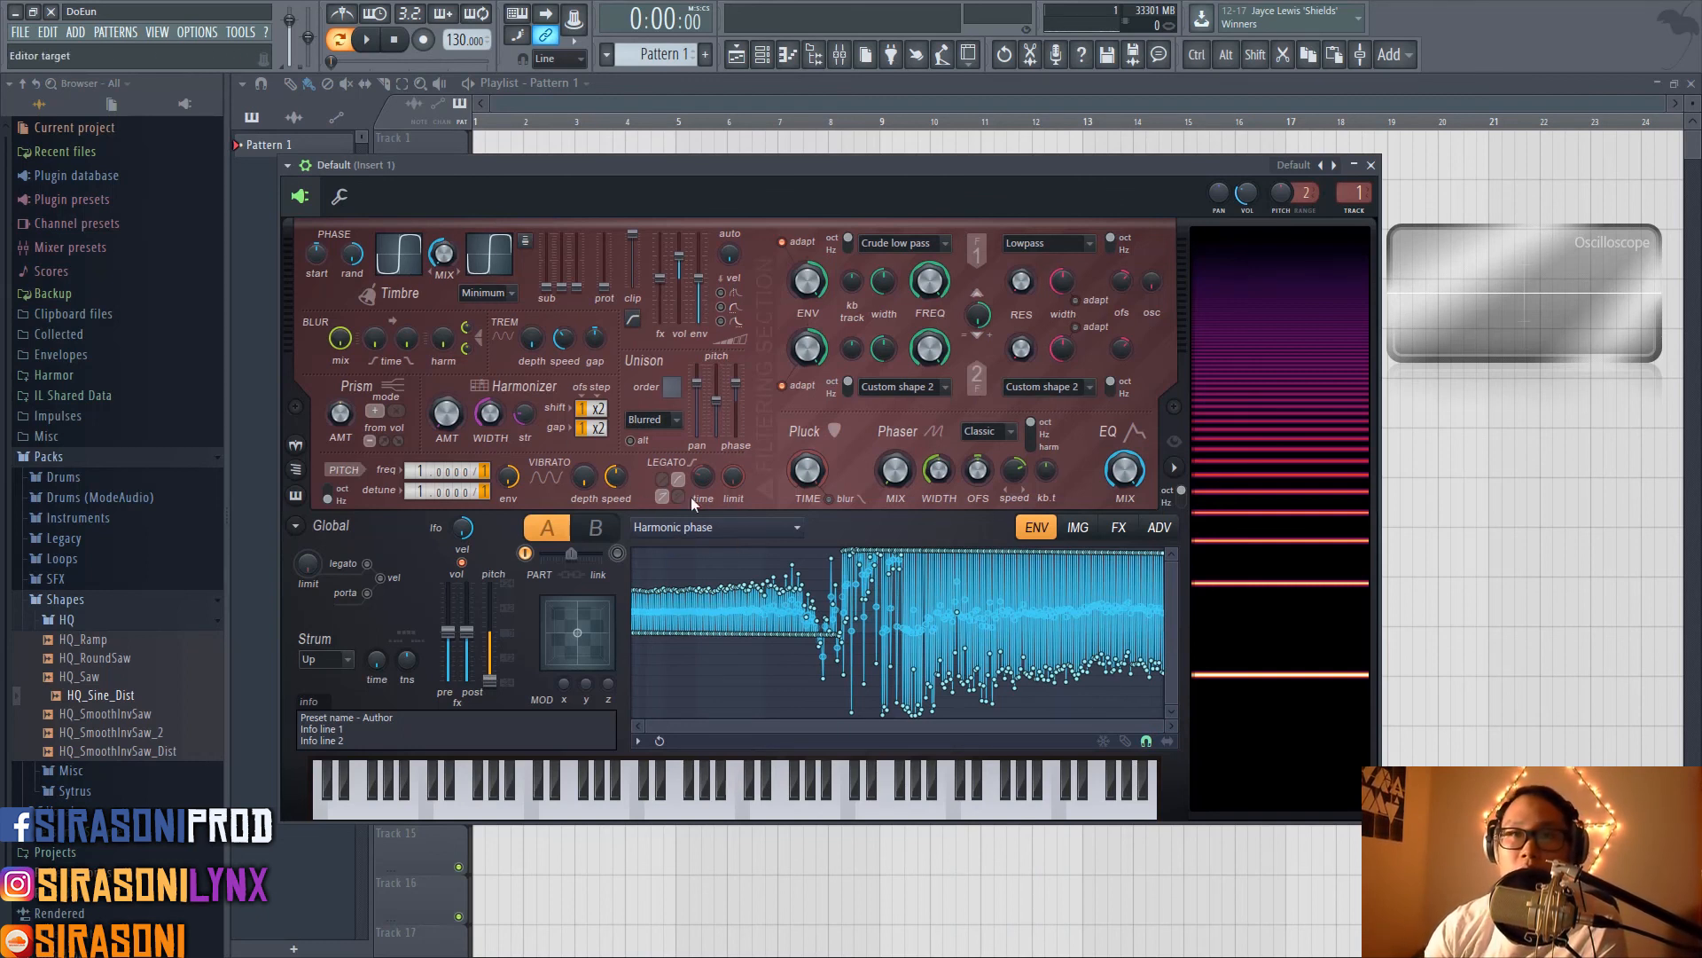
Set the timbre blending mode to Pluck, then reduce the Pluck time and the timbre mix while playing notes
left_click(494, 264)
left_click(416, 246)
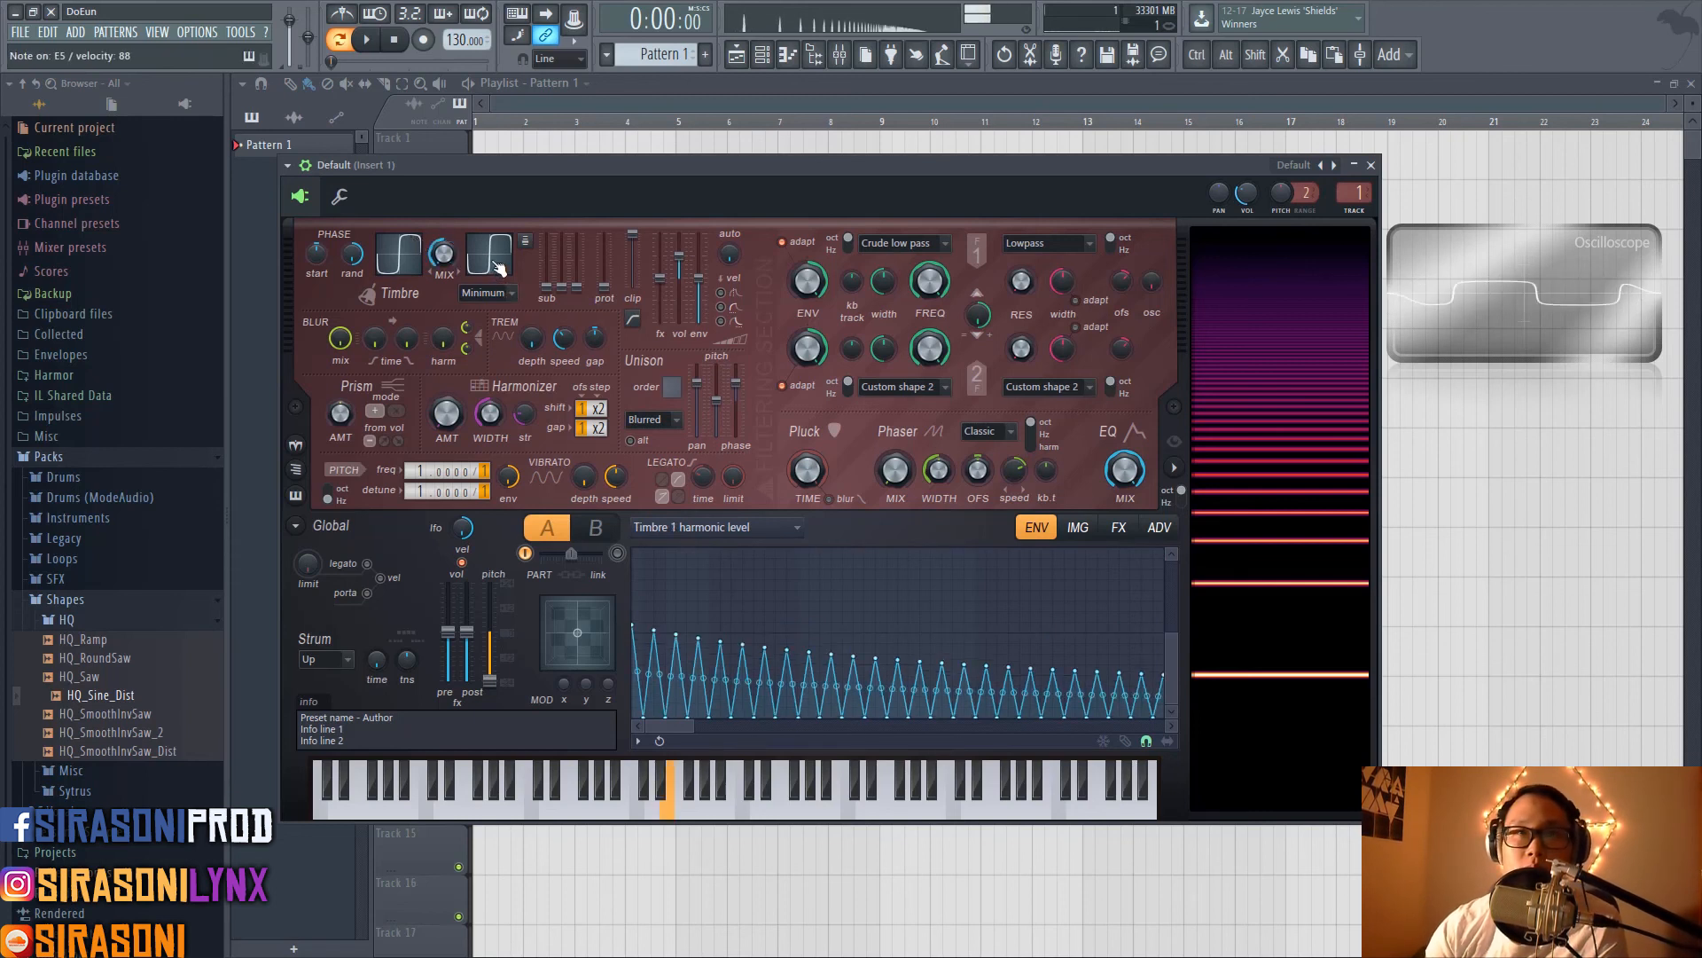
left_click(476, 294)
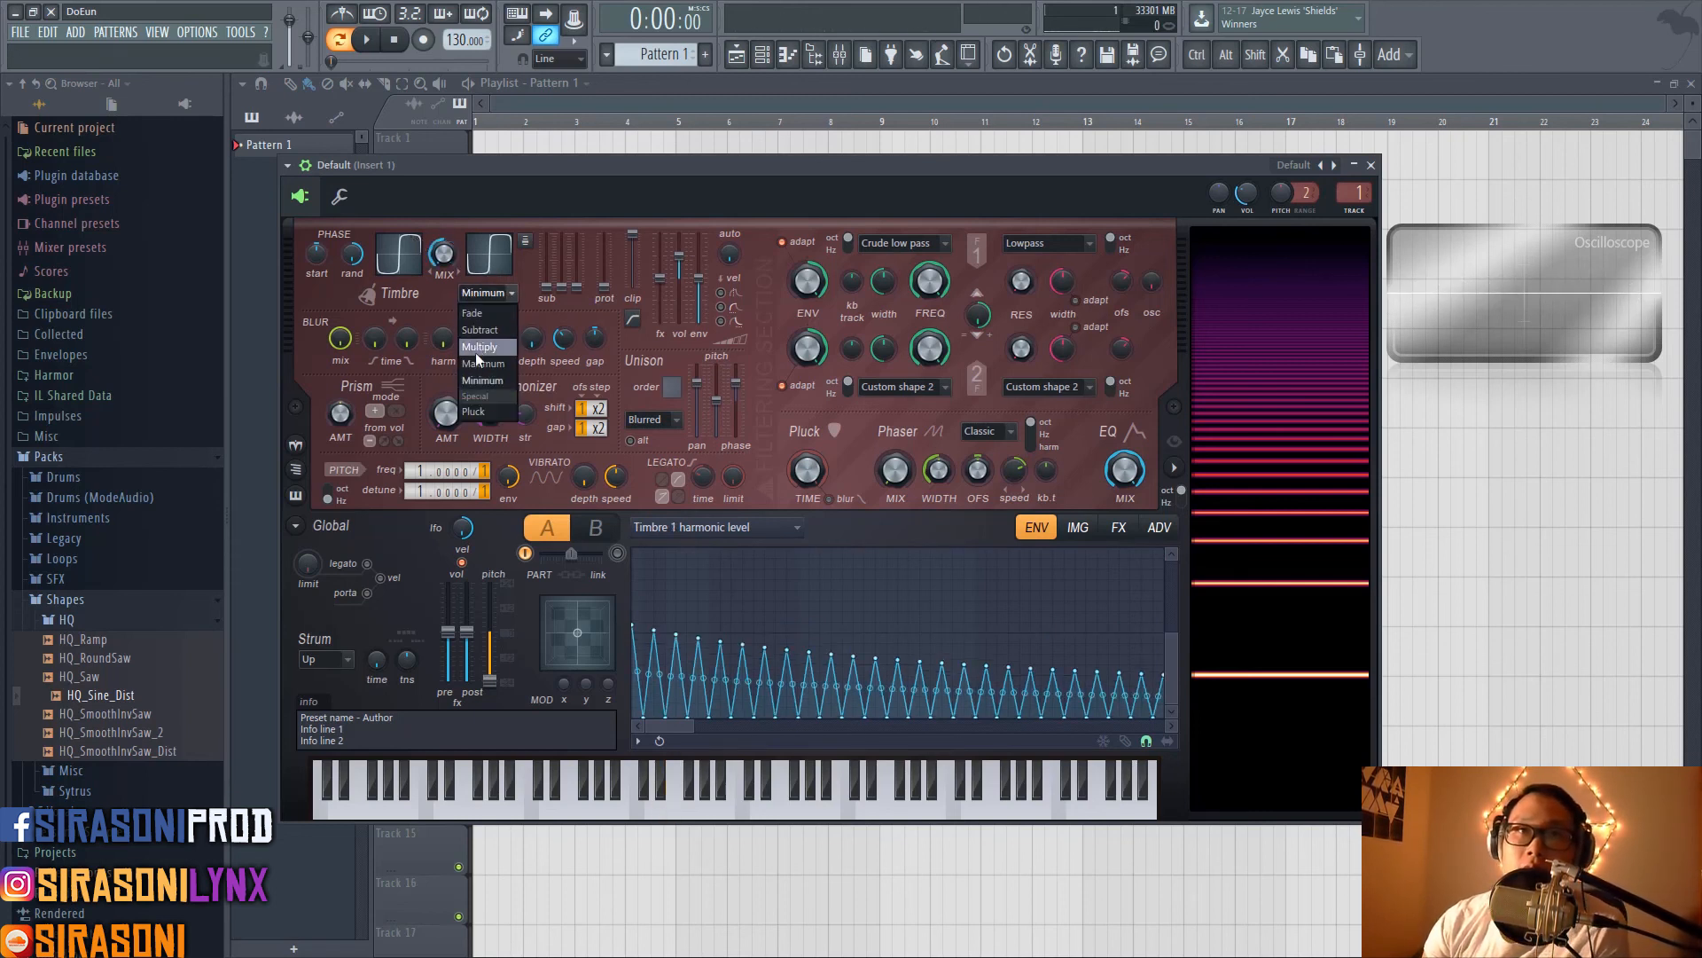
left_click(496, 410)
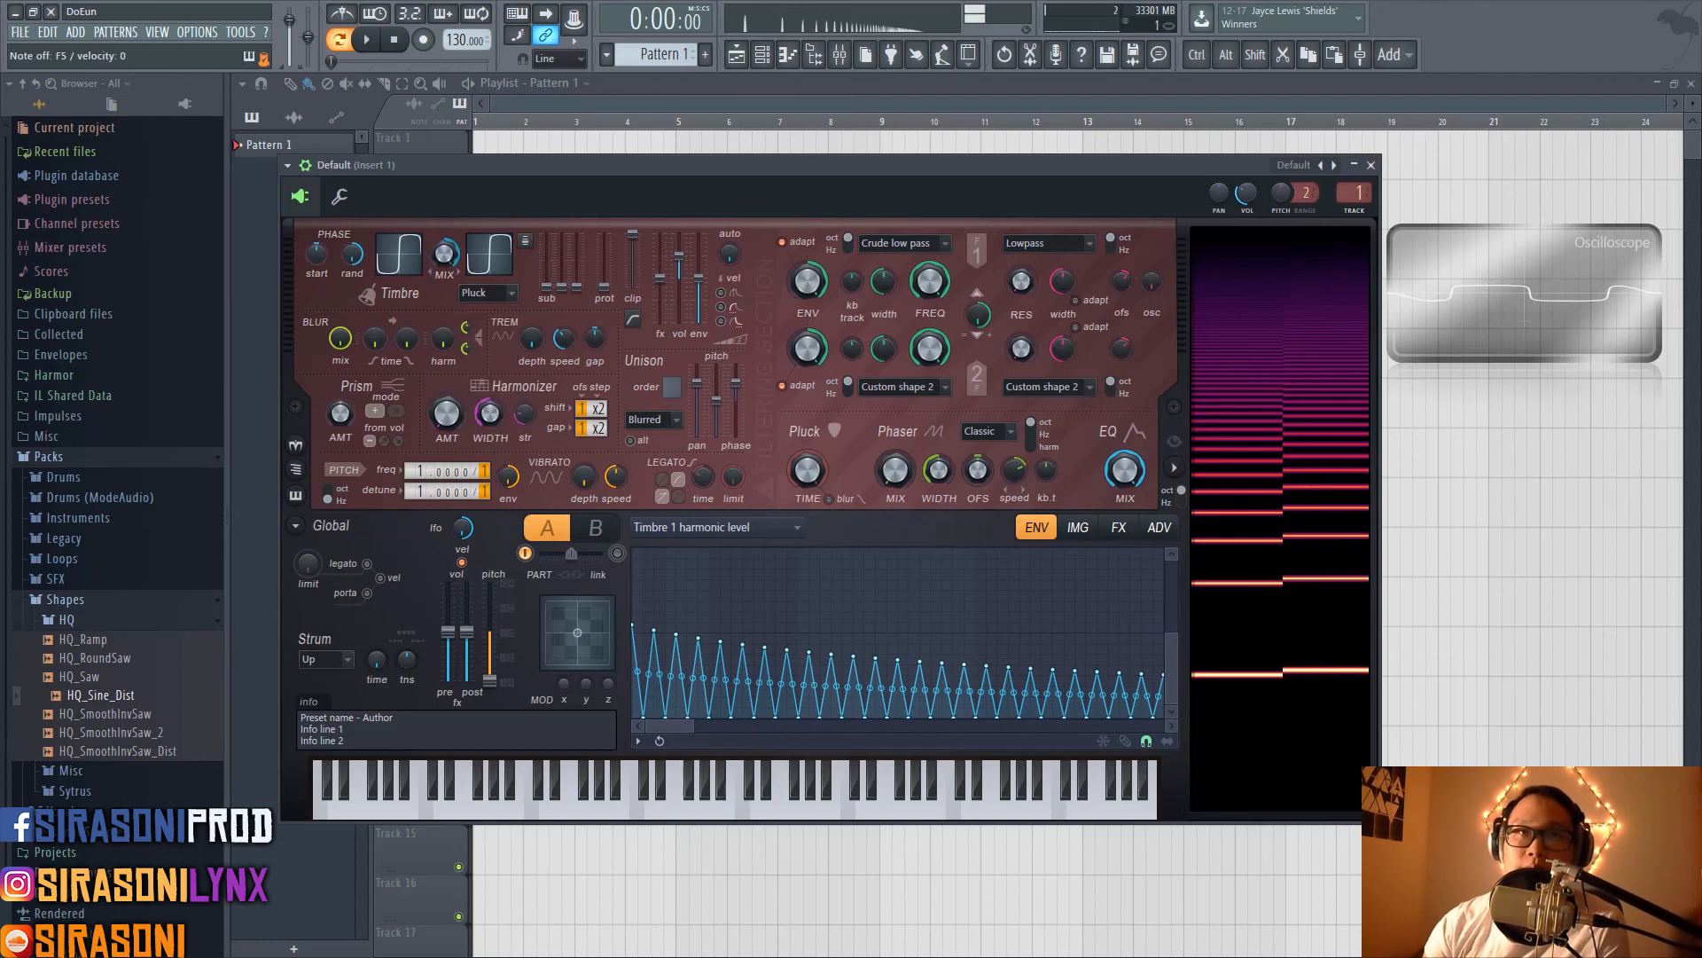
left_click_drag(810, 471, 810, 497)
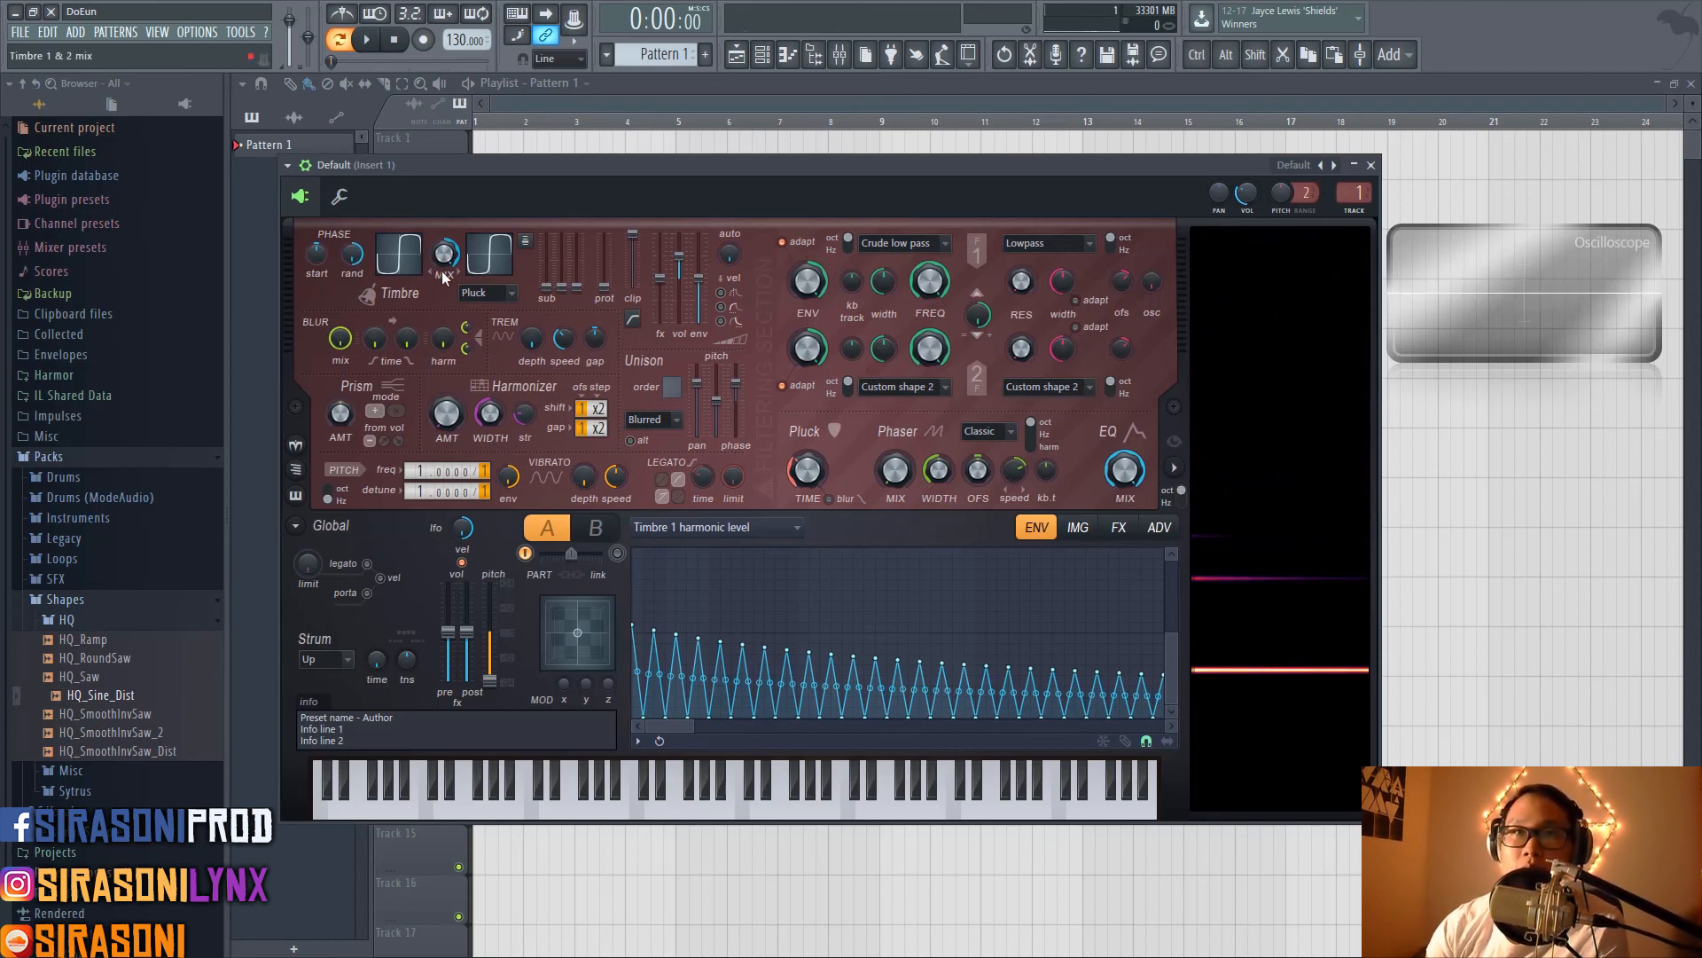
left_click_drag(445, 254, 445, 311)
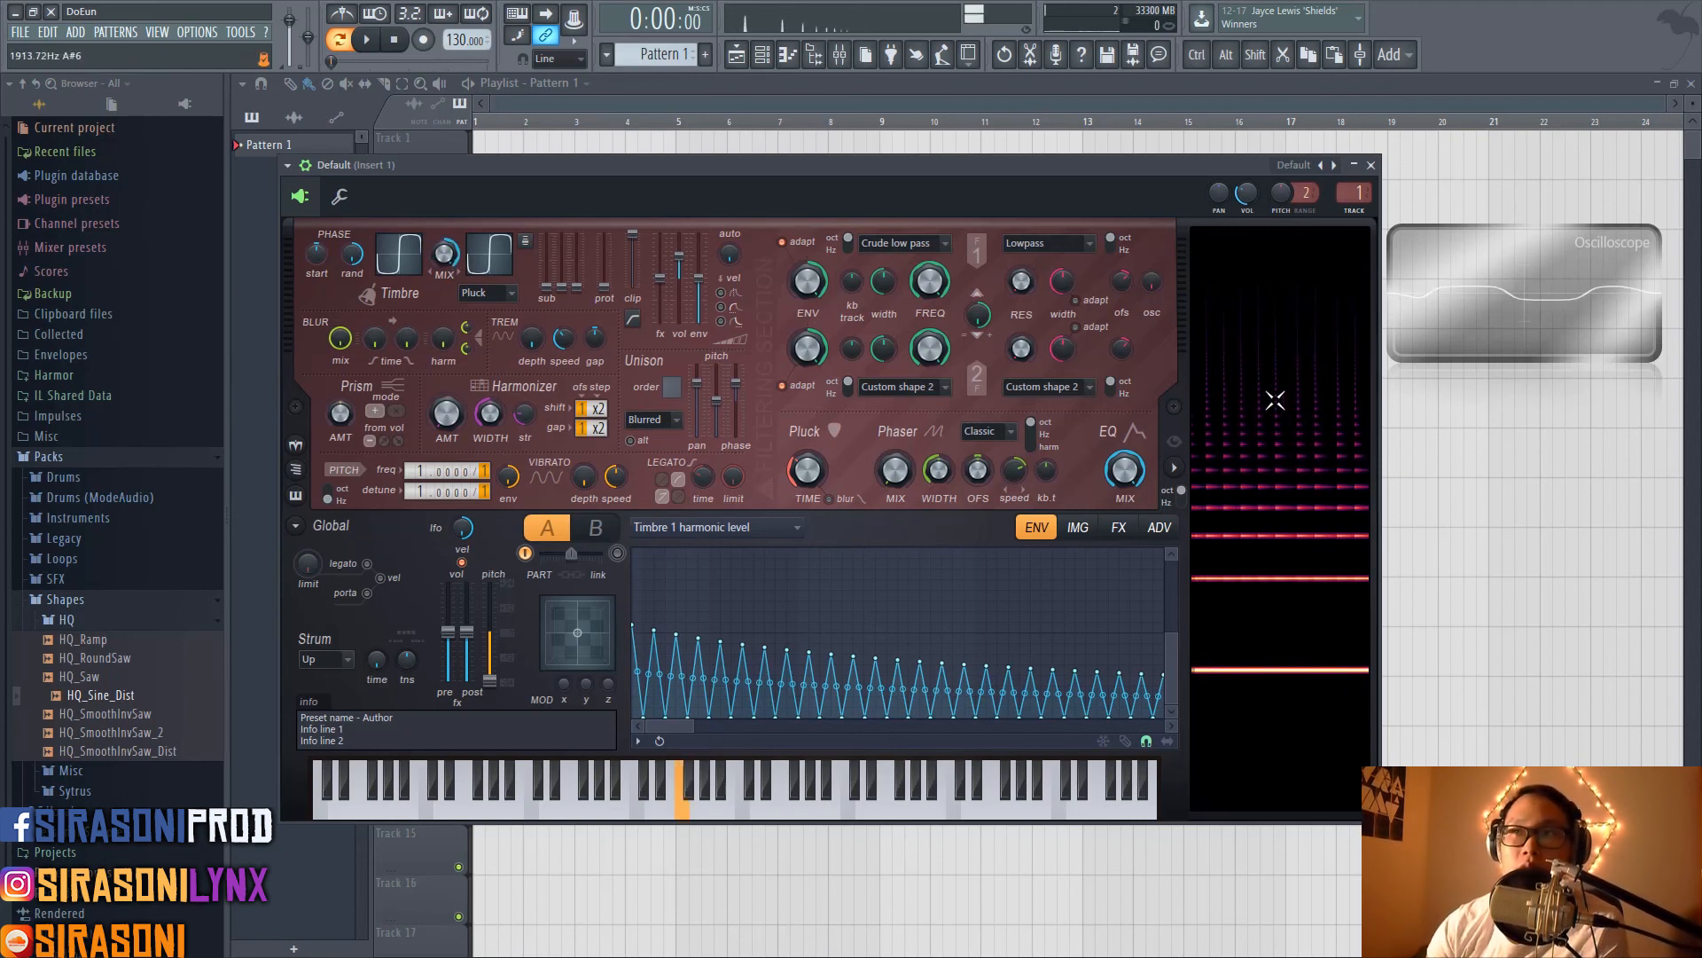
Compare Fade with Pluck blending, ending on Pluck with a raised timbre mix, and examine the Timbre 2 harmonic level graph
left_click(474, 300)
left_click(487, 410)
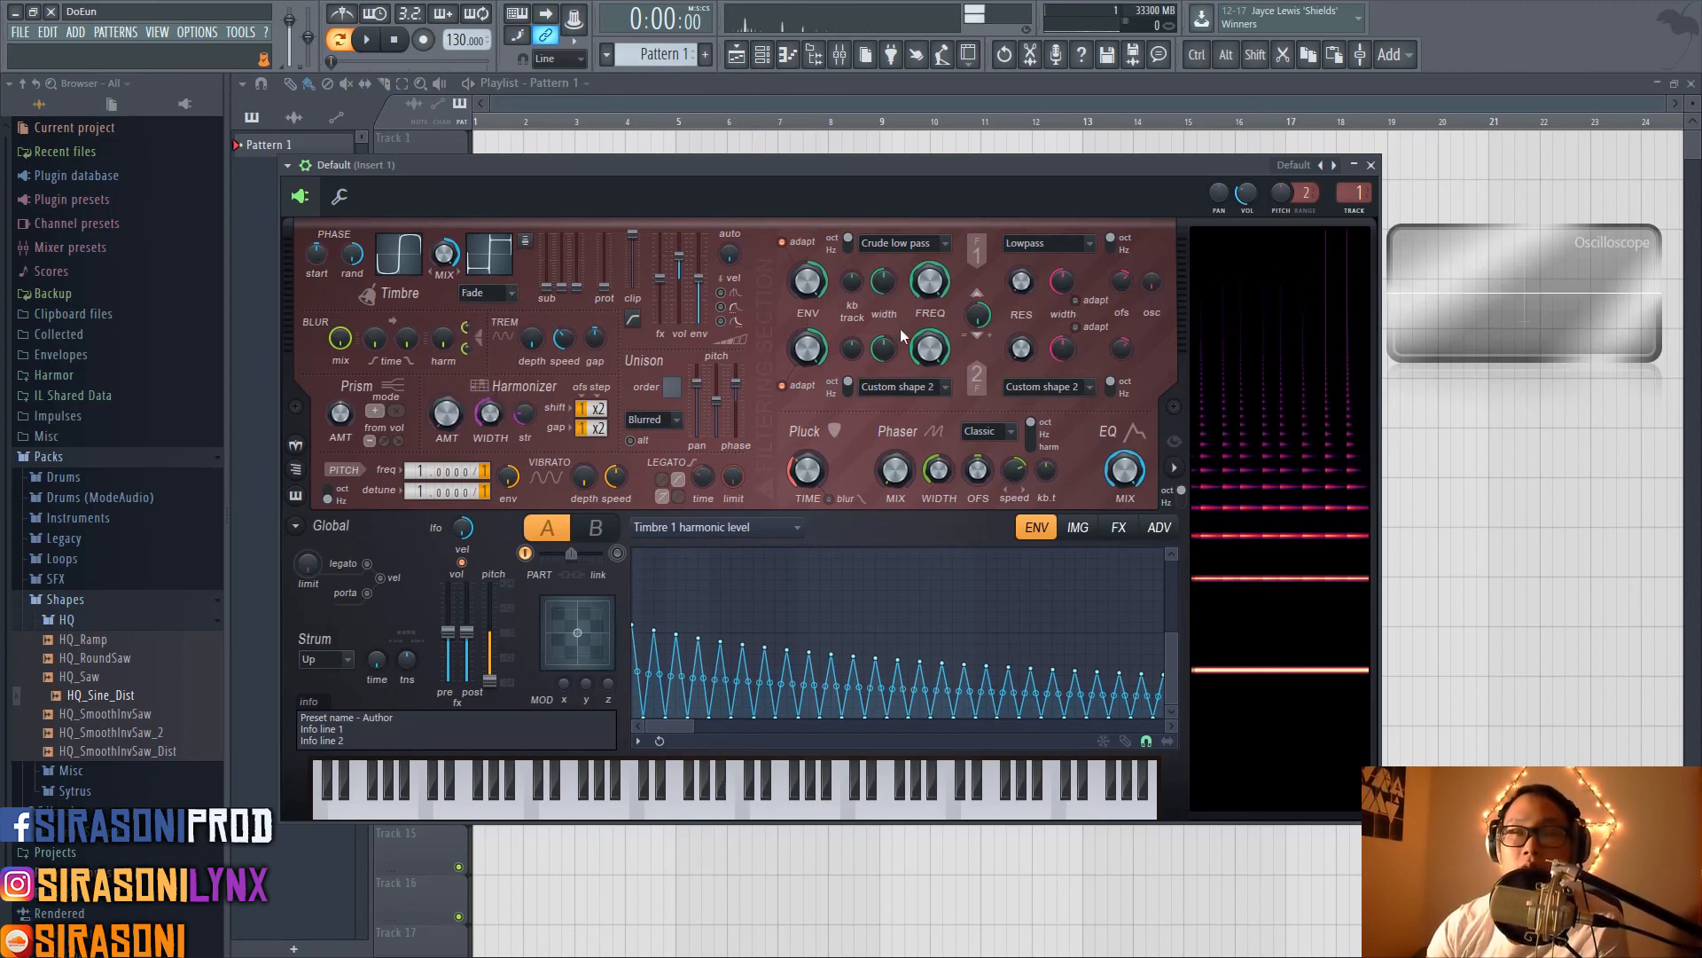
left_click(477, 299)
left_click(475, 411)
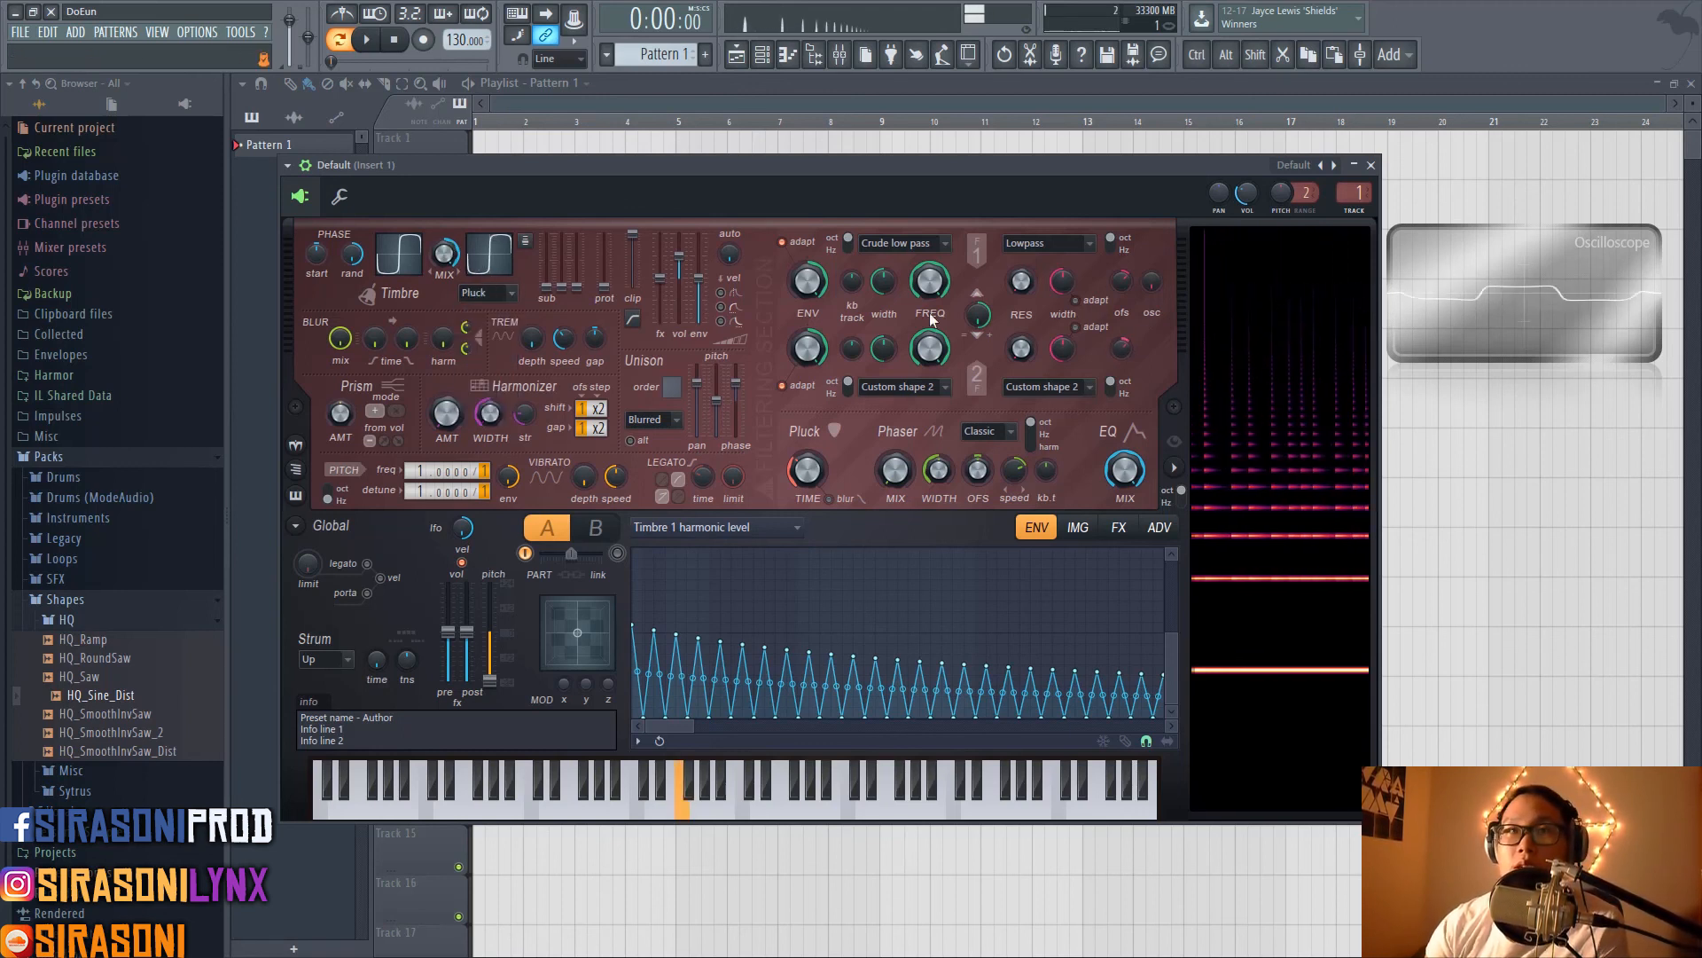
left_click_drag(444, 253, 443, 209)
left_click(476, 270)
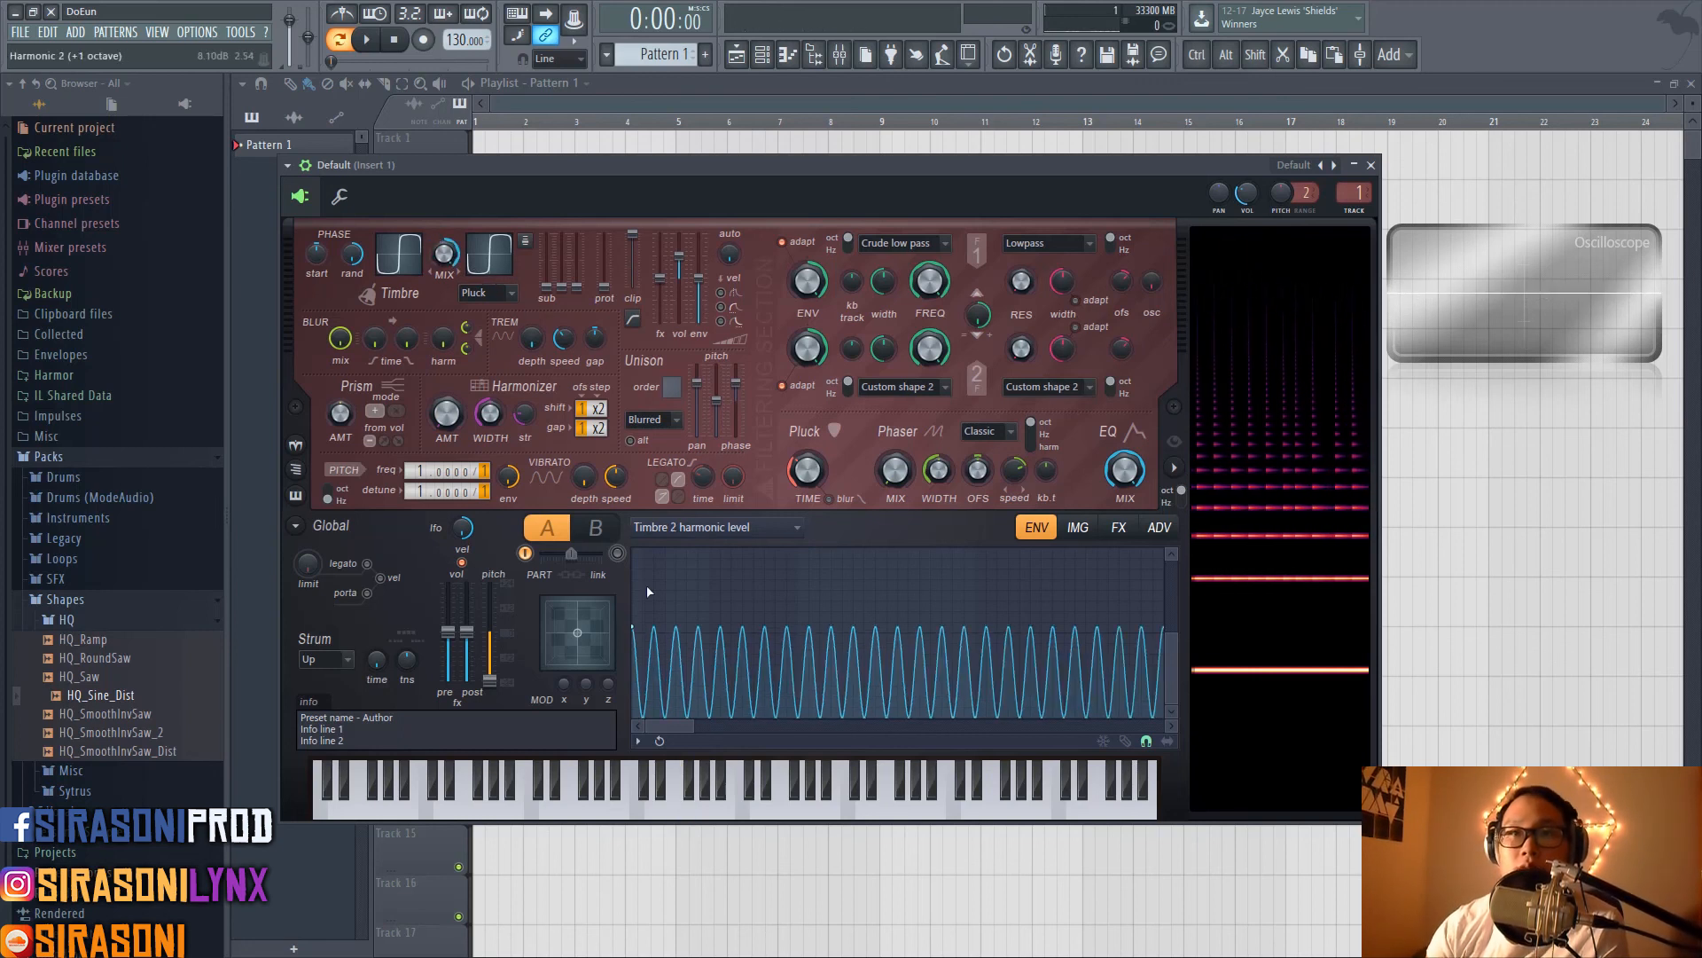
scroll(890, 683, "down", 3)
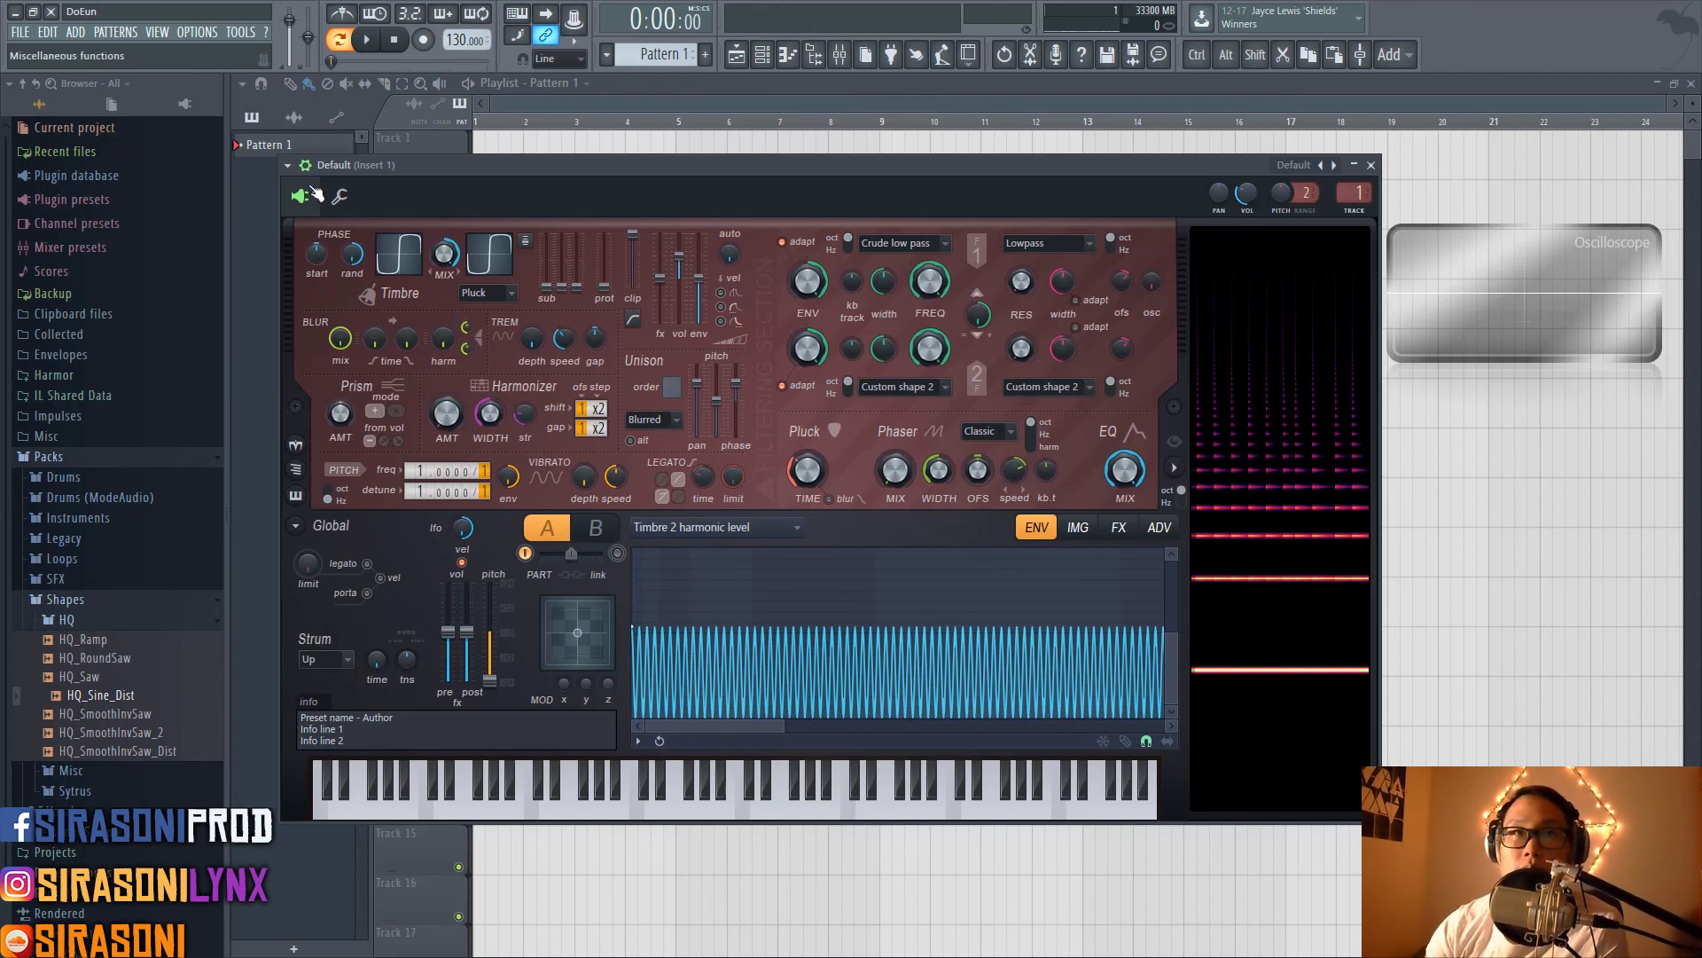
Reload Harmor's Default preset
left_click(288, 165)
mouse_move(361, 222)
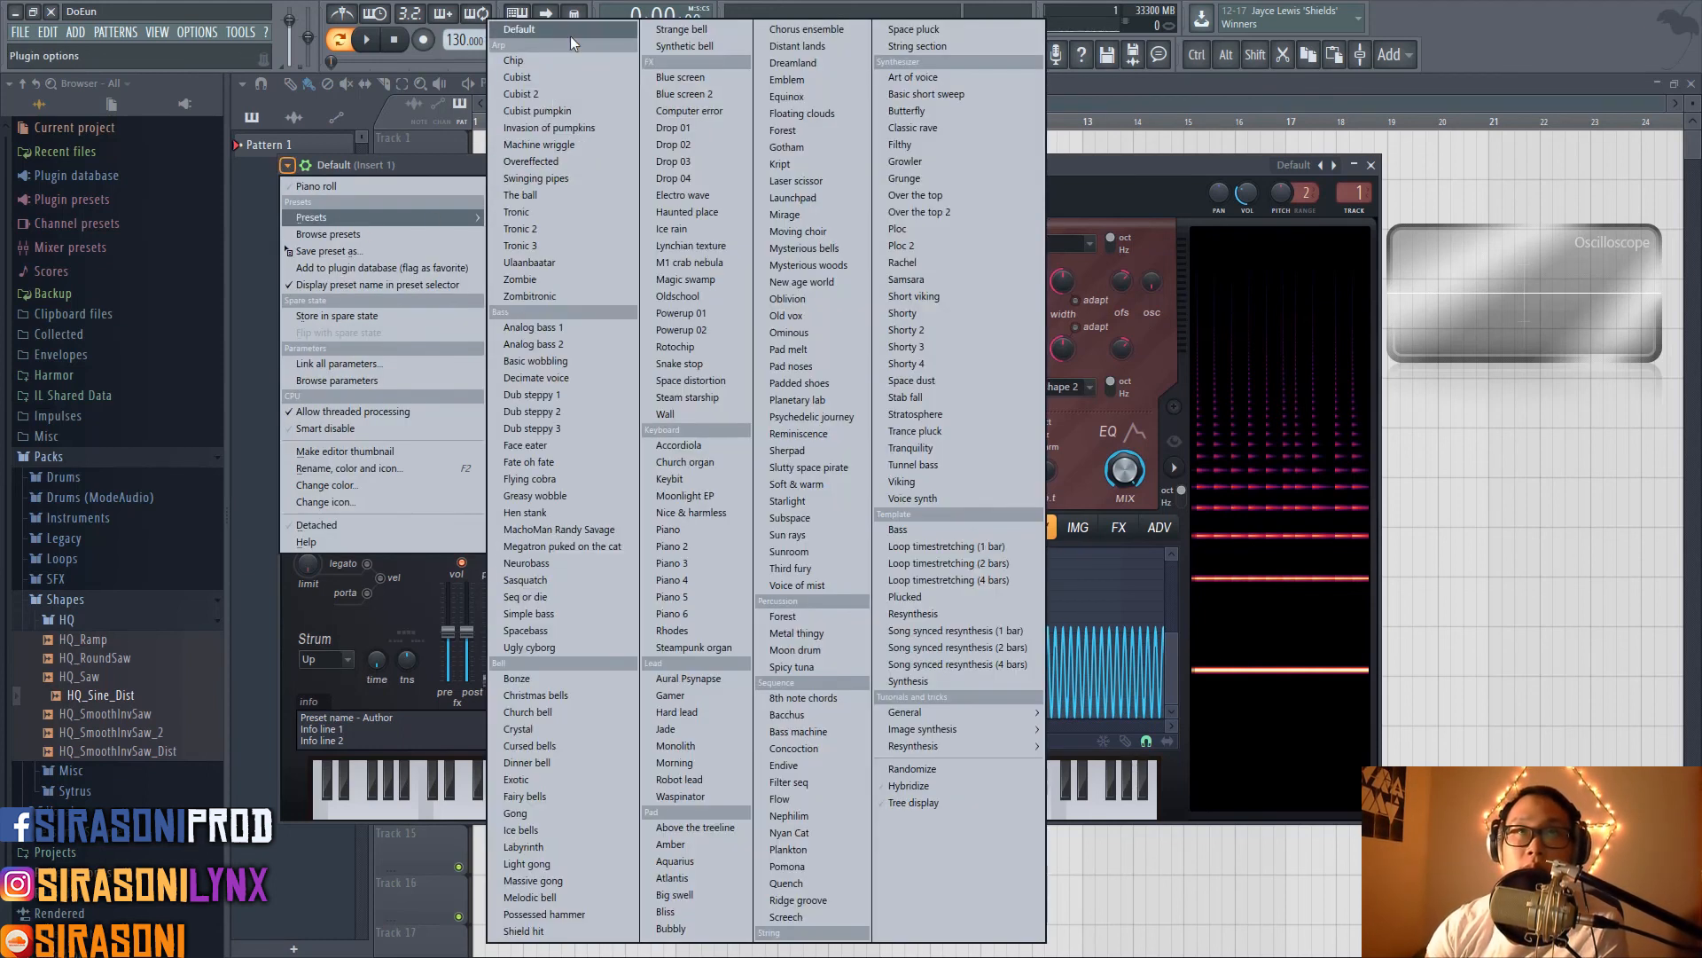
left_click(565, 98)
Set the timbre blending mode to Pluck, raise the timbre mix while playing notes, and return the mode to Fade
left_click(486, 292)
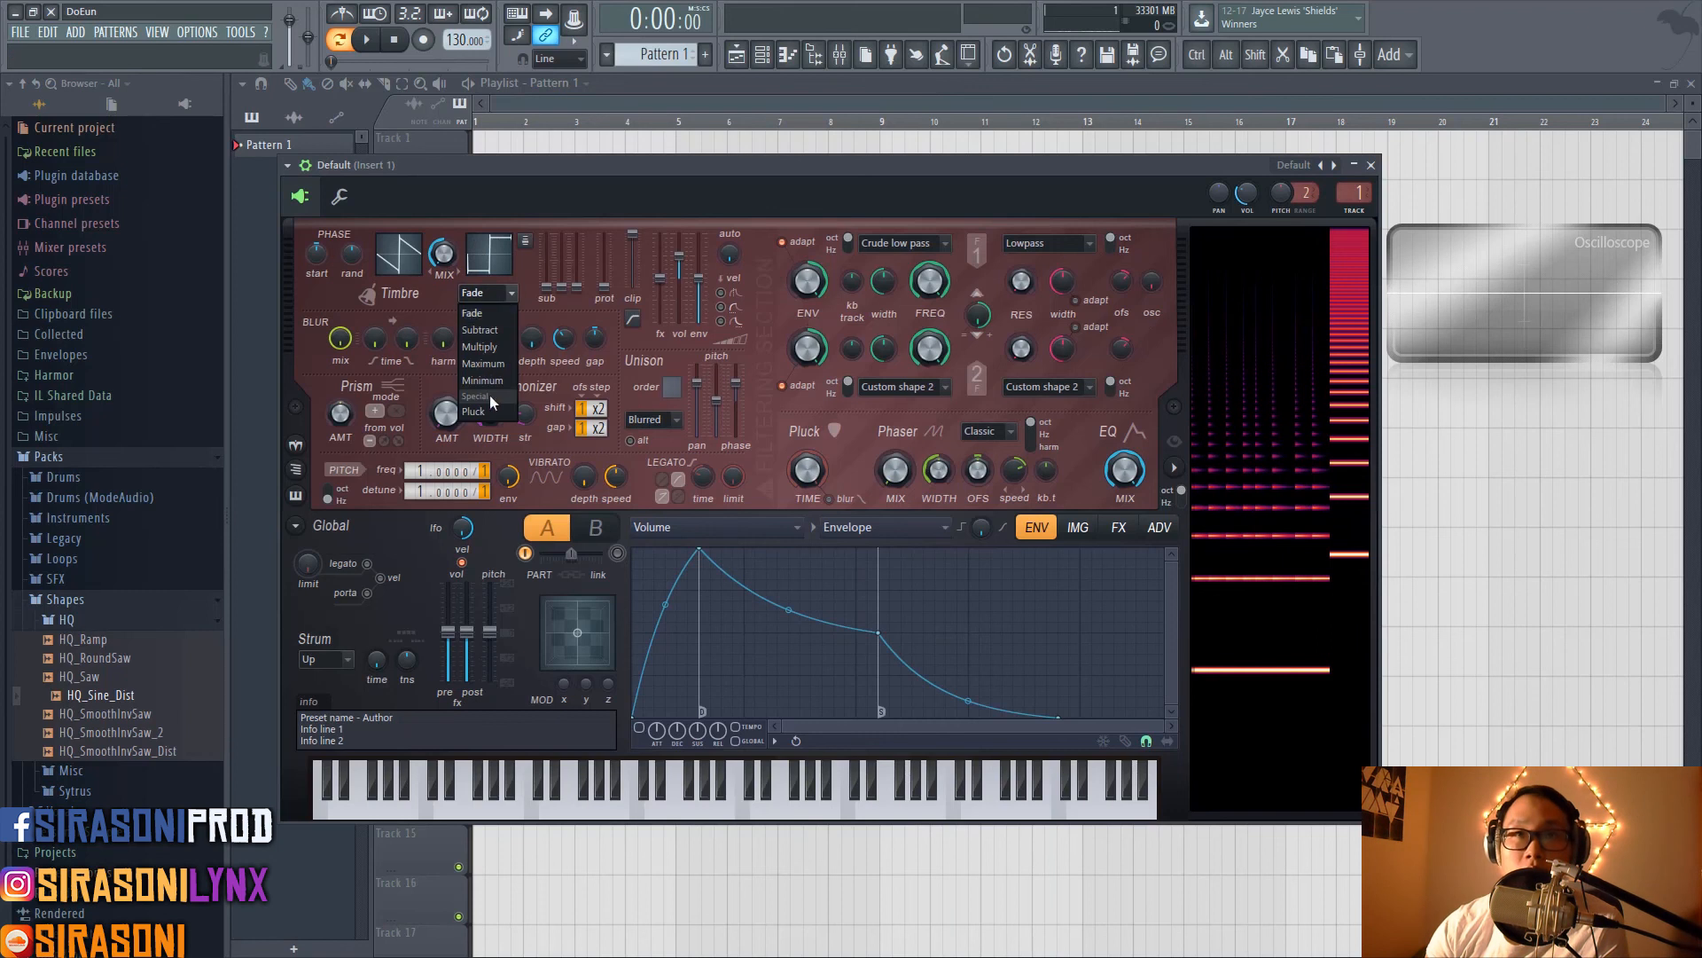
left_click(499, 439)
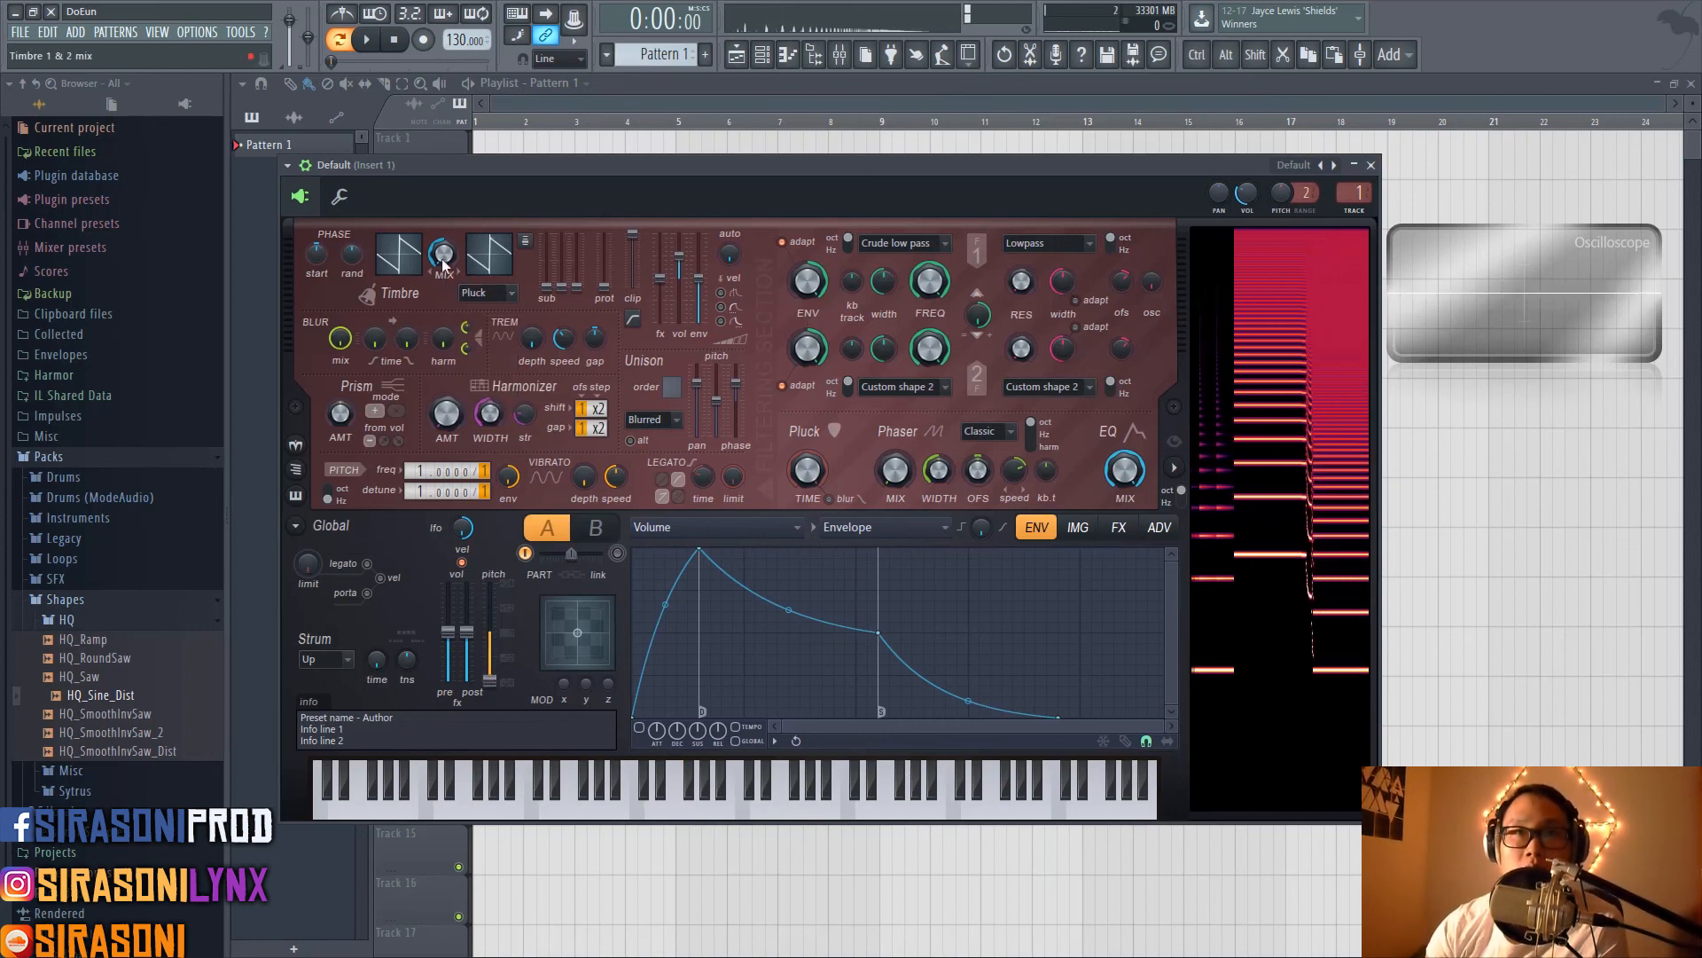
left_click_drag(443, 255, 444, 195)
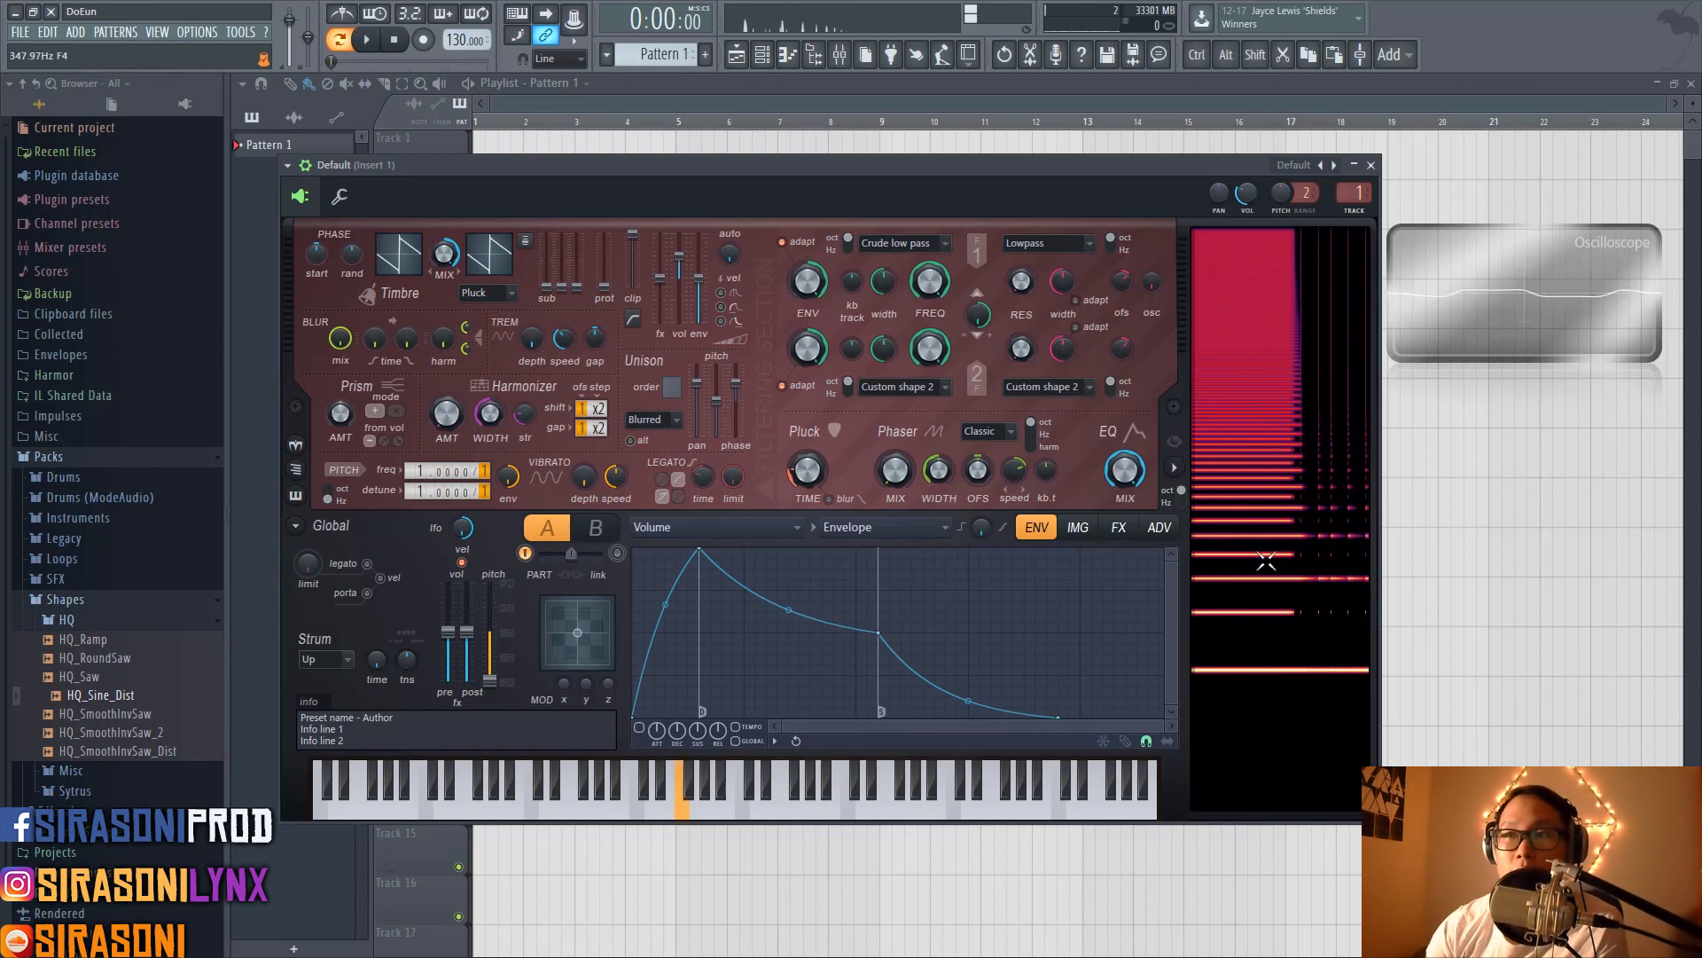
left_click(491, 293)
left_click(497, 315)
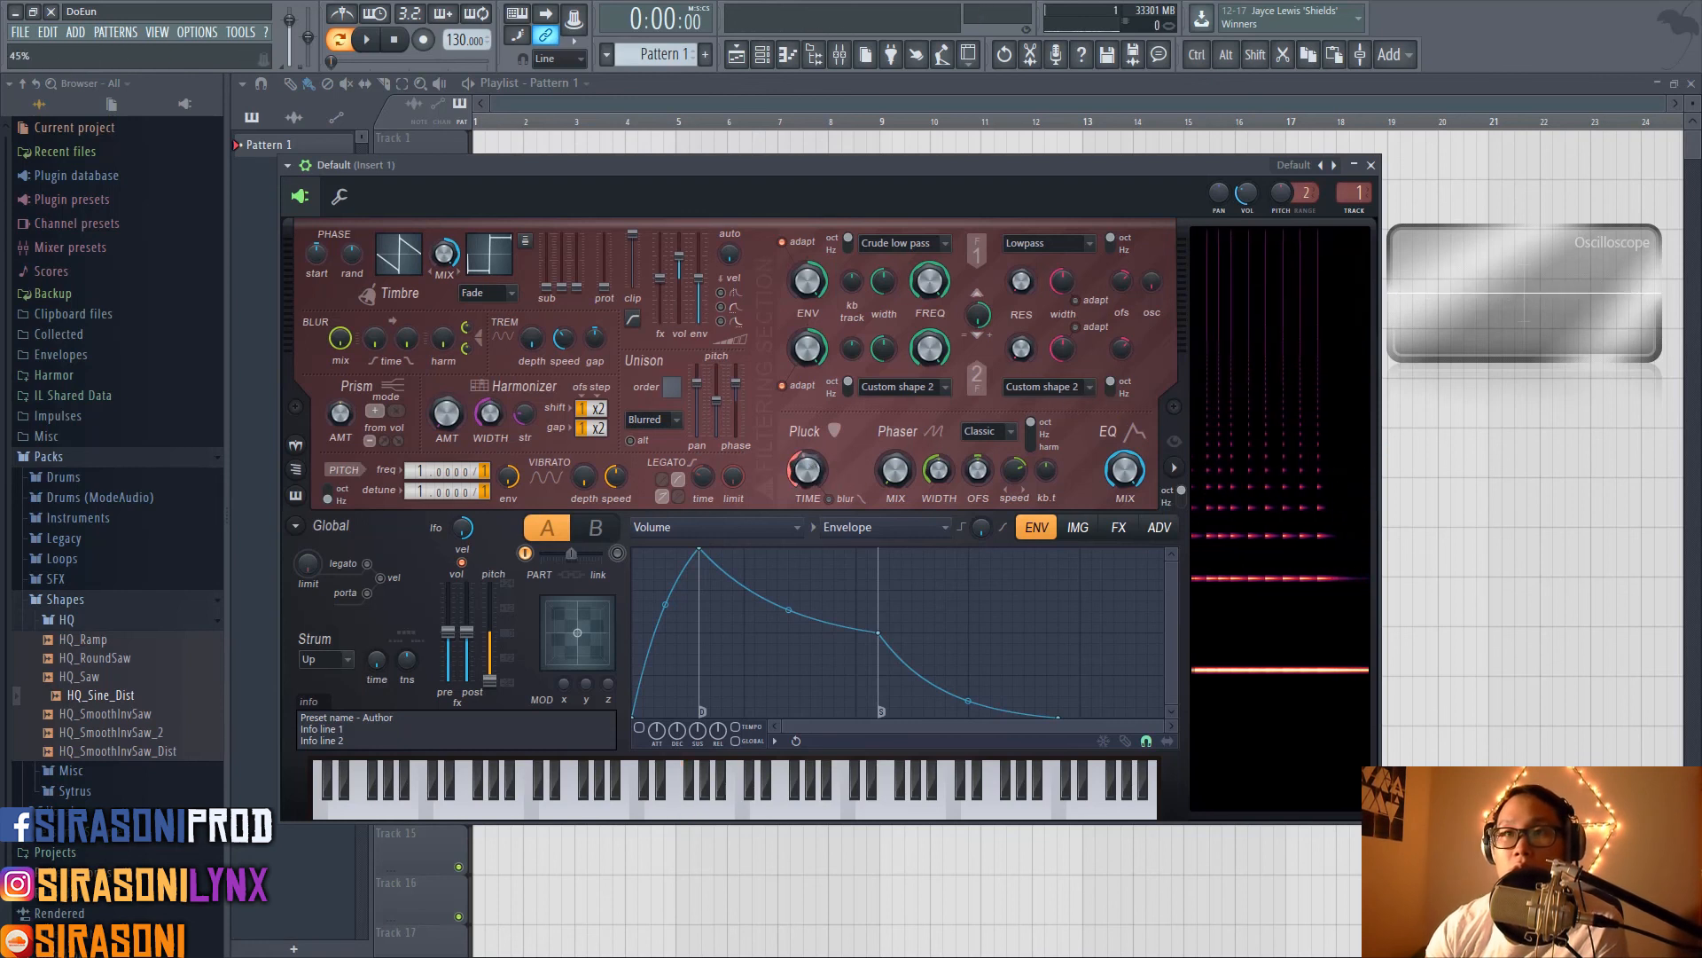
Compare Pluck blending with Fade once more, ending on Fade with the timbre mix turned back down
left_click(477, 290)
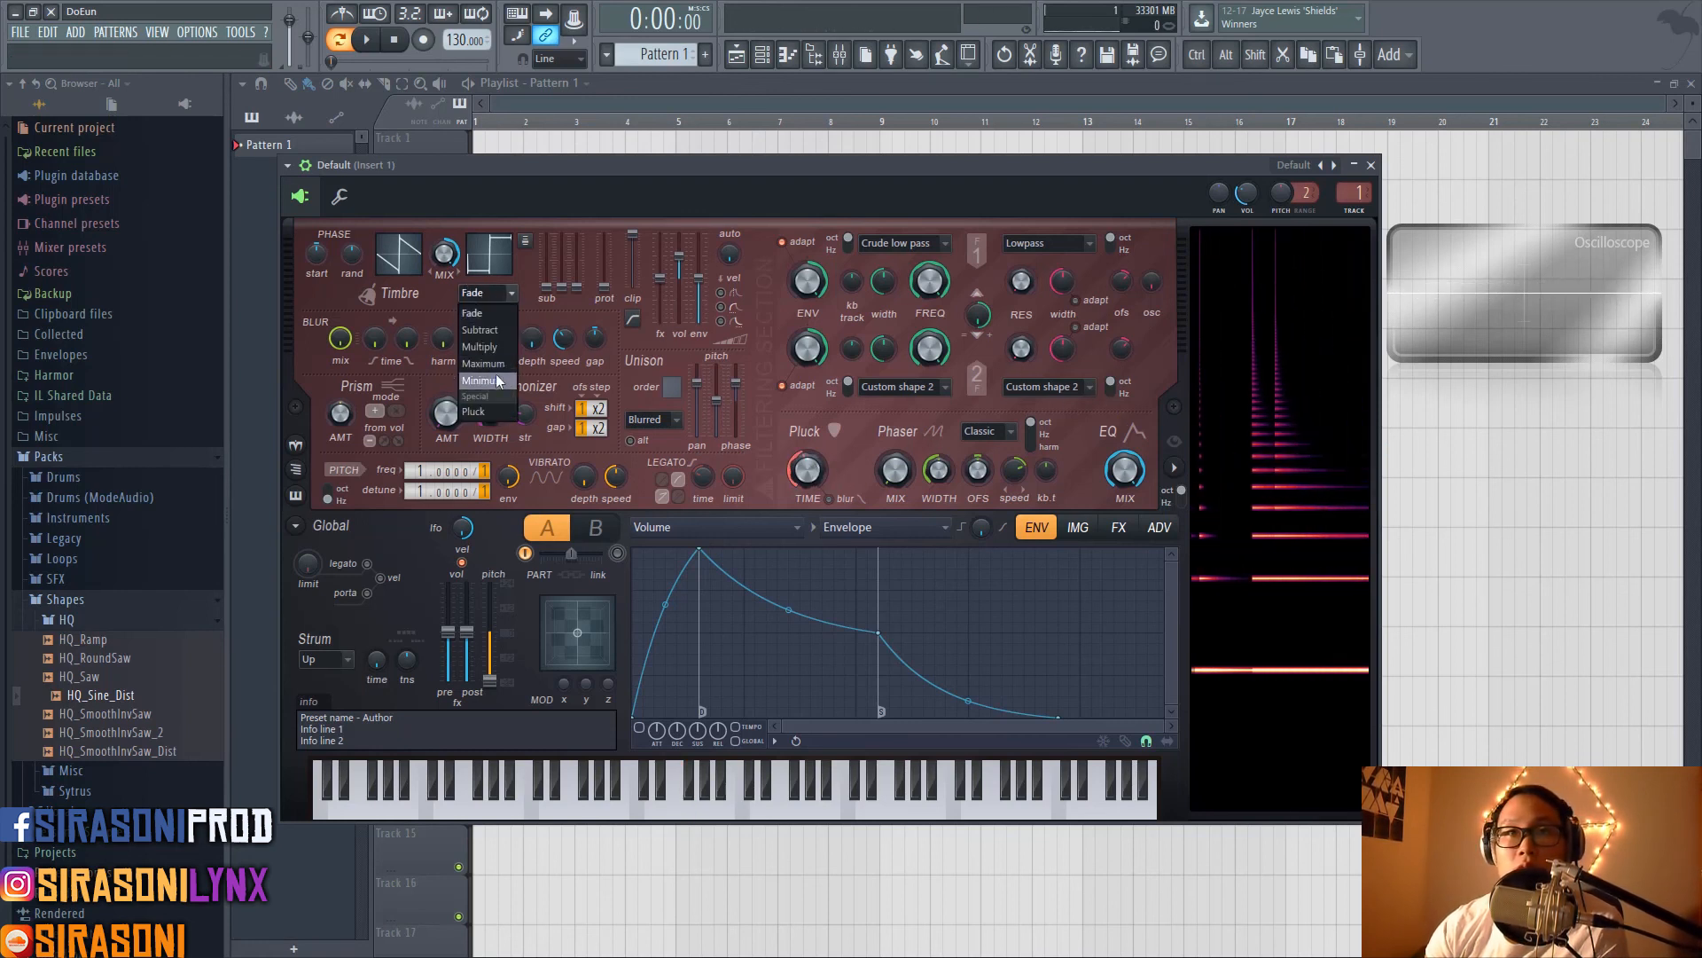
left_click(492, 410)
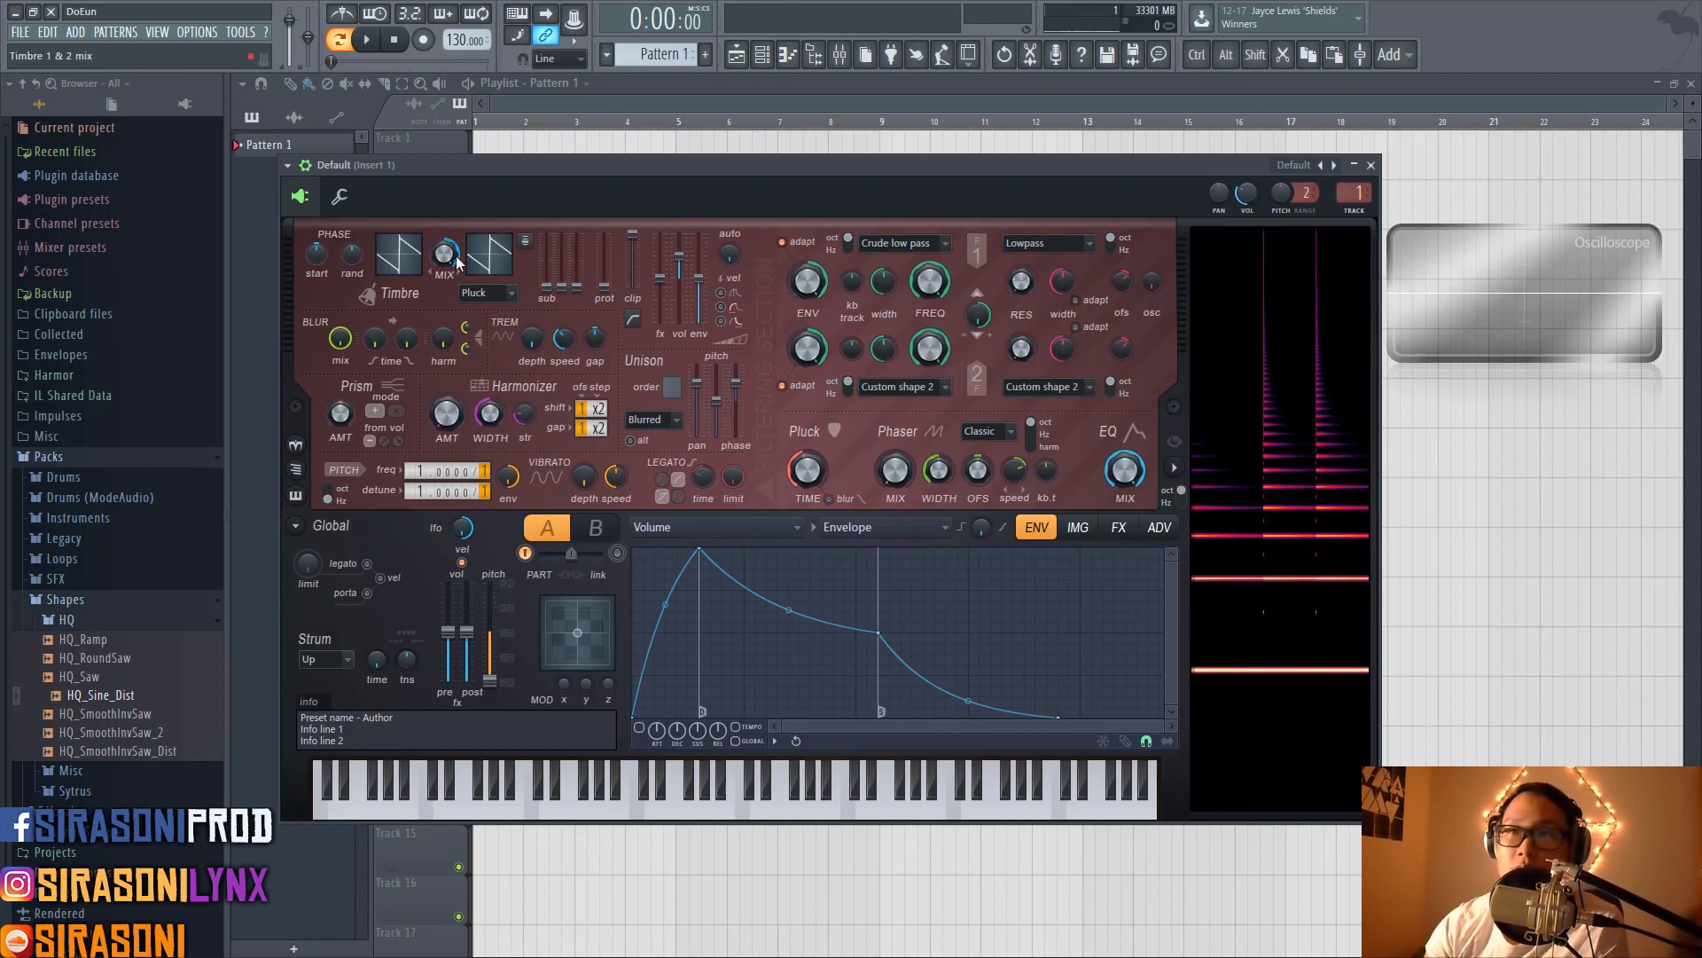
left_click(486, 292)
left_click(486, 317)
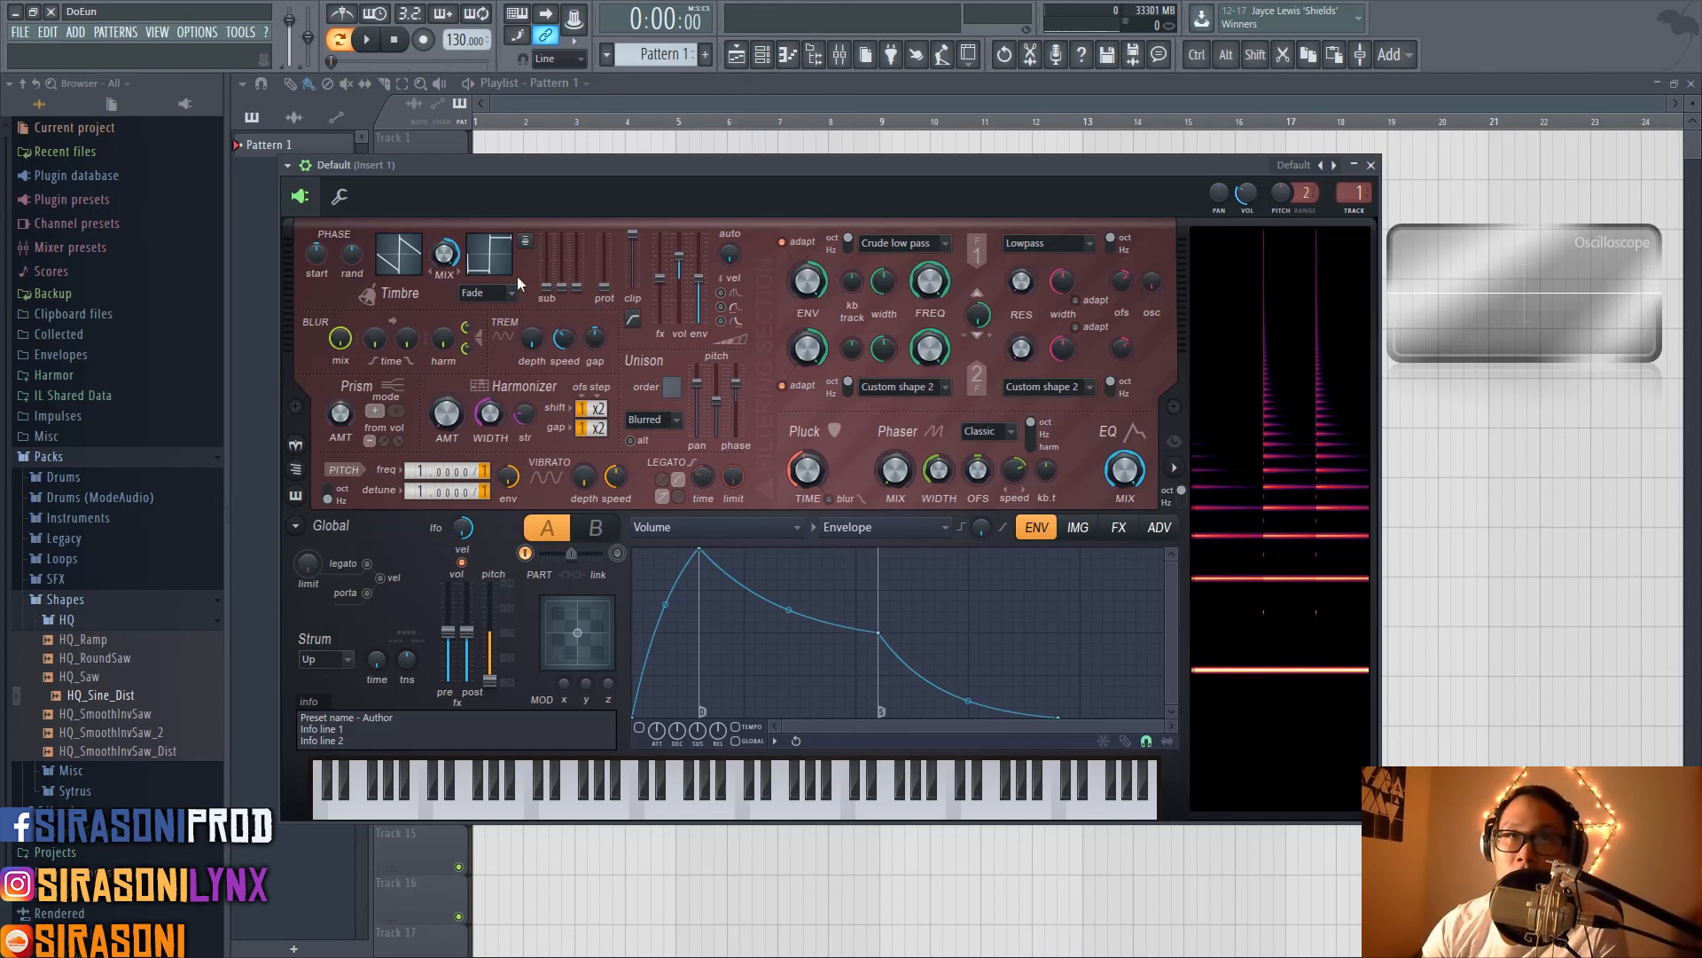
left_click_drag(445, 254, 444, 297)
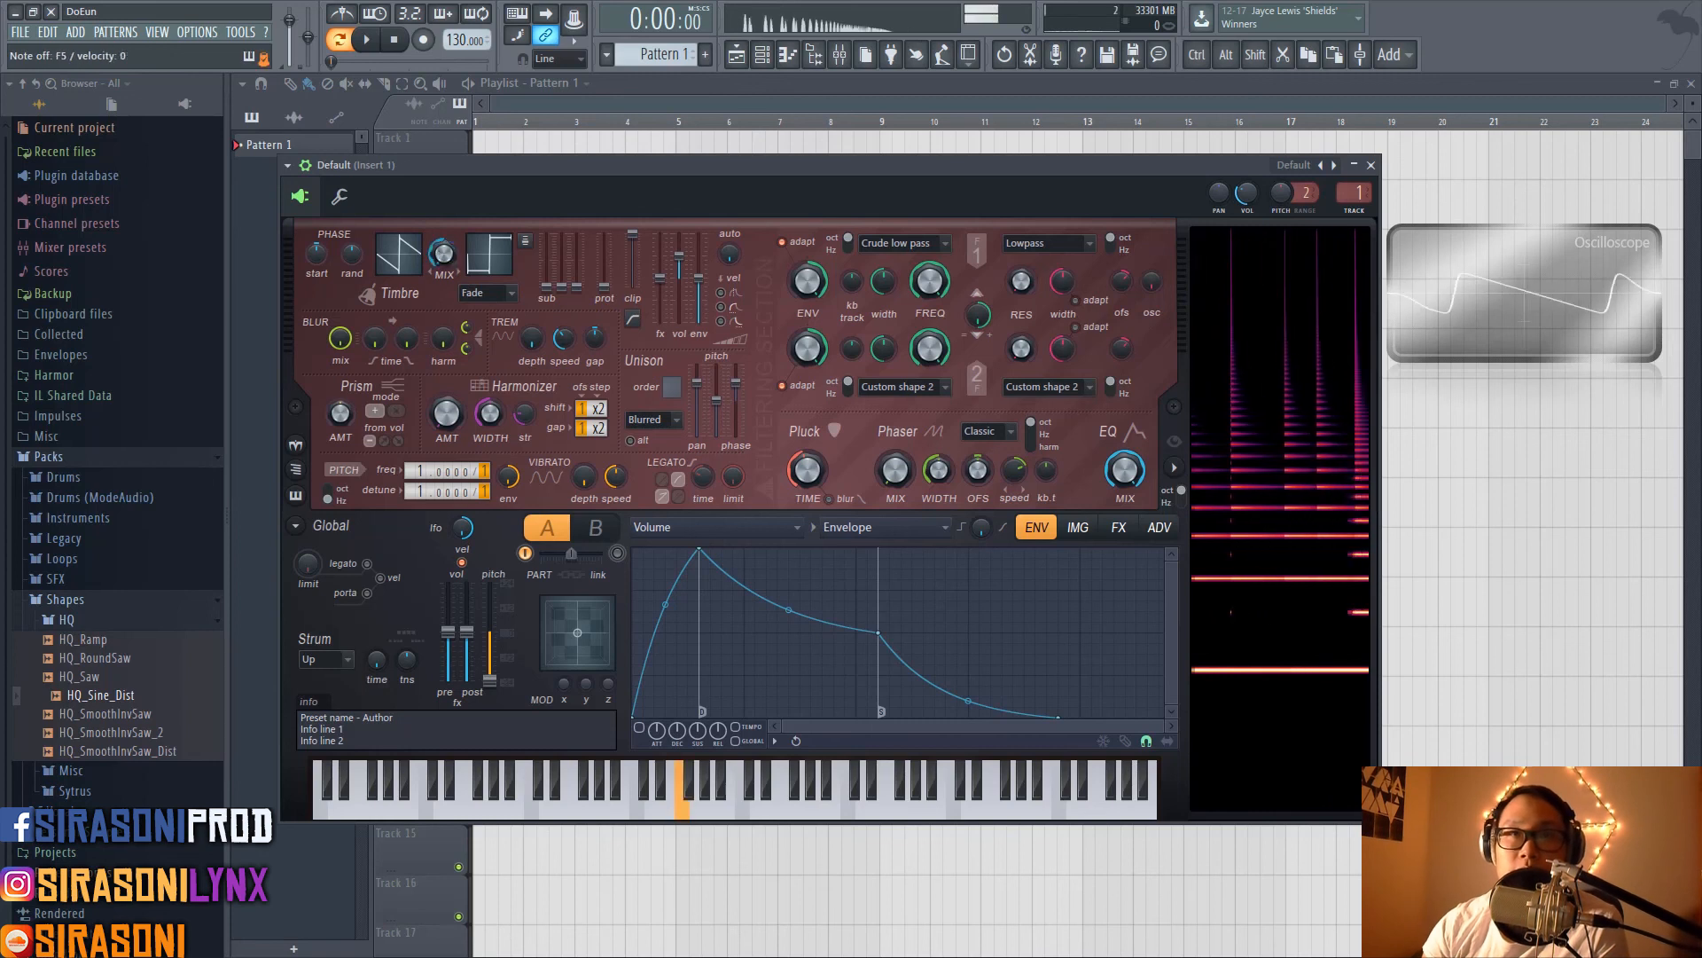
Check the sub-harmonic configuration options, raise the first sub-harmonic to 6.0 dB and reset the global pitch to its default
left_click(525, 241)
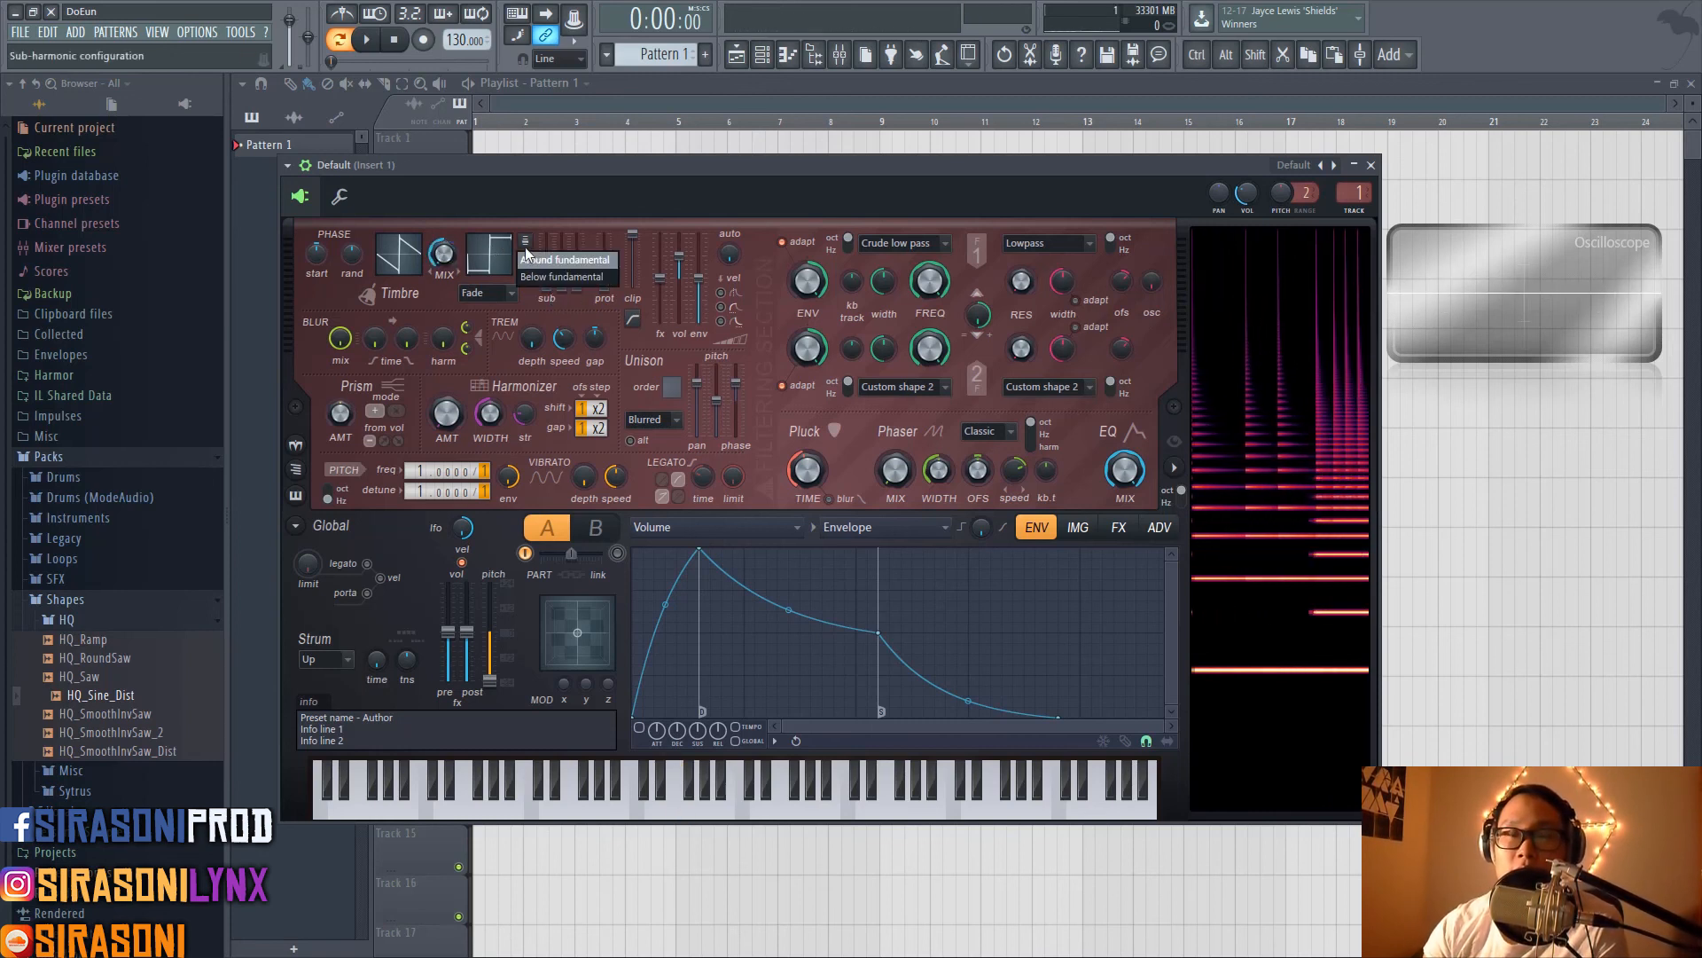
left_click(532, 227)
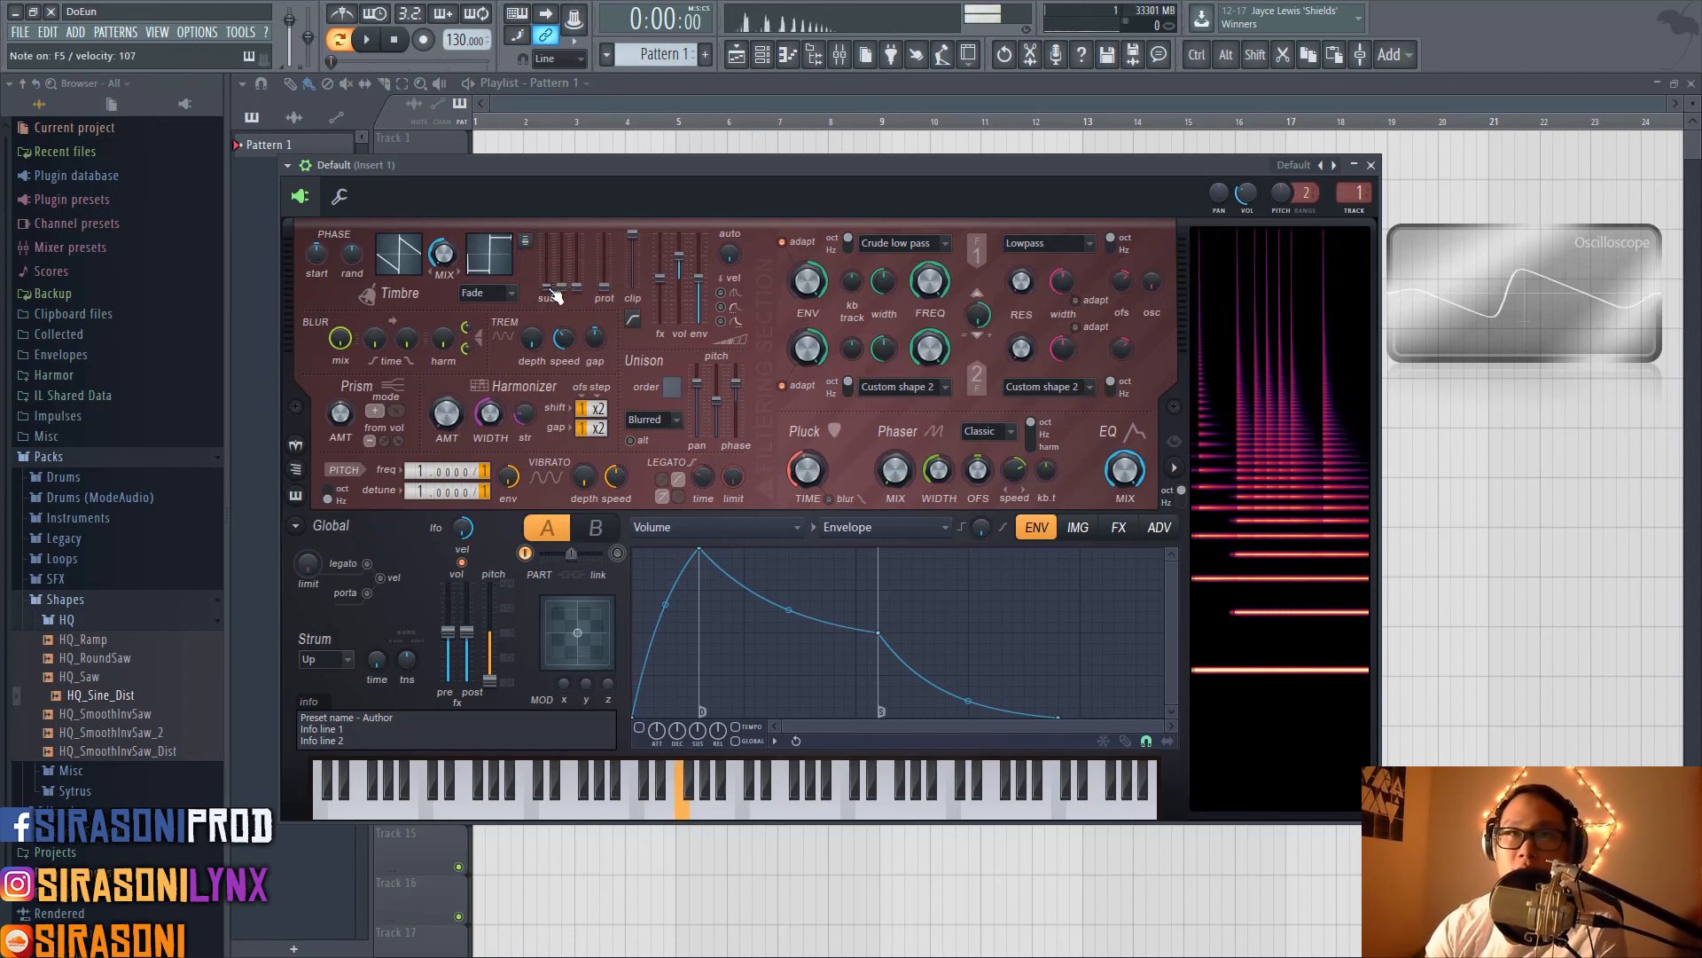
left_click_drag(548, 288, 548, 234)
left_click(492, 679, "alt")
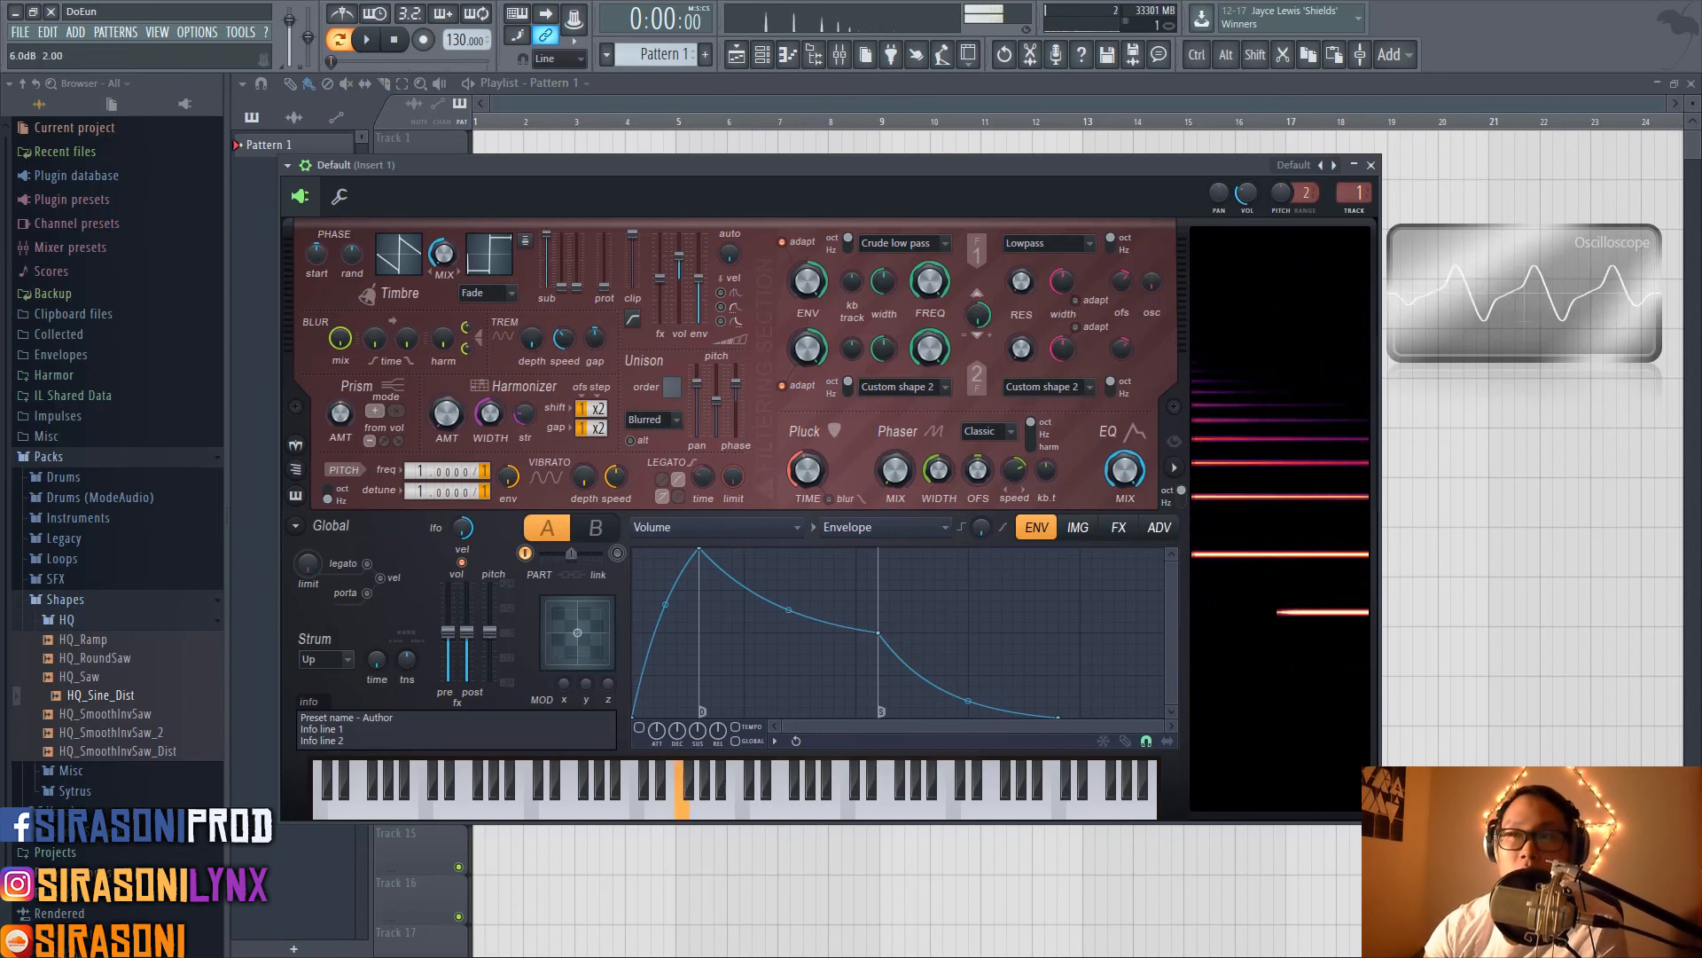
Raise the second and third sub-harmonics to their maximum while playing notes
left_click_drag(567, 293, 562, 235)
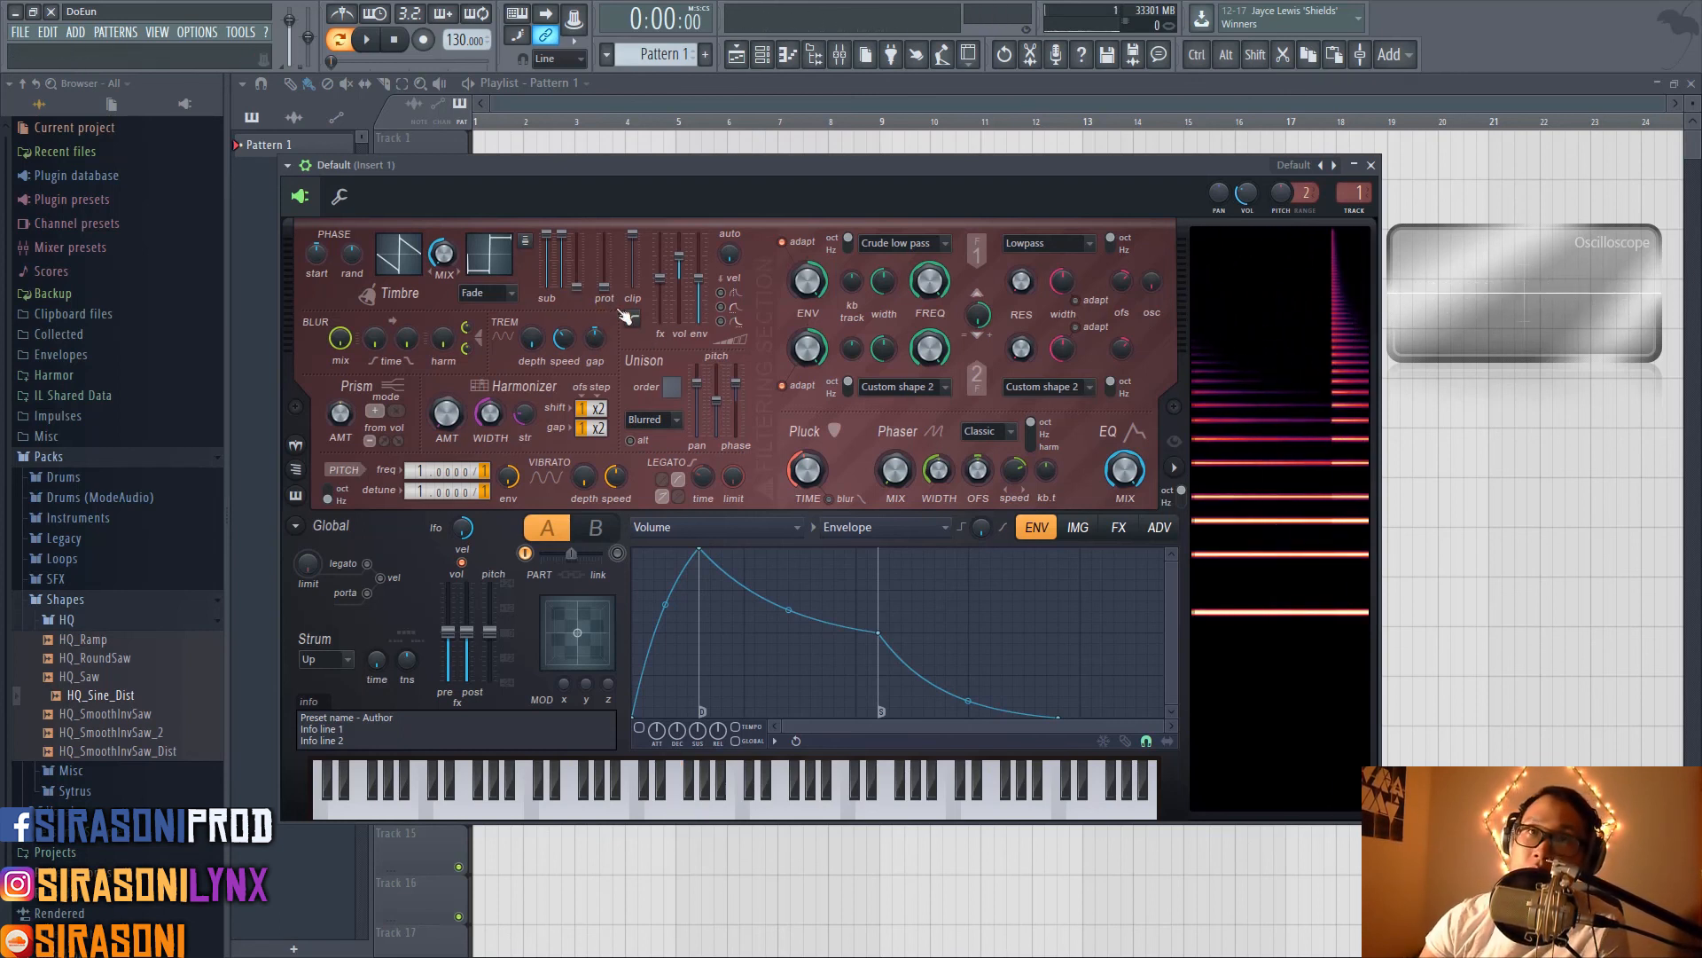
left_click_drag(576, 289, 577, 232)
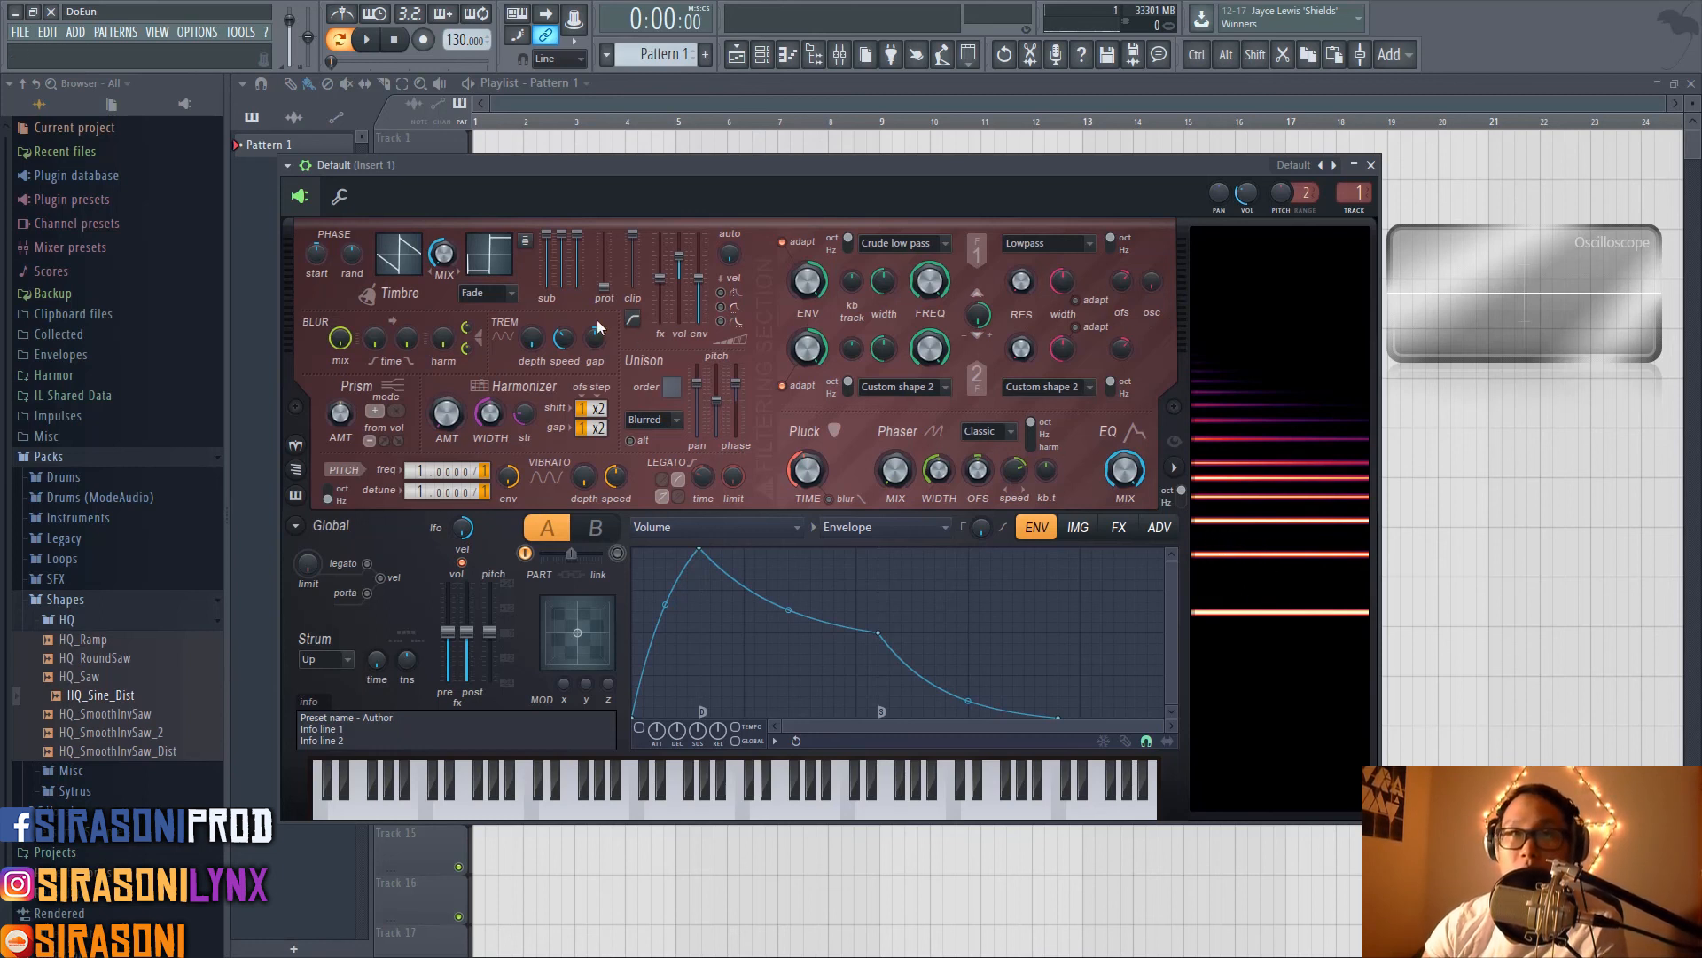
Lower the first and second sub-harmonics to silence and audition the third one with several notes on the virtual keyboard
left_click_drag(547, 233, 547, 285)
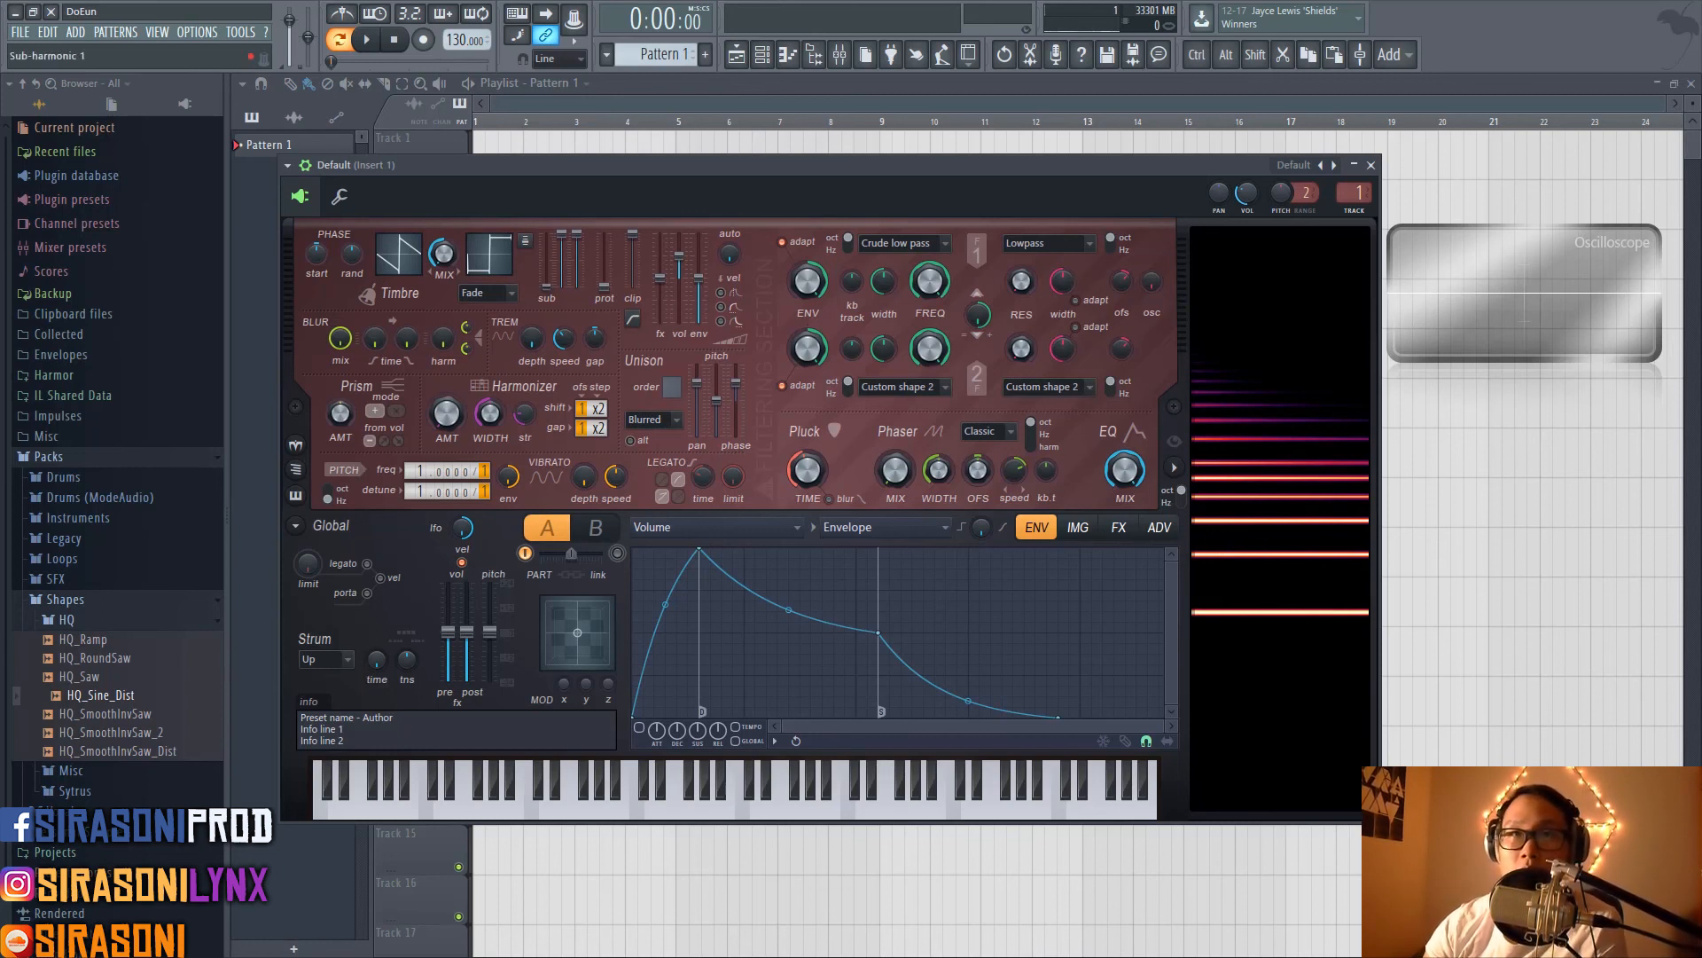
left_click_drag(556, 222, 573, 299)
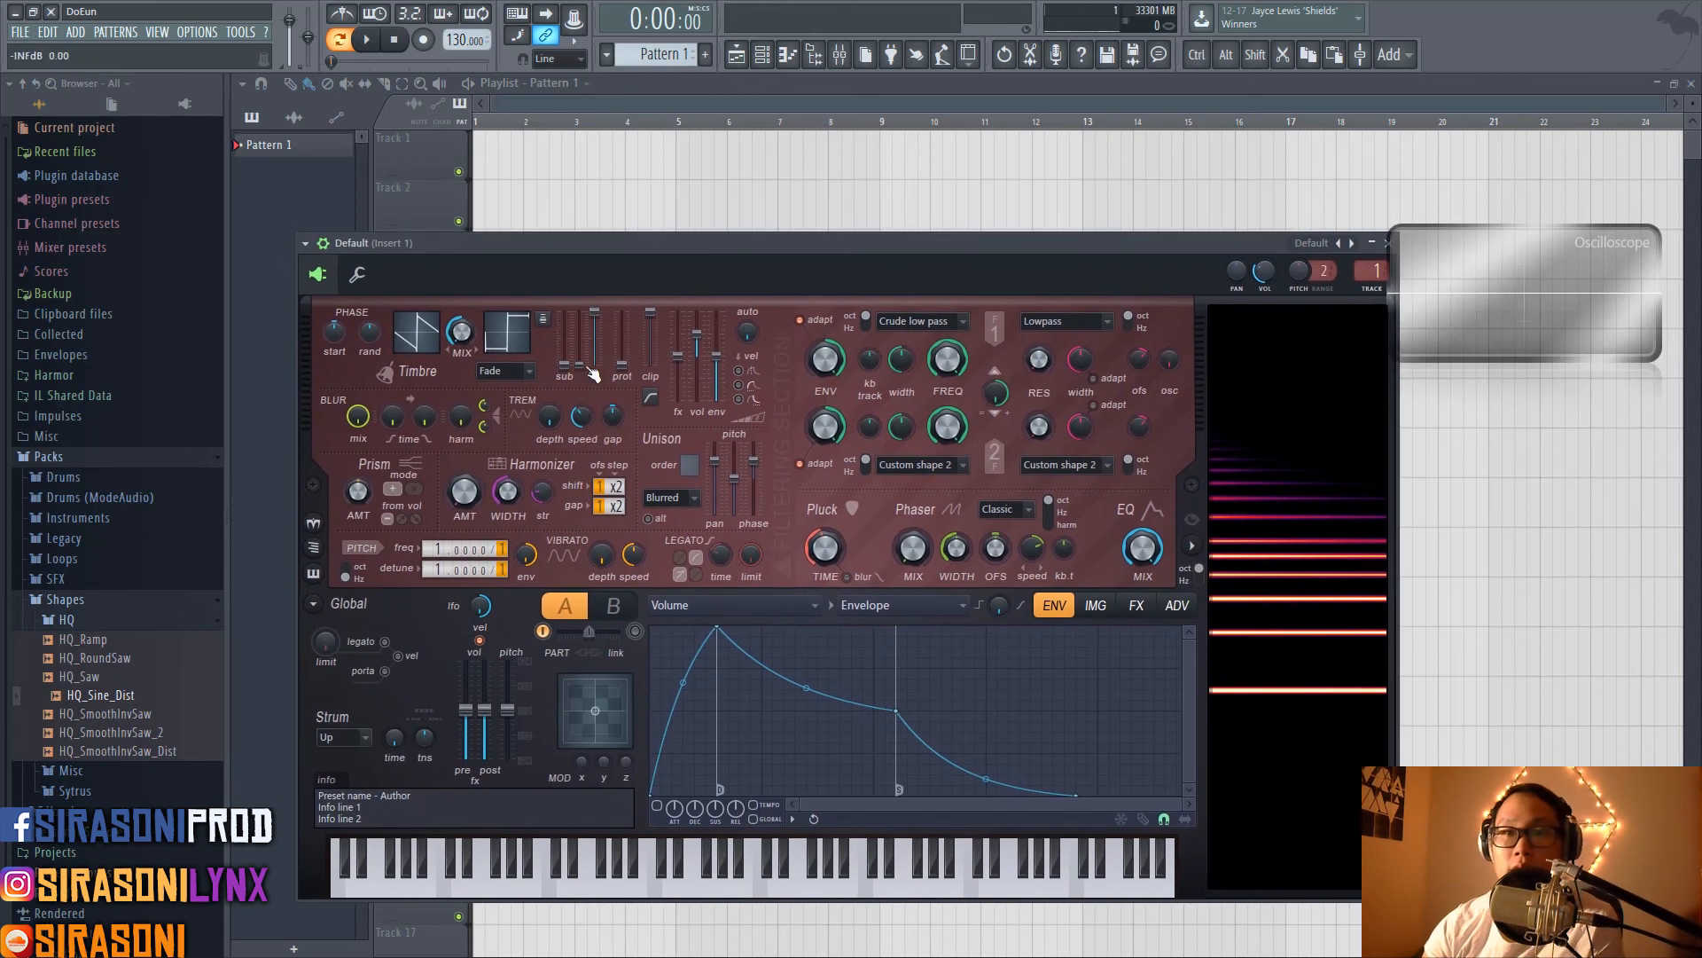
left_click(553, 887)
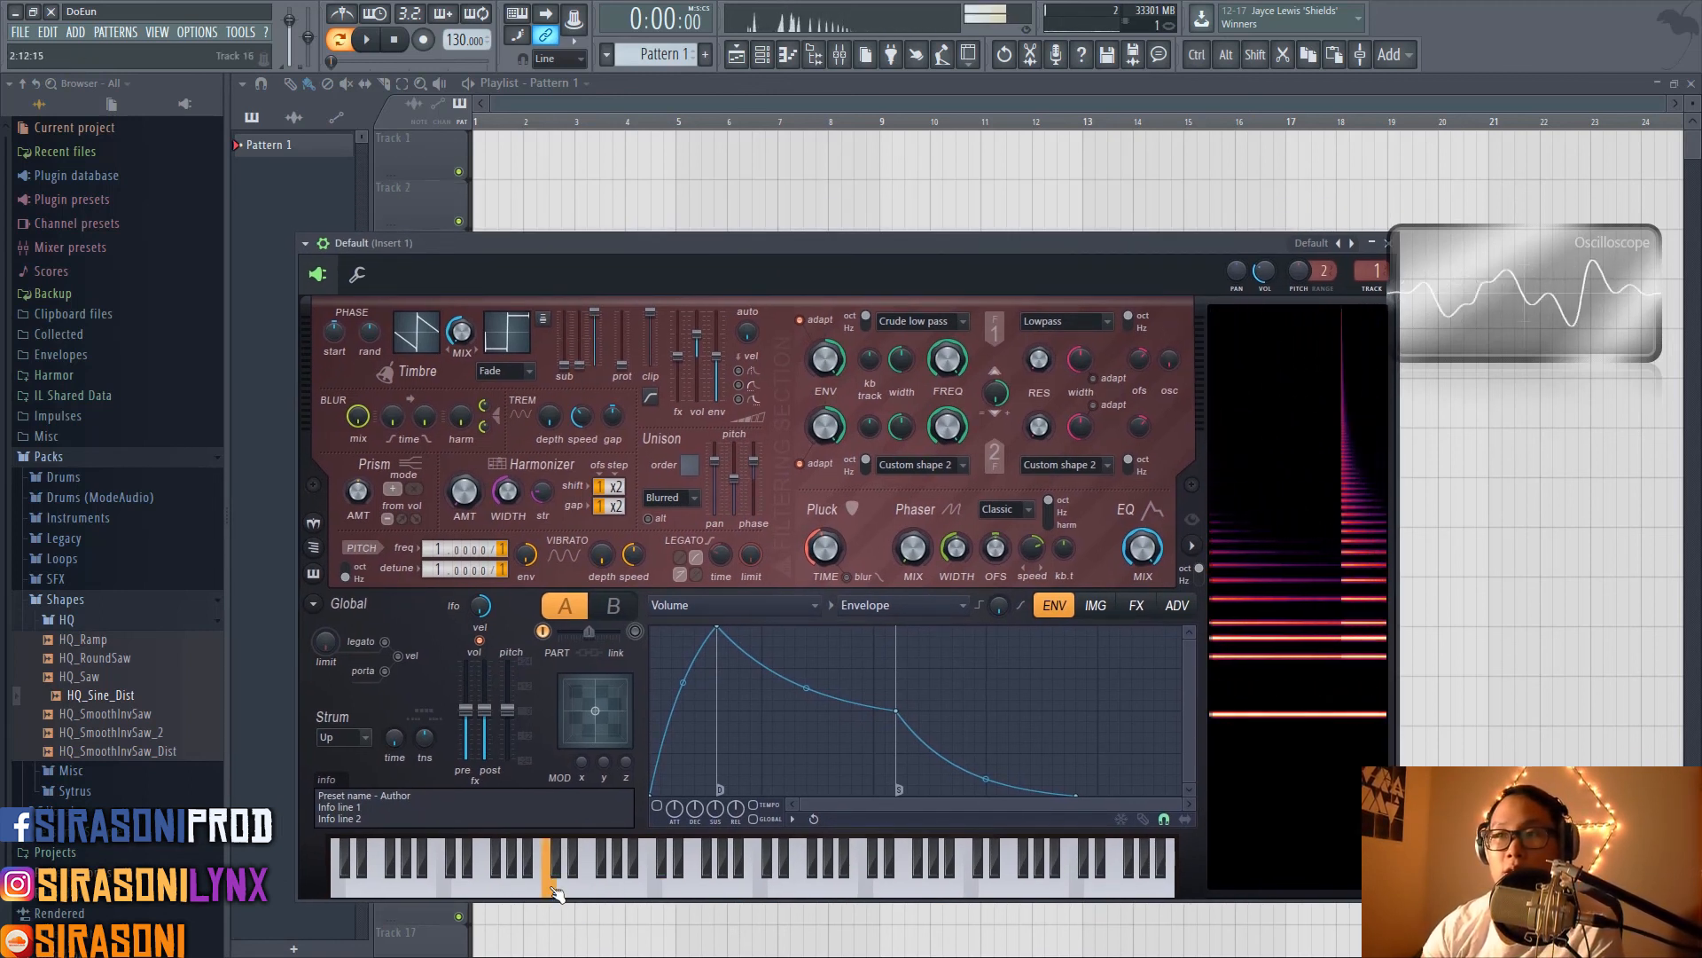
left_click(554, 888)
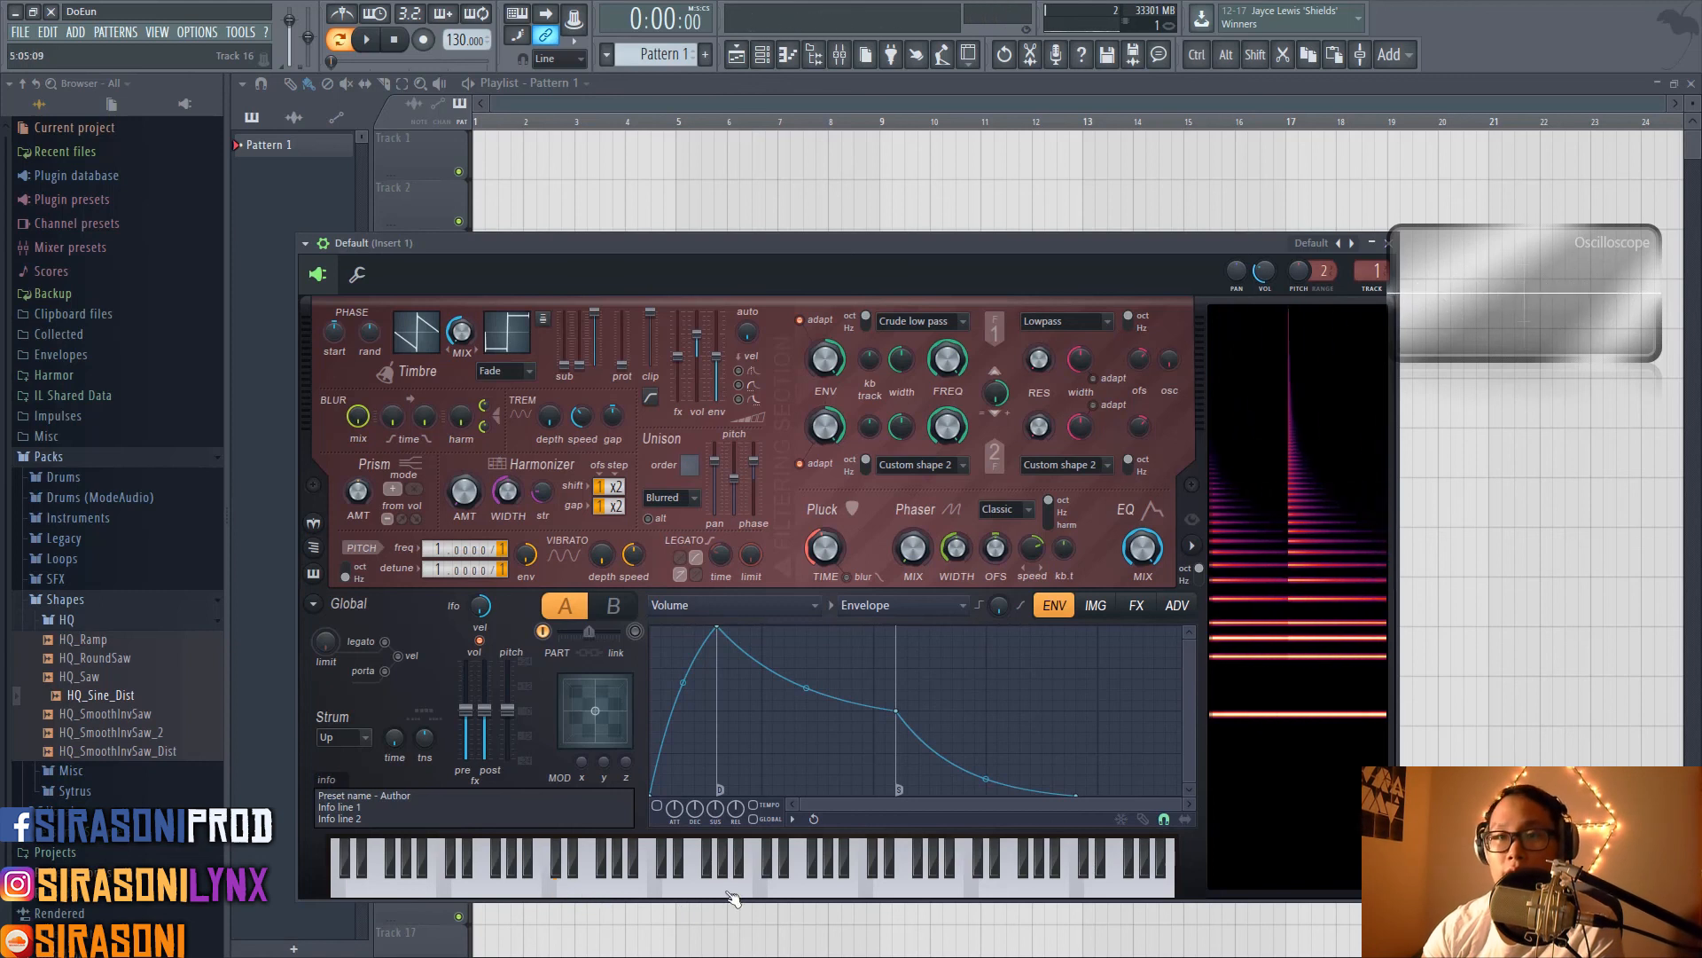
left_click(692, 891)
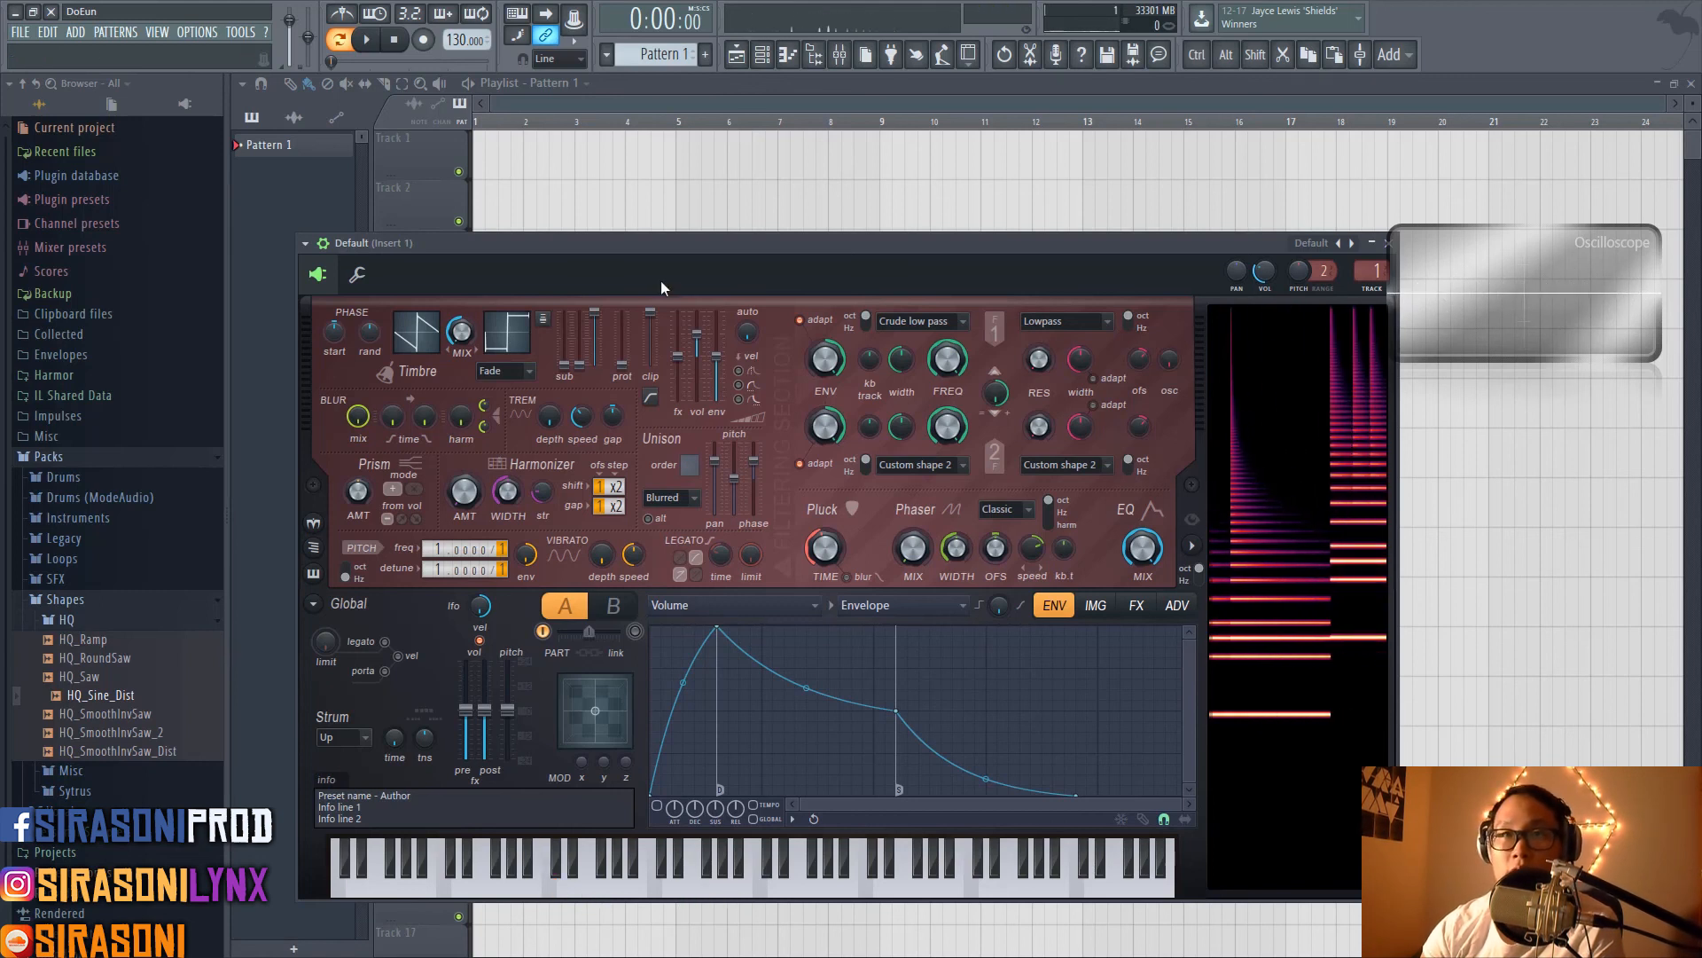
Move the Harmor window up, set the sub-harmonics to Below fundamental and lower their levels to minimum after auditioning them
left_click_drag(675, 243, 698, 143)
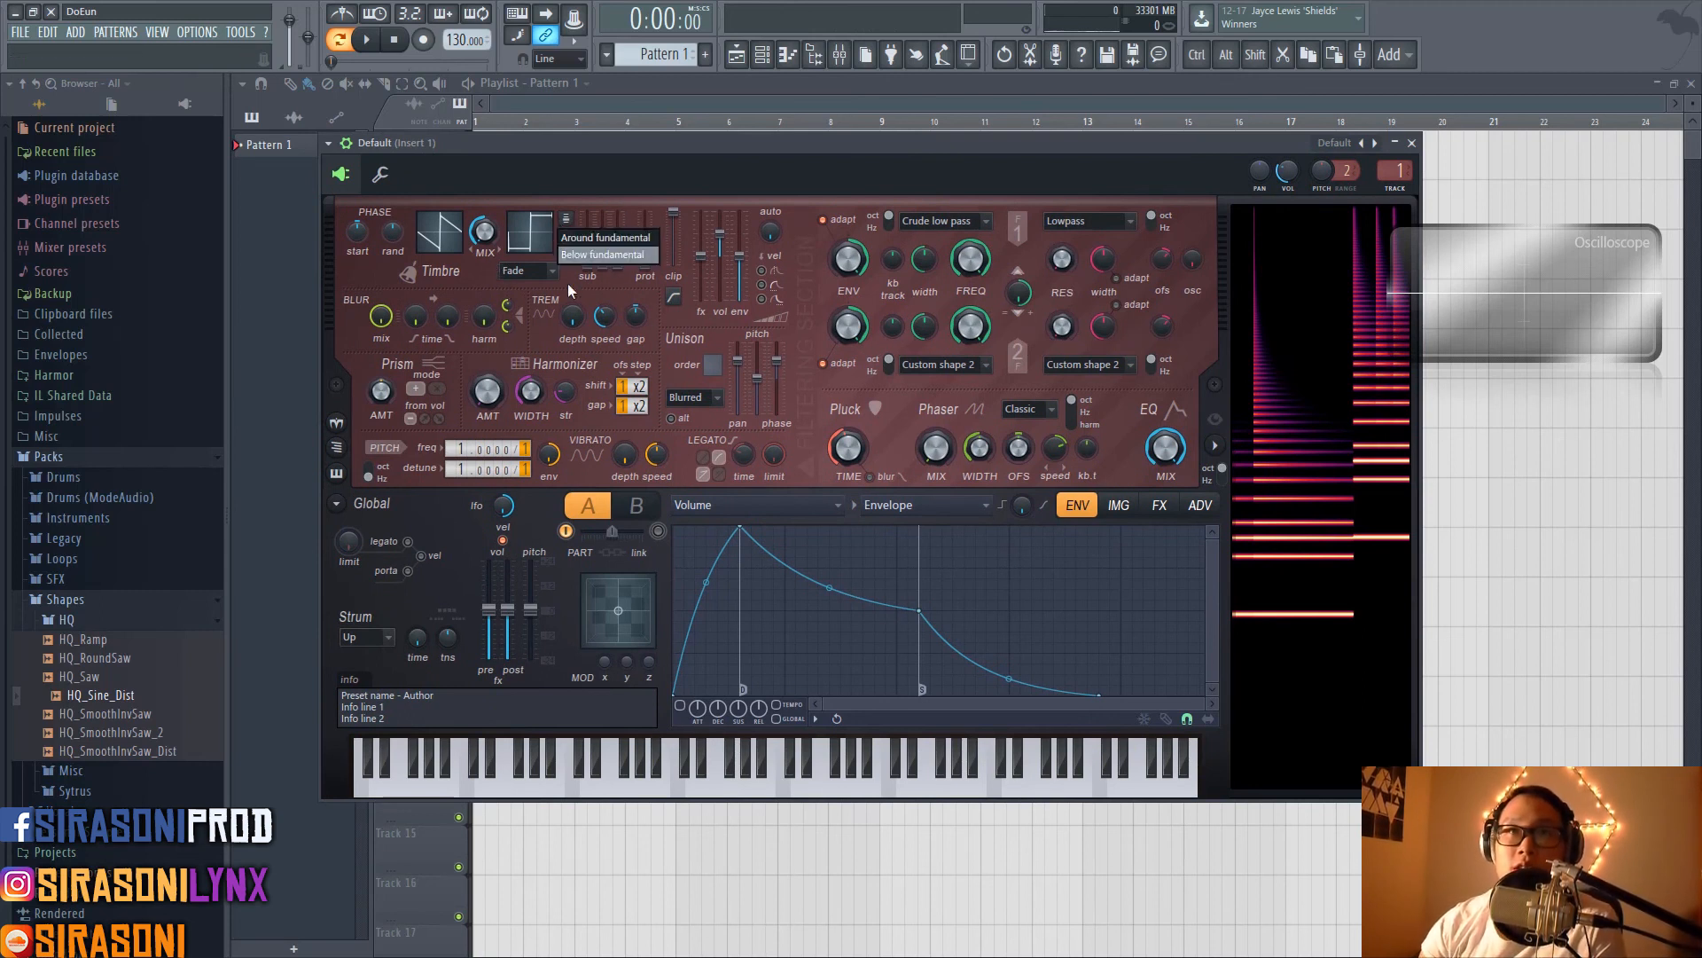
left_click_drag(592, 266, 603, 302)
left_click_drag(590, 244, 589, 293)
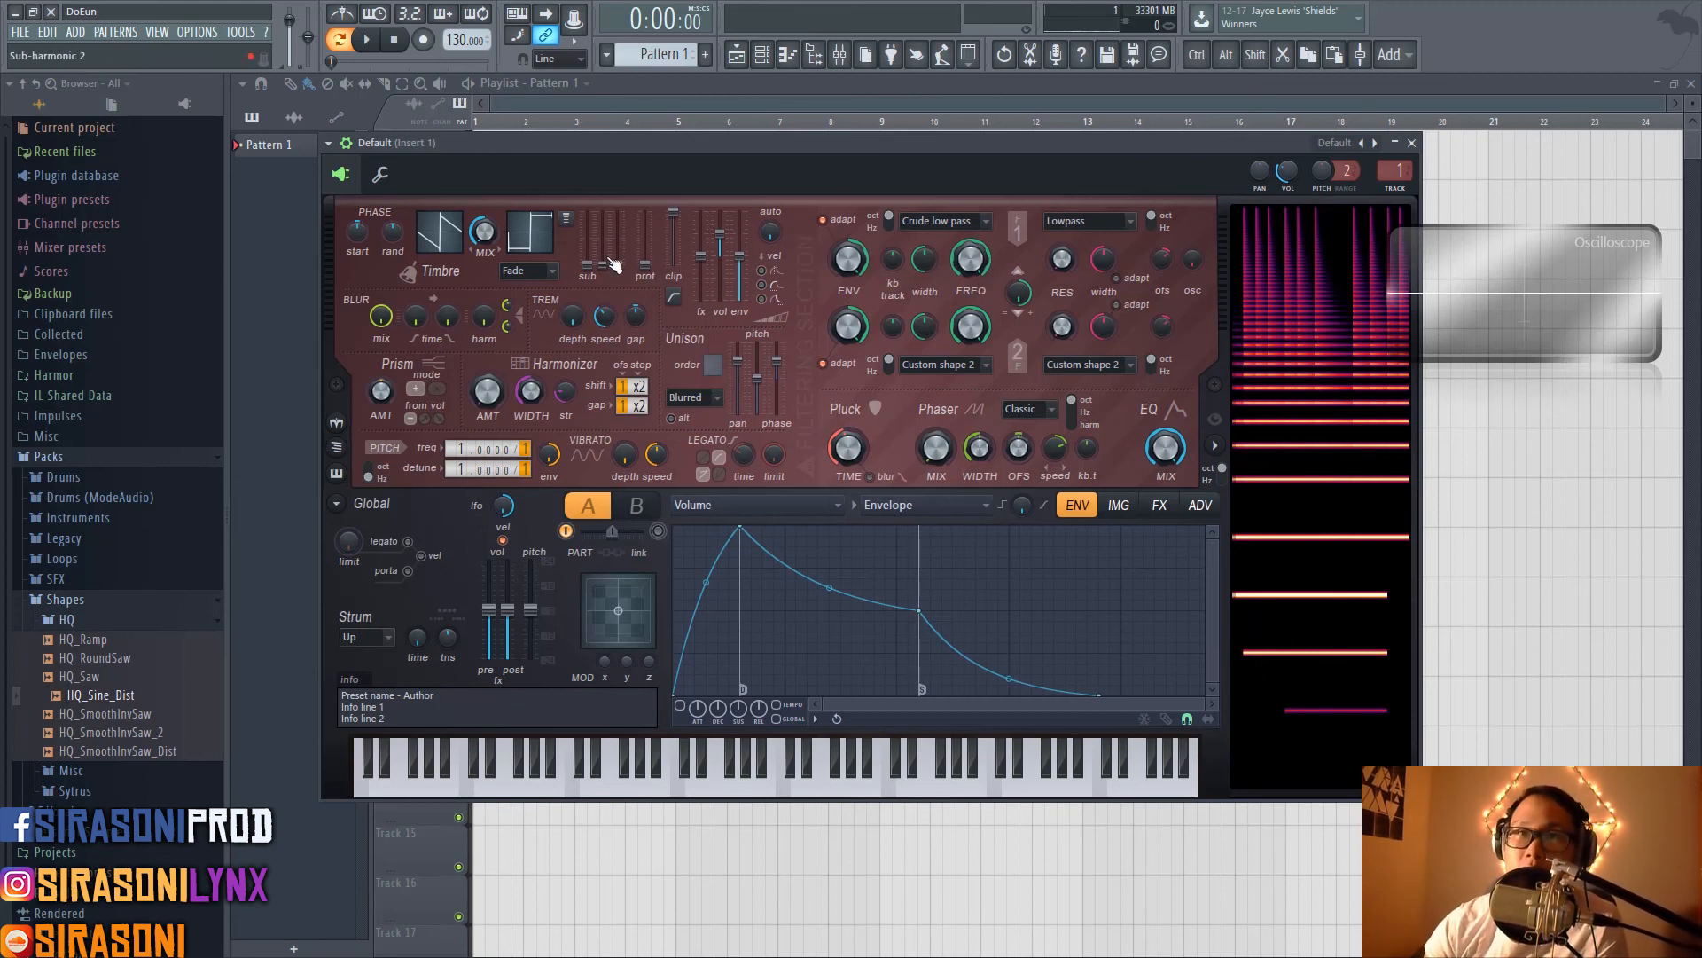
Raise the harmonic protection level to 0.0 dB and display the Harmonic protection graph
left_click_drag(647, 266, 647, 213)
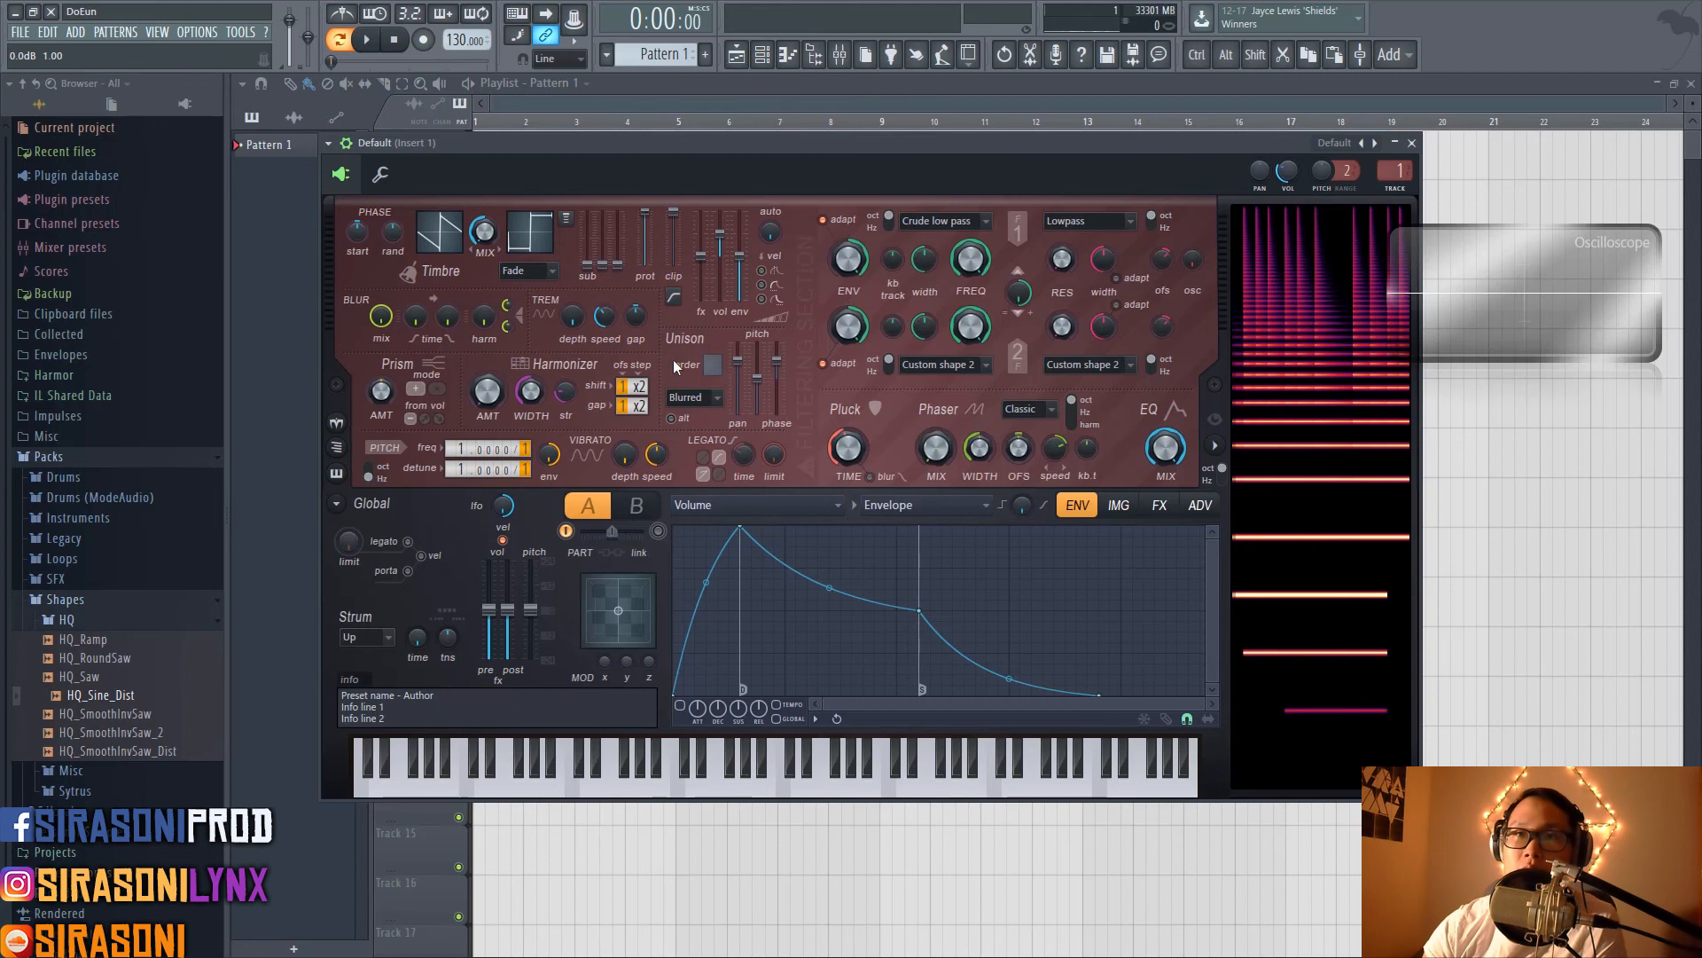
left_click(757, 518)
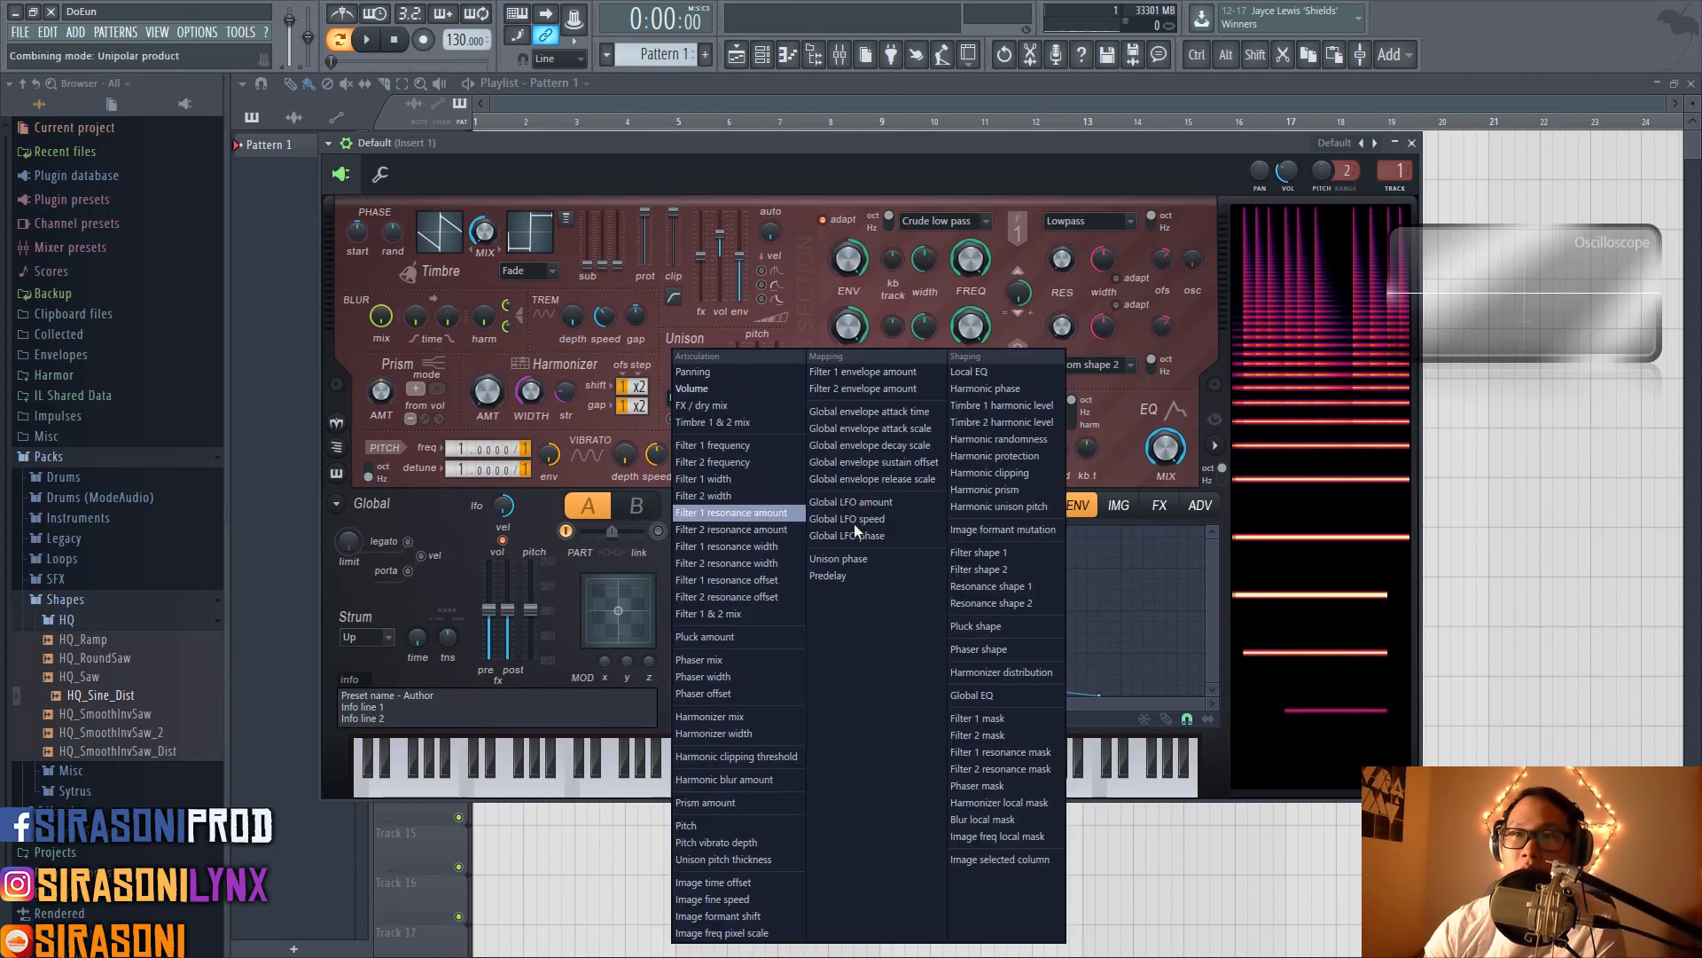
left_click(1002, 457)
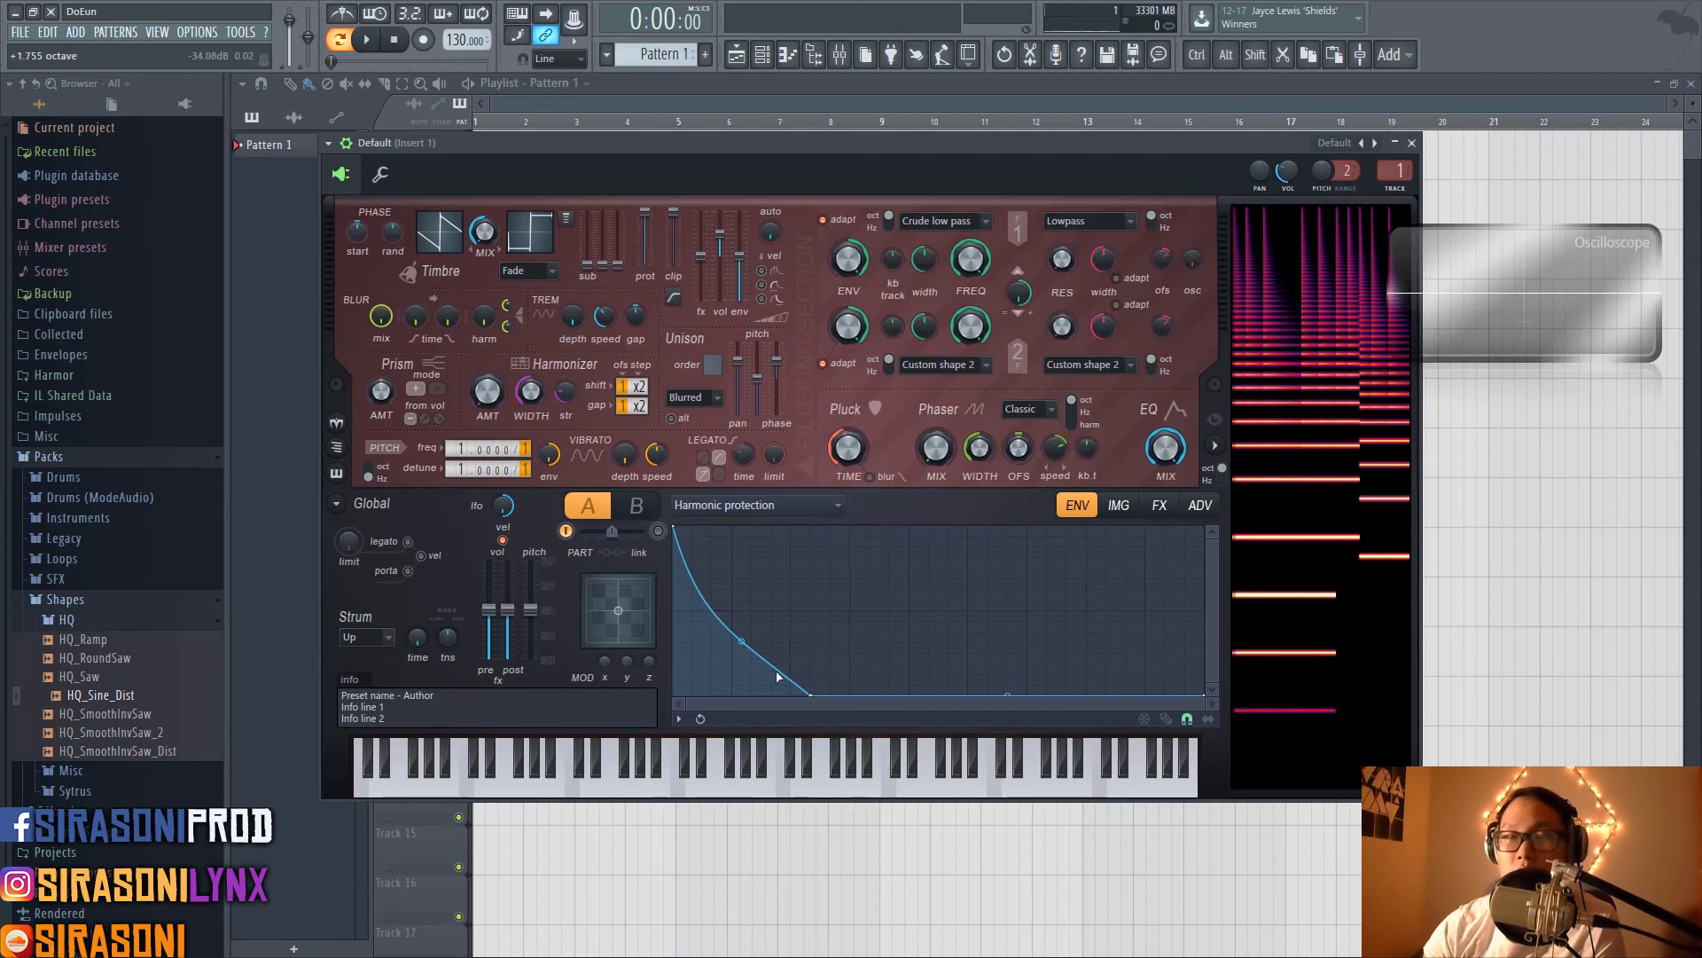
Reshape the harmonic protection curve into two full-level blocks, one over the lowest harmonics and one ending at +6 octaves
left_click_drag(777, 676, 837, 511)
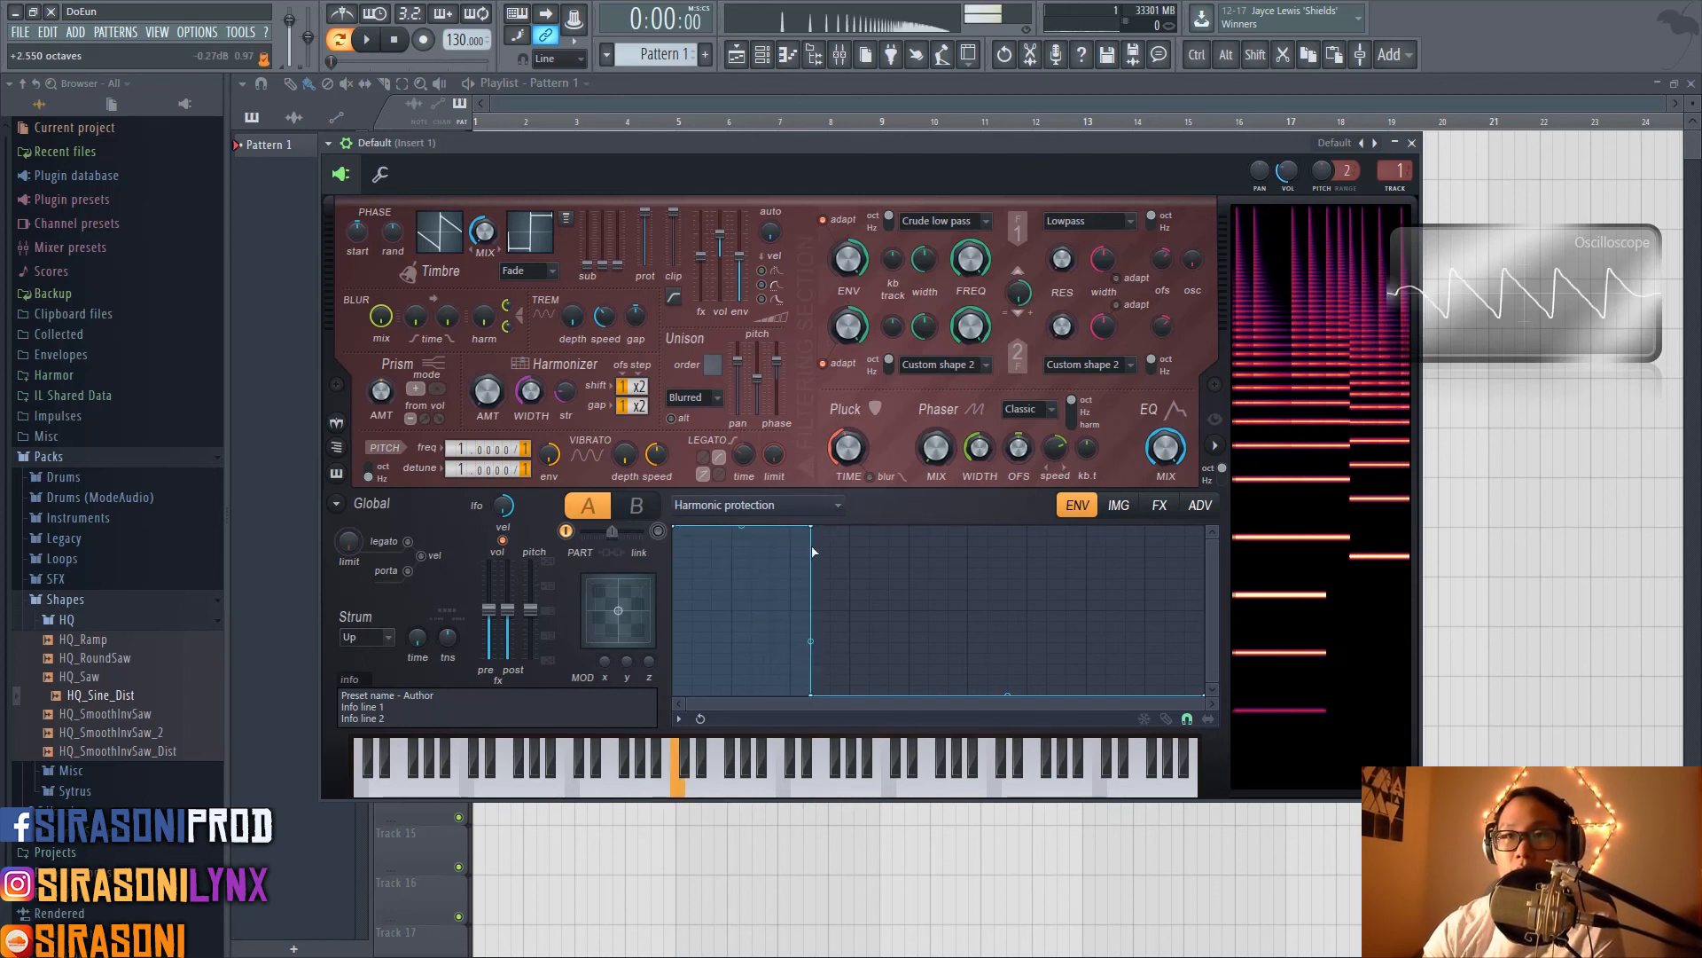
left_click_drag(909, 694, 896, 503)
left_click_drag(953, 578, 1028, 489)
left_click_drag(1049, 574, 1005, 734)
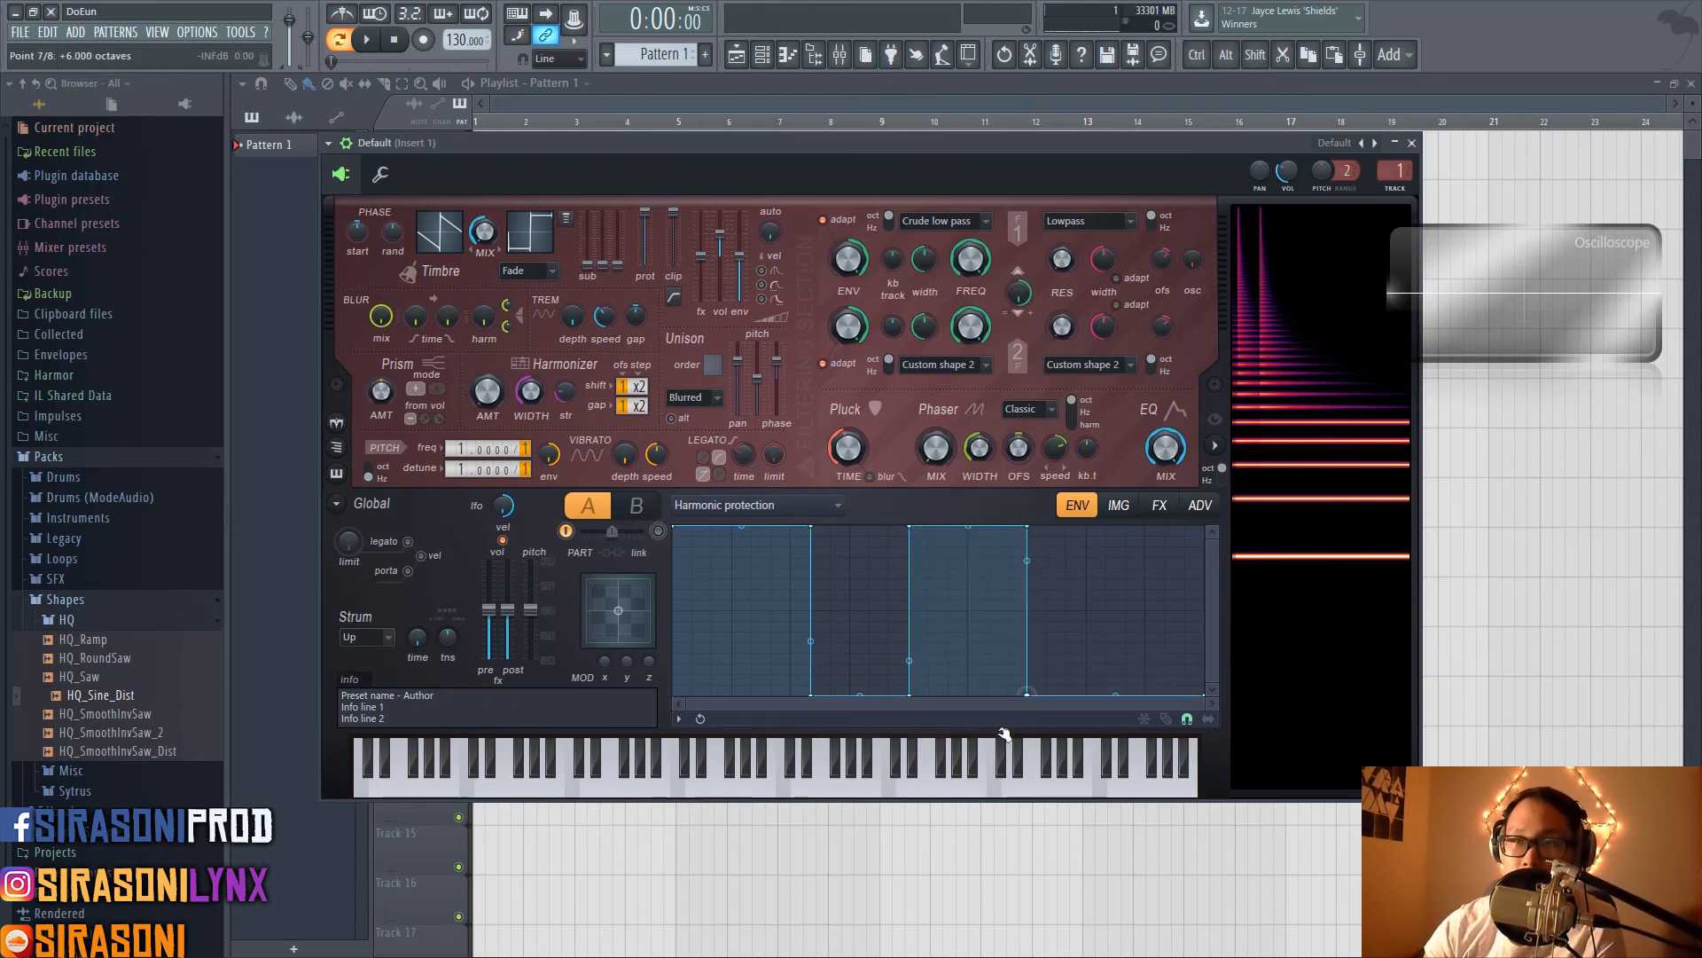
Play several notes to audition the two-block harmonic protection curve
key("z")
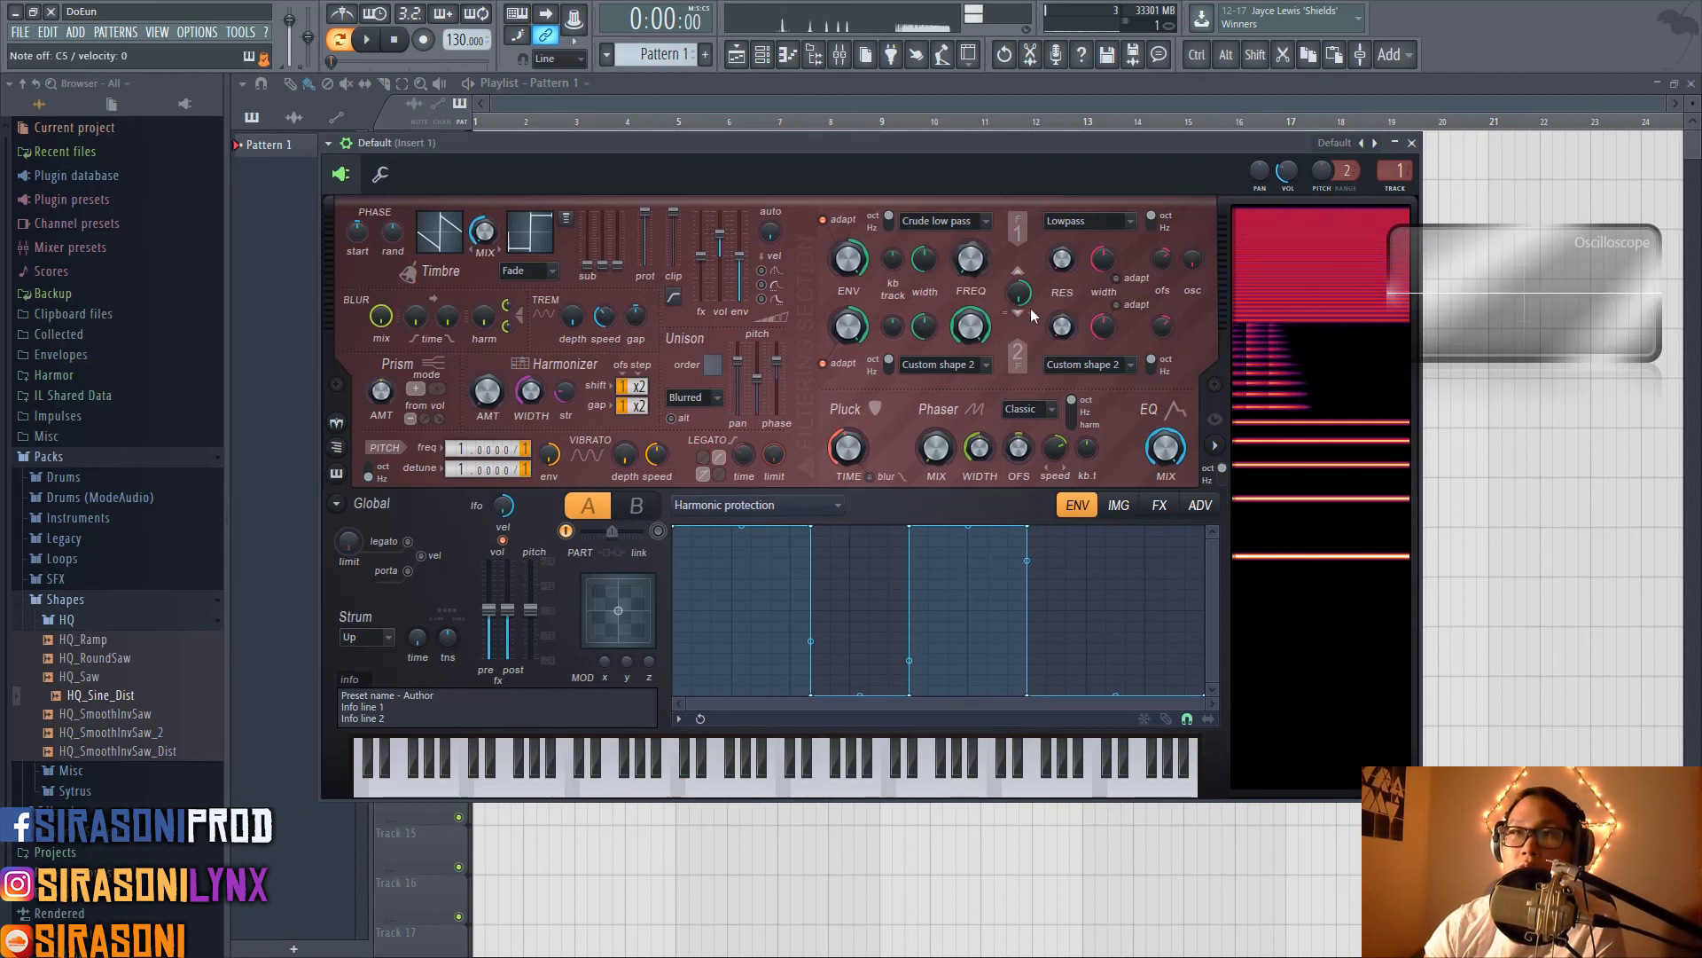
key("z")
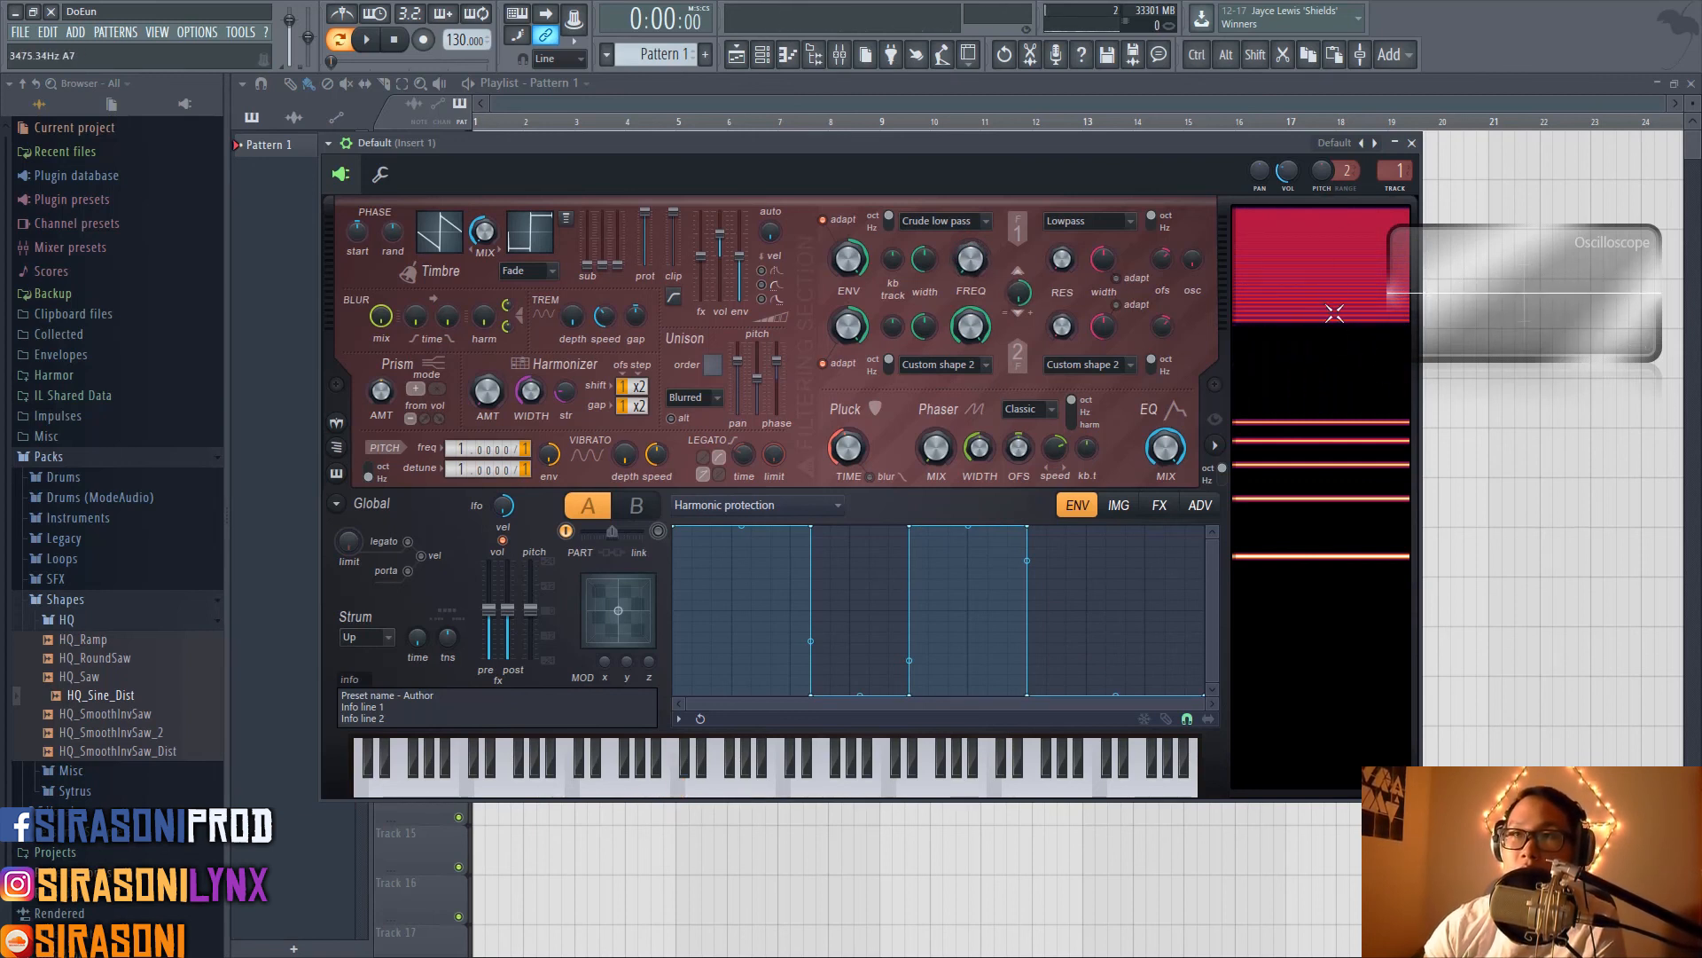
key("z")
key("z")
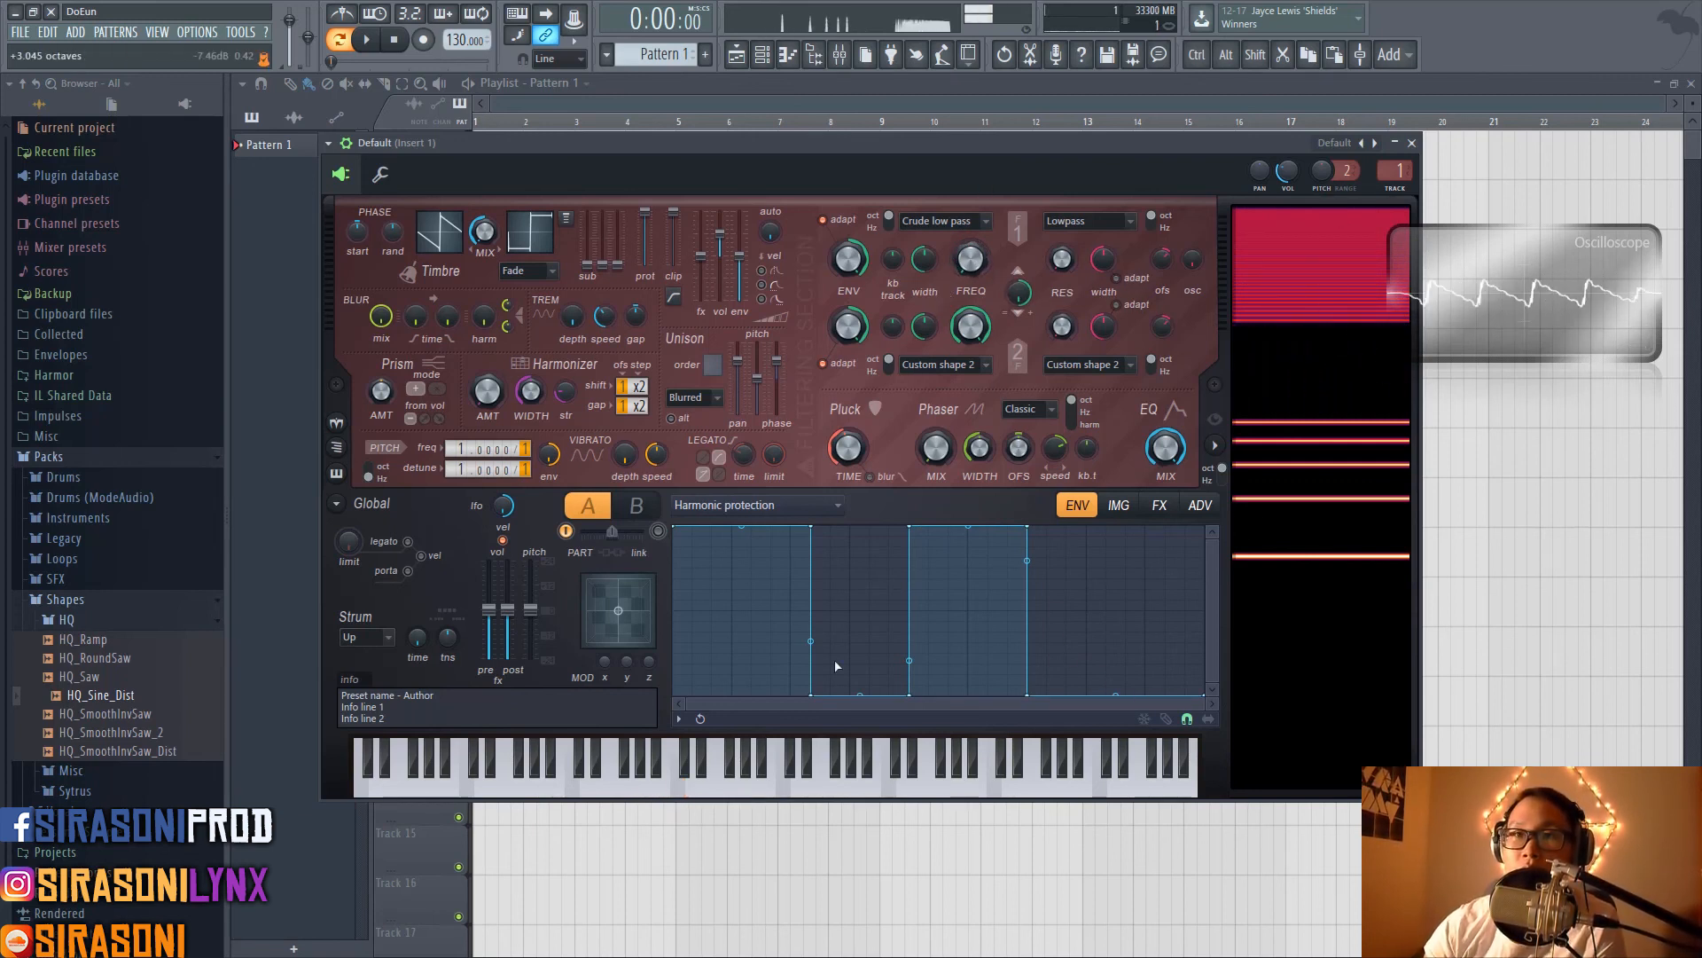
Reset the harmonic protection curve, audition it while sweeping the filter 1 frequency, and lower the protection level to minimum
left_click(677, 718)
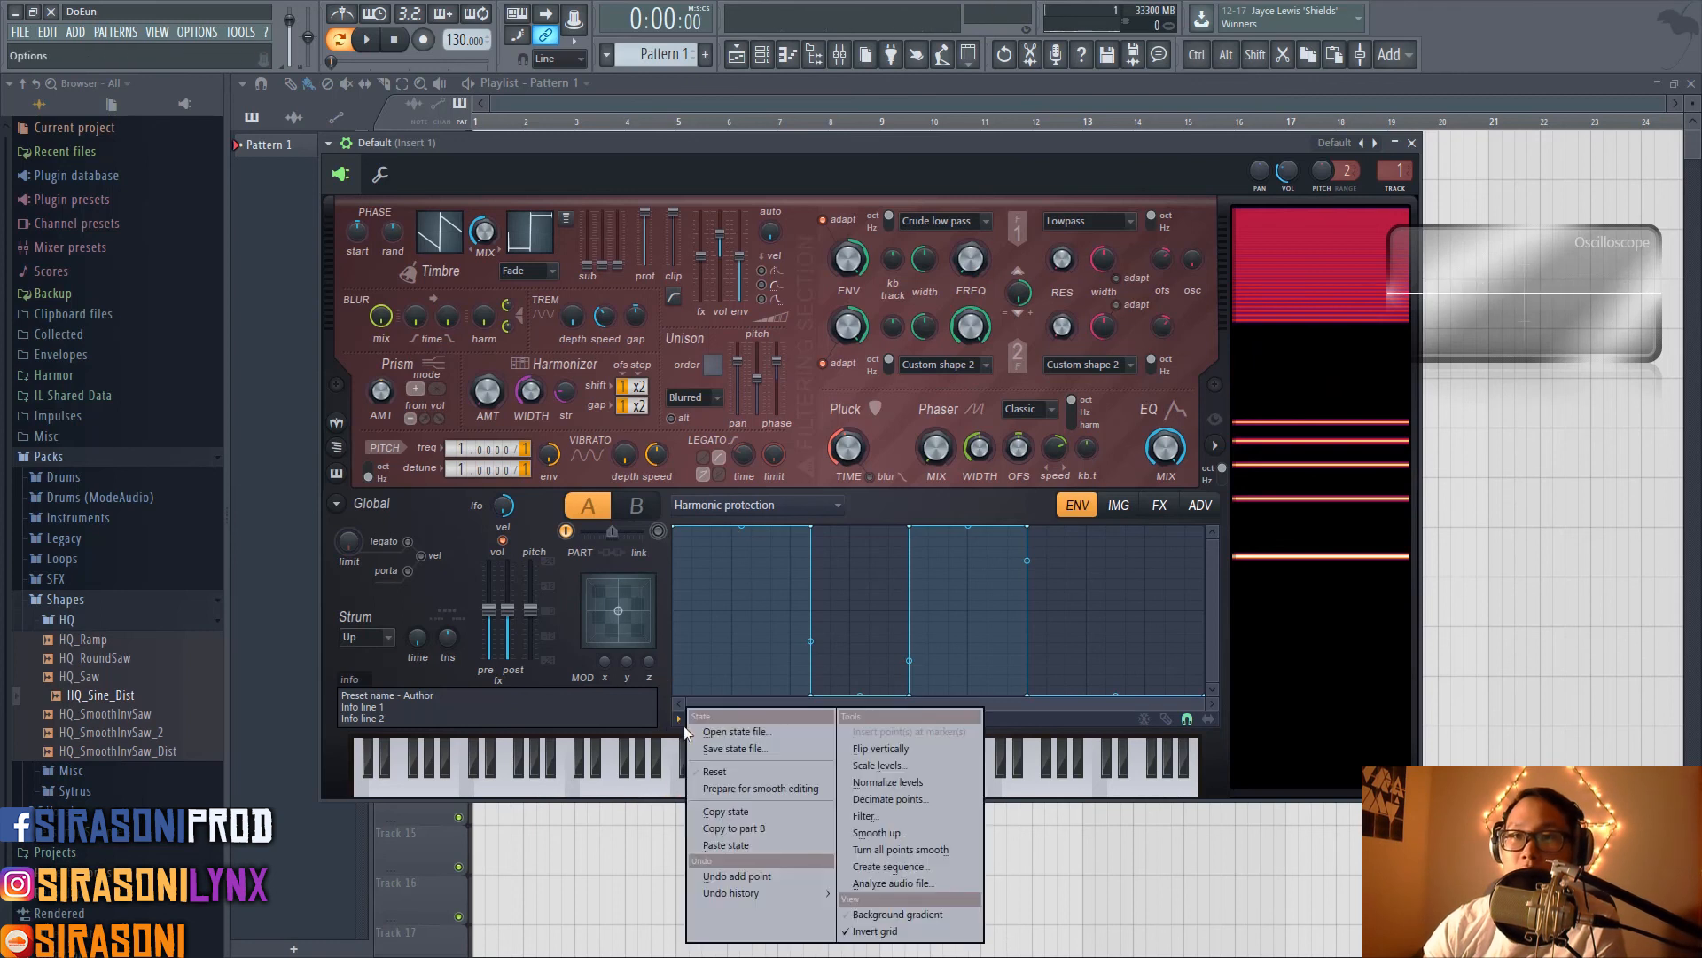
left_click(720, 765)
key("z")
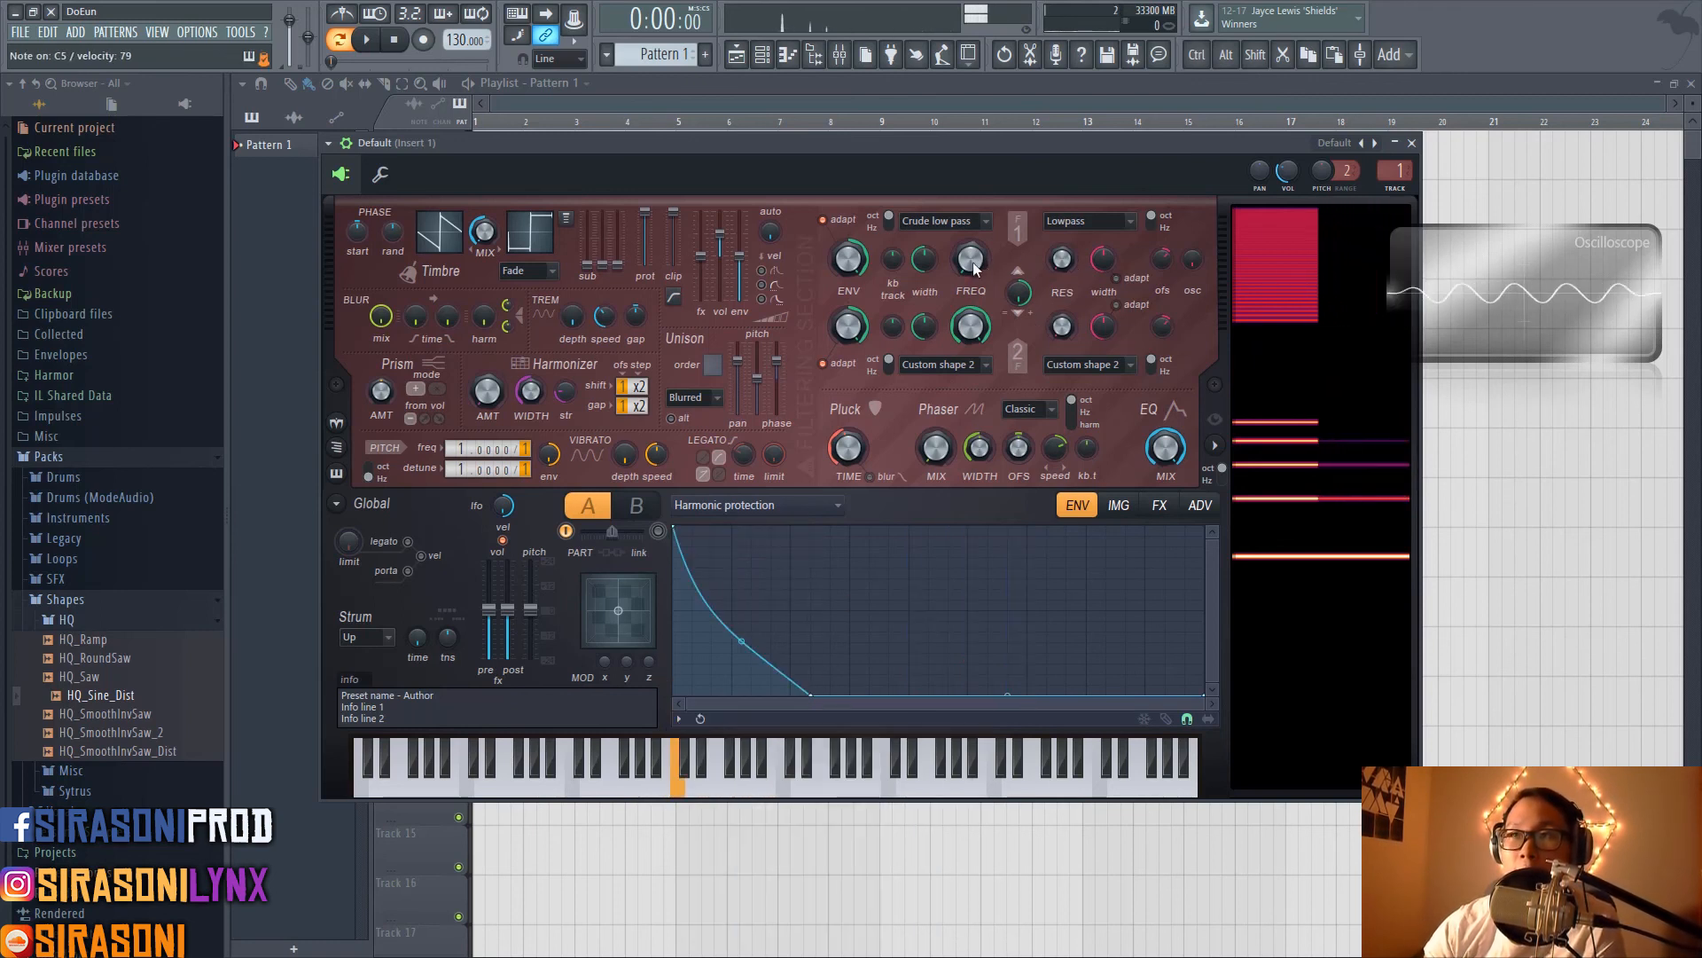
left_click_drag(970, 258, 970, 204)
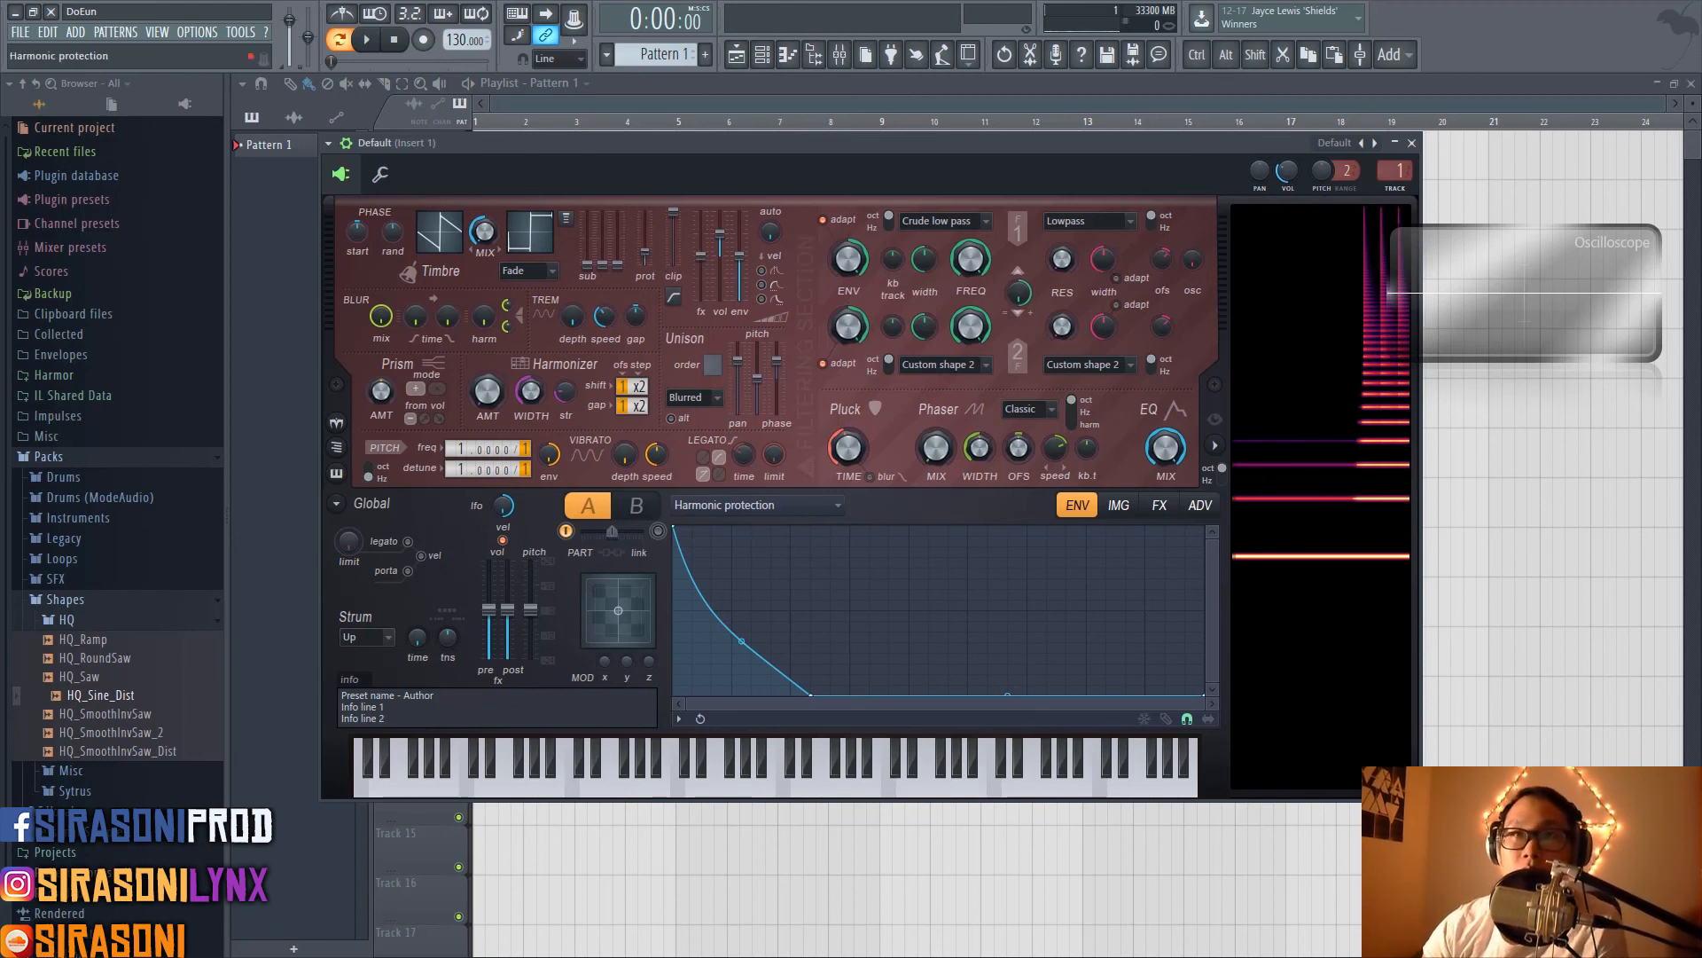
Review the harmonic clipping mode options and move Blur ahead of Pluck in part A's unit processing order
left_click(674, 299)
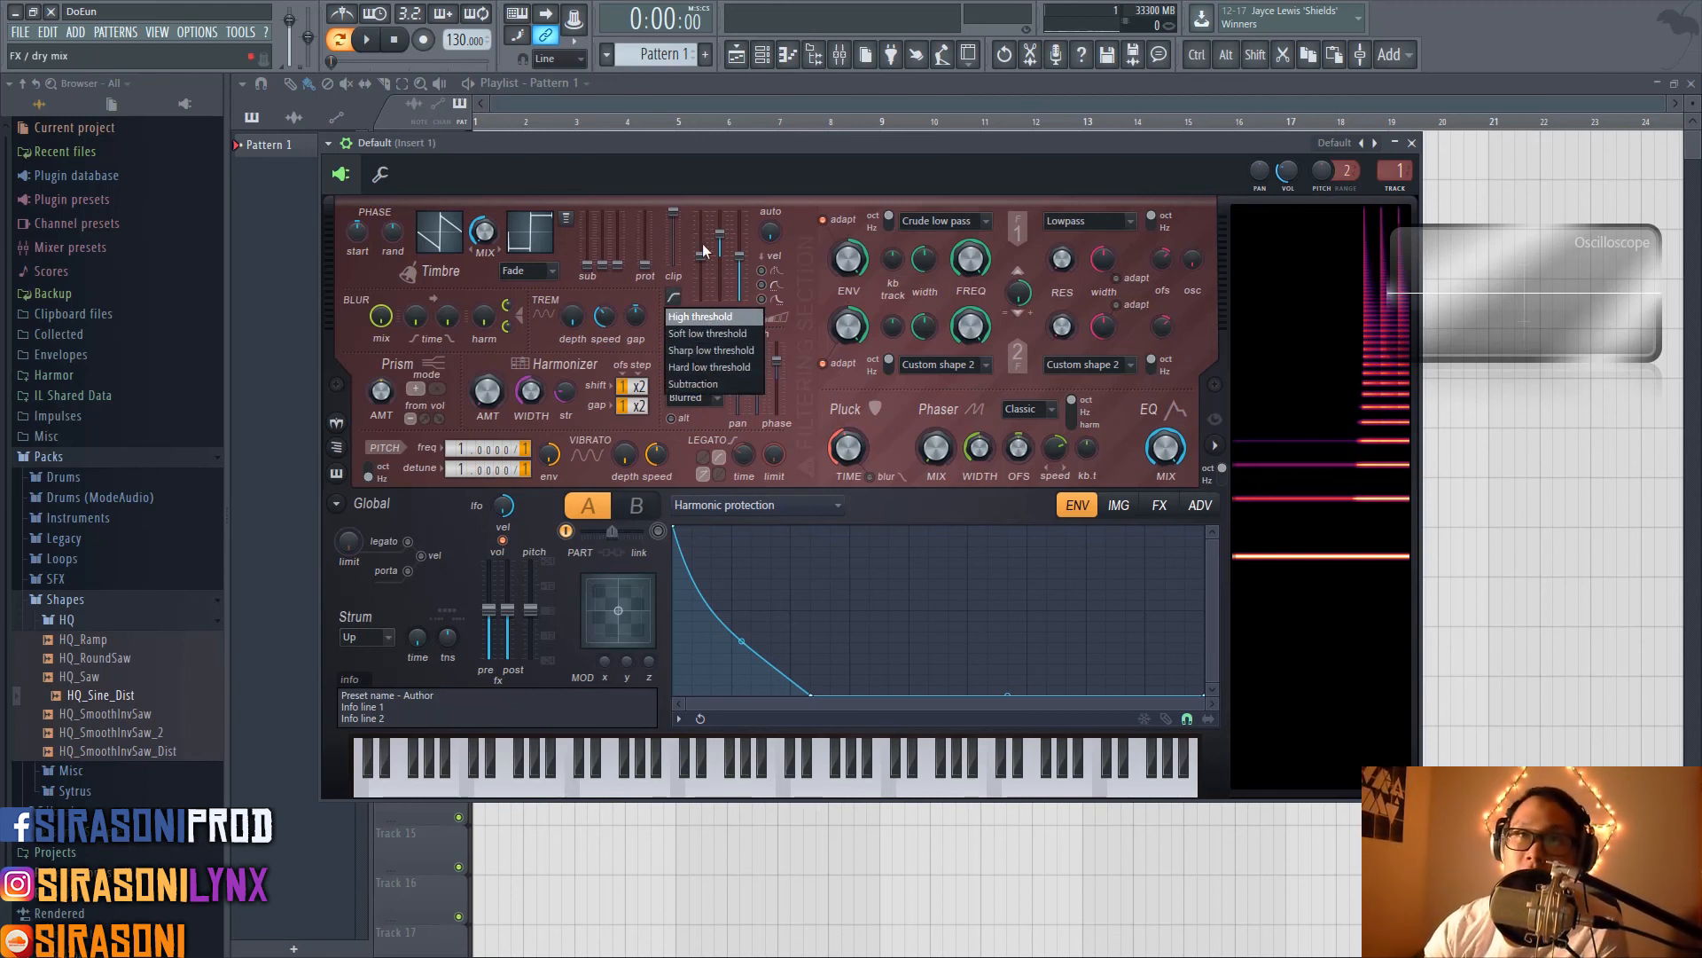
left_click(687, 182)
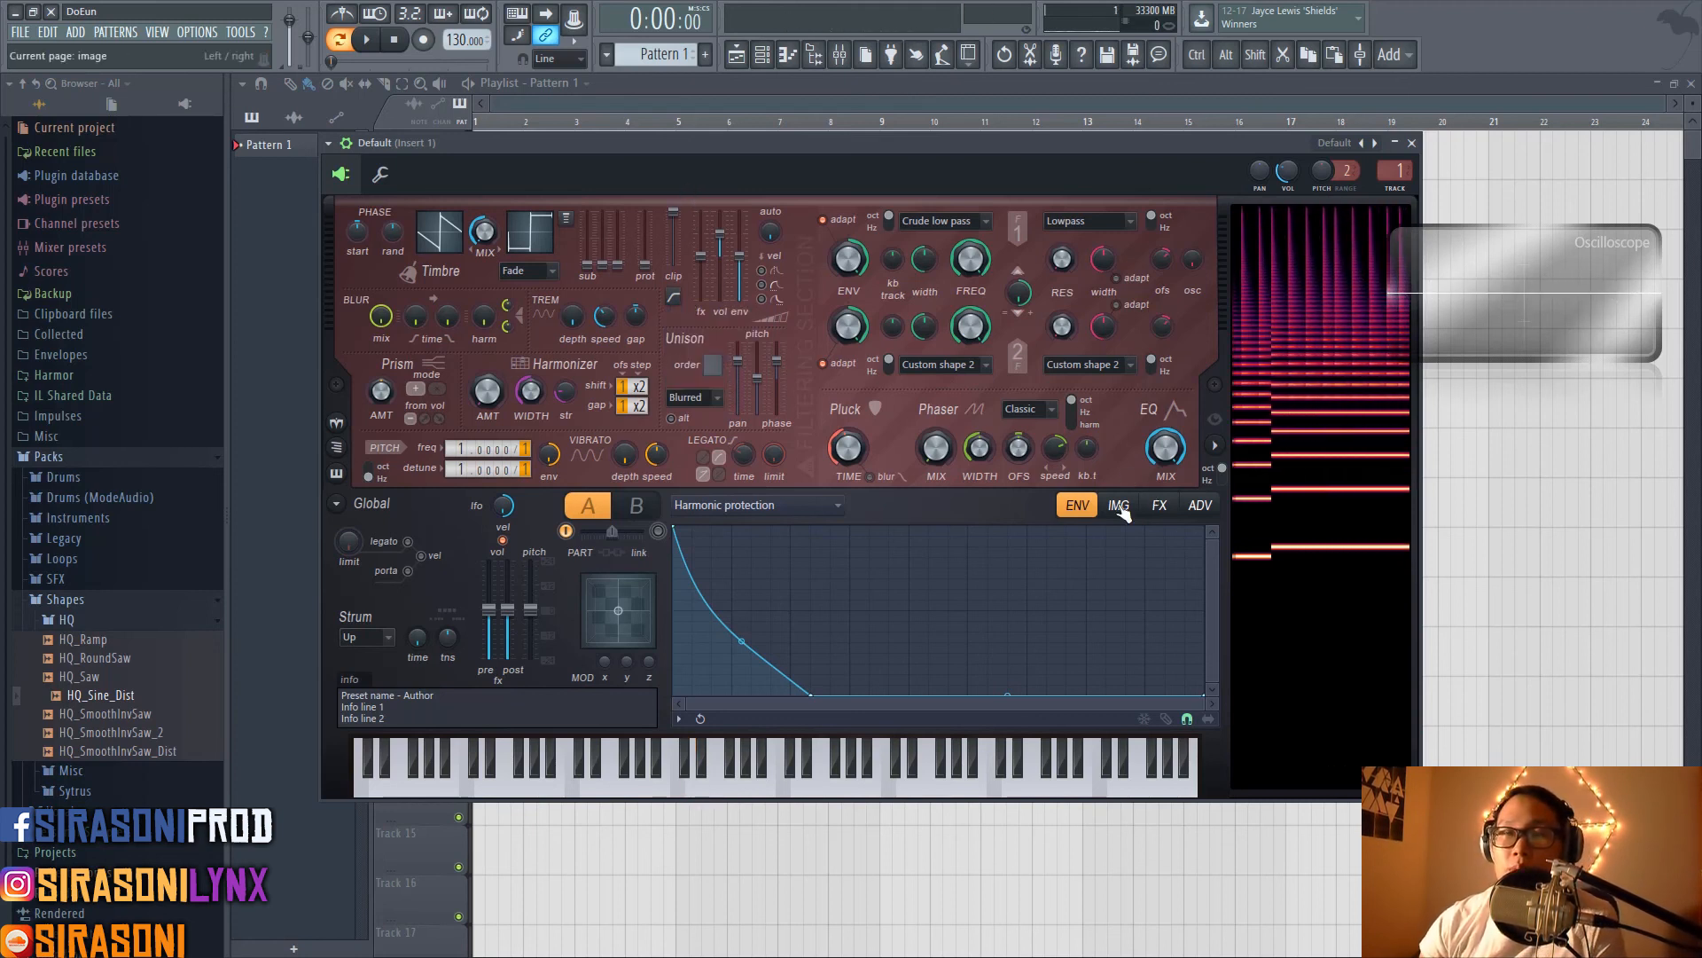
left_click(1200, 504)
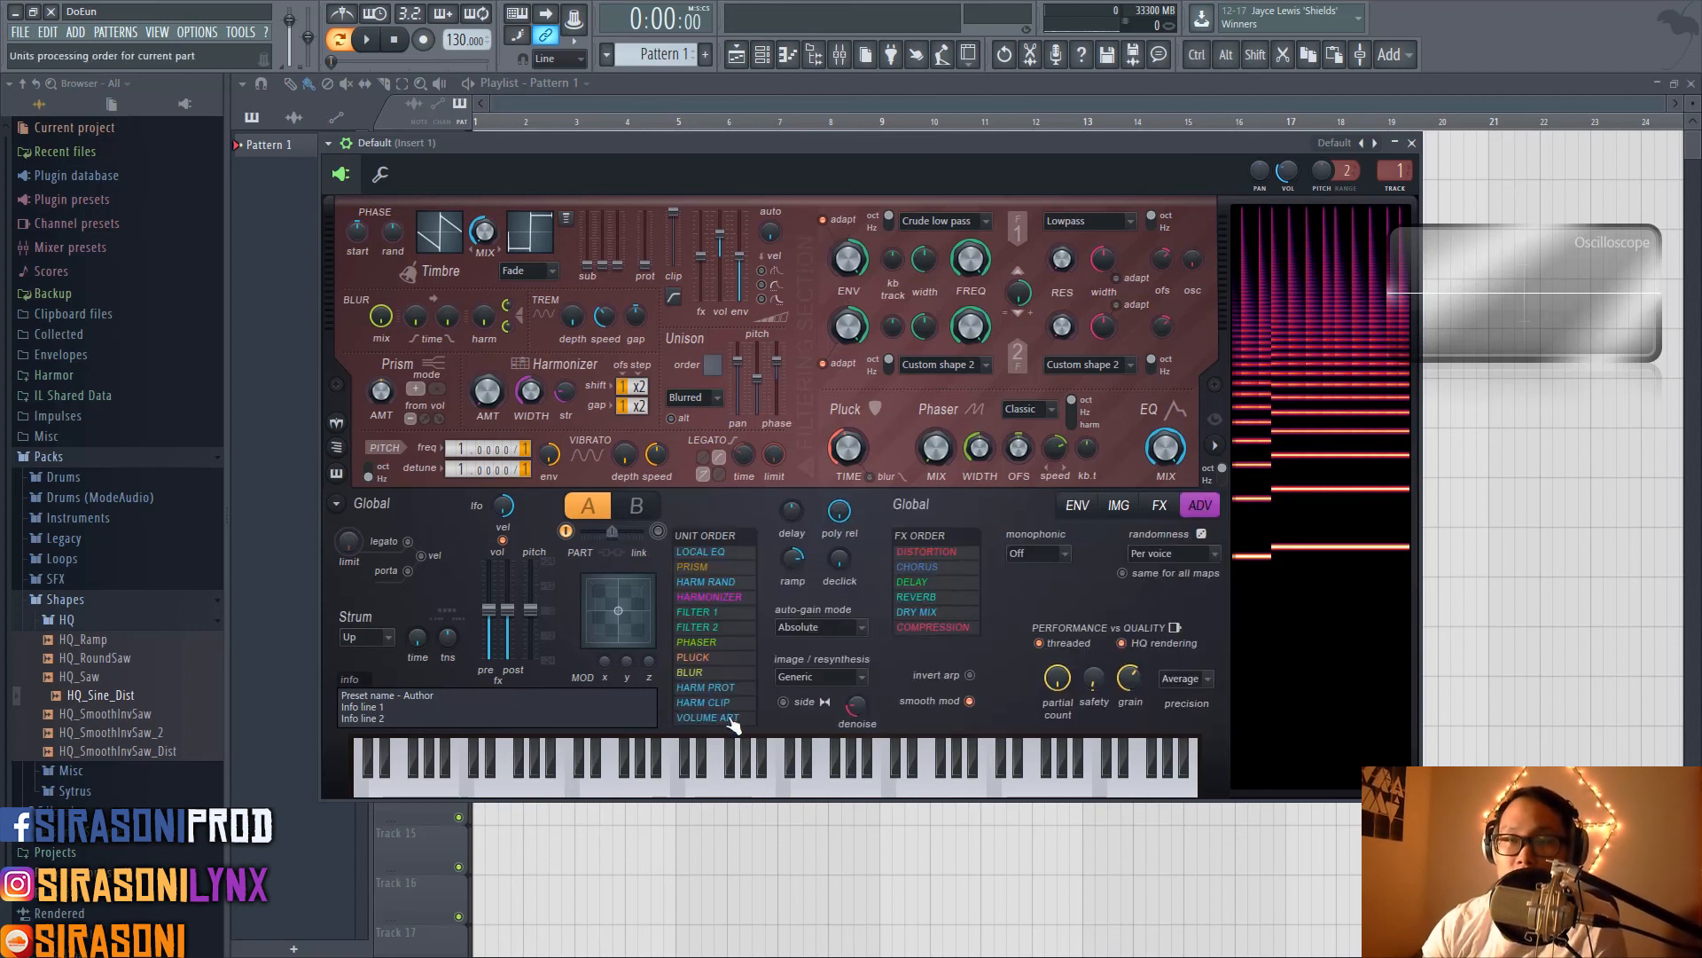
scroll(726, 677, "up", 1)
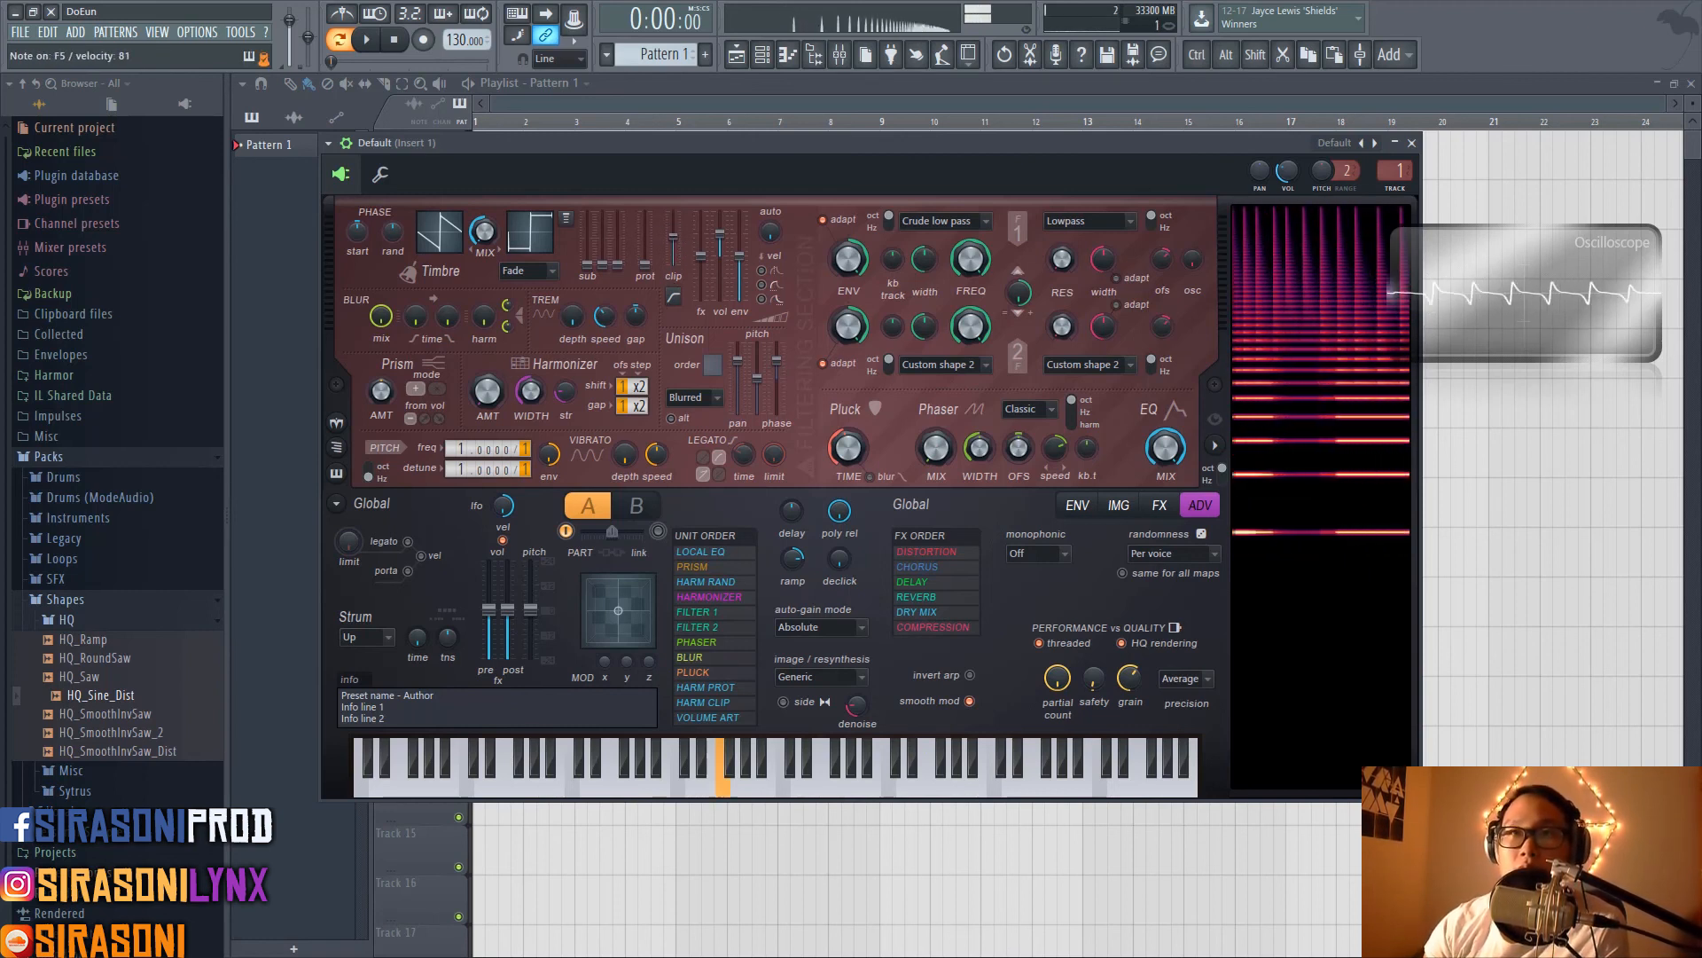
Display the Harmonic clipping graph for part A
left_click(1076, 506)
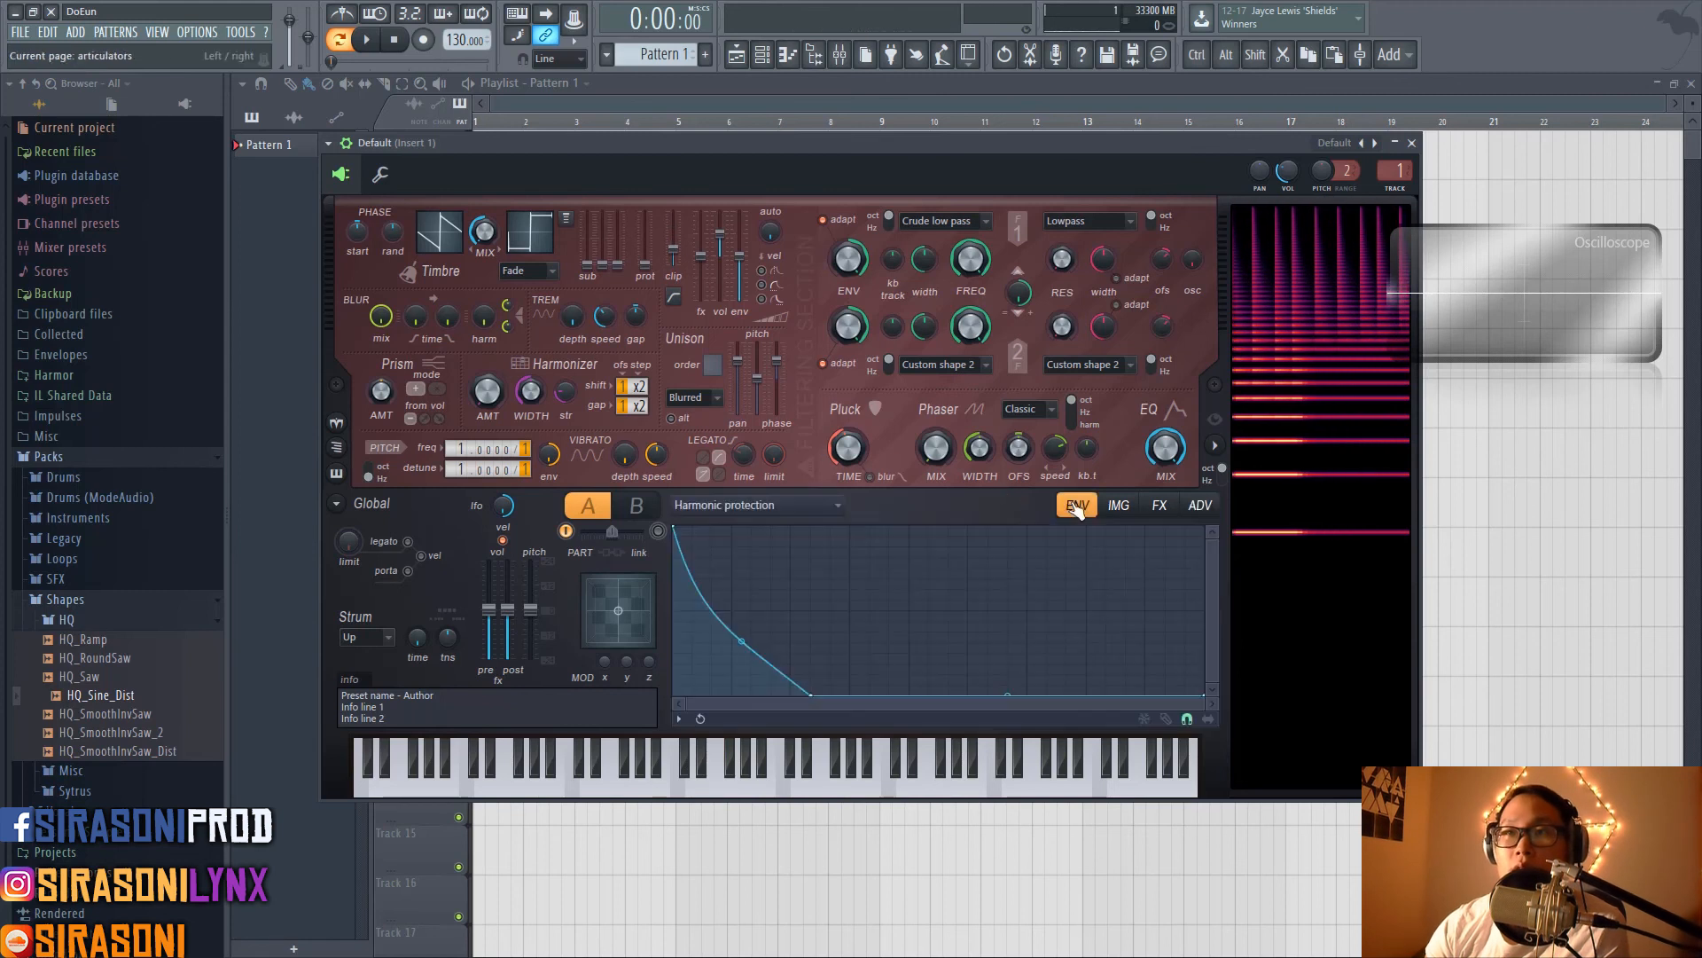
left_click(747, 514)
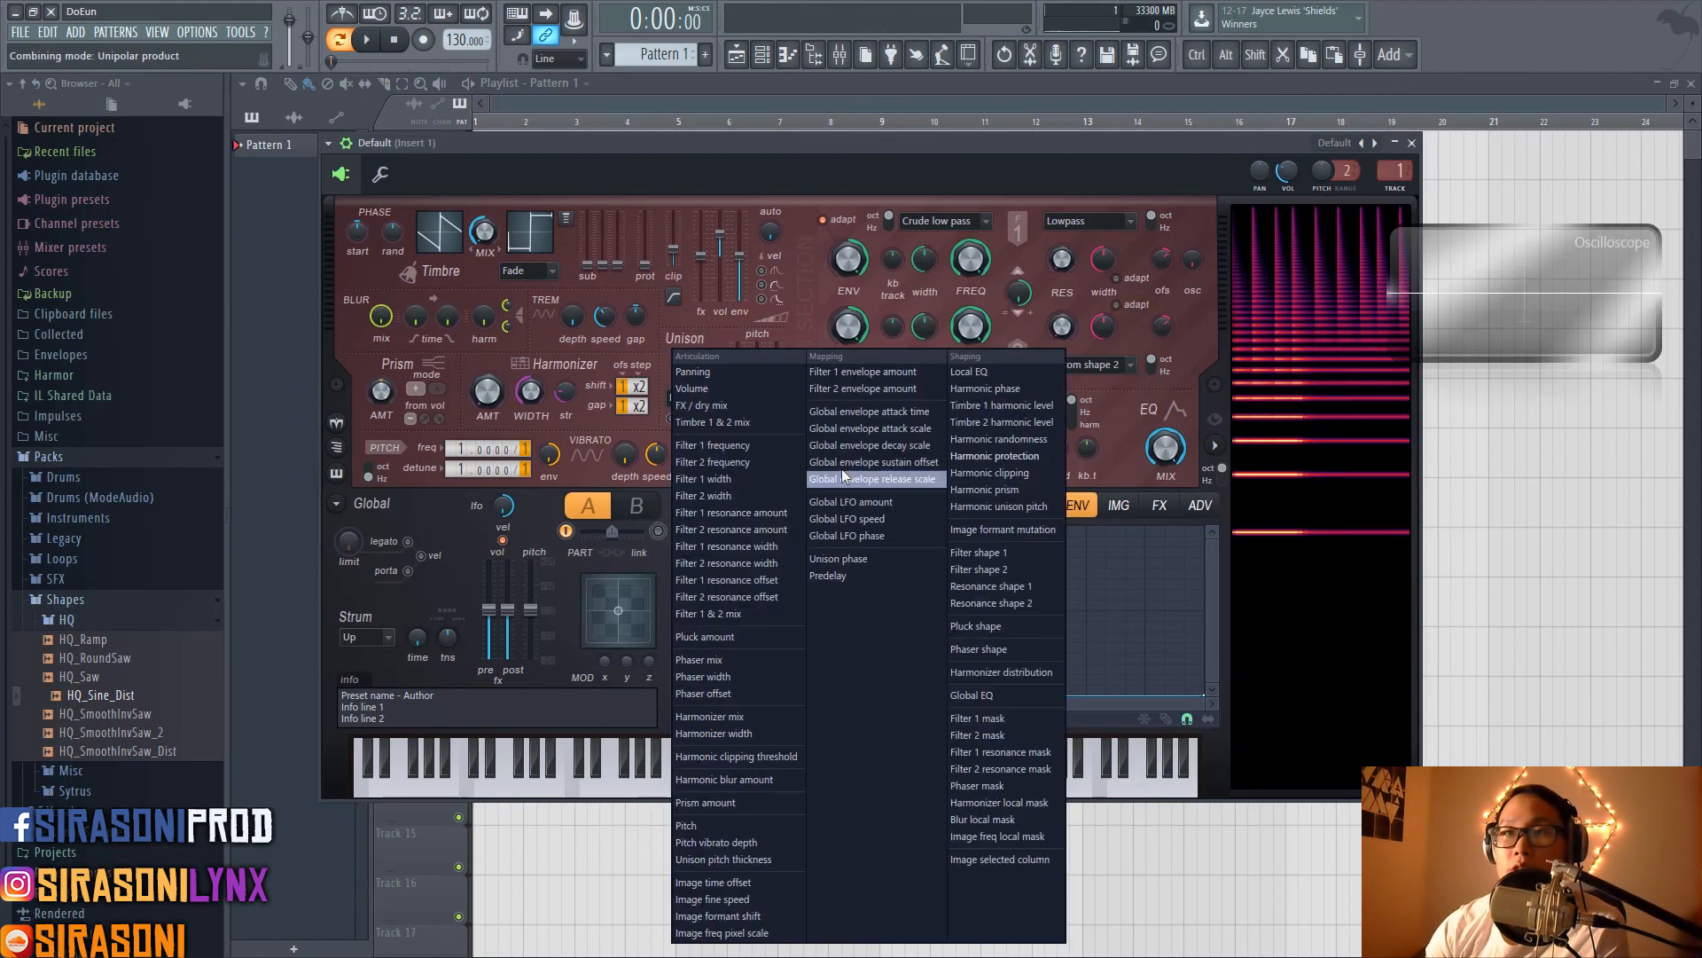
left_click(1009, 474)
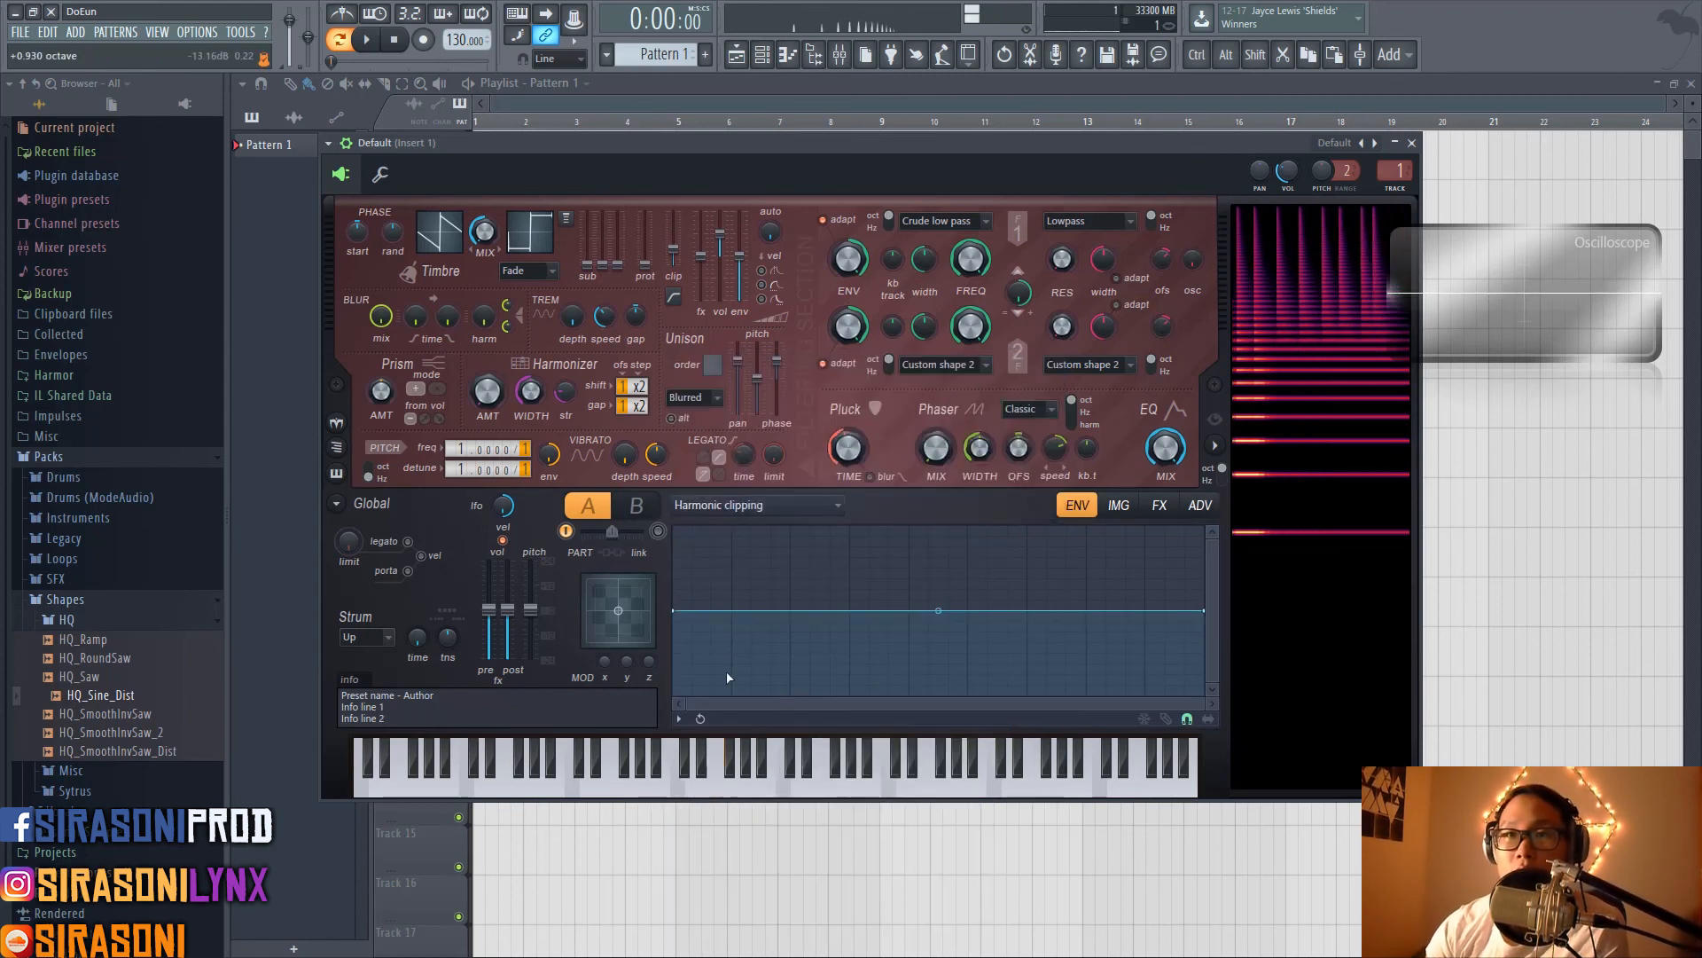
Reshape the harmonic clipping curve into one full-level block just above the lowest harmonics, with minimum level from there up to +9 octaves
left_click_drag(938, 610, 640, 784)
right_click(742, 660)
left_click_drag(741, 661, 725, 753)
right_click(785, 634)
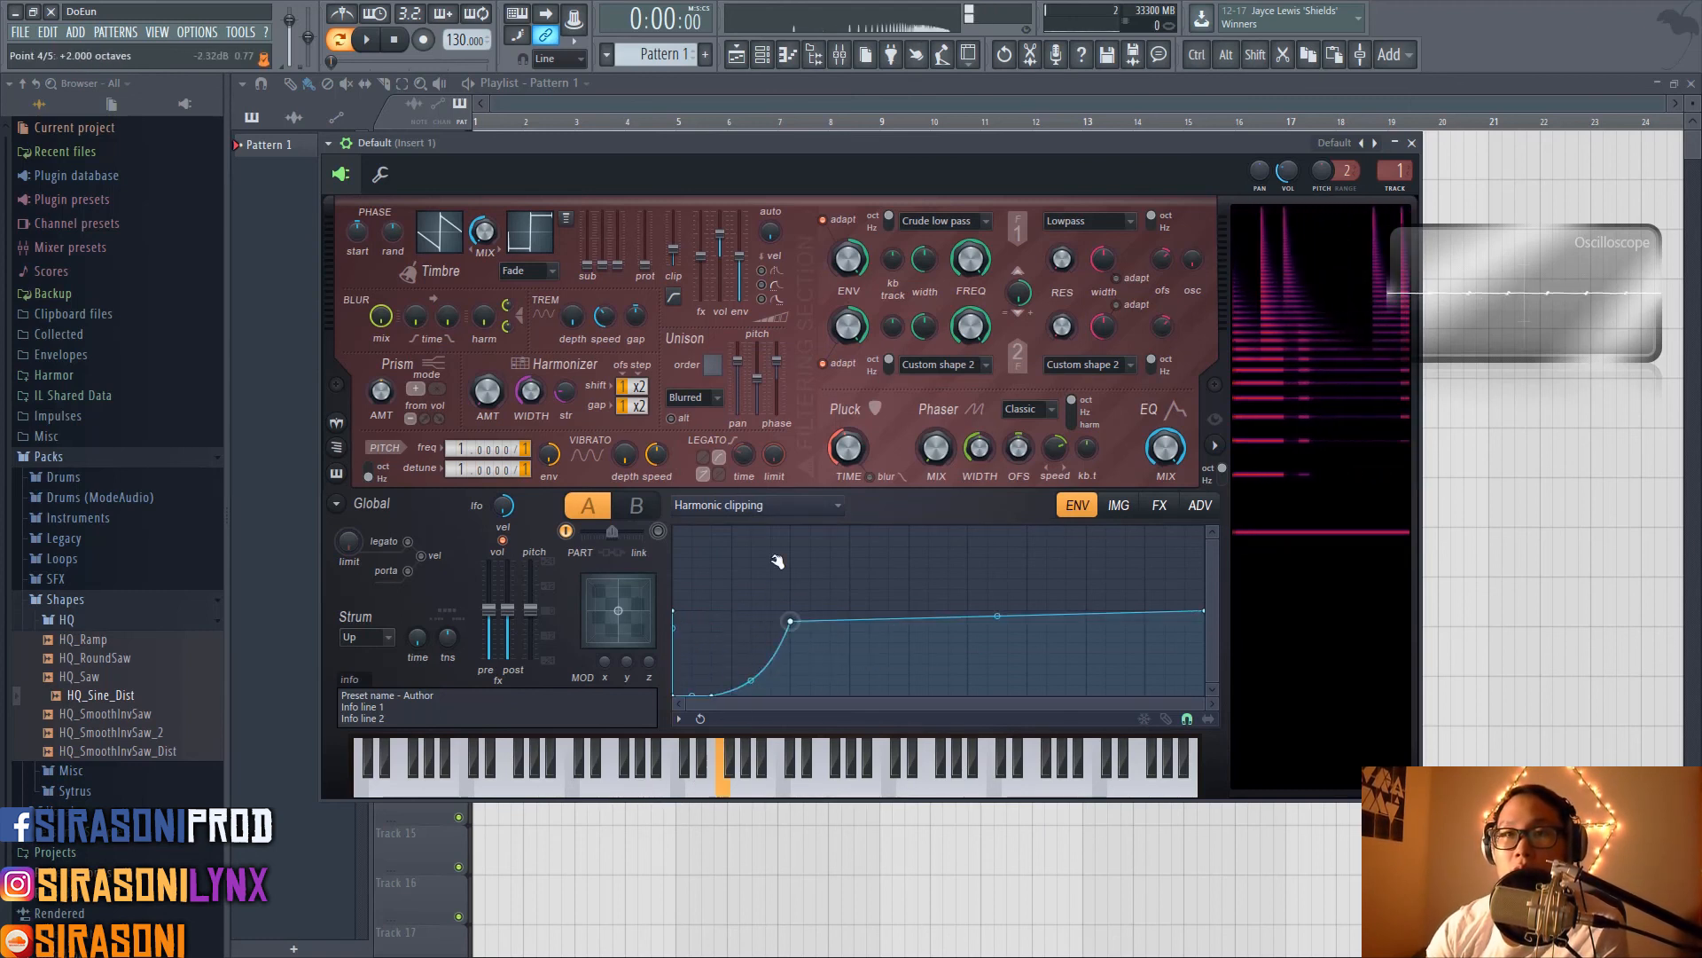
left_click_drag(773, 556, 719, 453)
right_click(840, 610)
left_click_drag(840, 610, 835, 508)
right_click(871, 627)
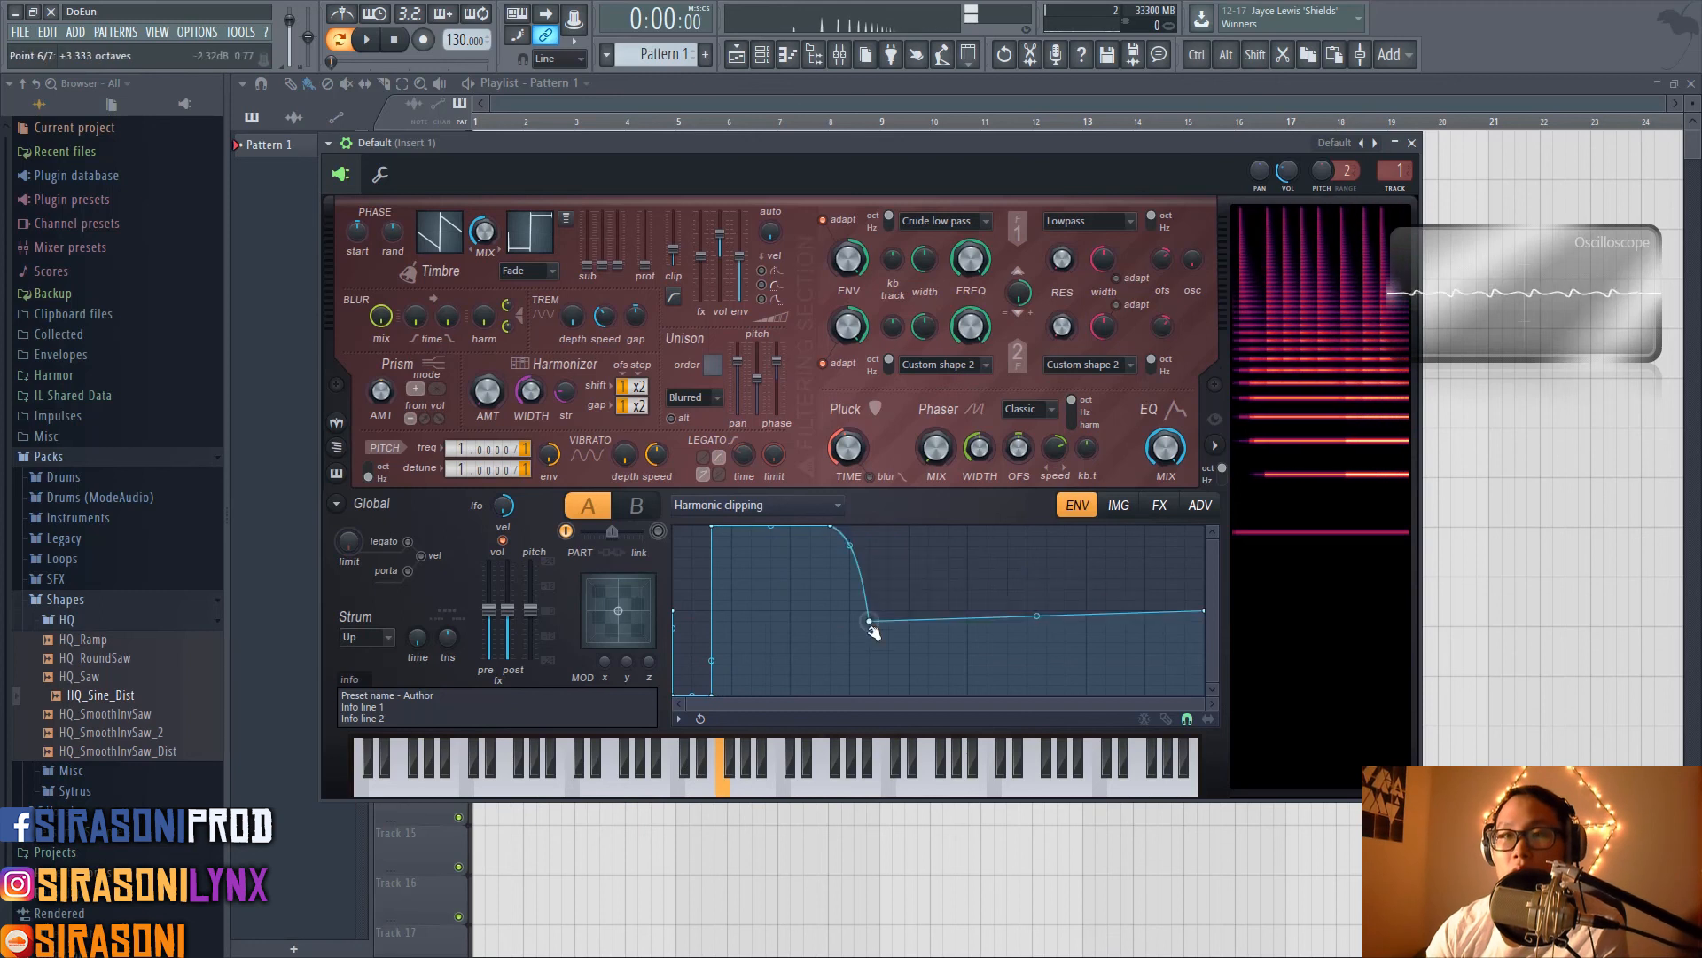
left_click_drag(871, 627, 799, 768)
left_click_drag(1203, 611, 1204, 697)
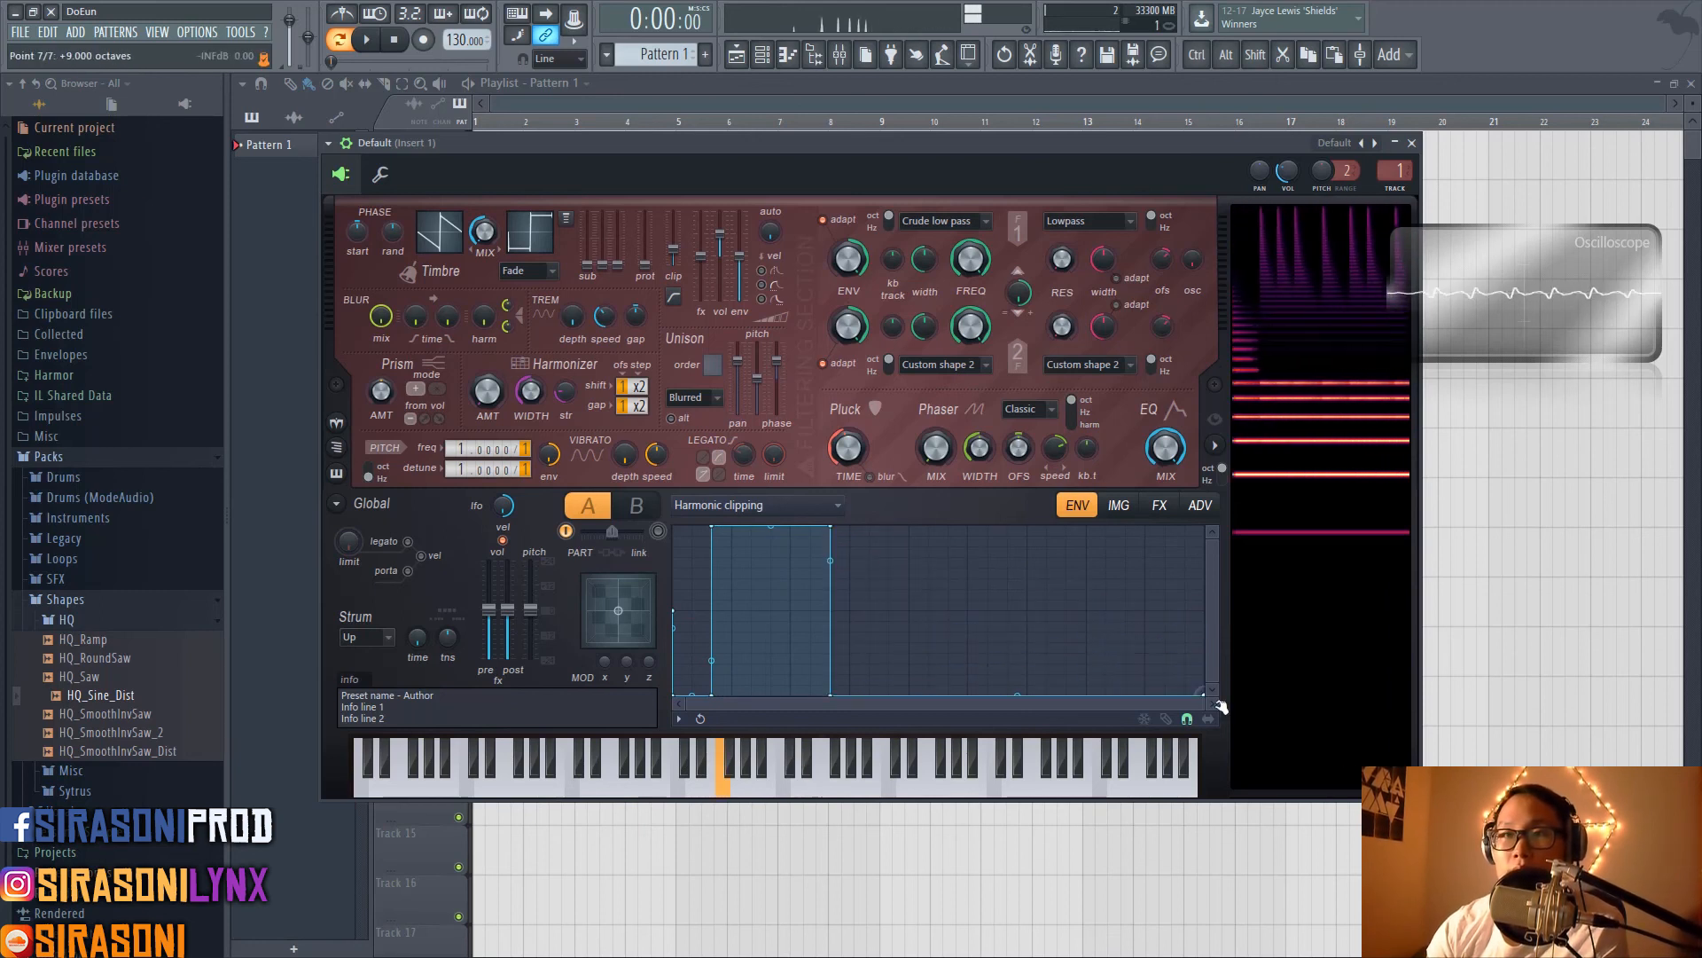
Raise the clipping threshold to maximum and lower both the Pluck time and the global pitch
left_click_drag(679, 264, 675, 222)
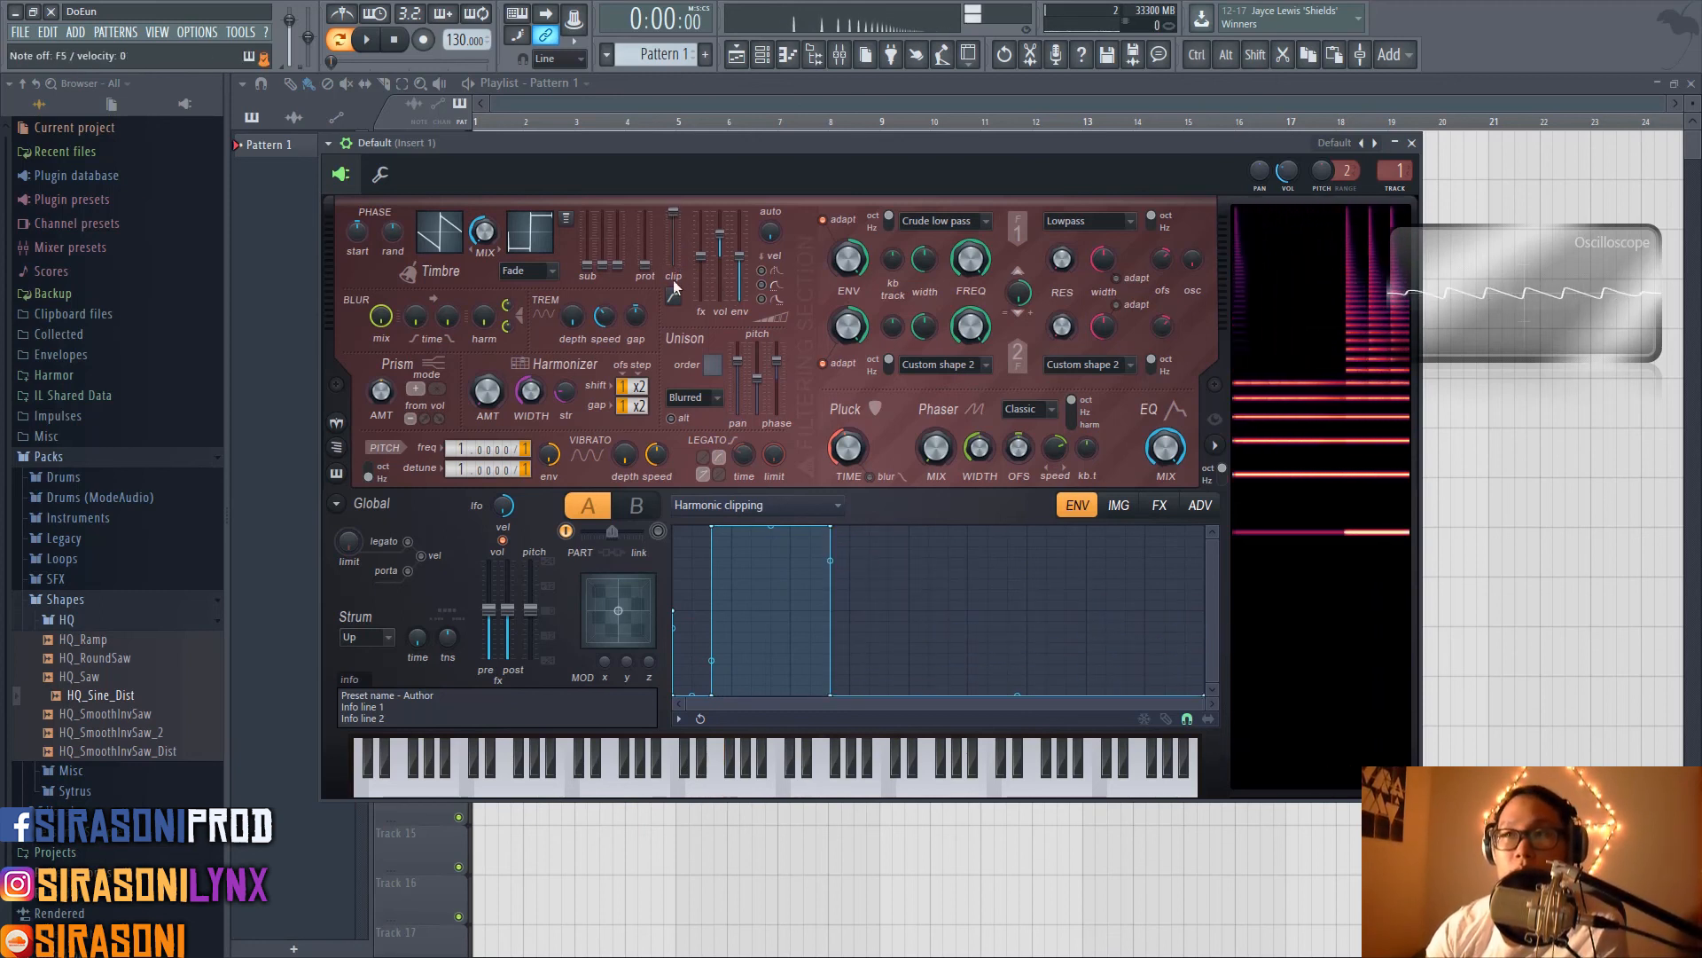
left_click_drag(833, 433, 832, 497)
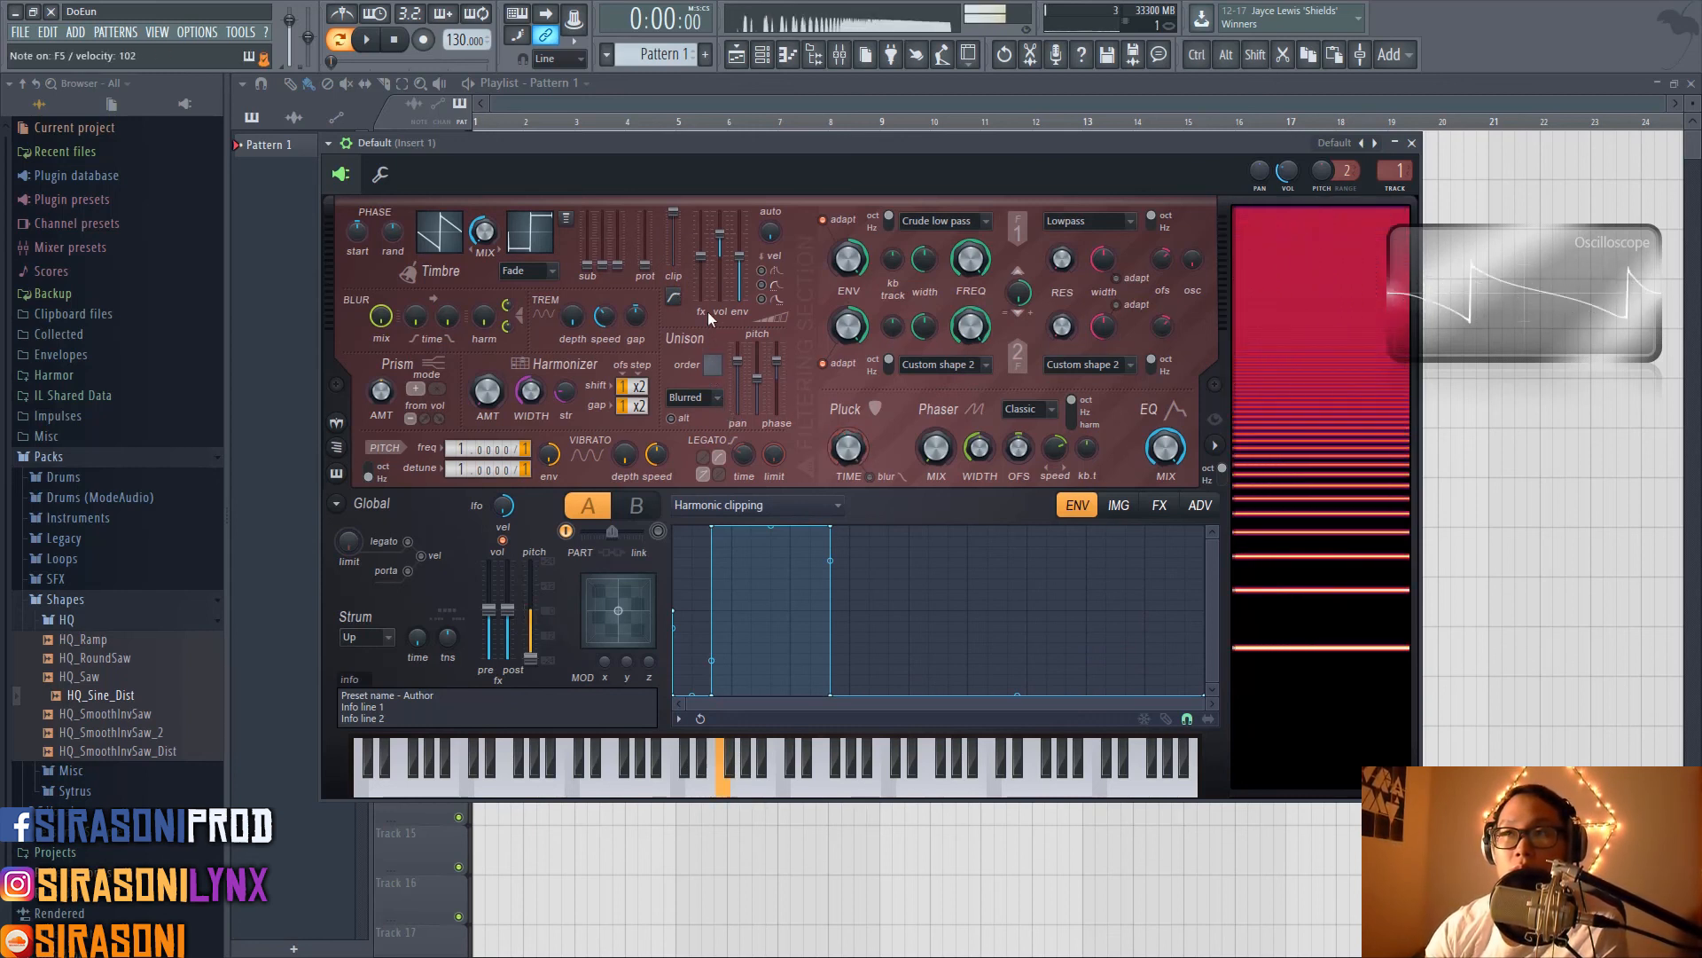
Audition the Soft low threshold and Sharp low threshold clipping modes, sweeping the clipping threshold and returning it to maximum
left_click(674, 304)
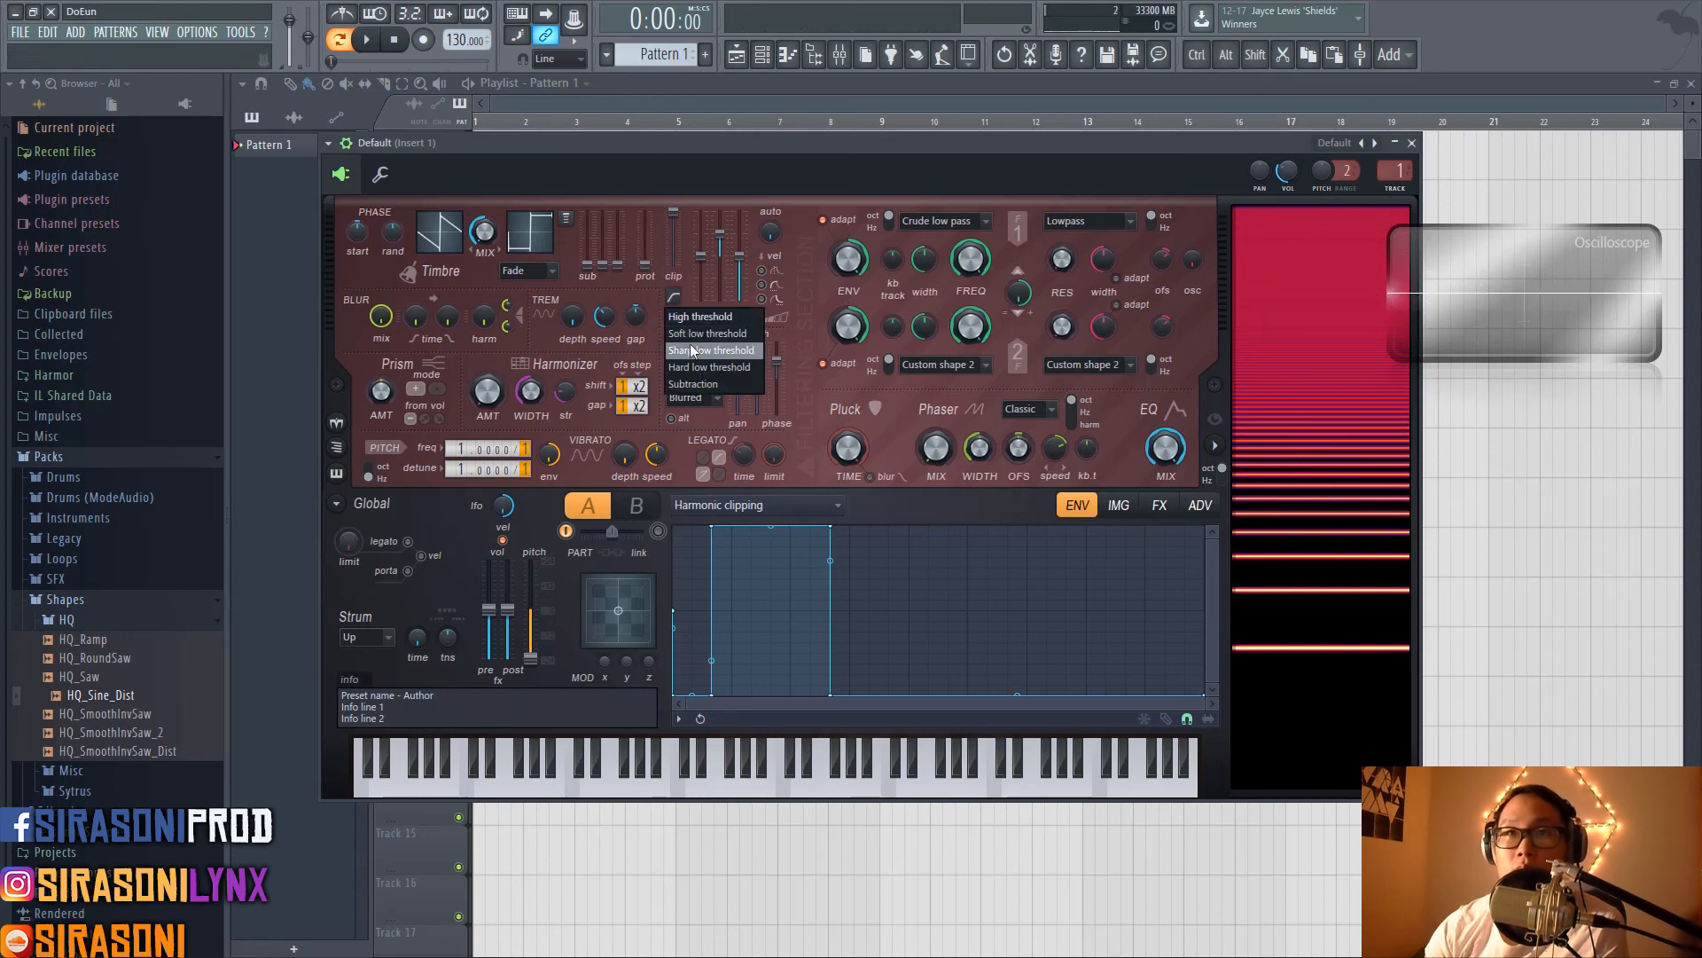
left_click(683, 335)
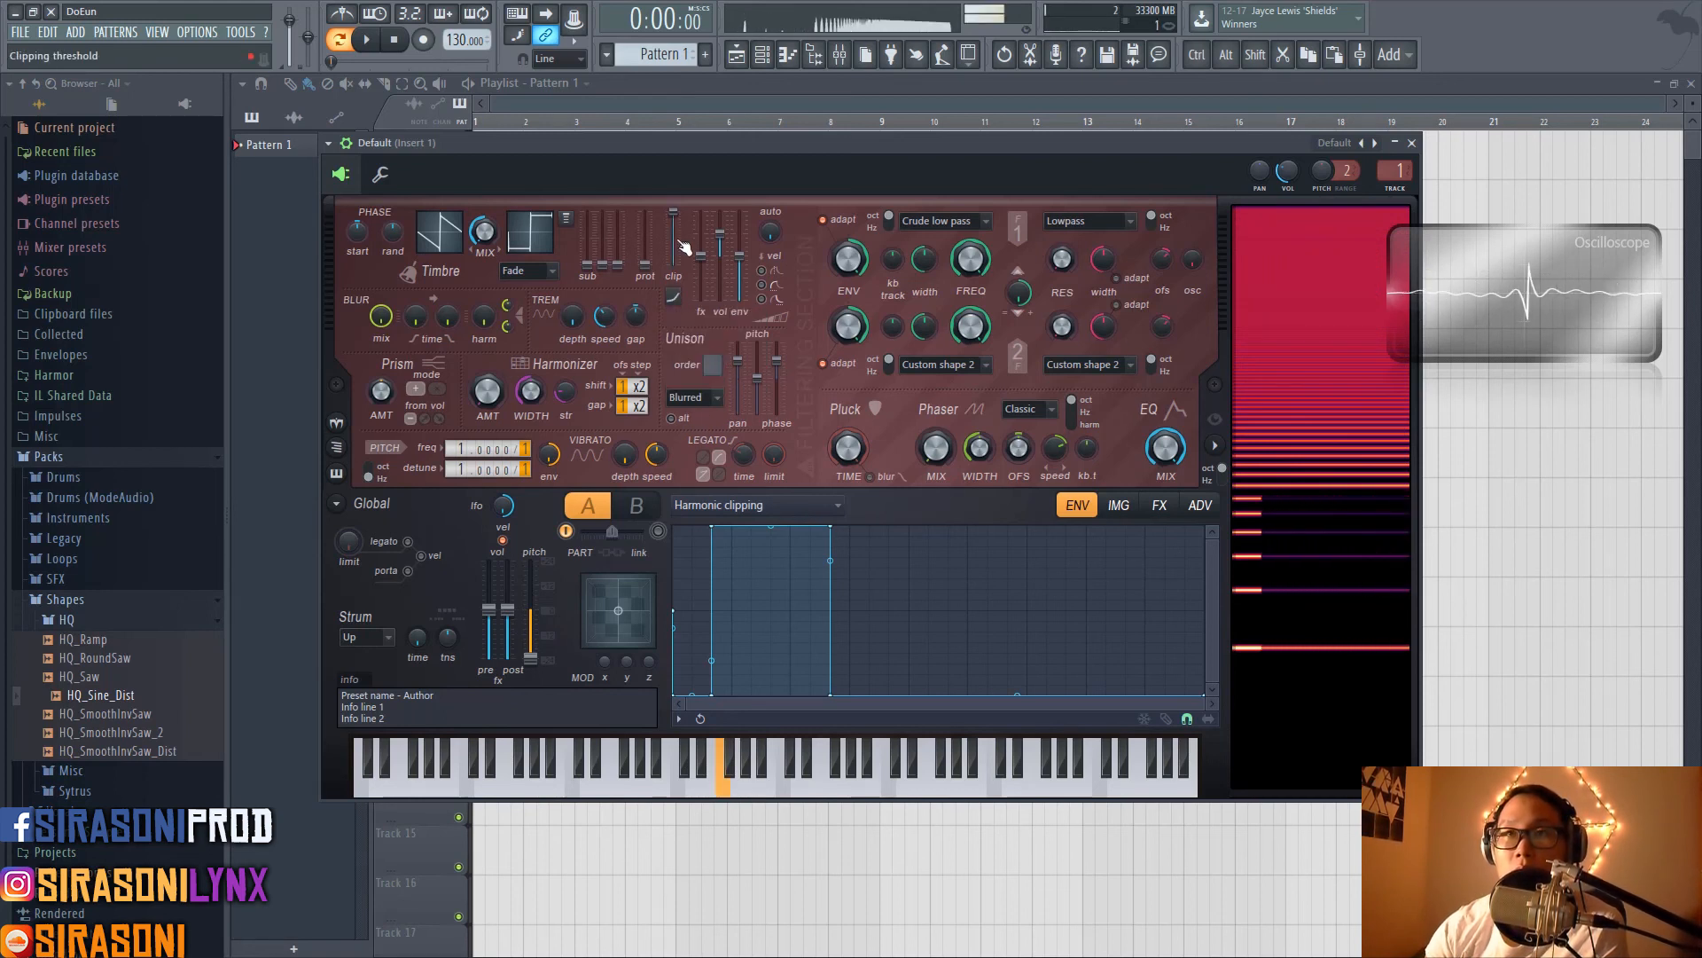
mouse_move(674, 232)
left_mouse_down()
mouse_move(674, 264)
mouse_move(674, 213)
left_mouse_up()
left_click(681, 301)
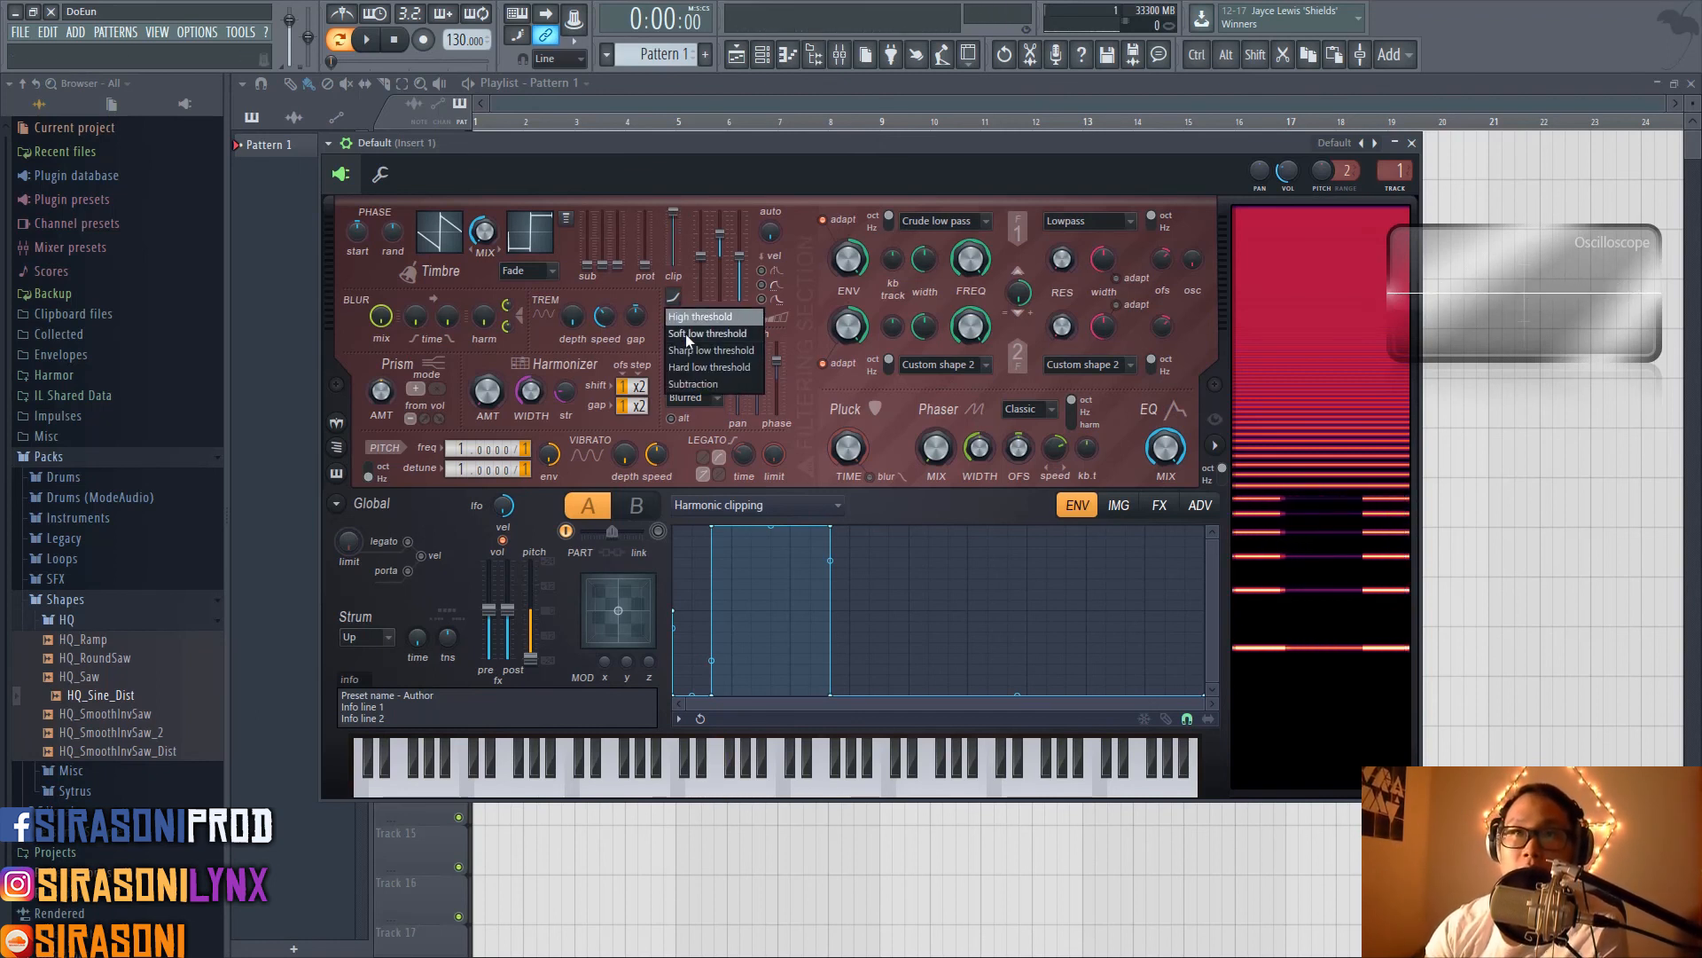
left_click(699, 350)
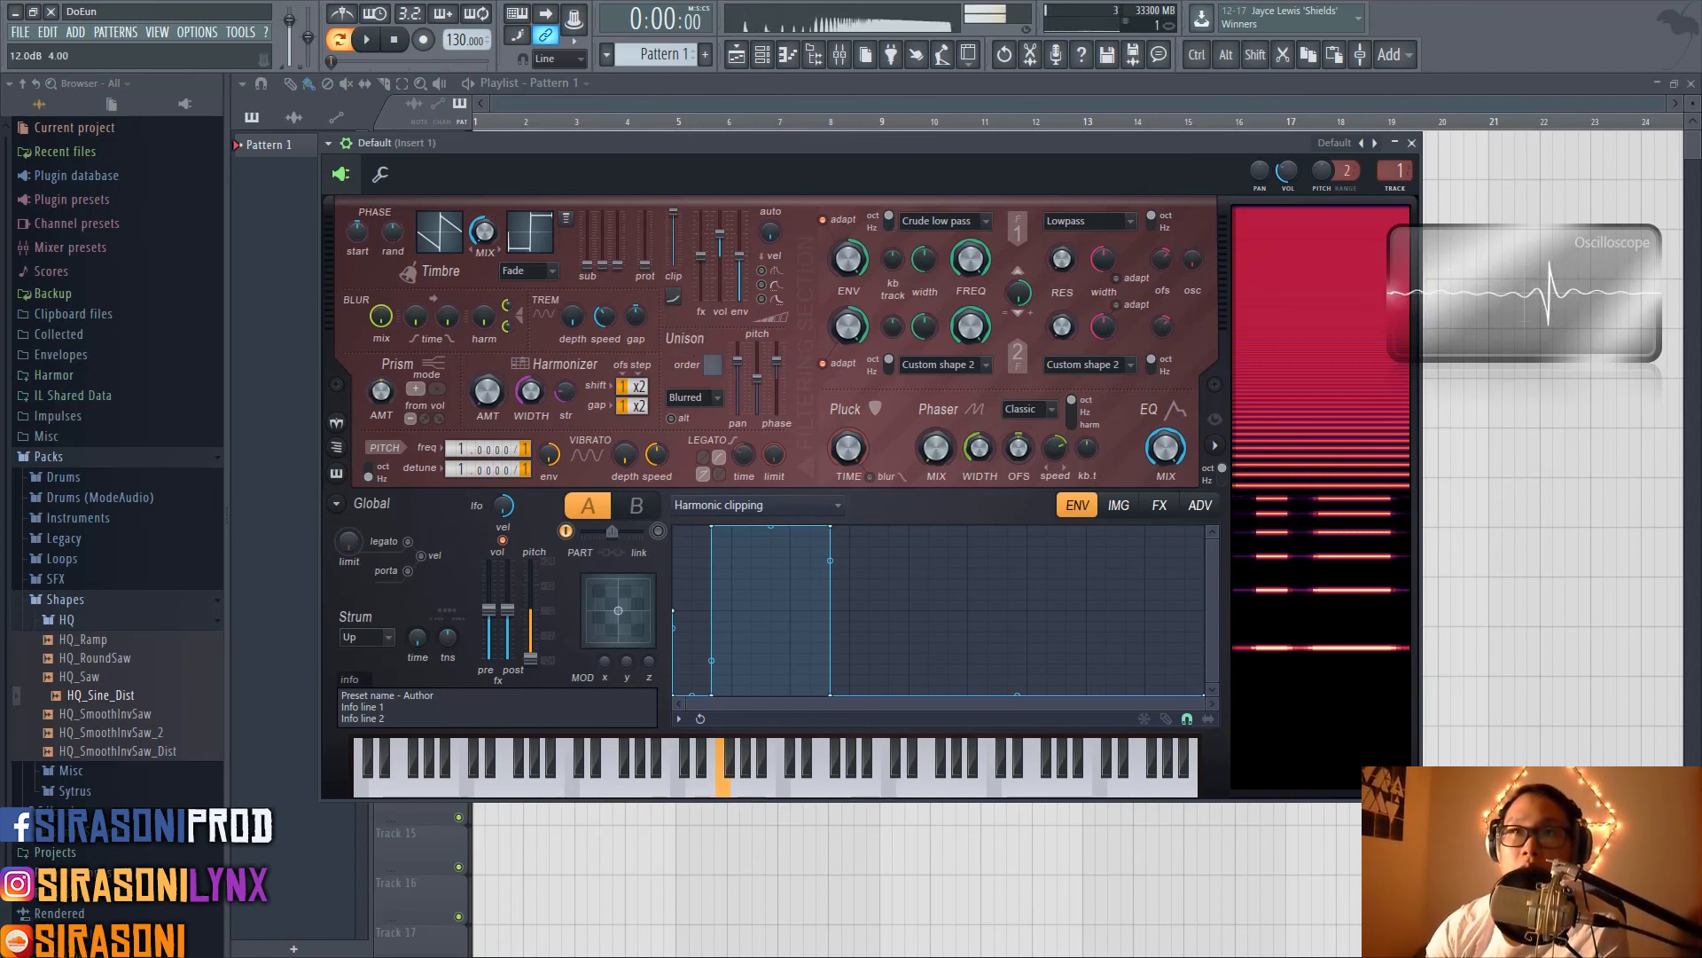
Set the clipping mode to Hard low threshold and audition it while sweeping the clipping threshold
left_click(677, 296)
left_click(693, 367)
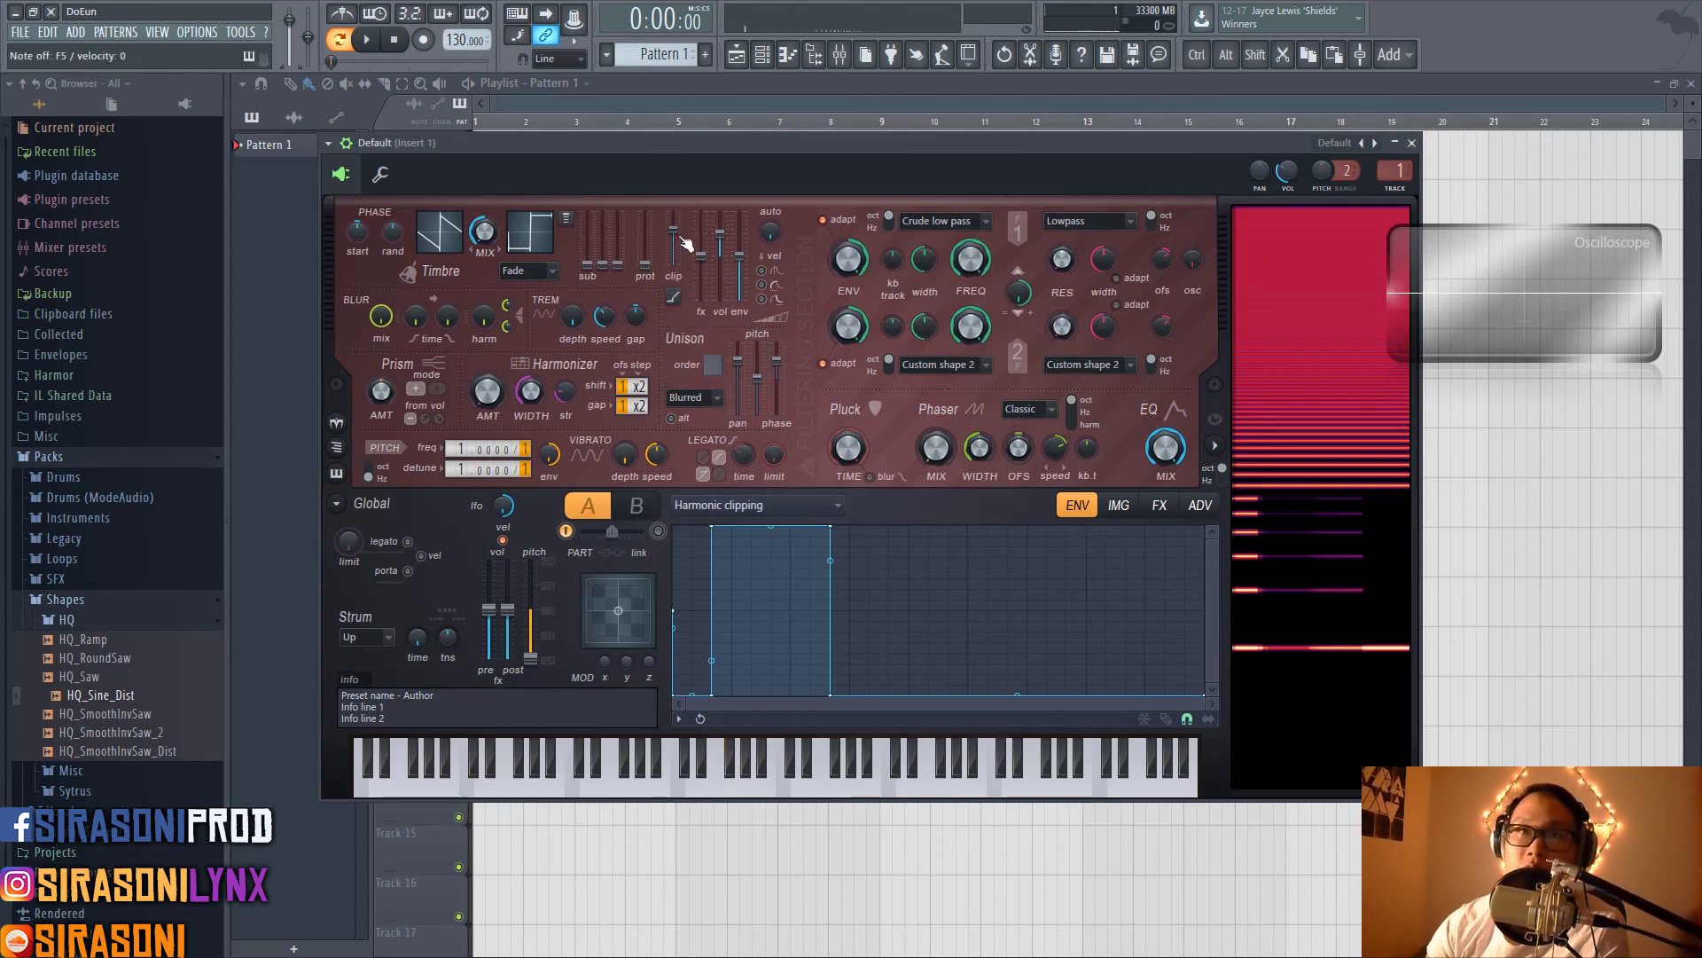
key("v")
left_click_drag(679, 237, 679, 249)
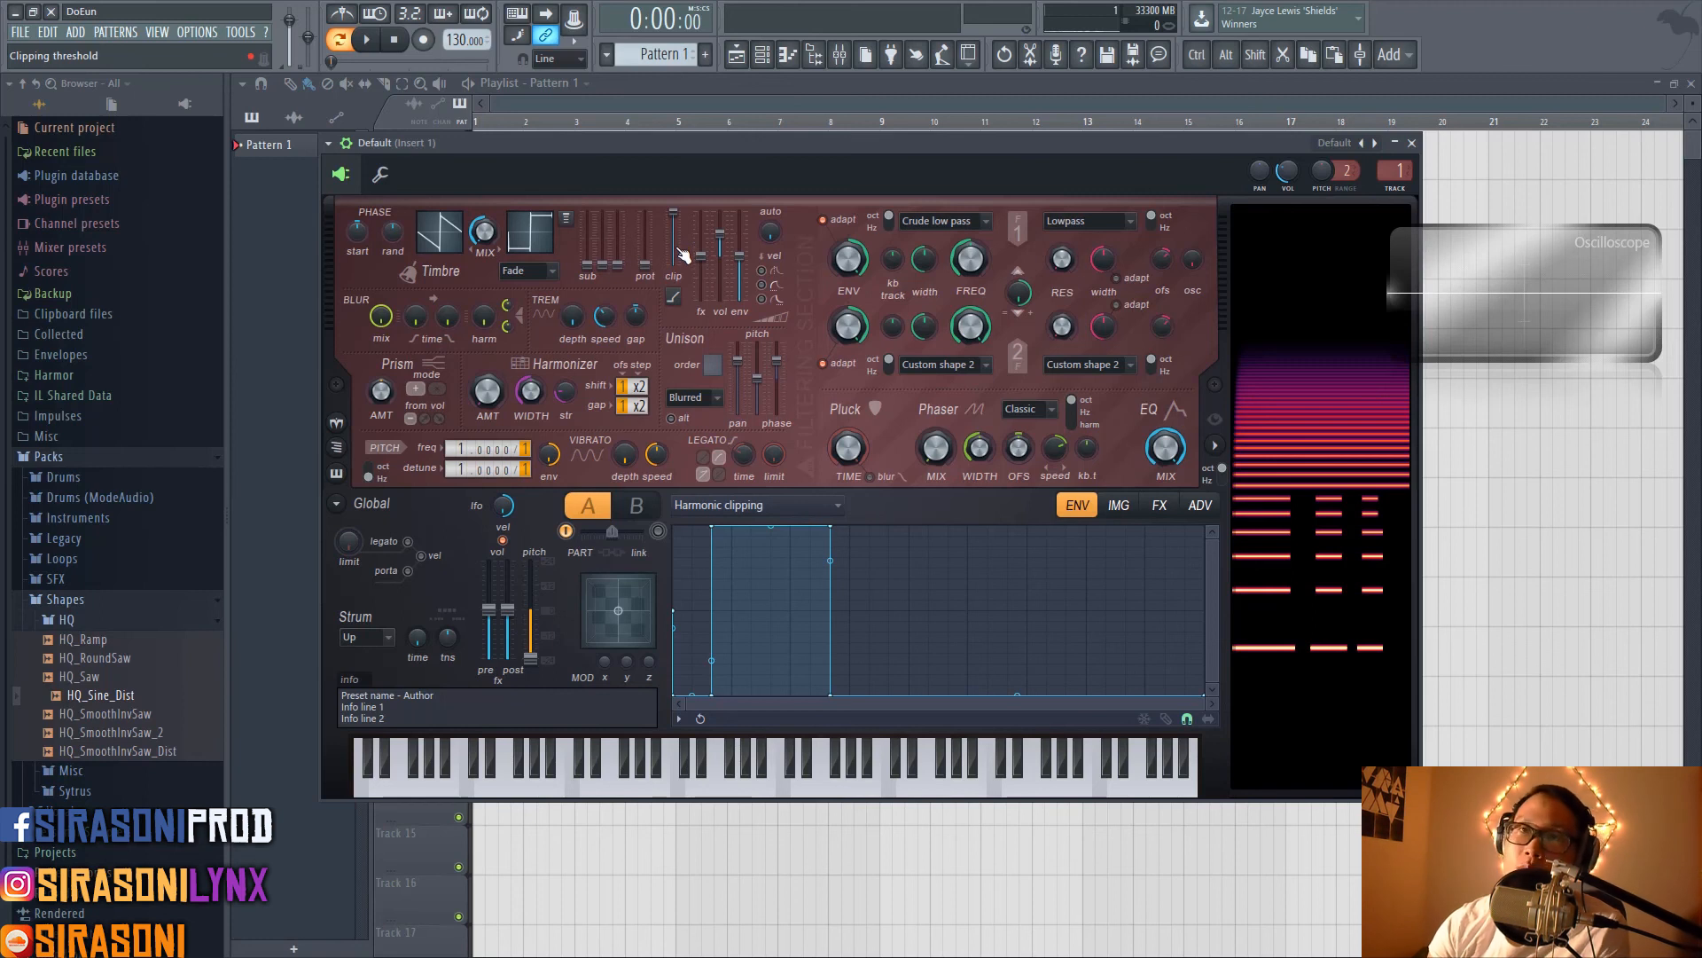
Set the clipping mode to Subtraction, sweep the clipping threshold, and return it to maximum
left_click(674, 299)
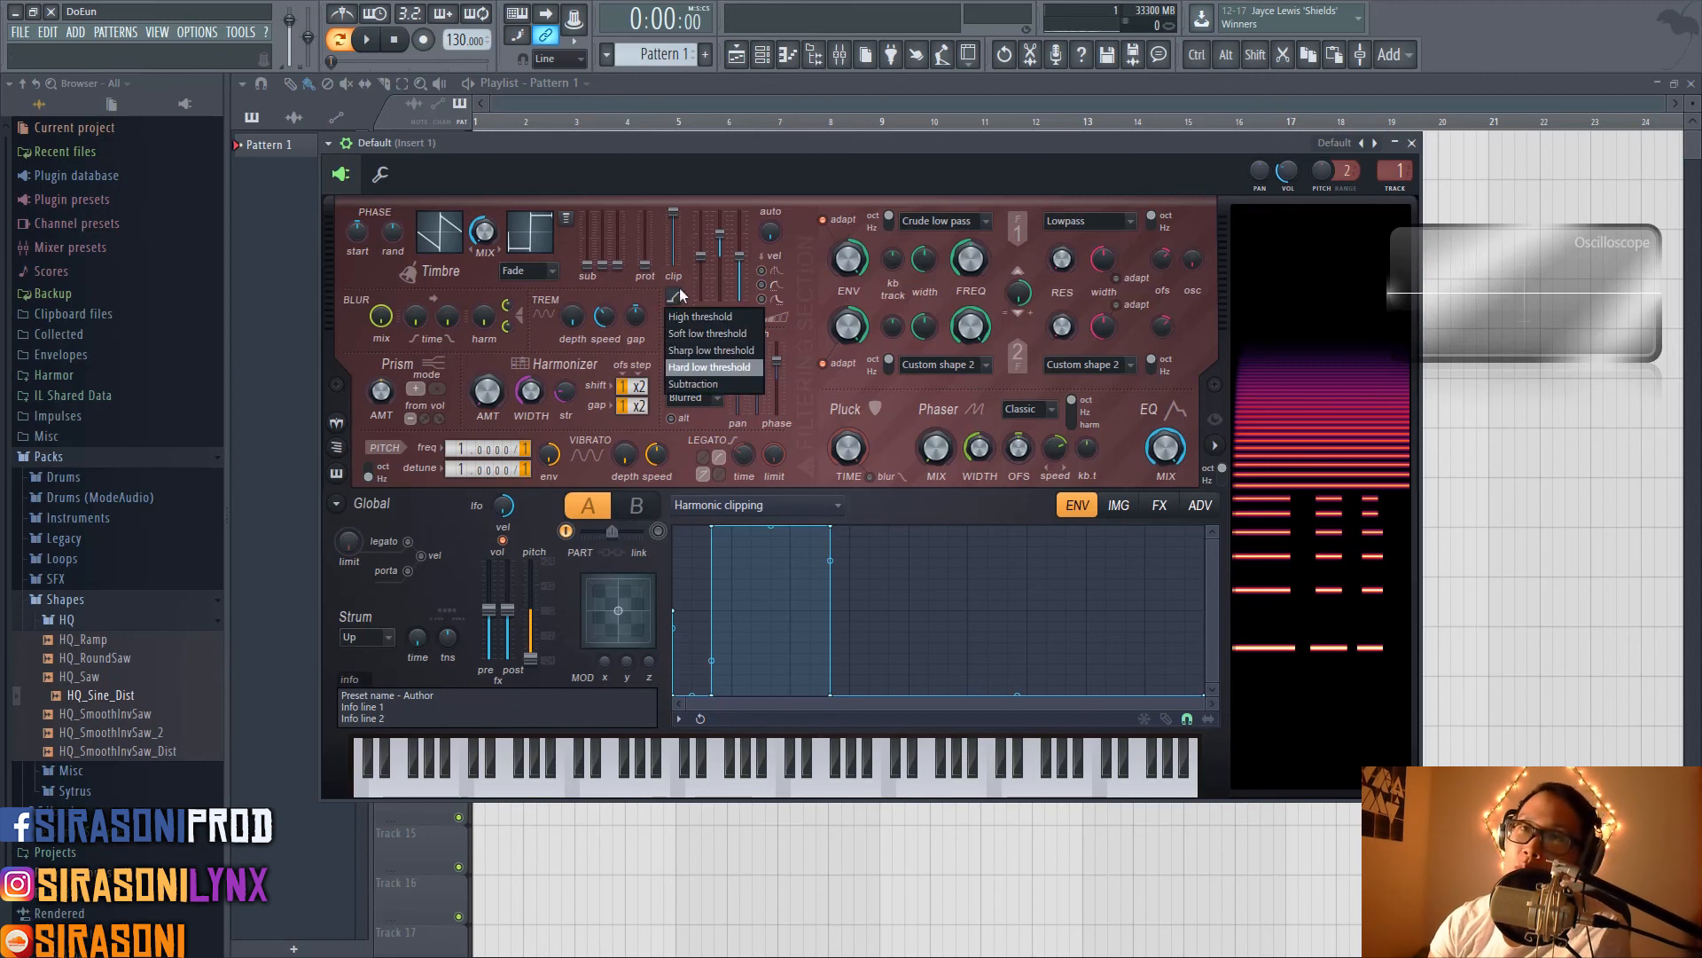
left_click(714, 387)
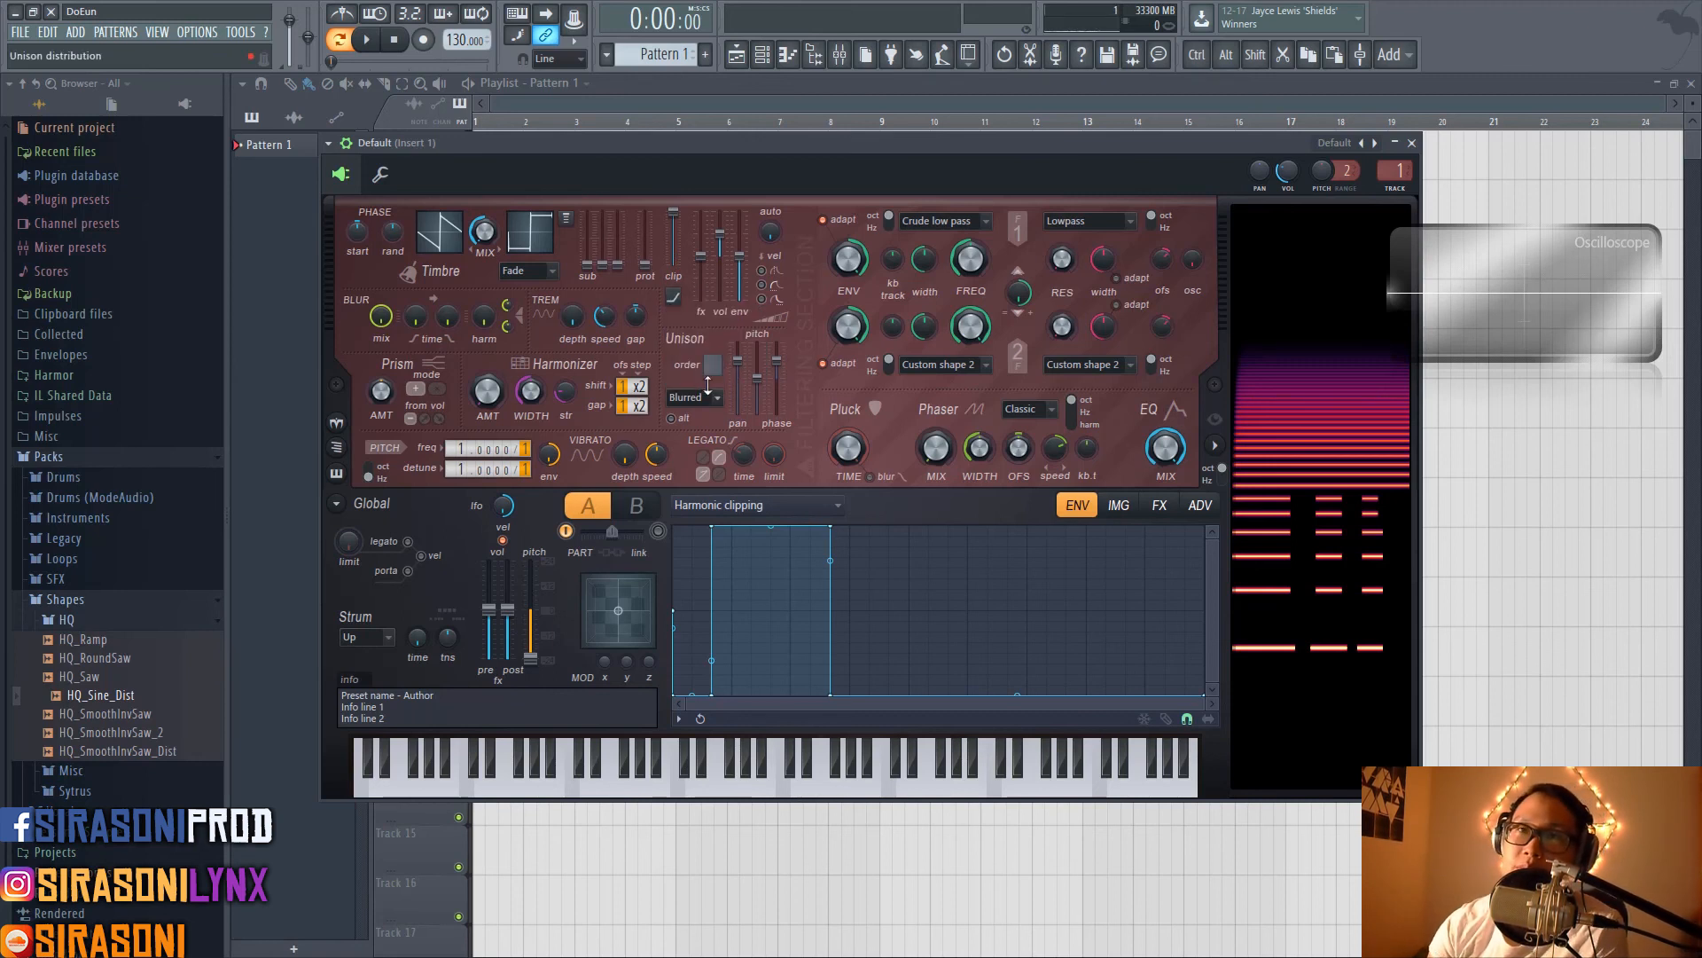
left_click_drag(674, 264, 674, 212)
Set the clipping mode back to High threshold, sweep the clipping threshold, and return it to maximum
left_click(674, 297)
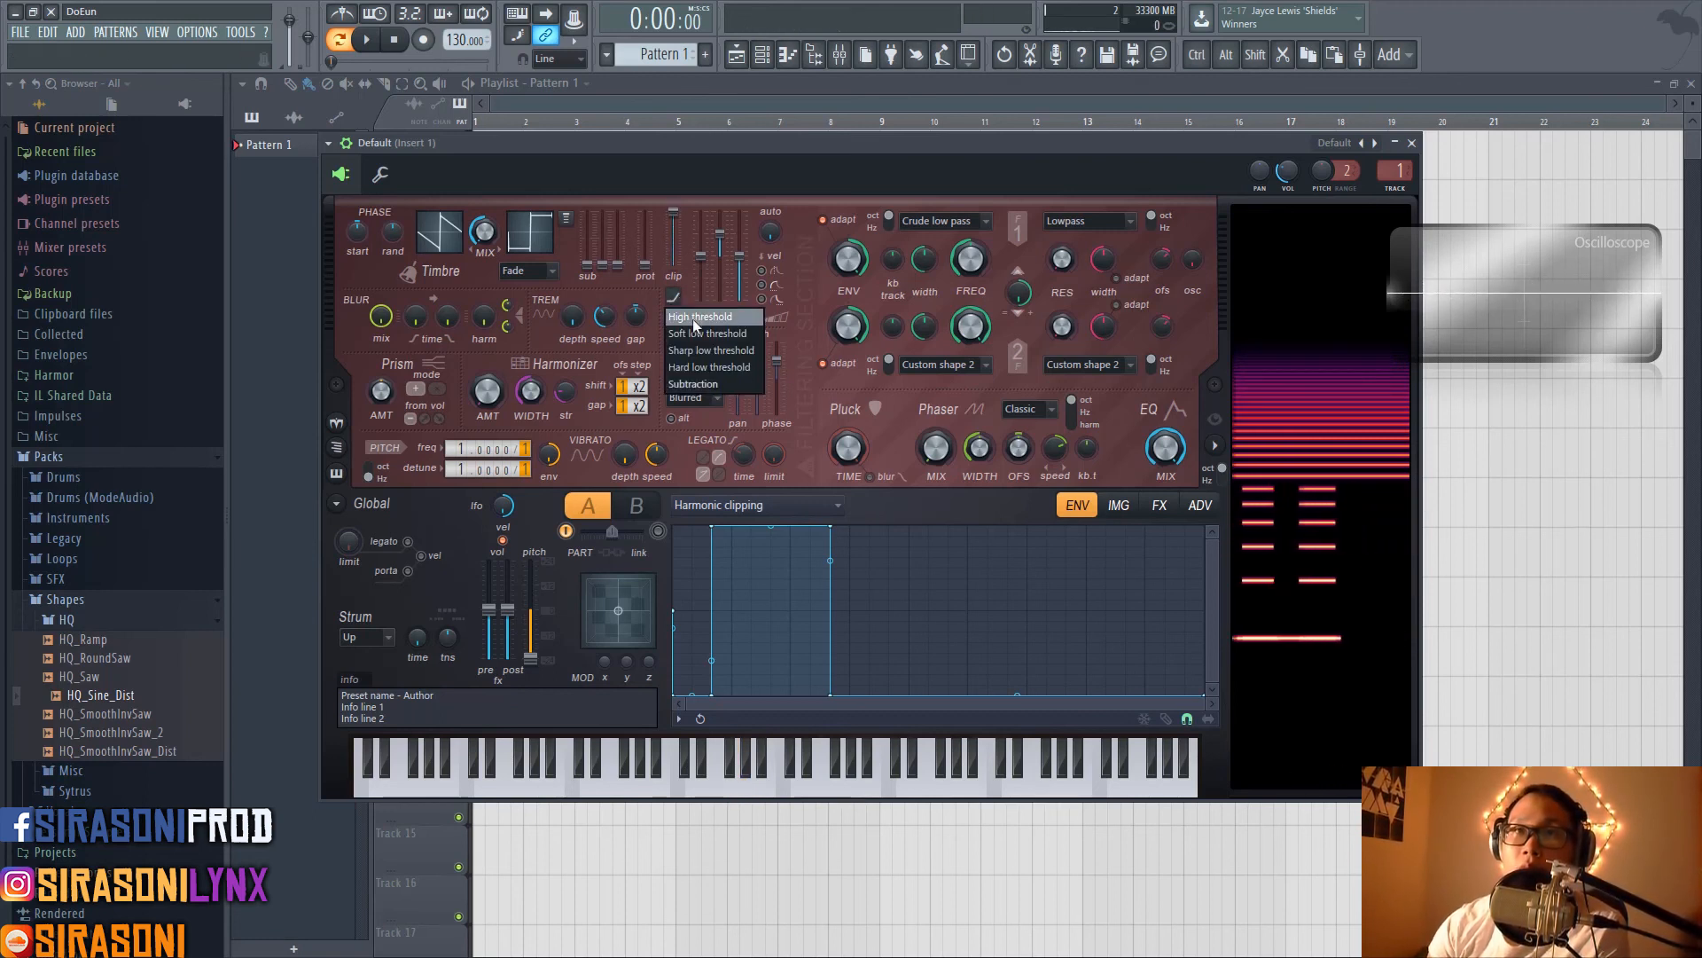
left_click(694, 318)
left_click_drag(673, 251, 674, 212)
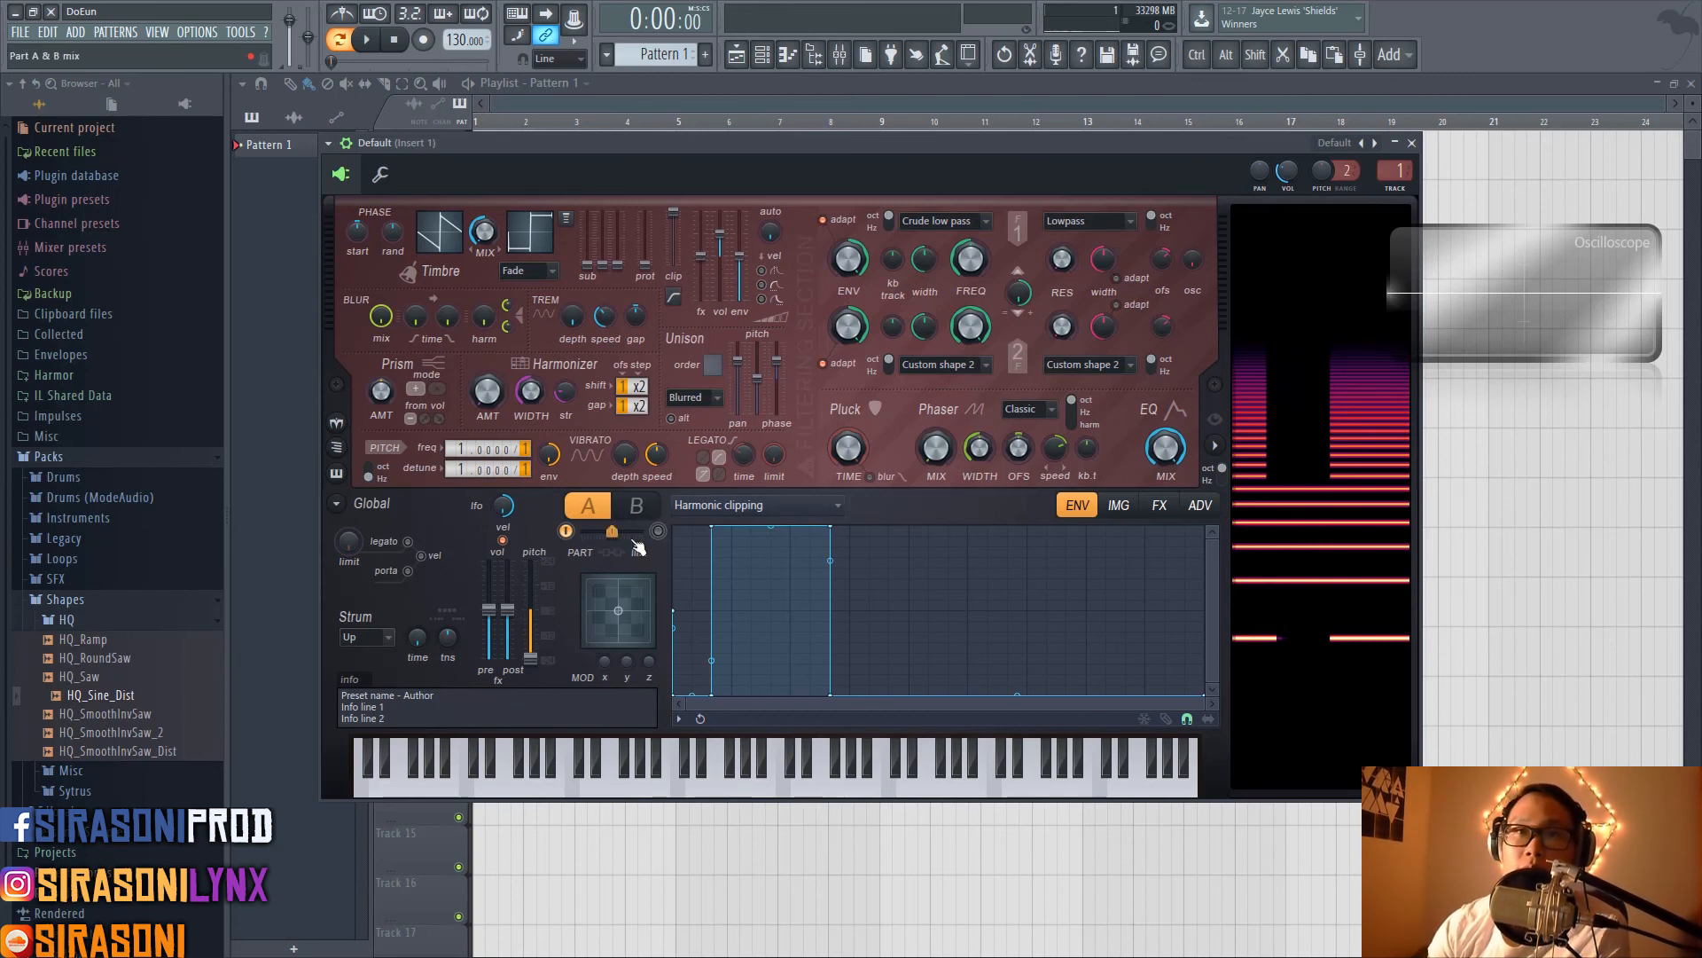
Switch between parts A and B, and load the Default preset
left_click(637, 507)
left_click(607, 510)
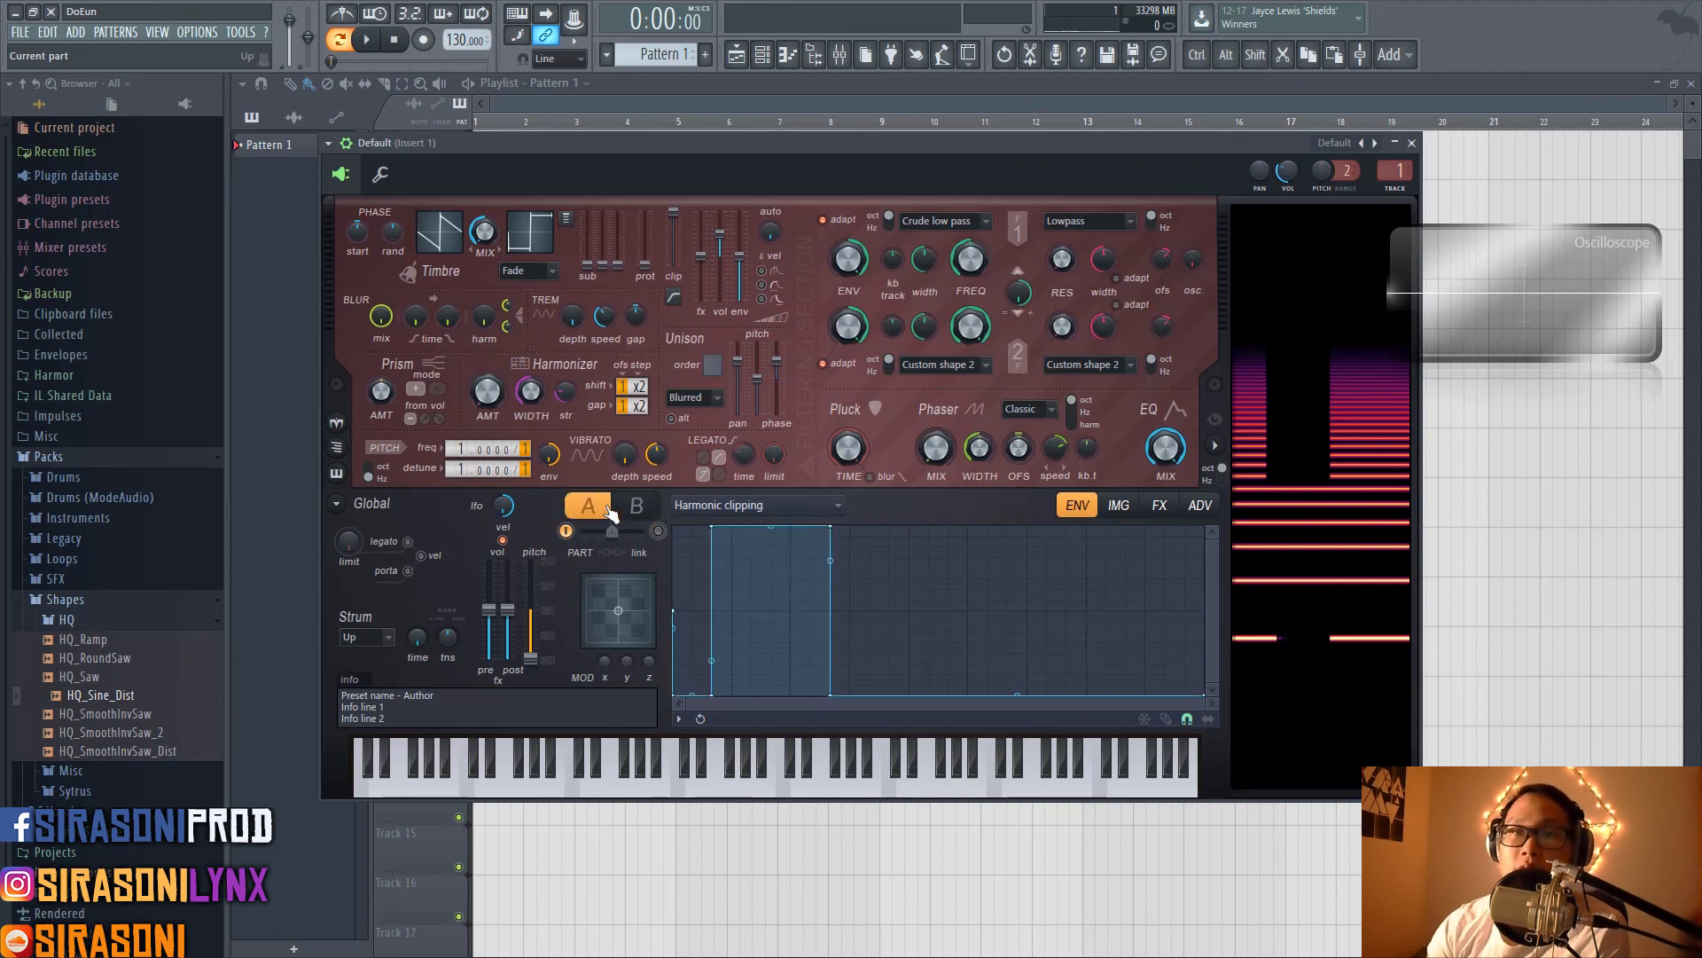
left_click(637, 508)
left_click(328, 143)
mouse_move(383, 193)
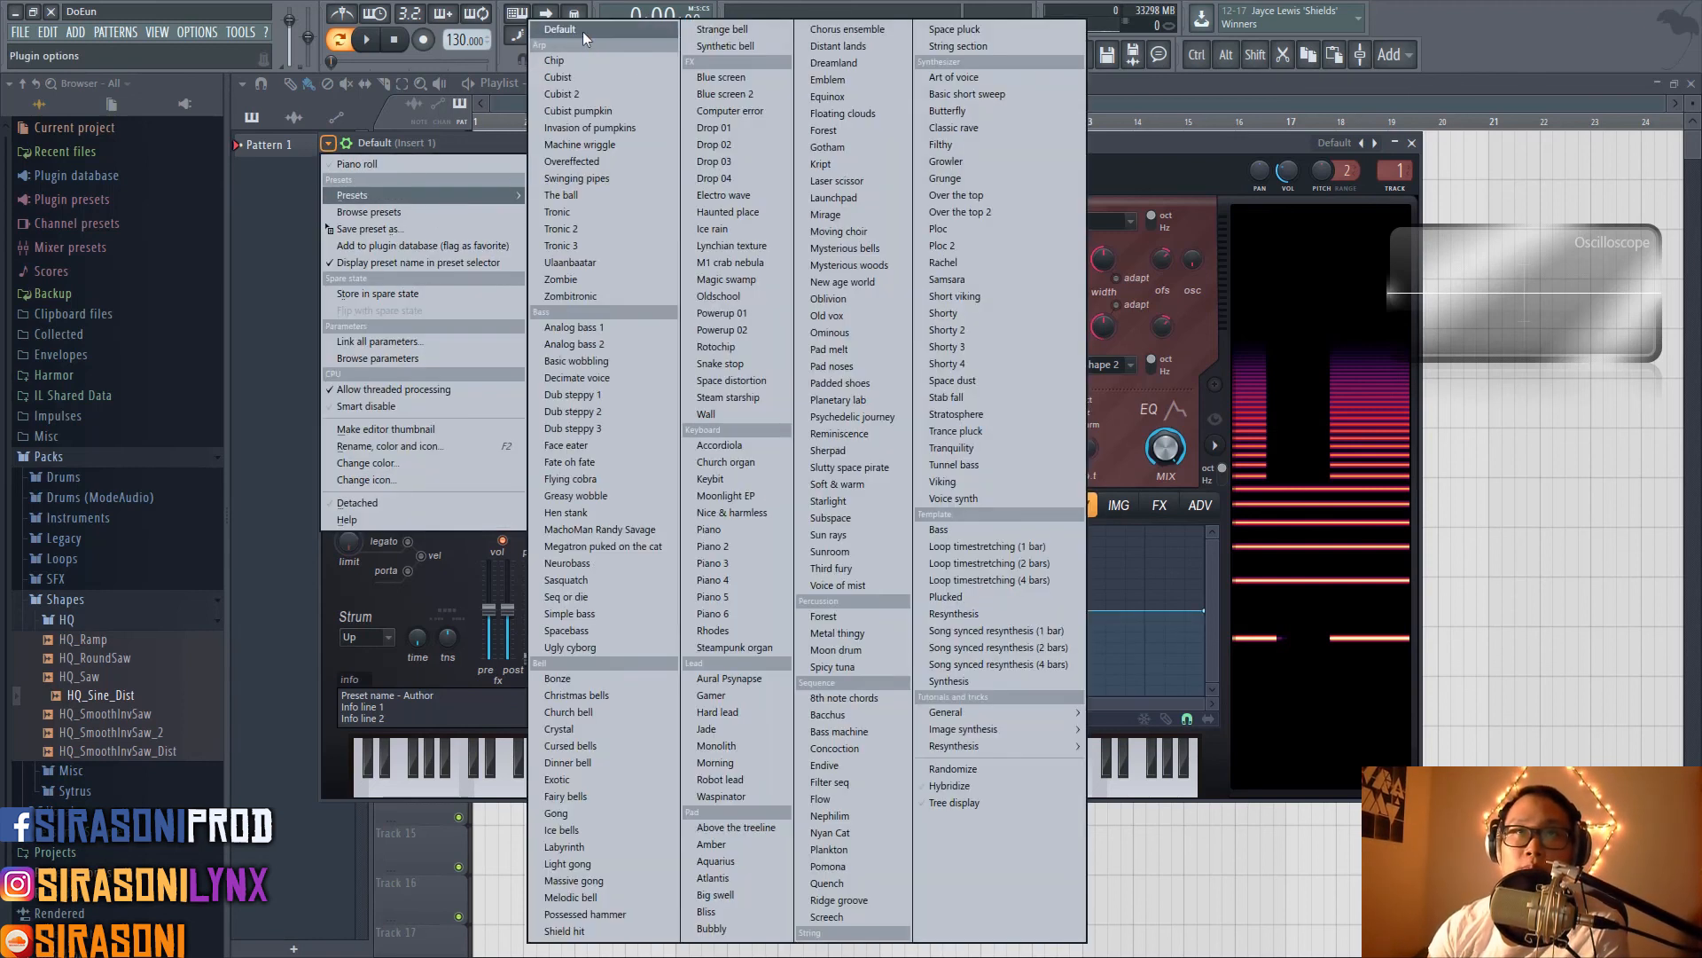
left_click(582, 30)
Lower the global post-FX volume, switch through parts B and A to compare it, and restore the level
left_click_drag(507, 610, 507, 656)
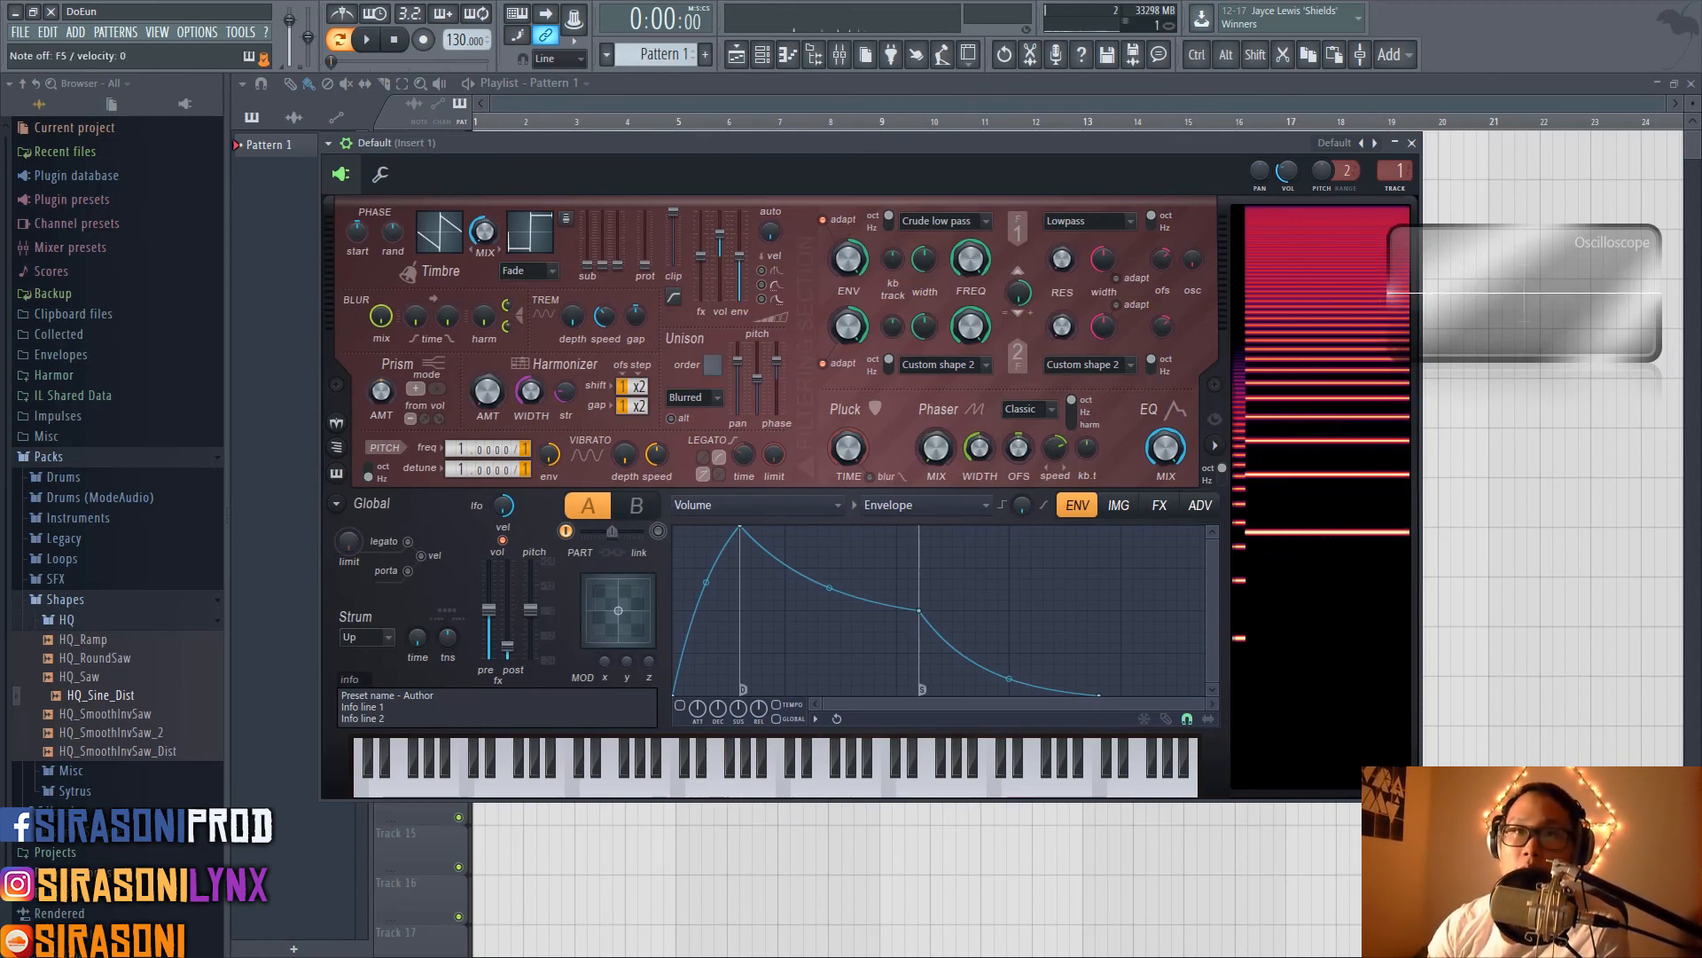
left_click(628, 512)
left_click(588, 506)
left_click_drag(508, 645, 507, 610)
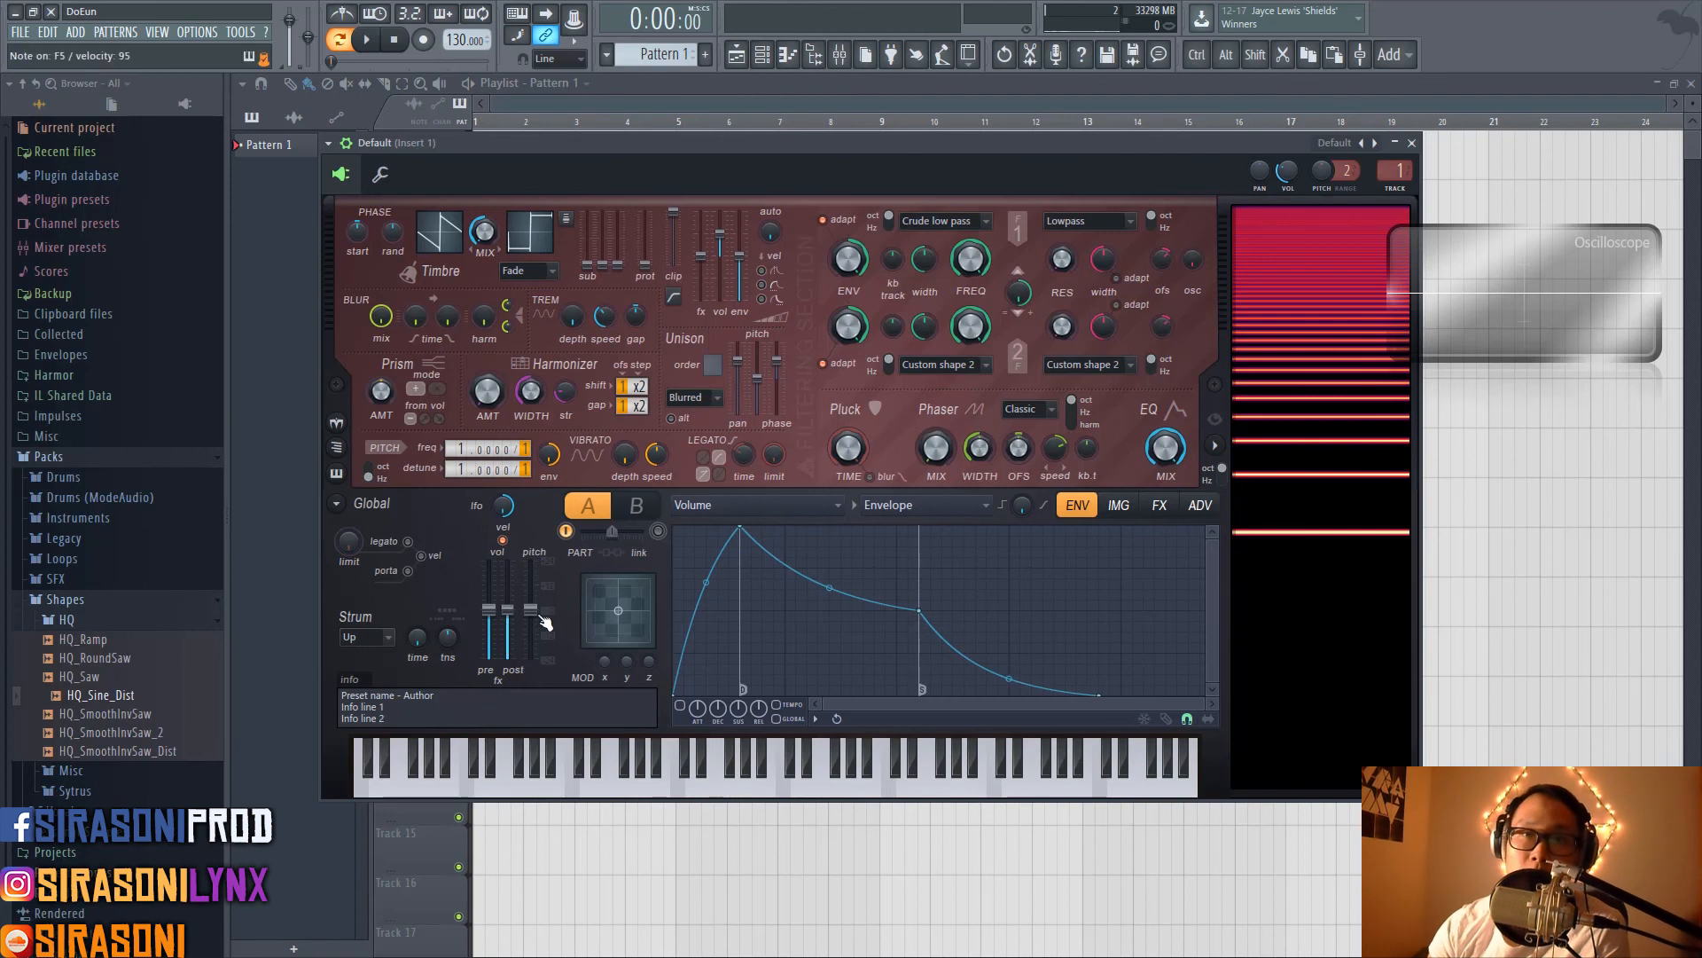
Lower the volume of part B, compare it with part A's volume, and enable part B
left_click(653, 508)
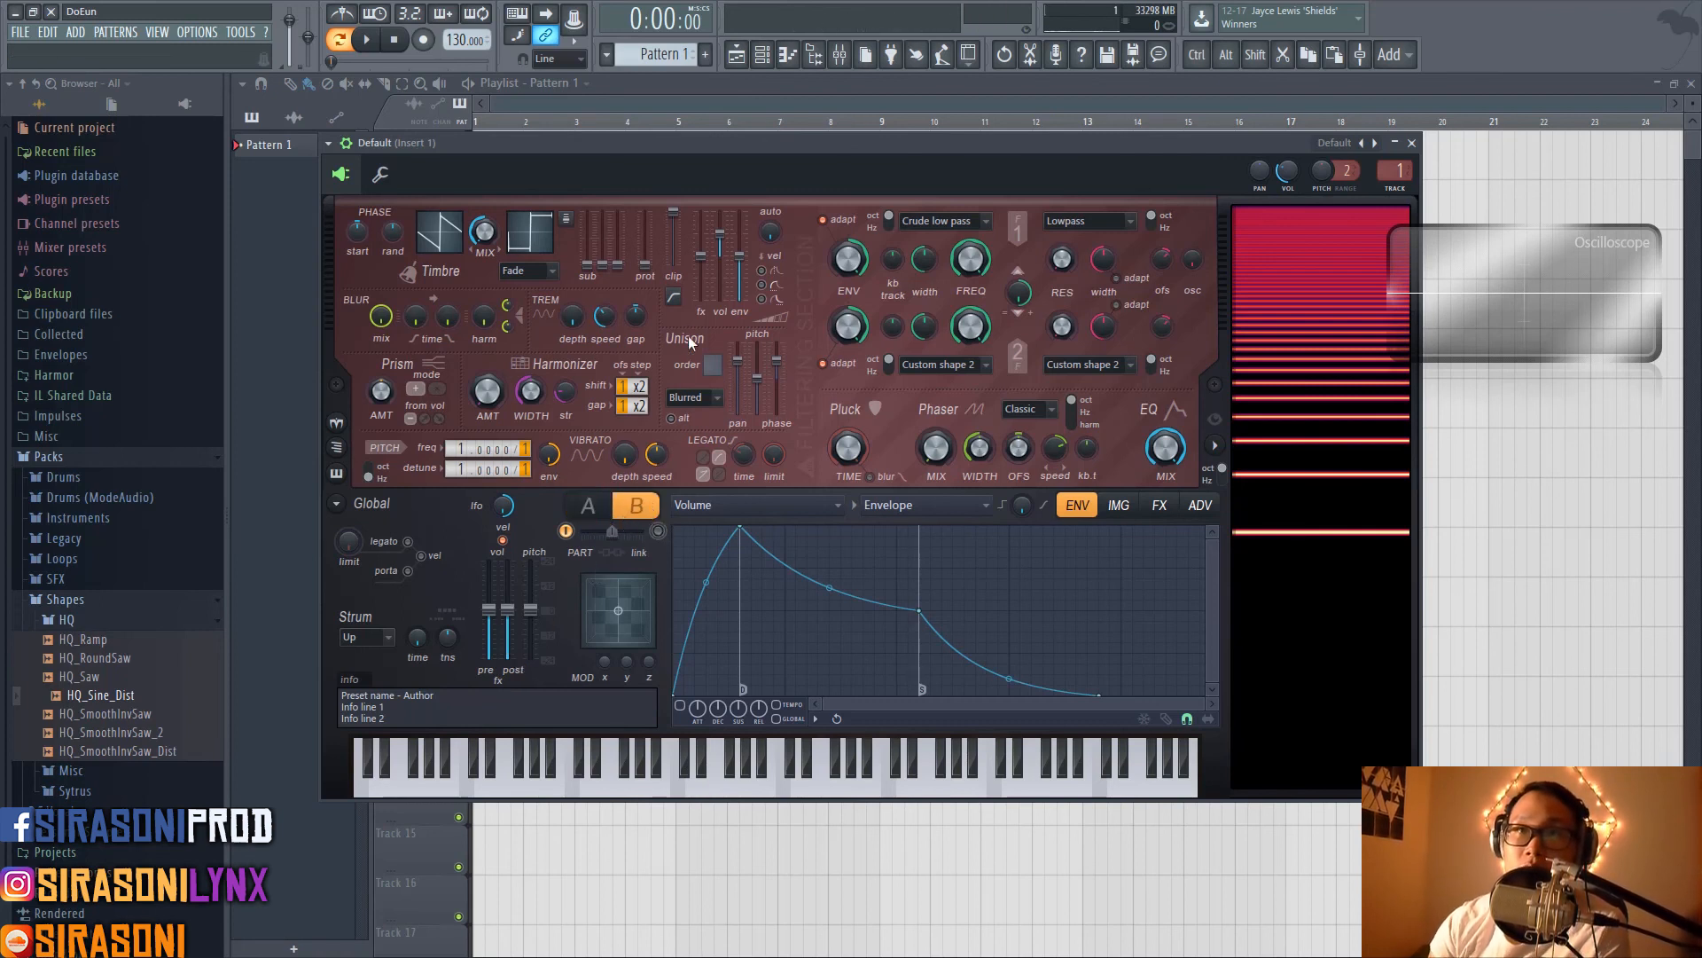
left_click_drag(721, 245, 721, 267)
left_click(588, 506)
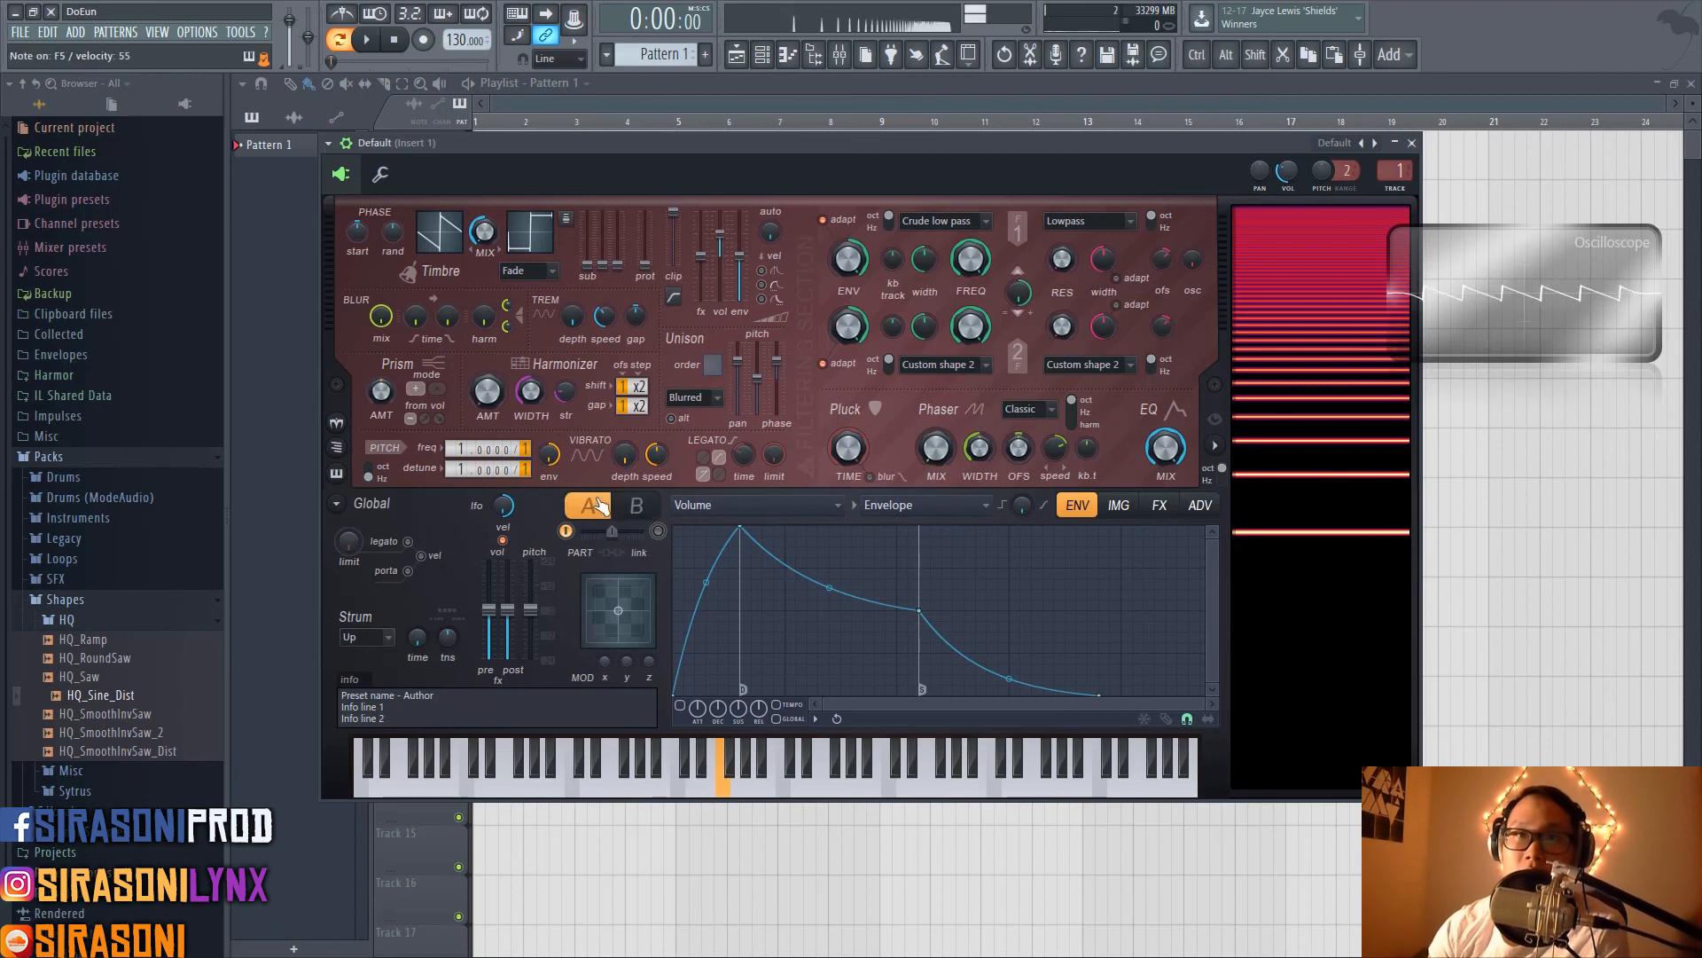
left_click(645, 511)
left_click(659, 531)
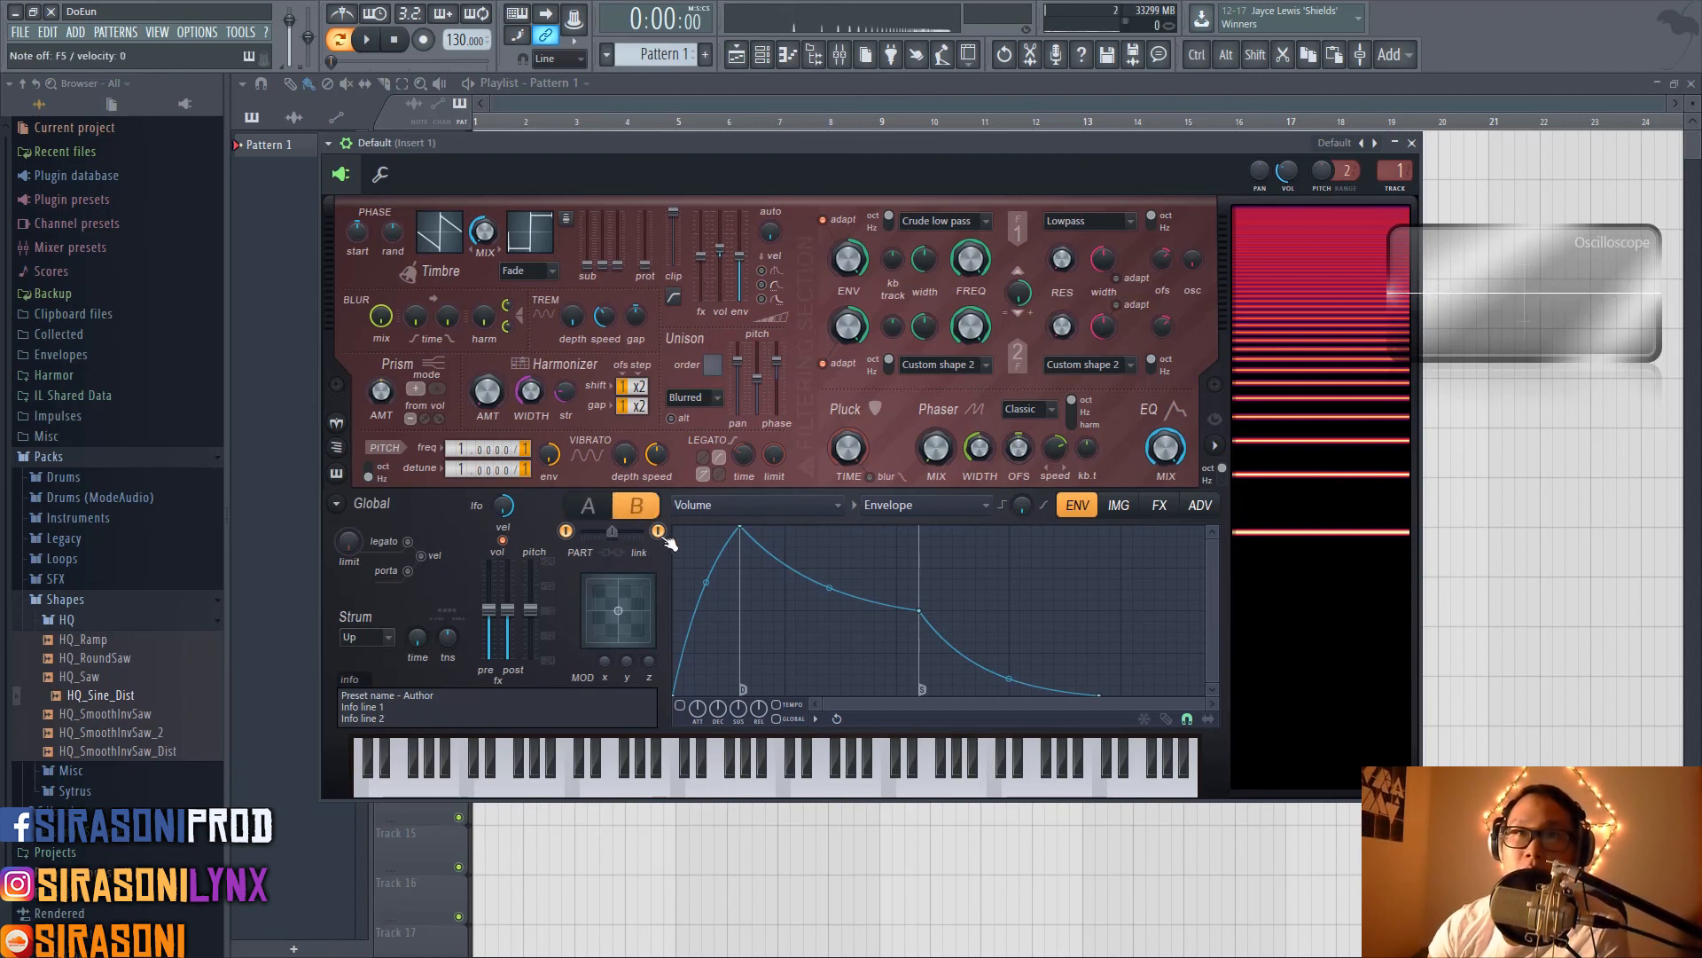
Select part A, sweep the mix between parts A and B while playing a note, and return it to the centre
left_click(592, 510)
left_click_drag(612, 532, 586, 532)
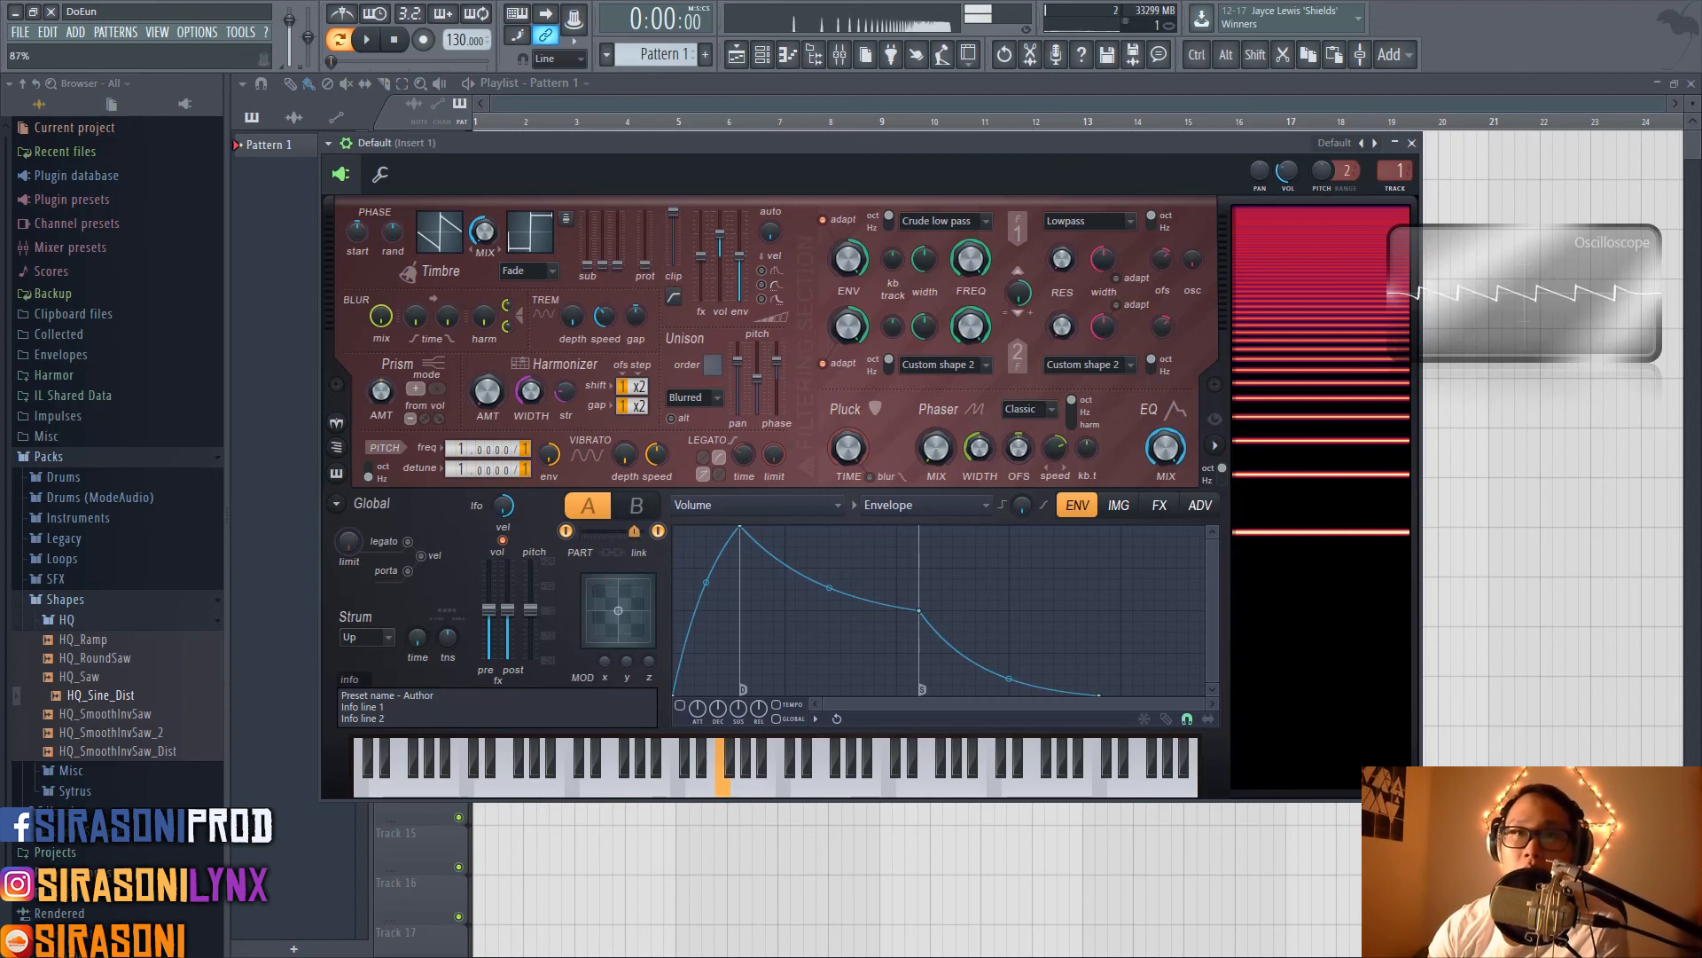
left_click_drag(586, 532, 597, 532)
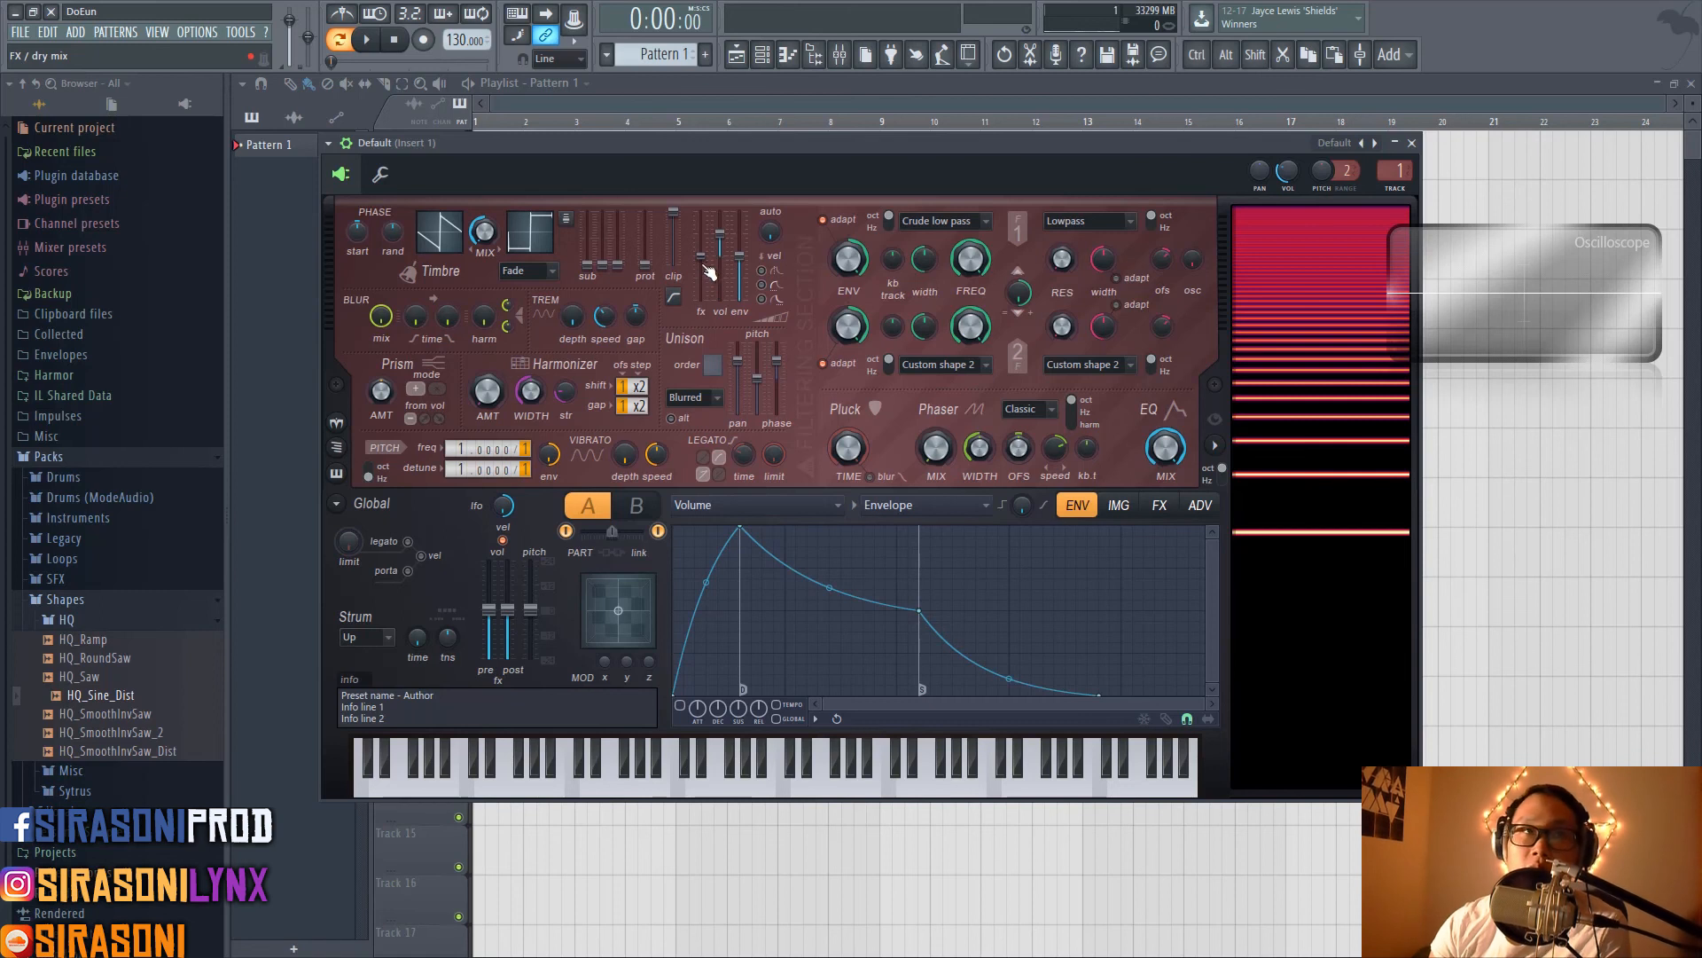
Sweep part A's FX/dry mix down to -100% and back to the middle, and test the frequency-domain envelope volume
left_click_drag(704, 257, 702, 302)
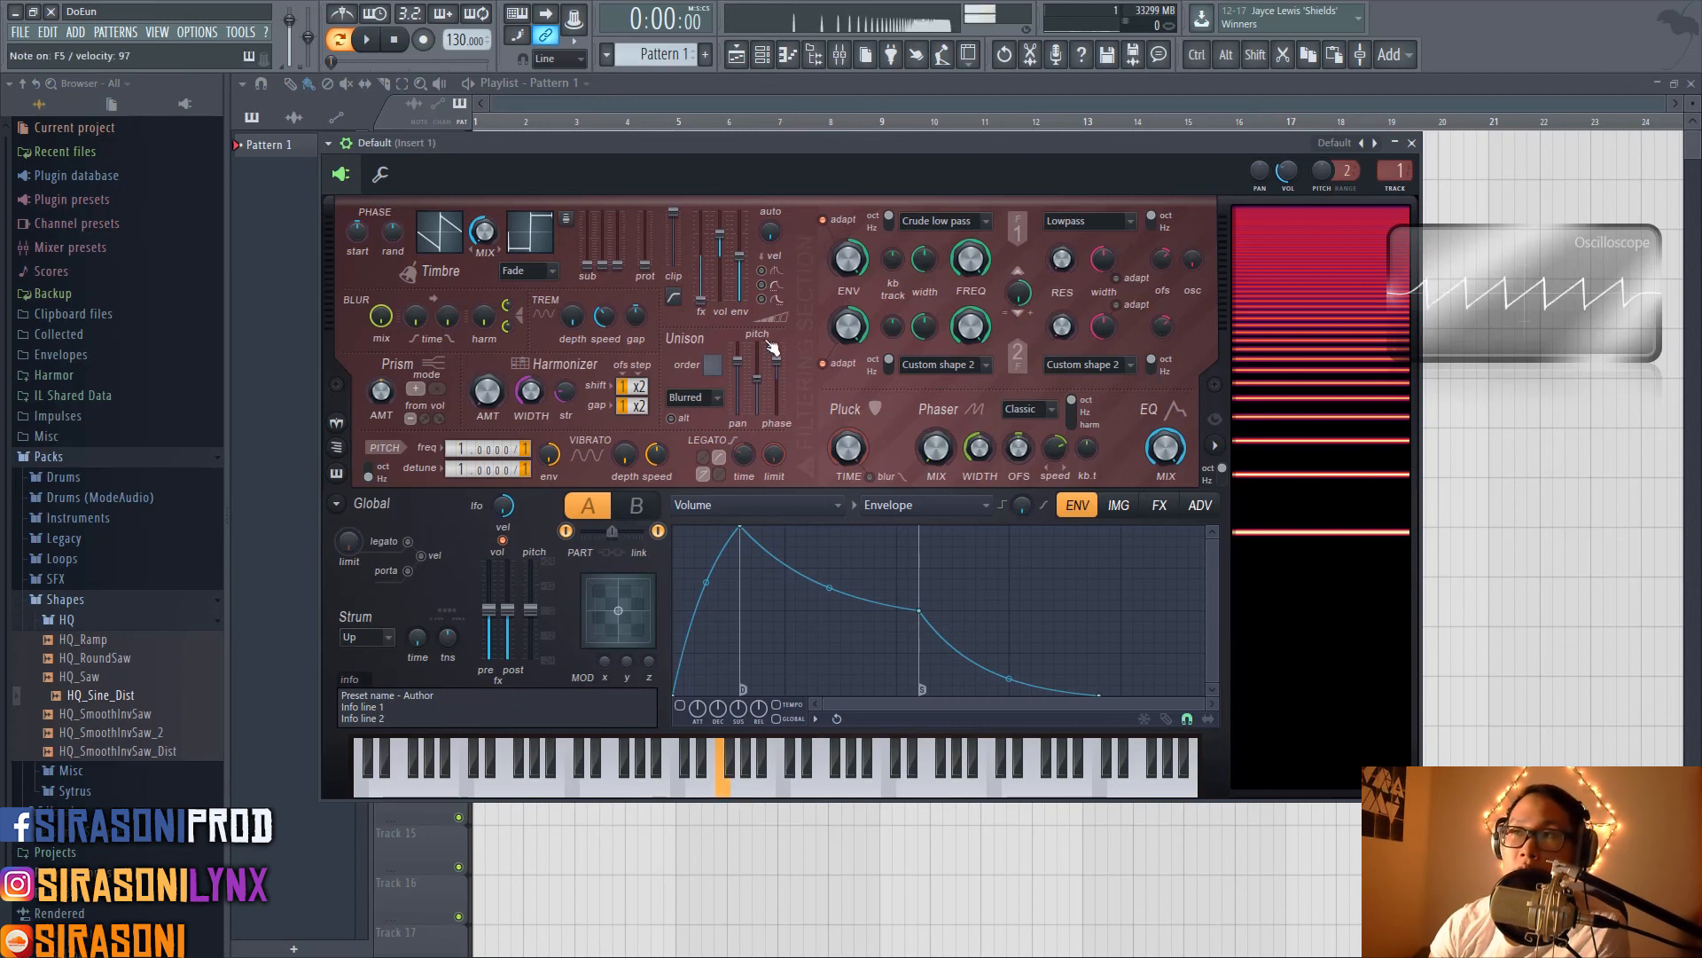
left_click_drag(702, 300, 701, 212)
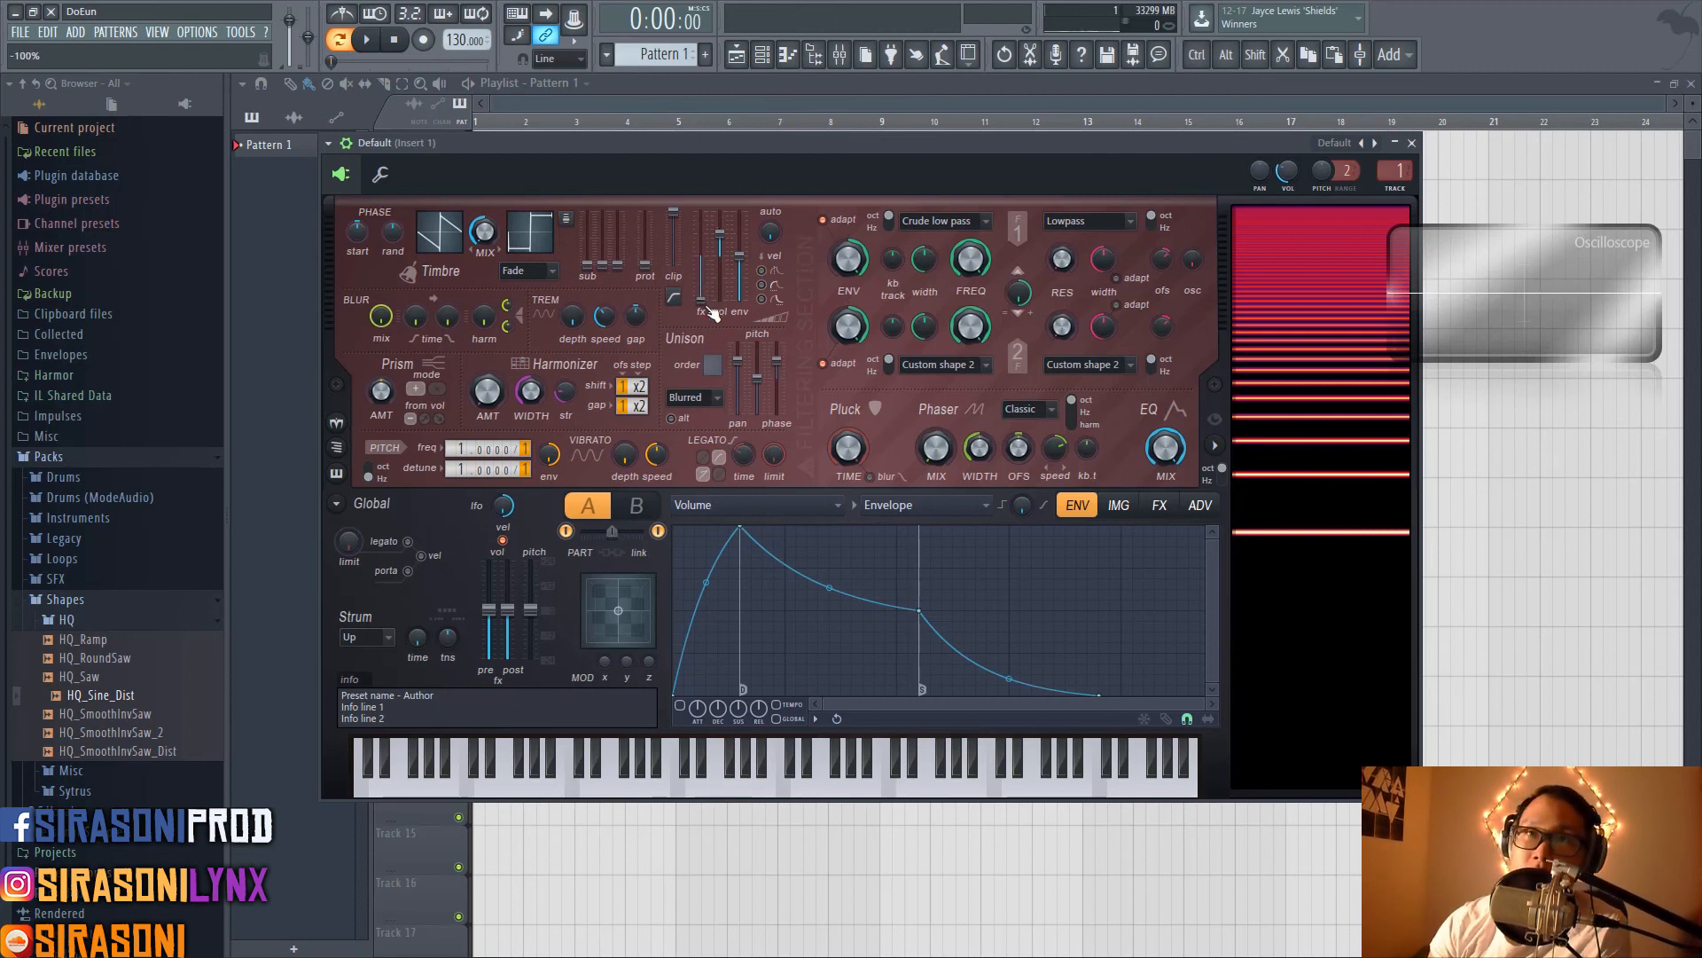
left_click_drag(700, 300, 701, 255)
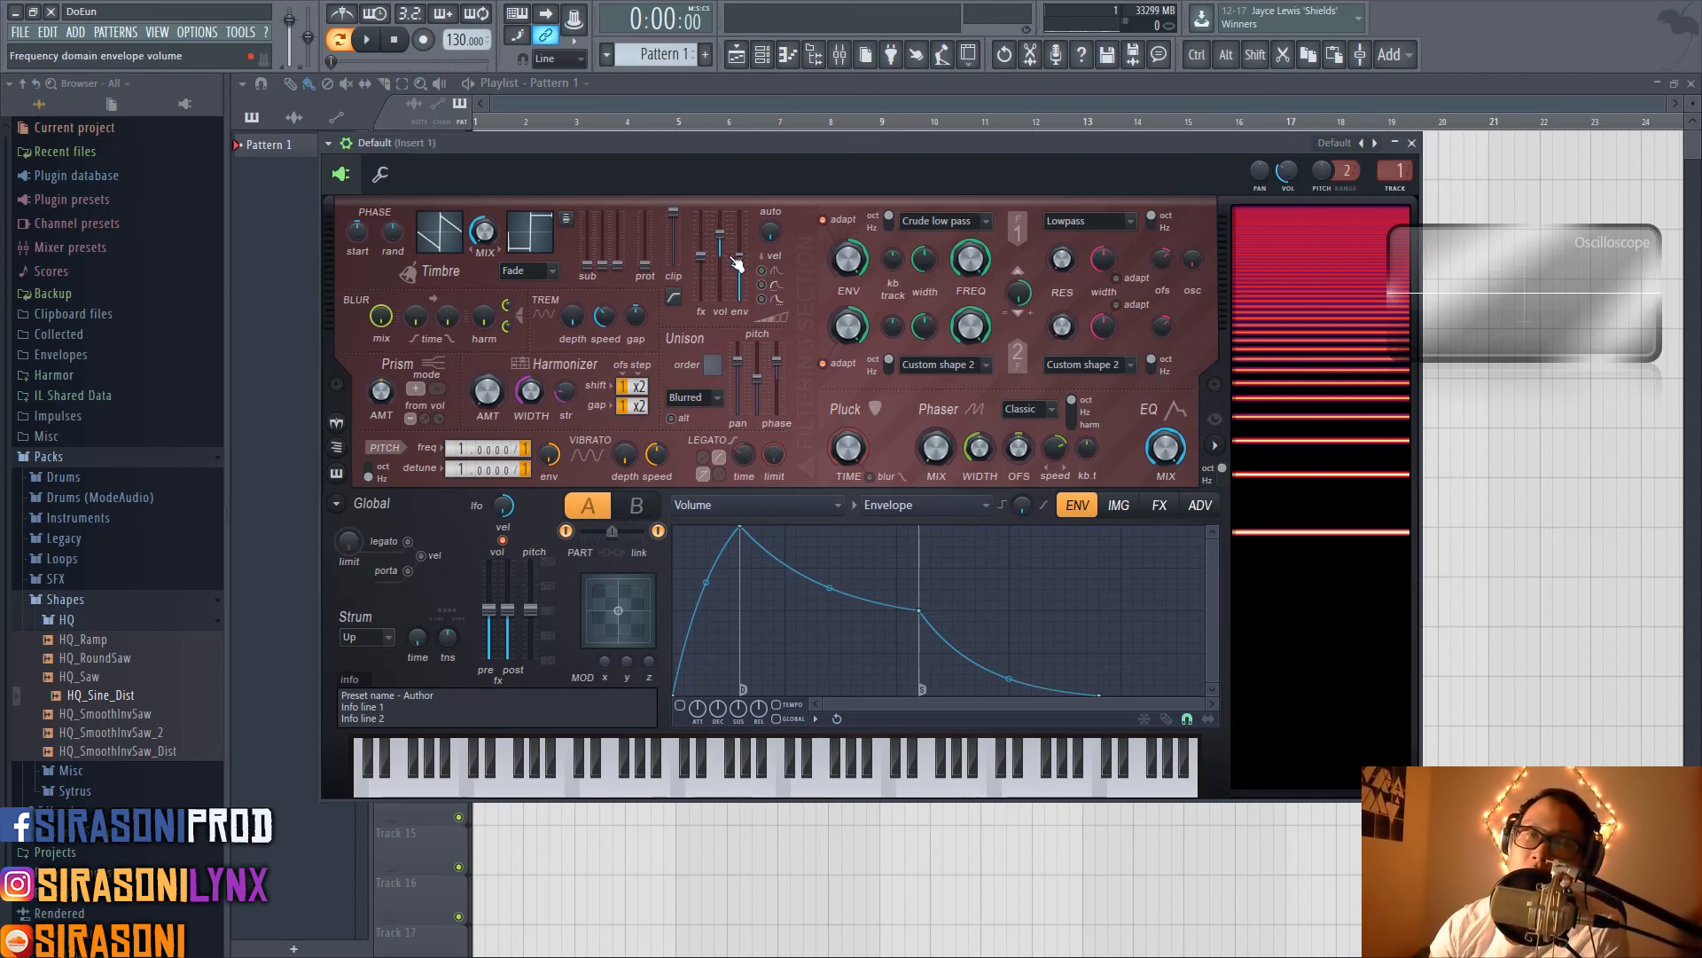
mouse_move(748, 270)
left_mouse_down()
mouse_move(747, 296)
mouse_move(747, 222)
mouse_move(748, 300)
mouse_move(748, 255)
left_mouse_up()
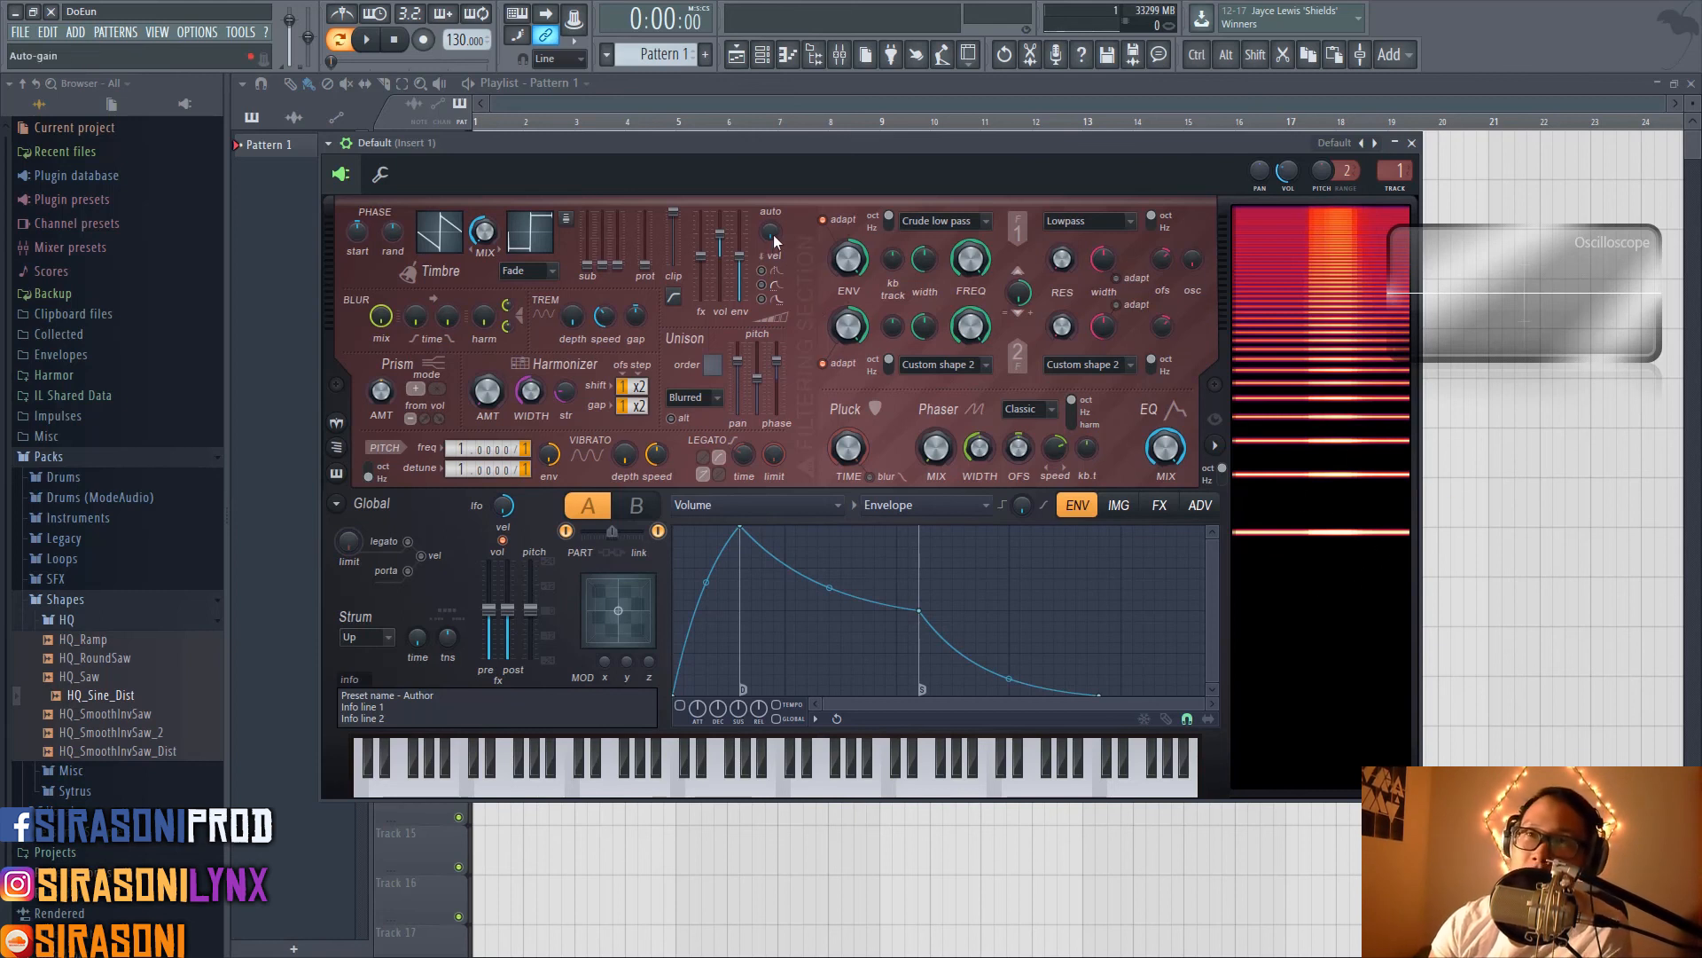
Set part A's auto-gain to 100%, and examine the auto-gain mode choices and unit order in the advanced settings
left_click_drag(773, 235, 774, 145)
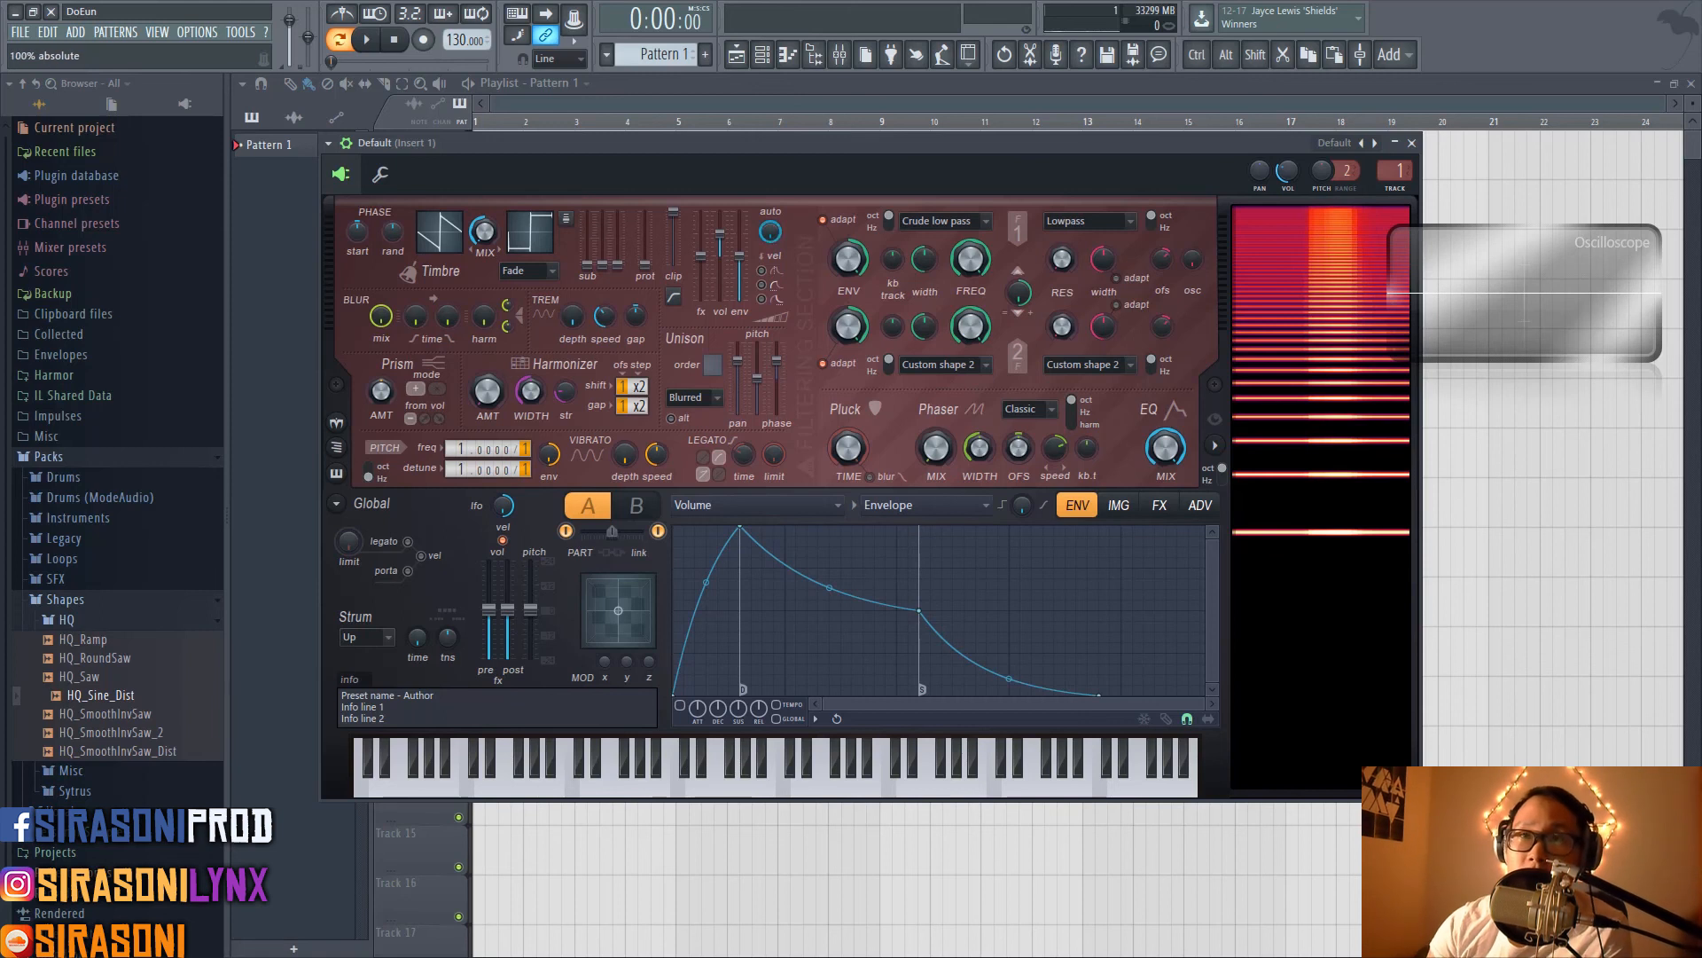
mouse_move(773, 235)
left_mouse_down()
mouse_move(773, 323)
mouse_move(773, 235)
left_mouse_up()
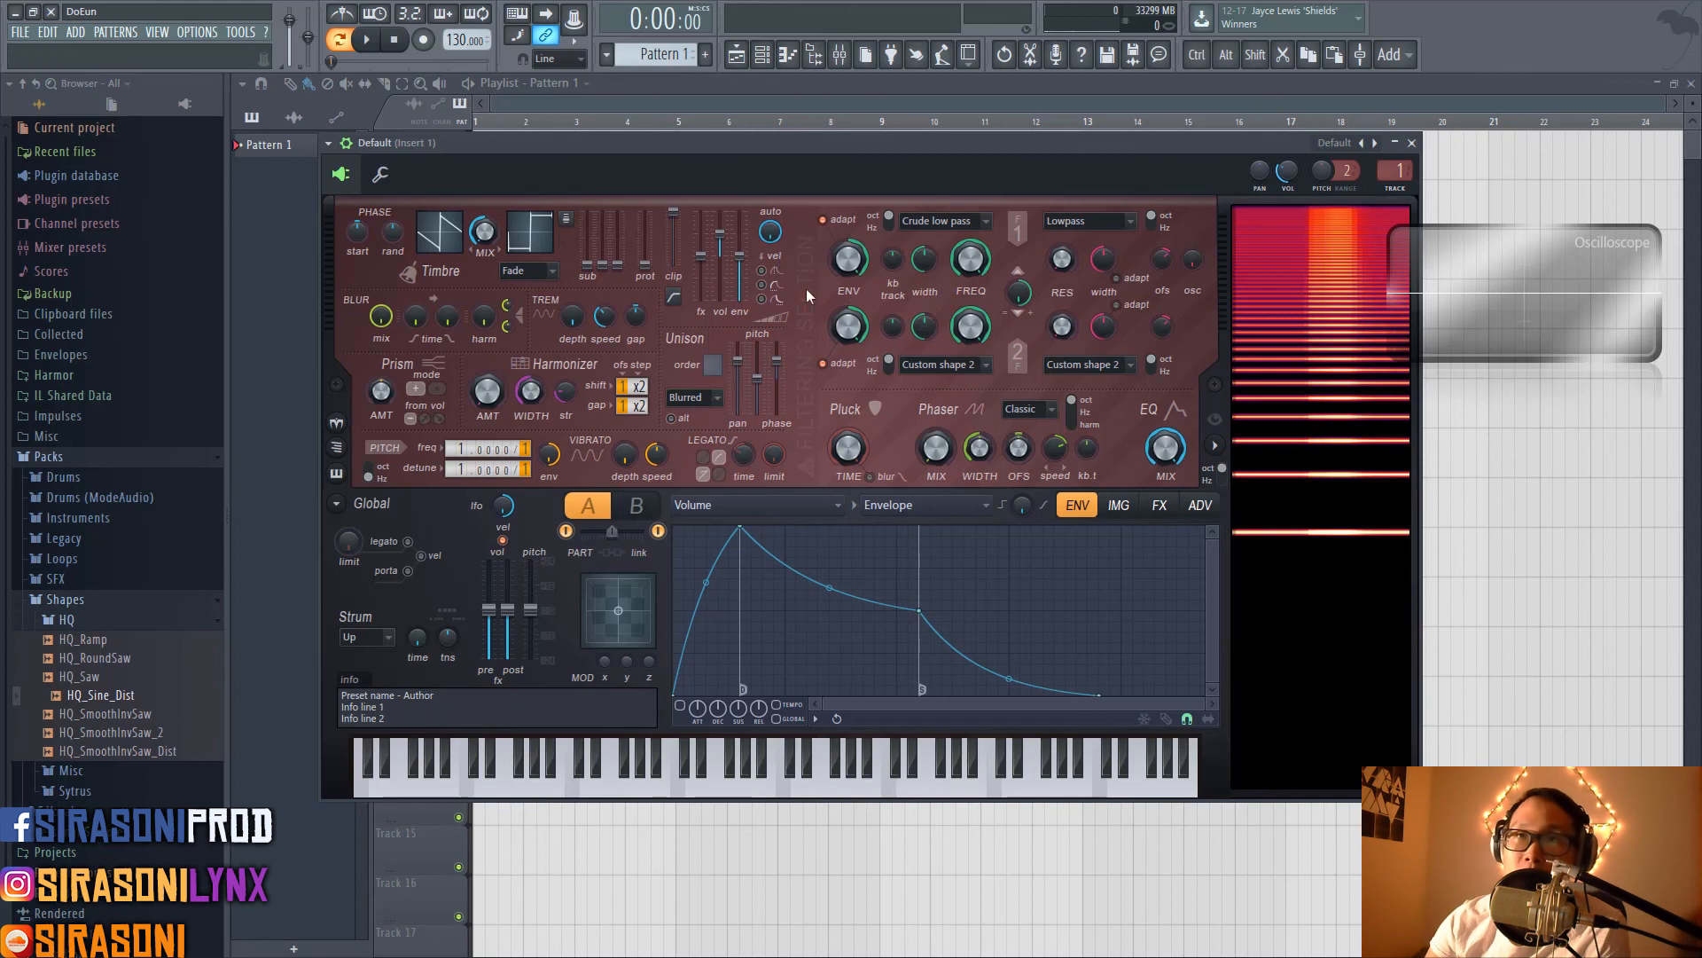
left_click(1167, 507)
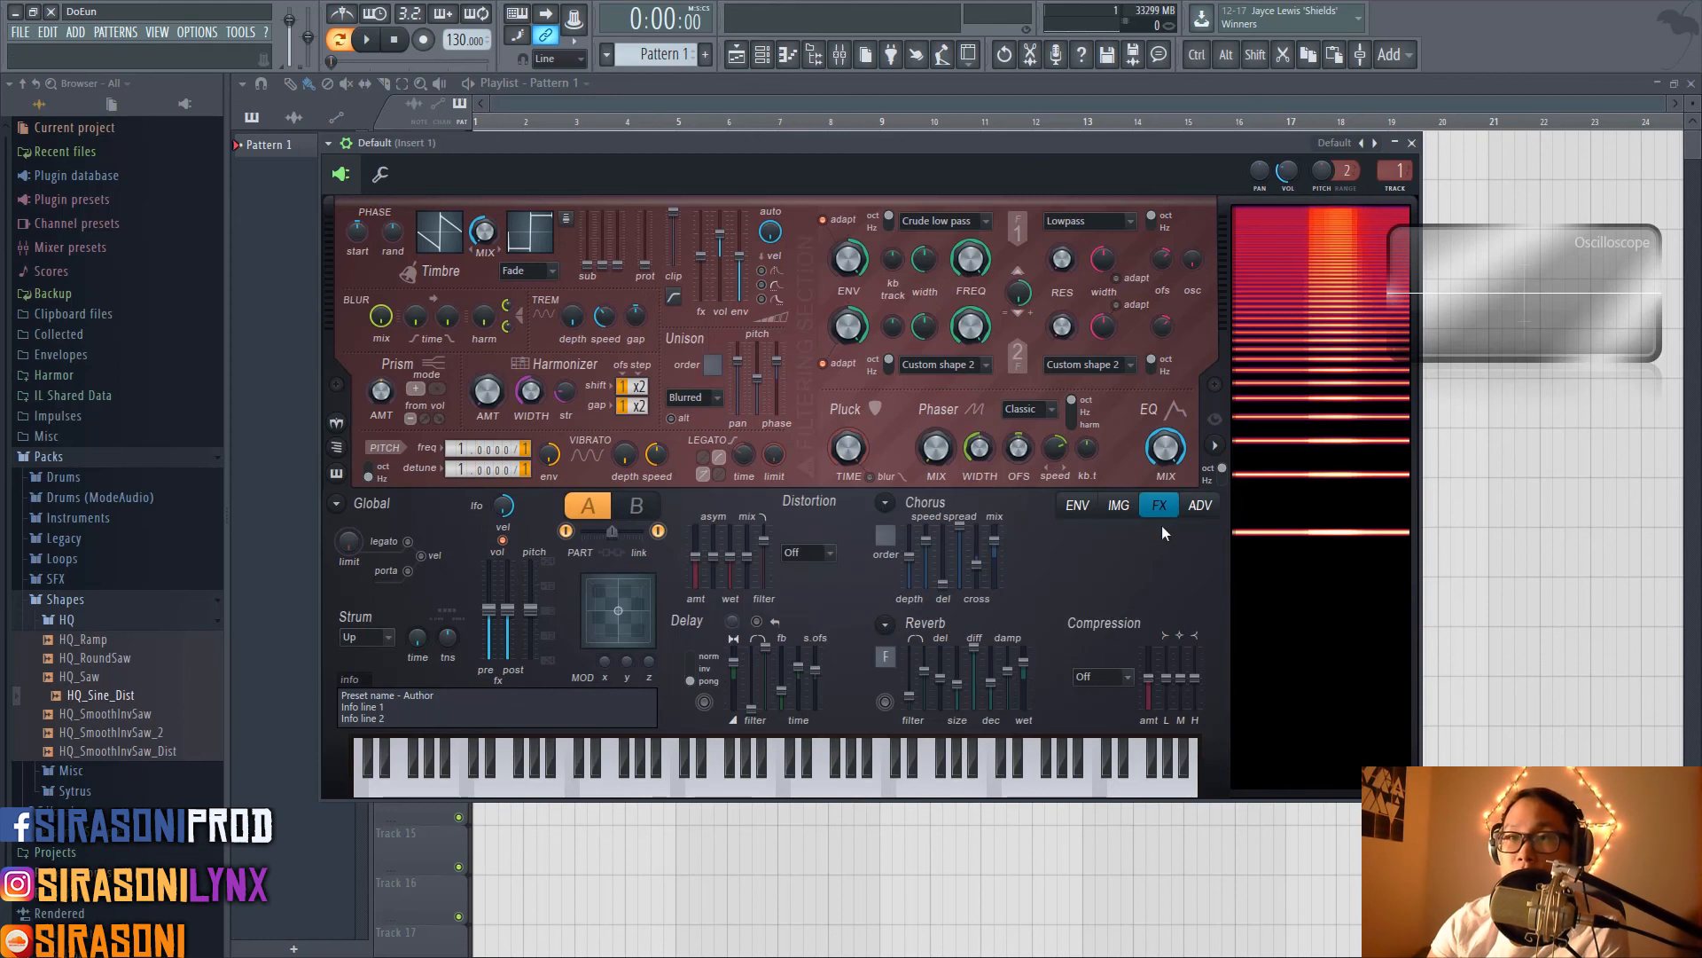
left_click(1119, 505)
left_click(1077, 505)
left_click(1199, 507)
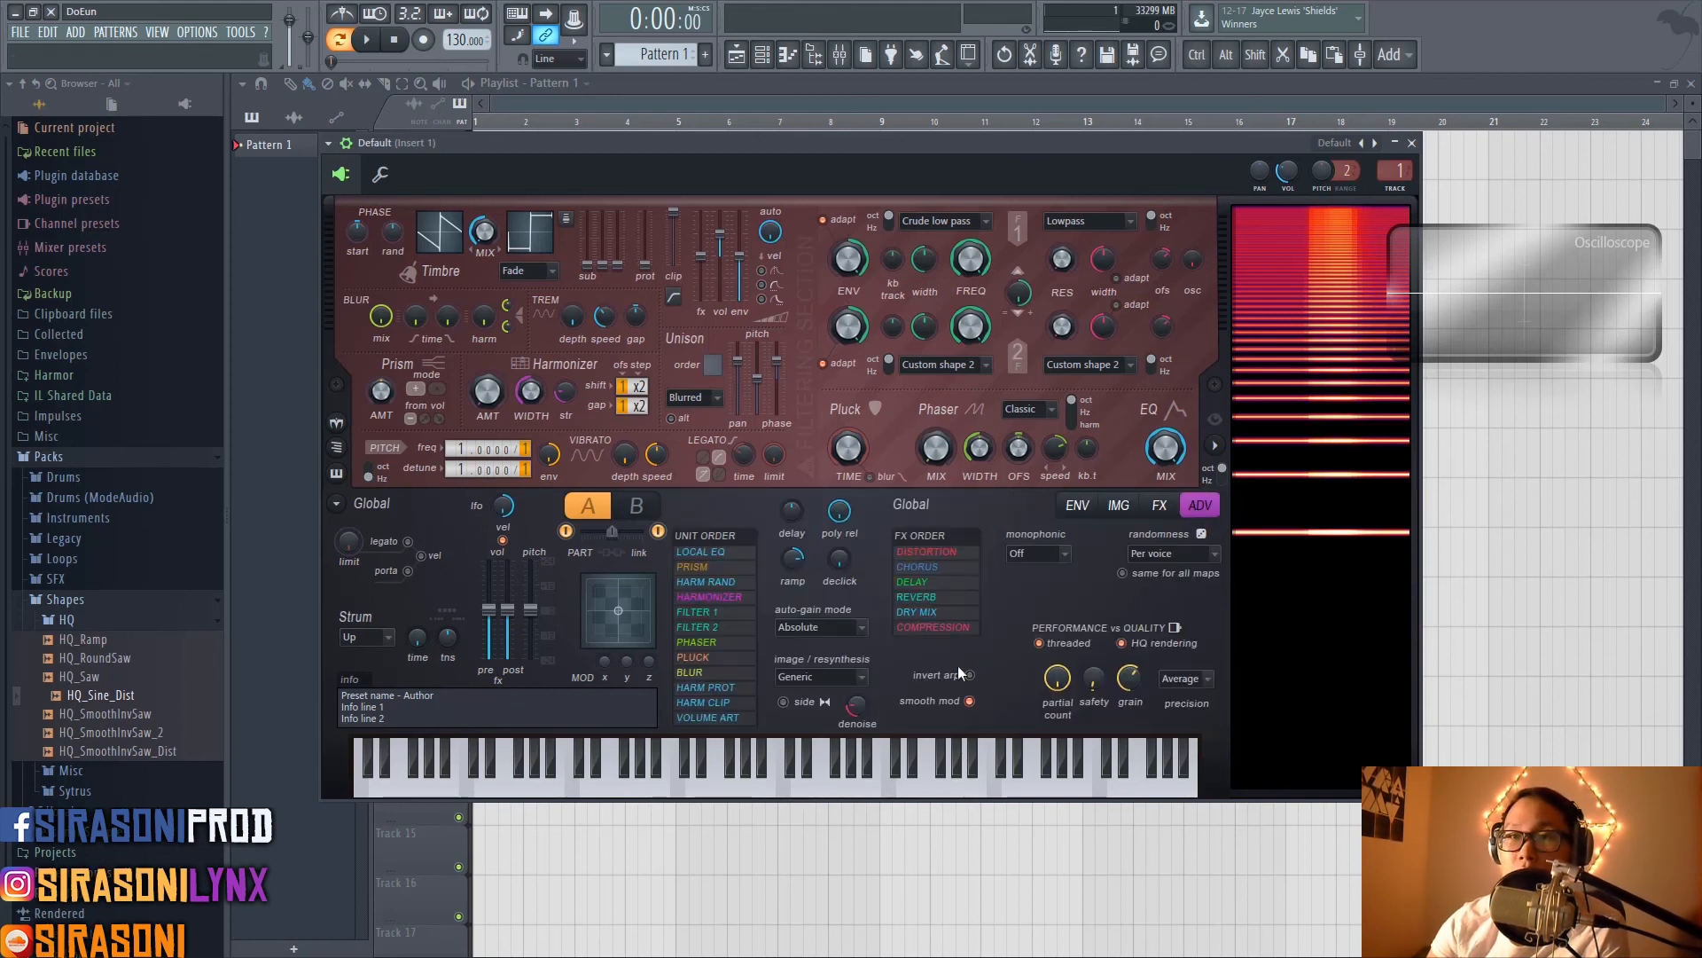
left_click(820, 627)
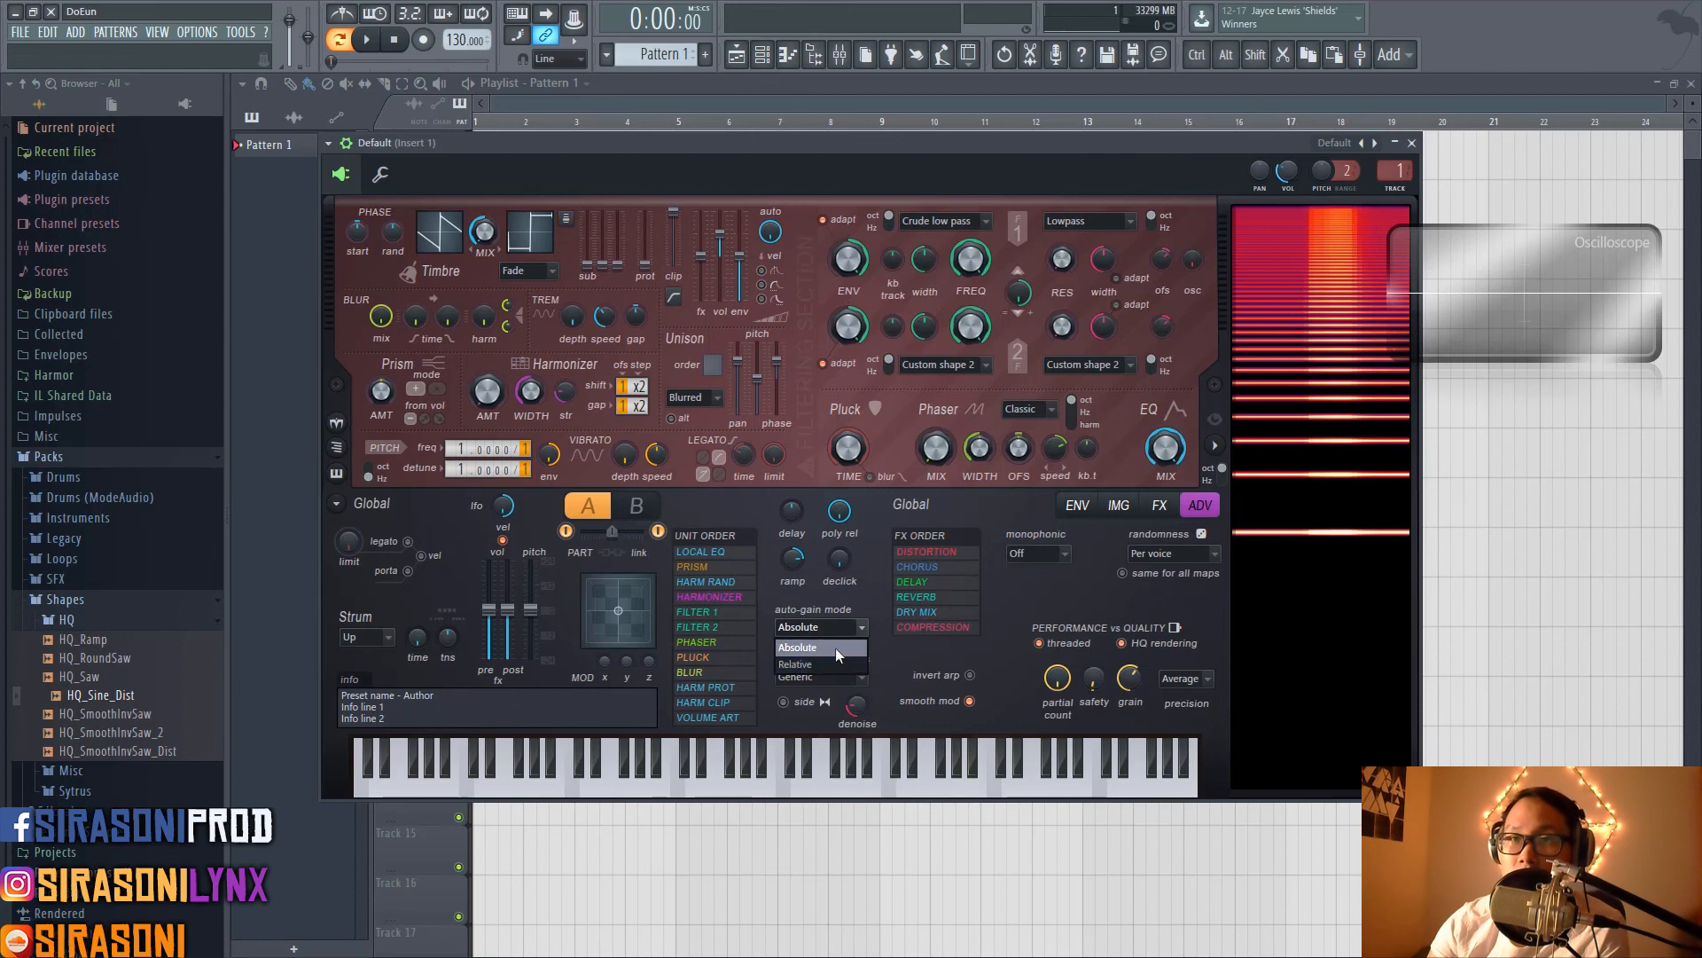
left_click(828, 601)
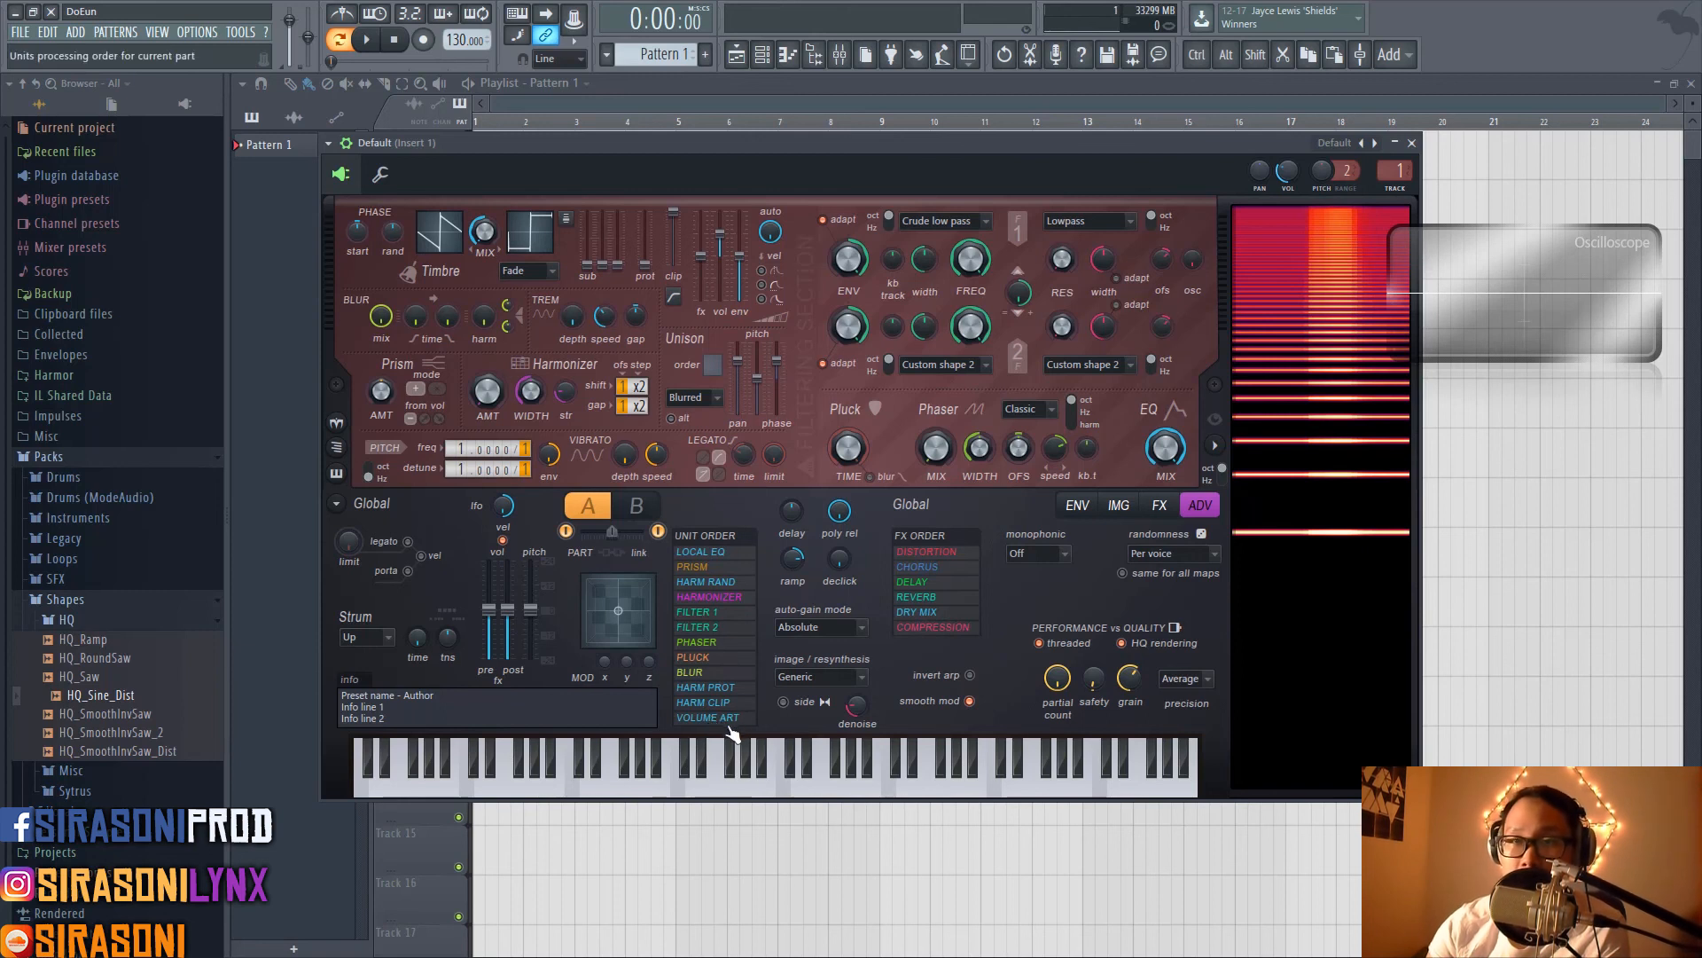
mouse_move(720, 723)
left_mouse_down()
mouse_move(720, 667)
mouse_move(720, 718)
left_mouse_up()
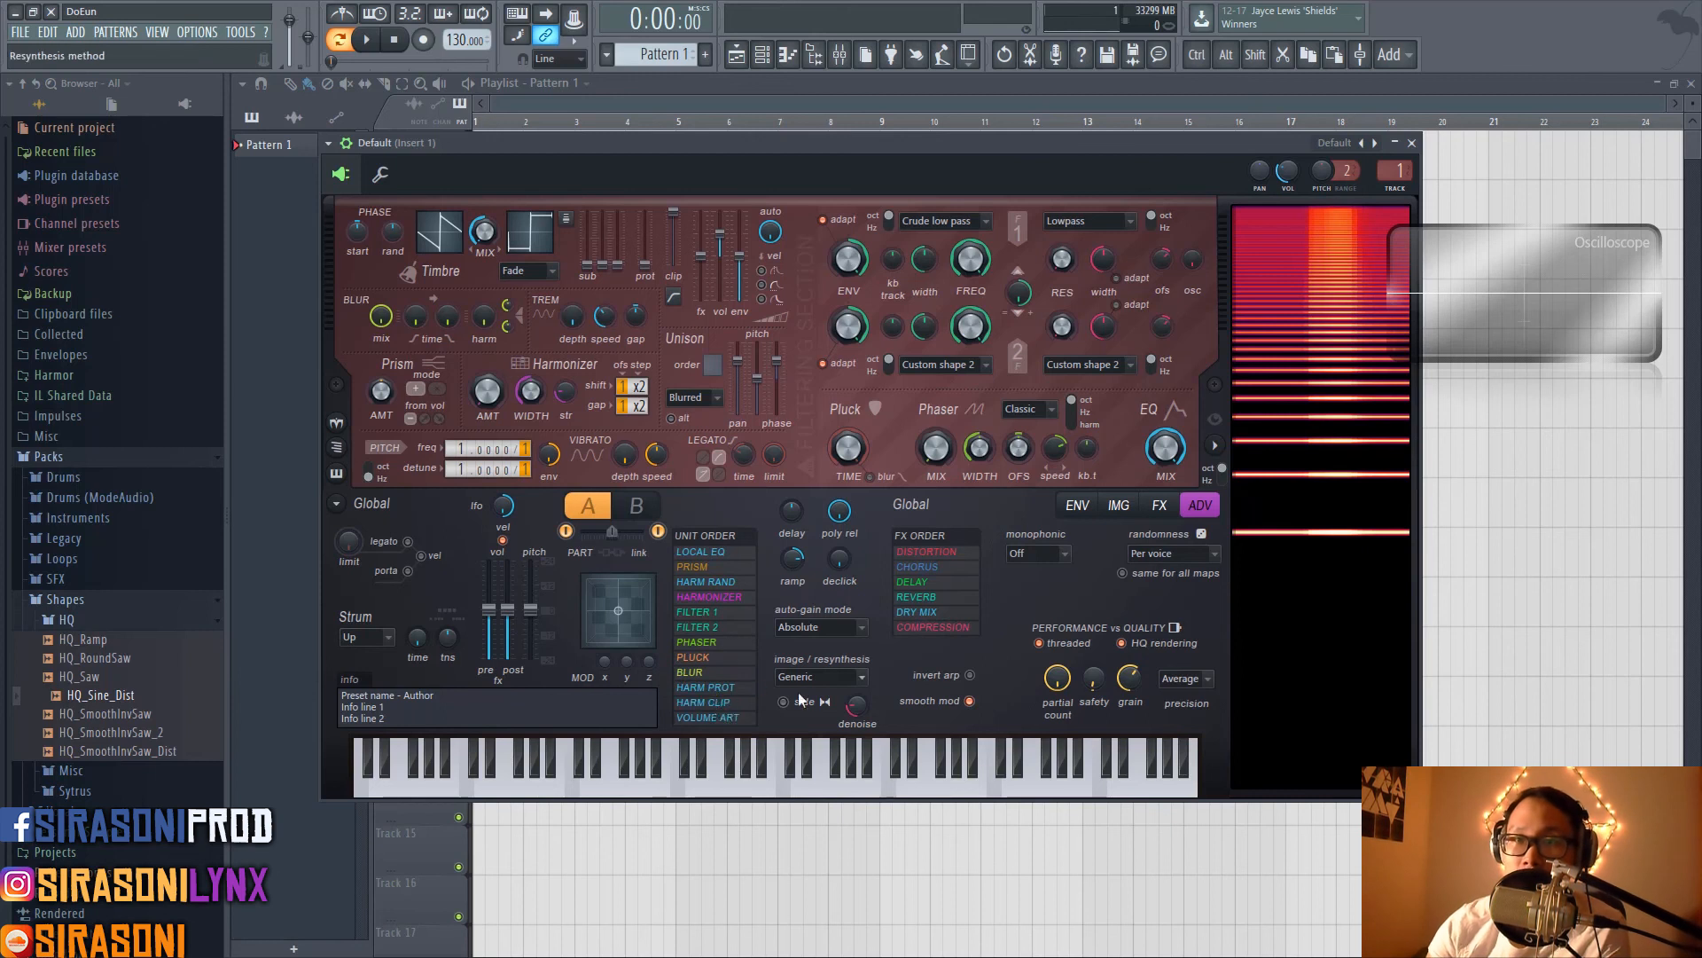
Return to part A's volume envelope, enable it with part B off, and audition F5 repeatedly at varying velocities
left_click(1077, 504)
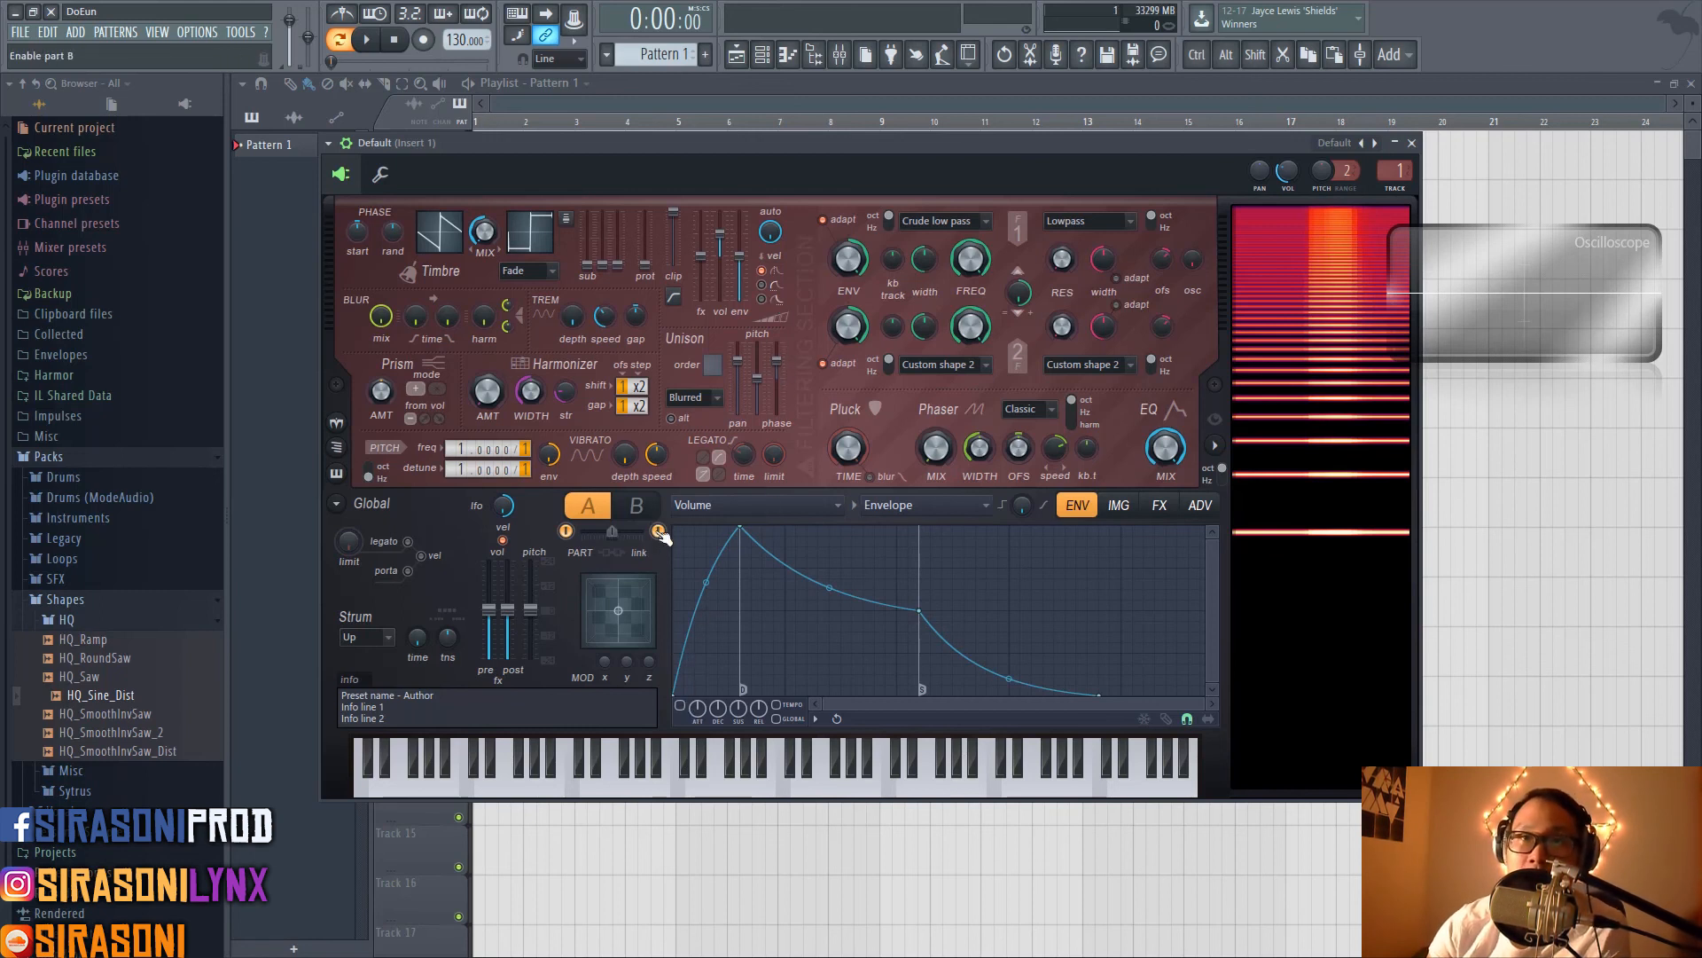
left_click(691, 743)
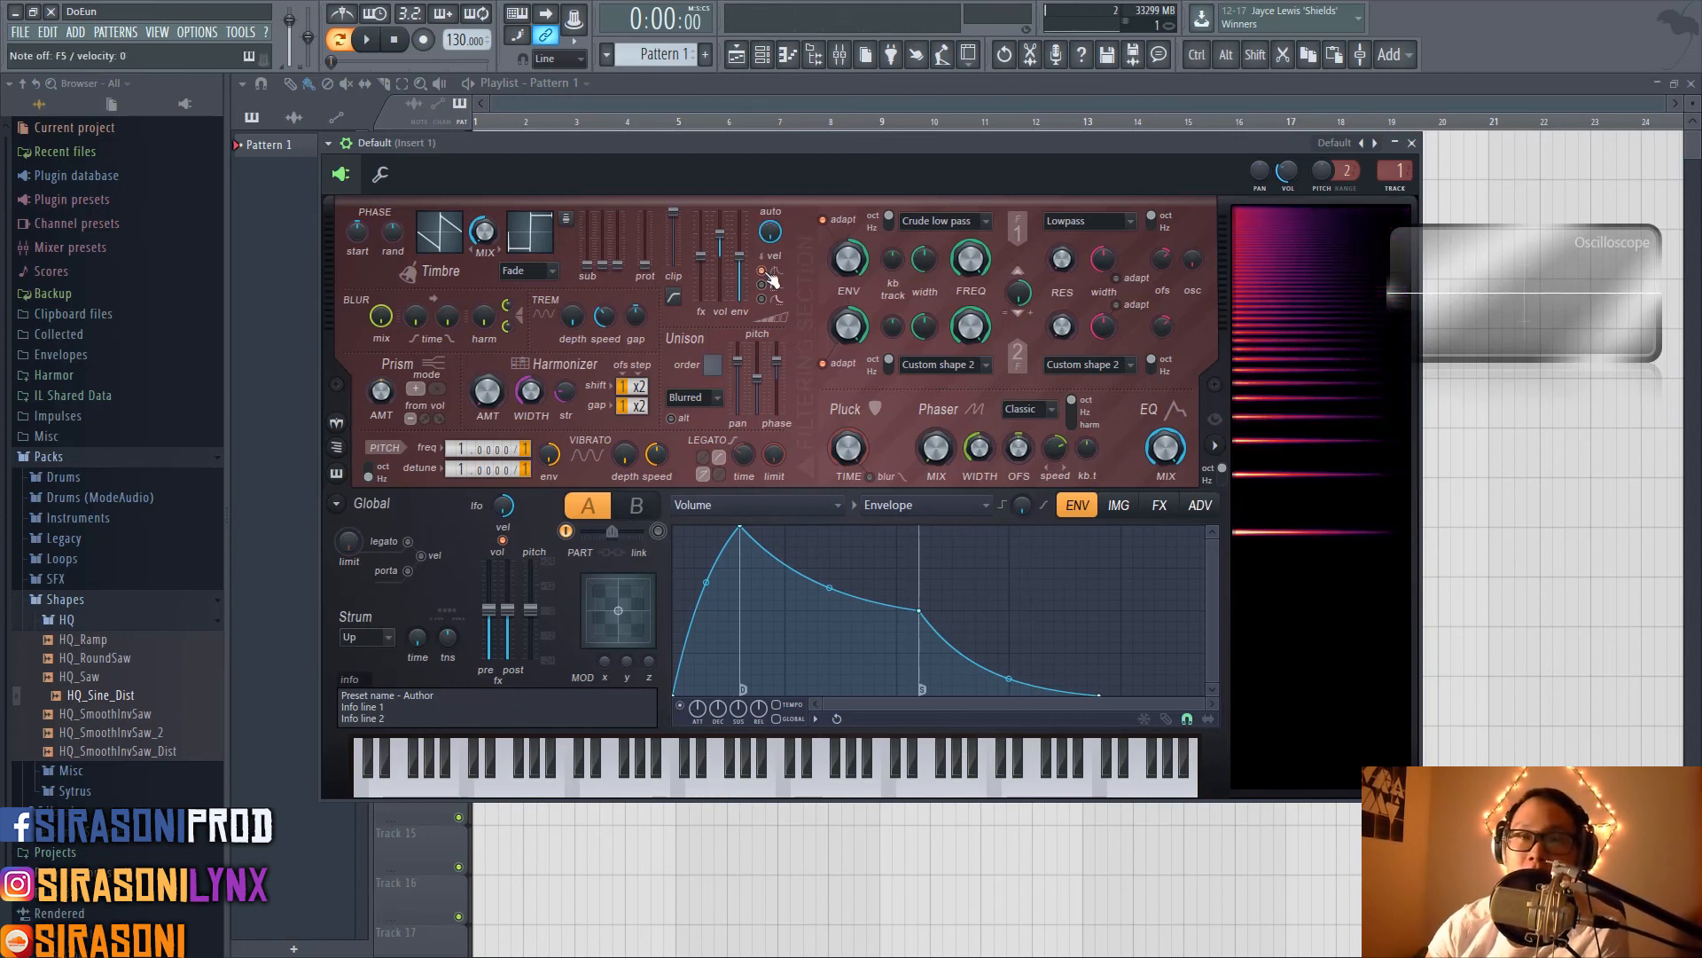
key("v")
key("v")
key("v")
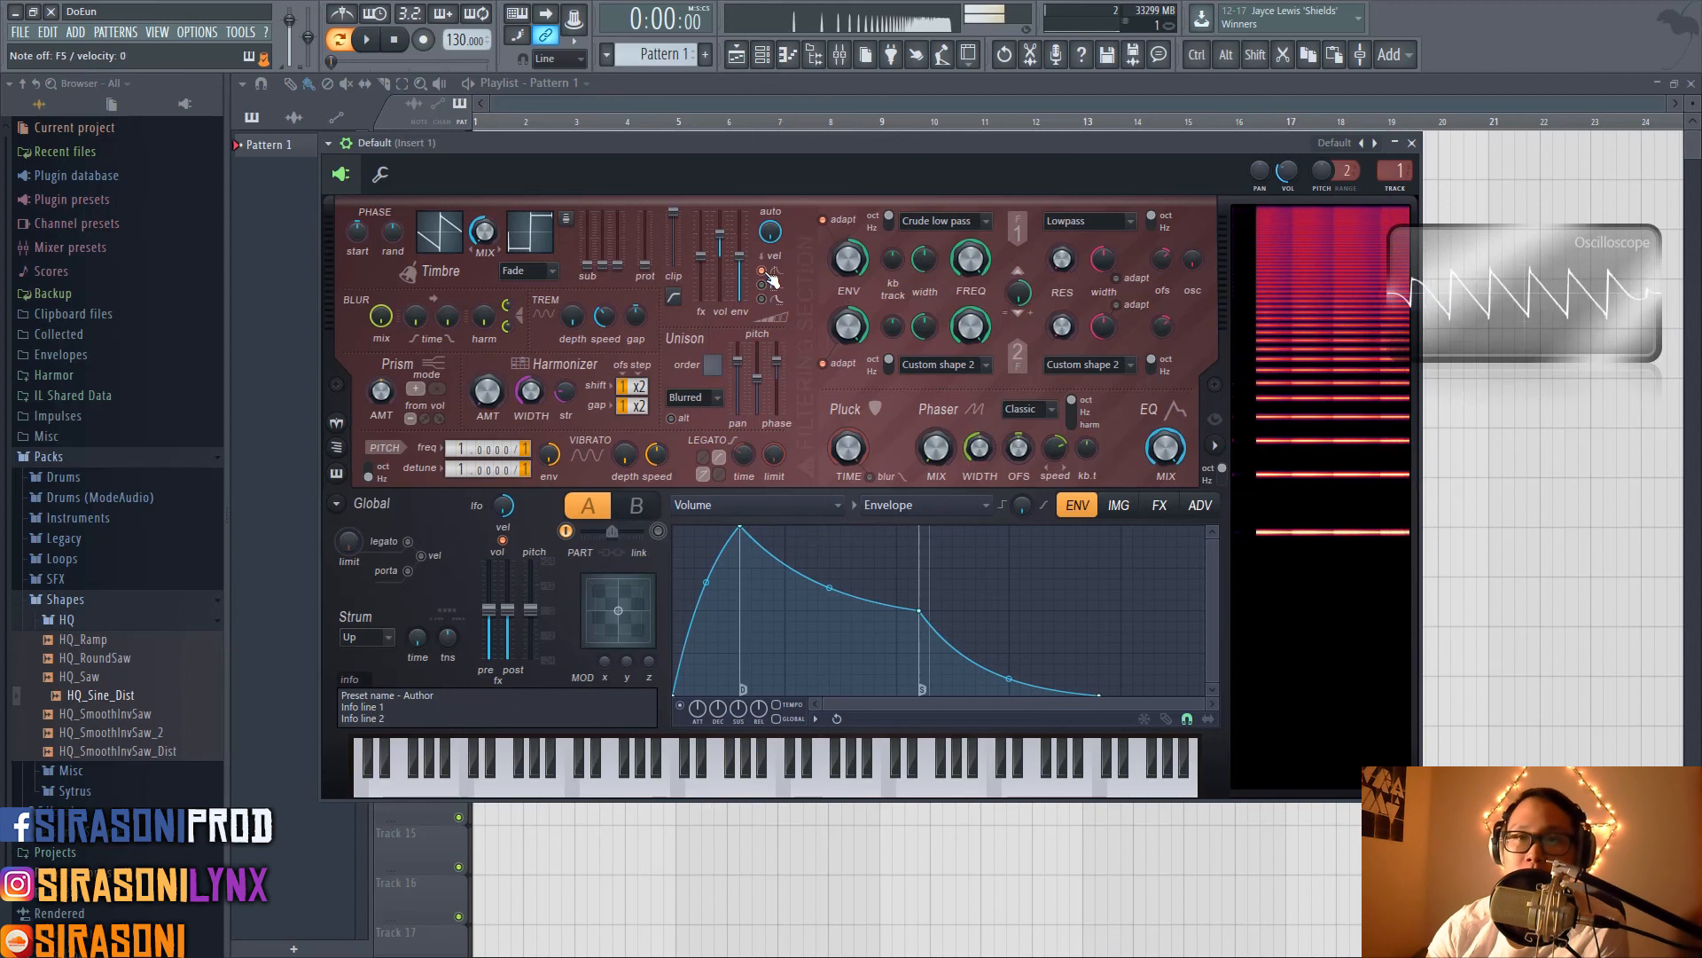
key("v")
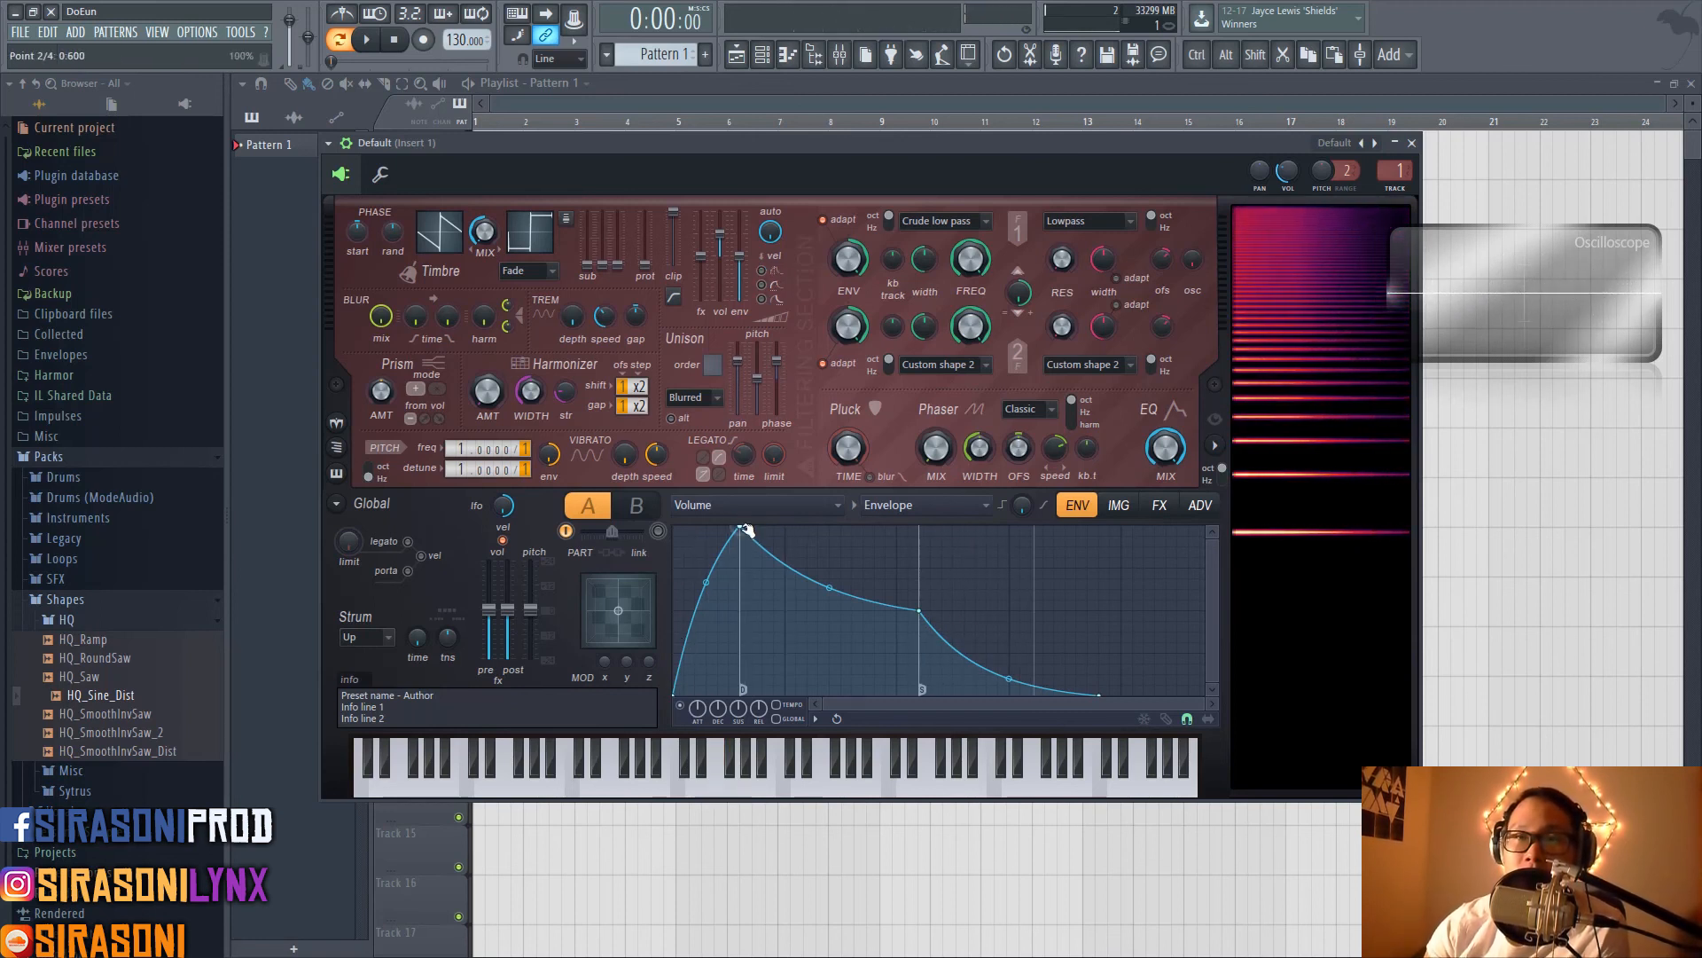
Lengthen the volume envelope's attack by moving its peak close to the sustain point, and audition F5 at varying velocities
left_click_drag(741, 527, 884, 494)
key("v")
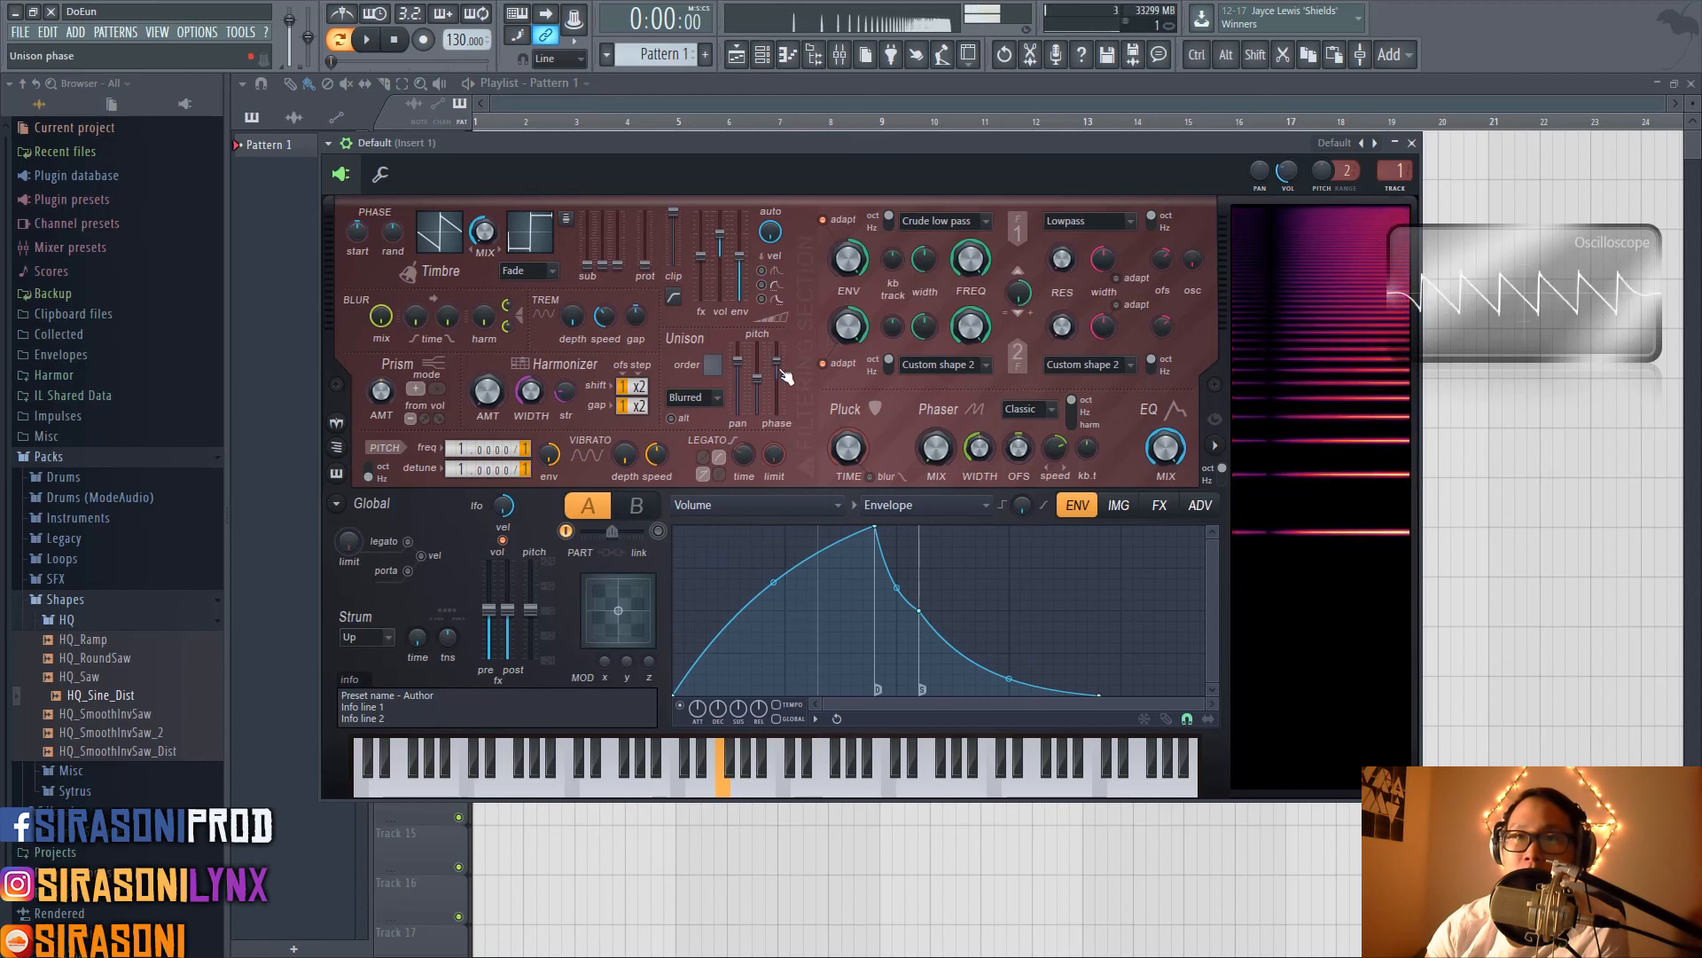
key("v")
key("v")
key("v")
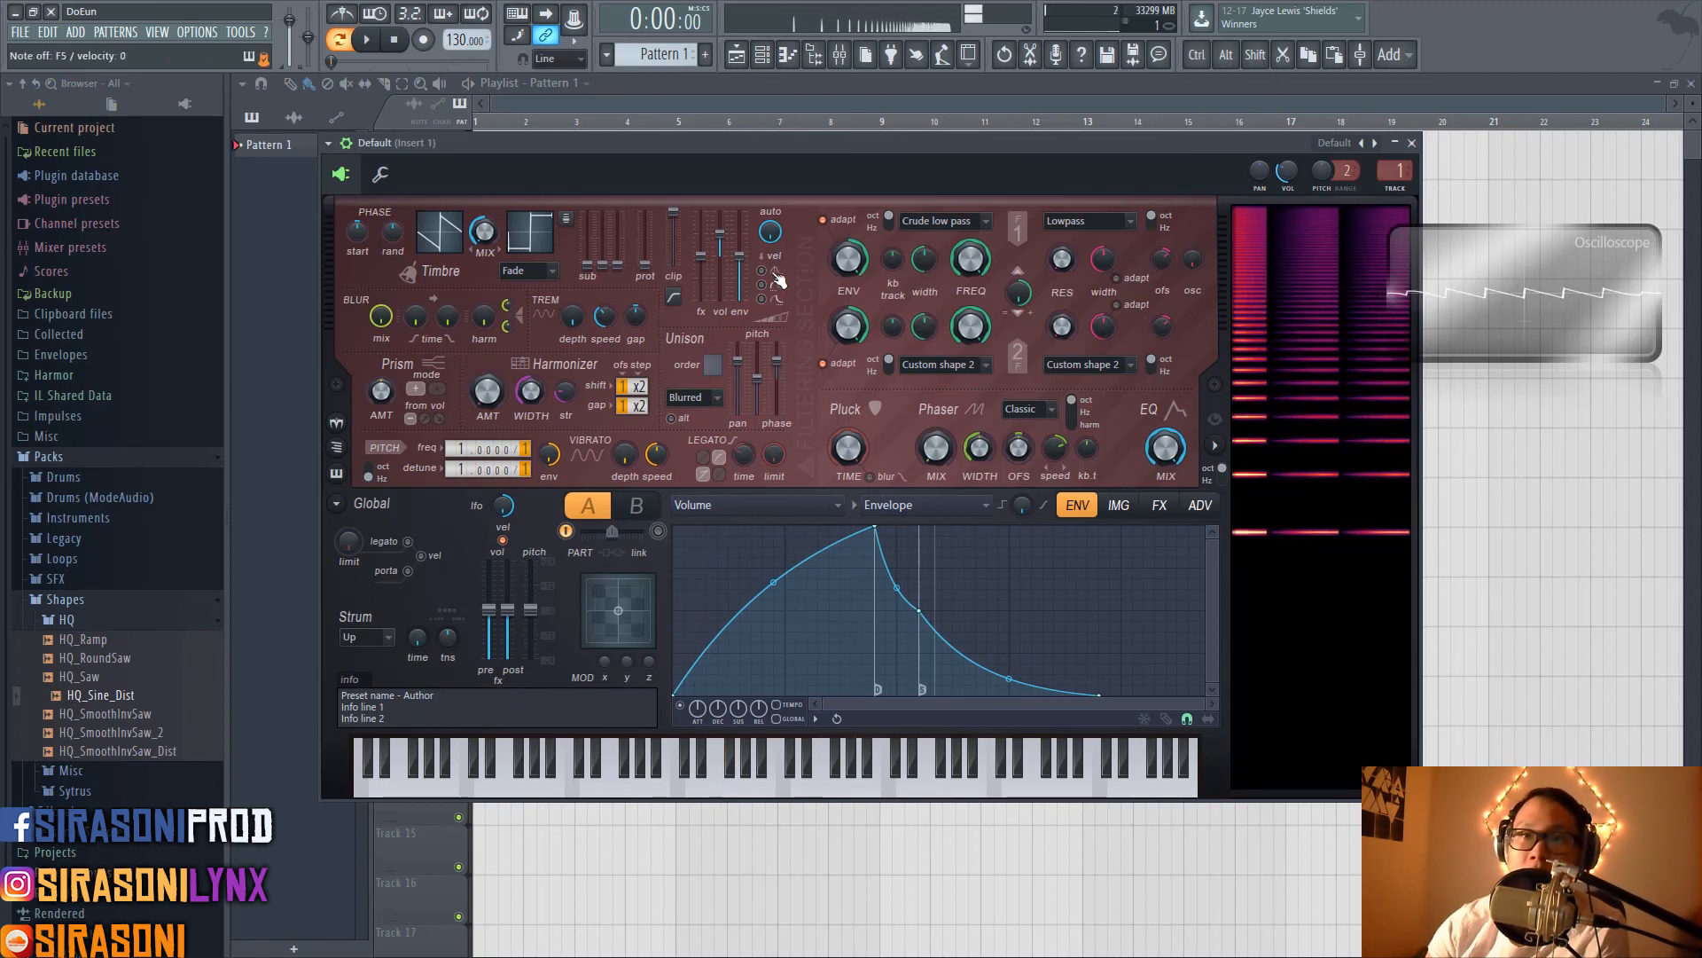
key("v")
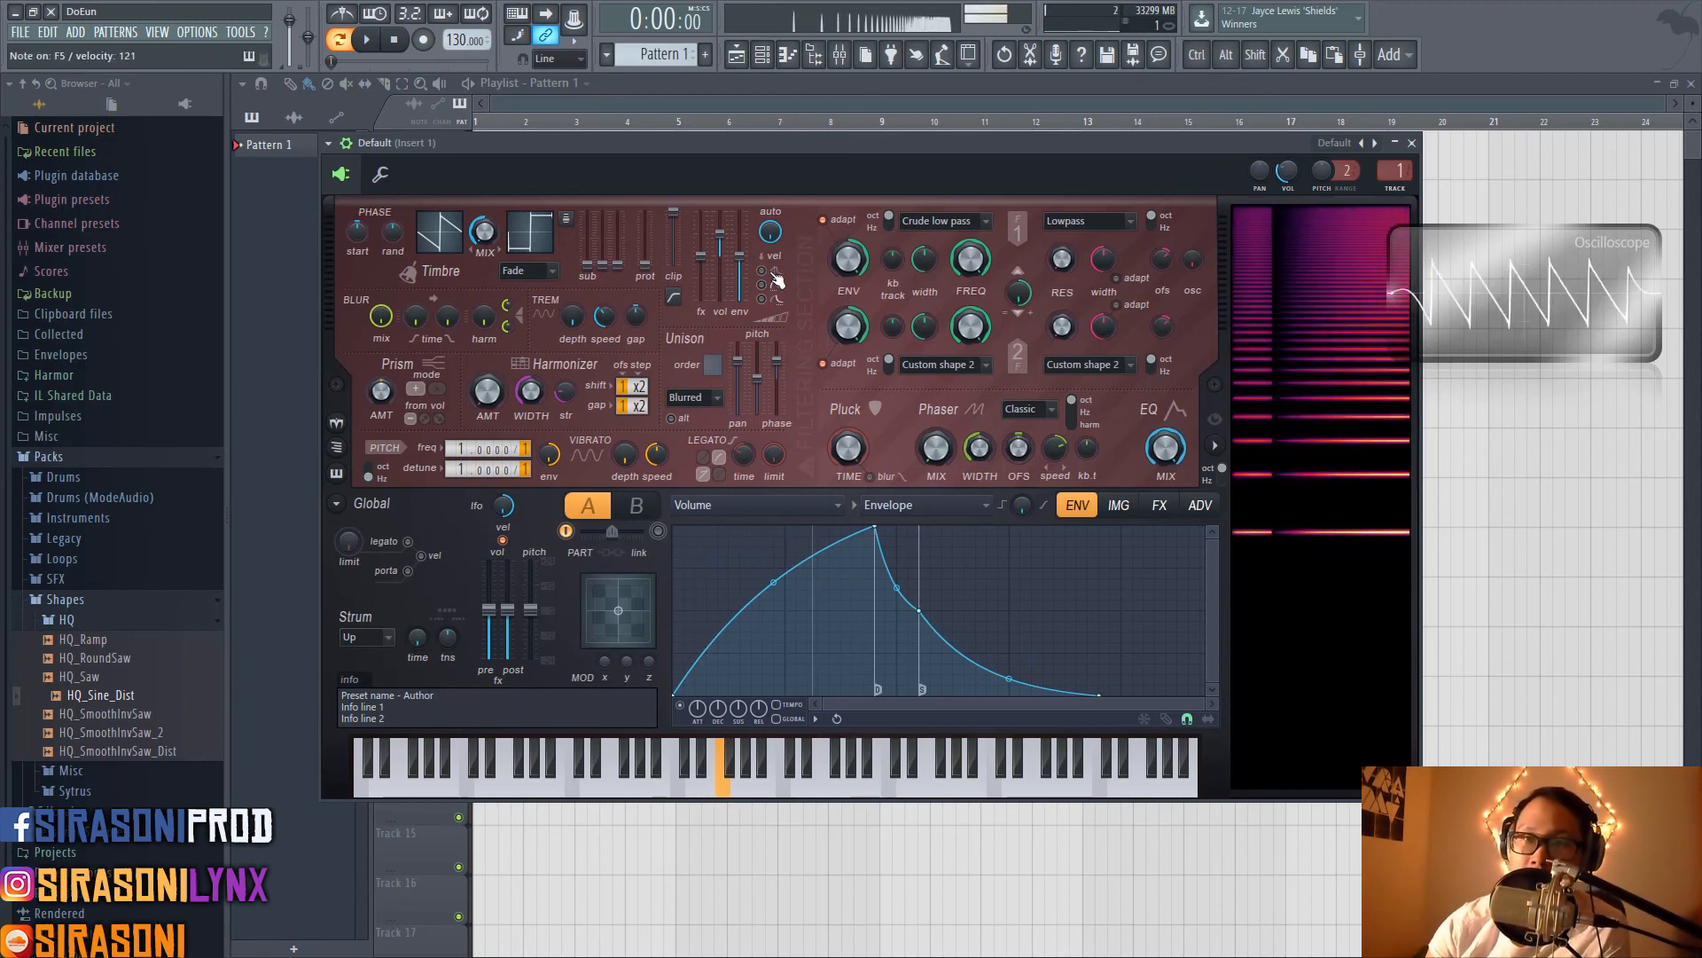
key("v")
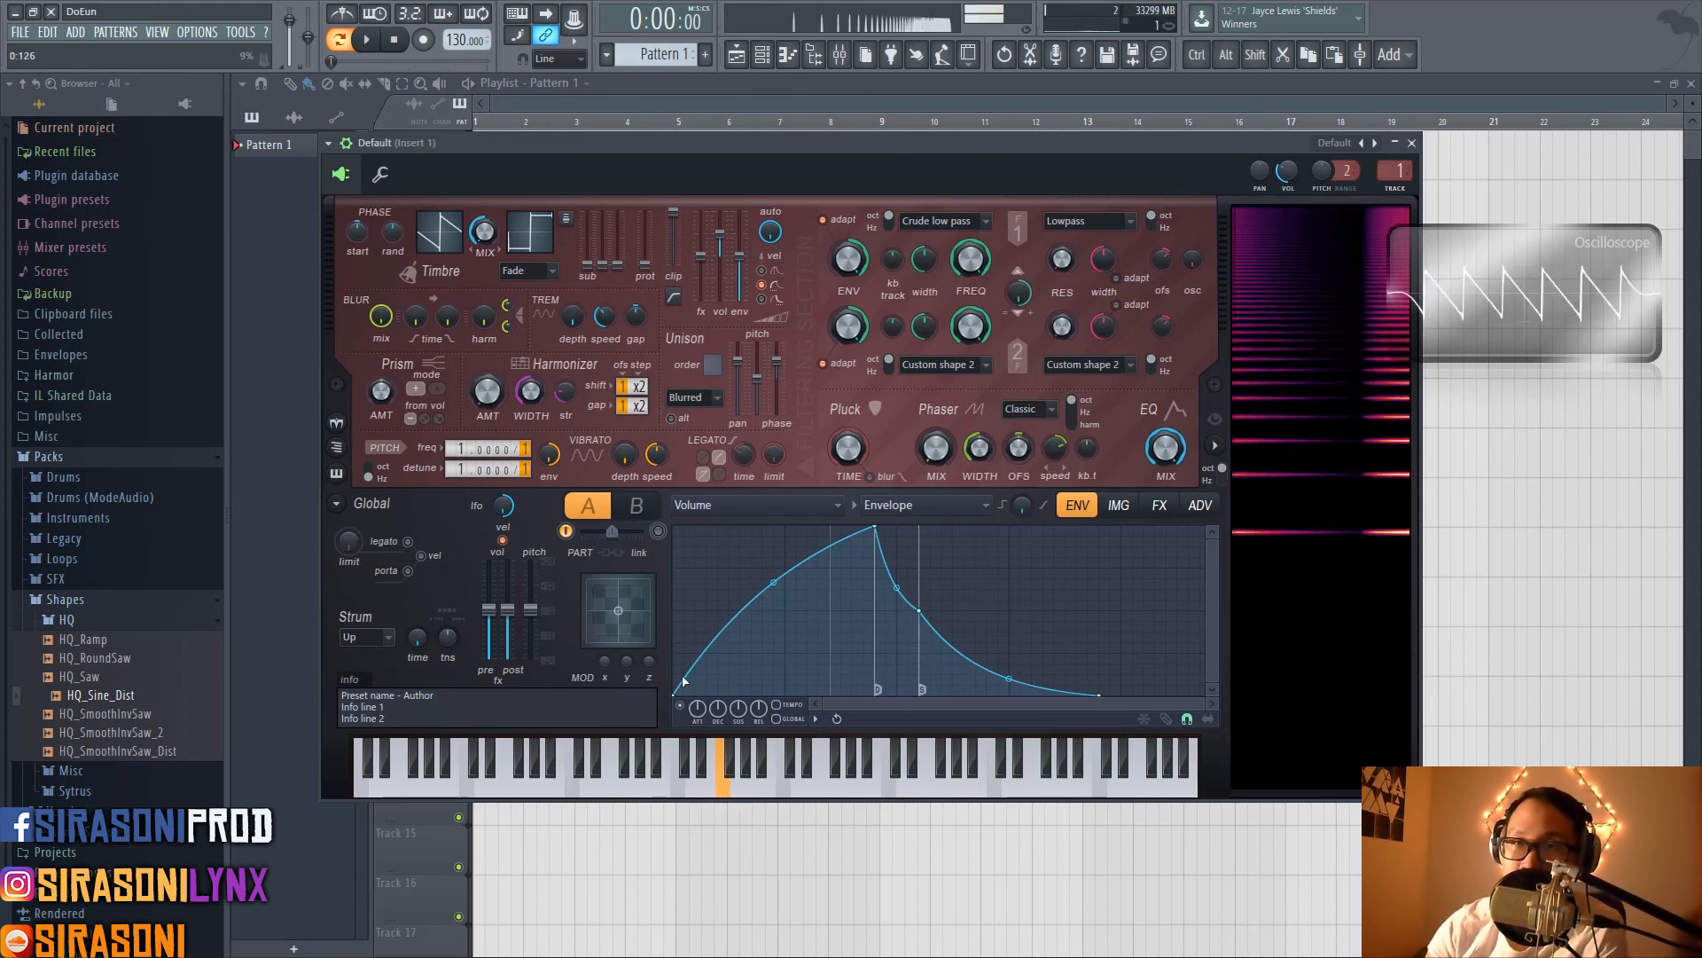
Try the velocity-to-envelope switches, leaving only release velocity to envelope release scale enabled
left_click(766, 269)
left_click(766, 299)
left_click(767, 285)
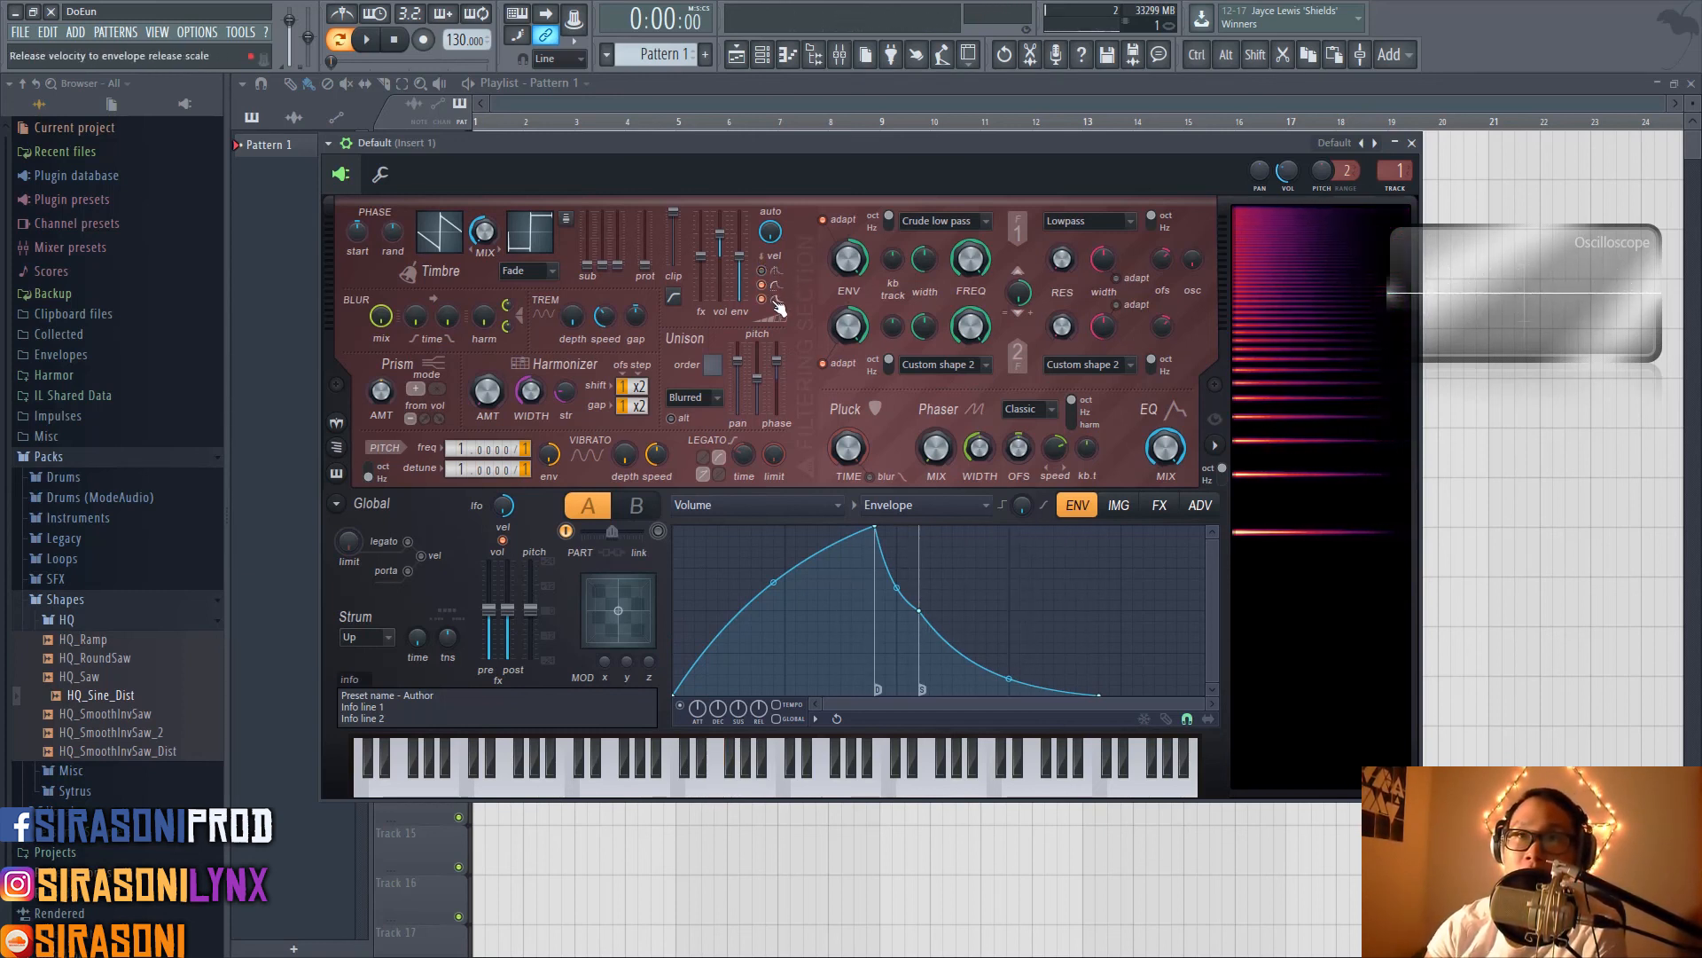
left_click(777, 299)
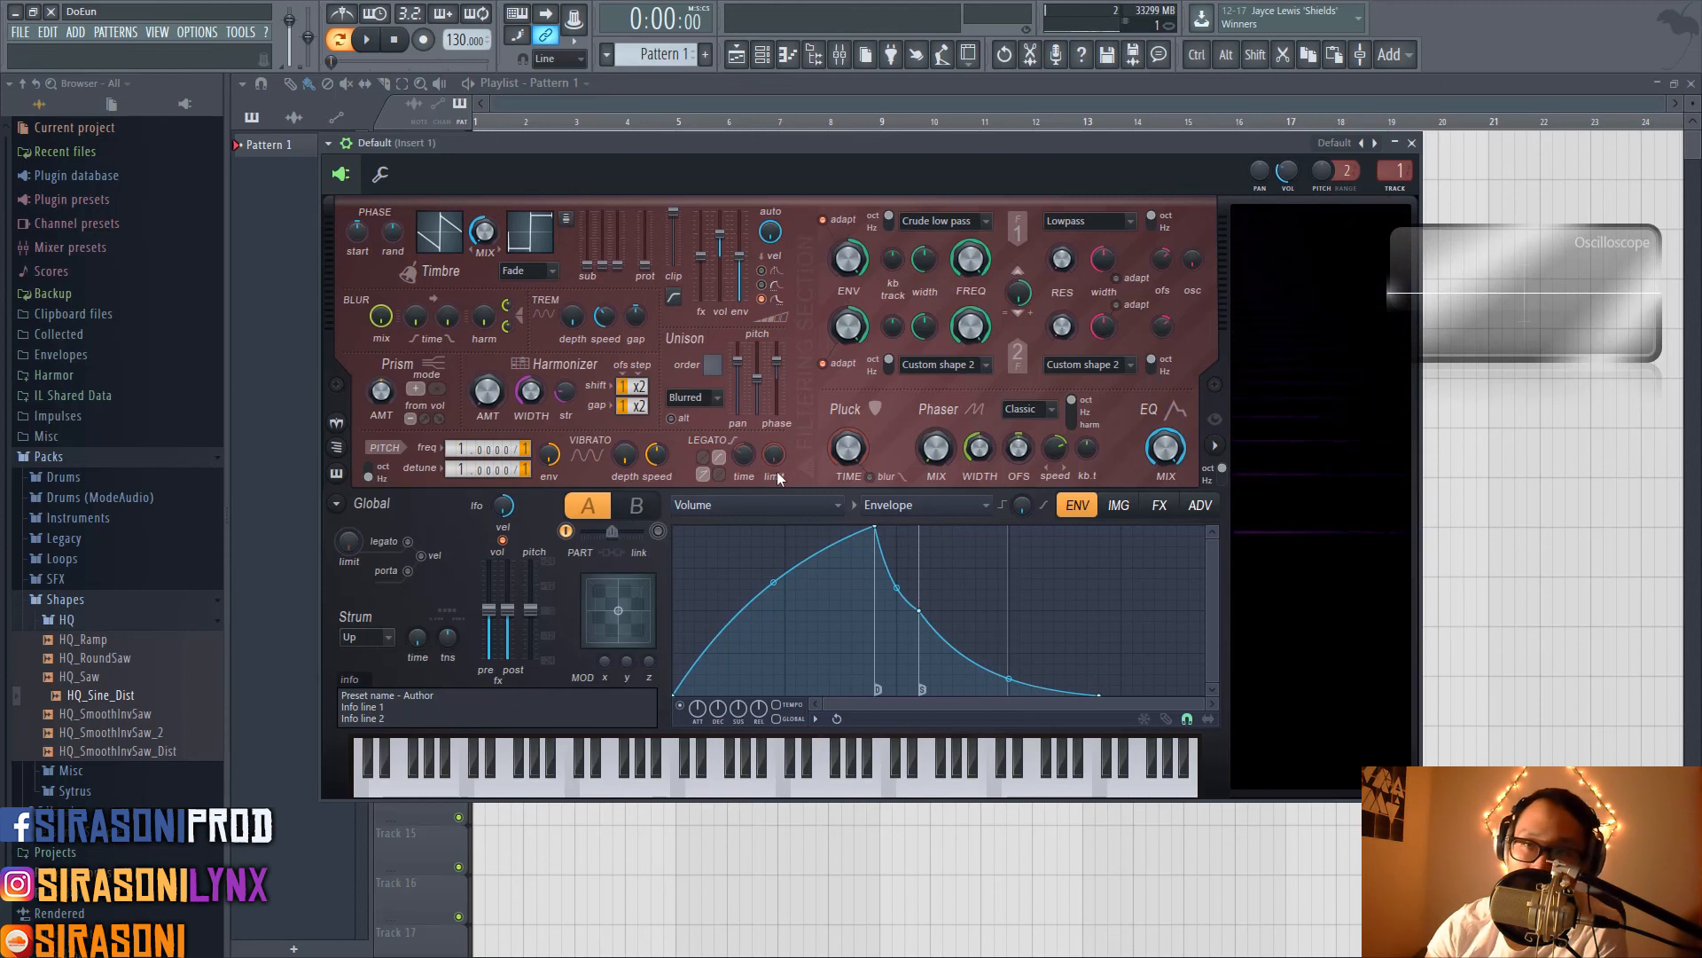
left_click(762, 300)
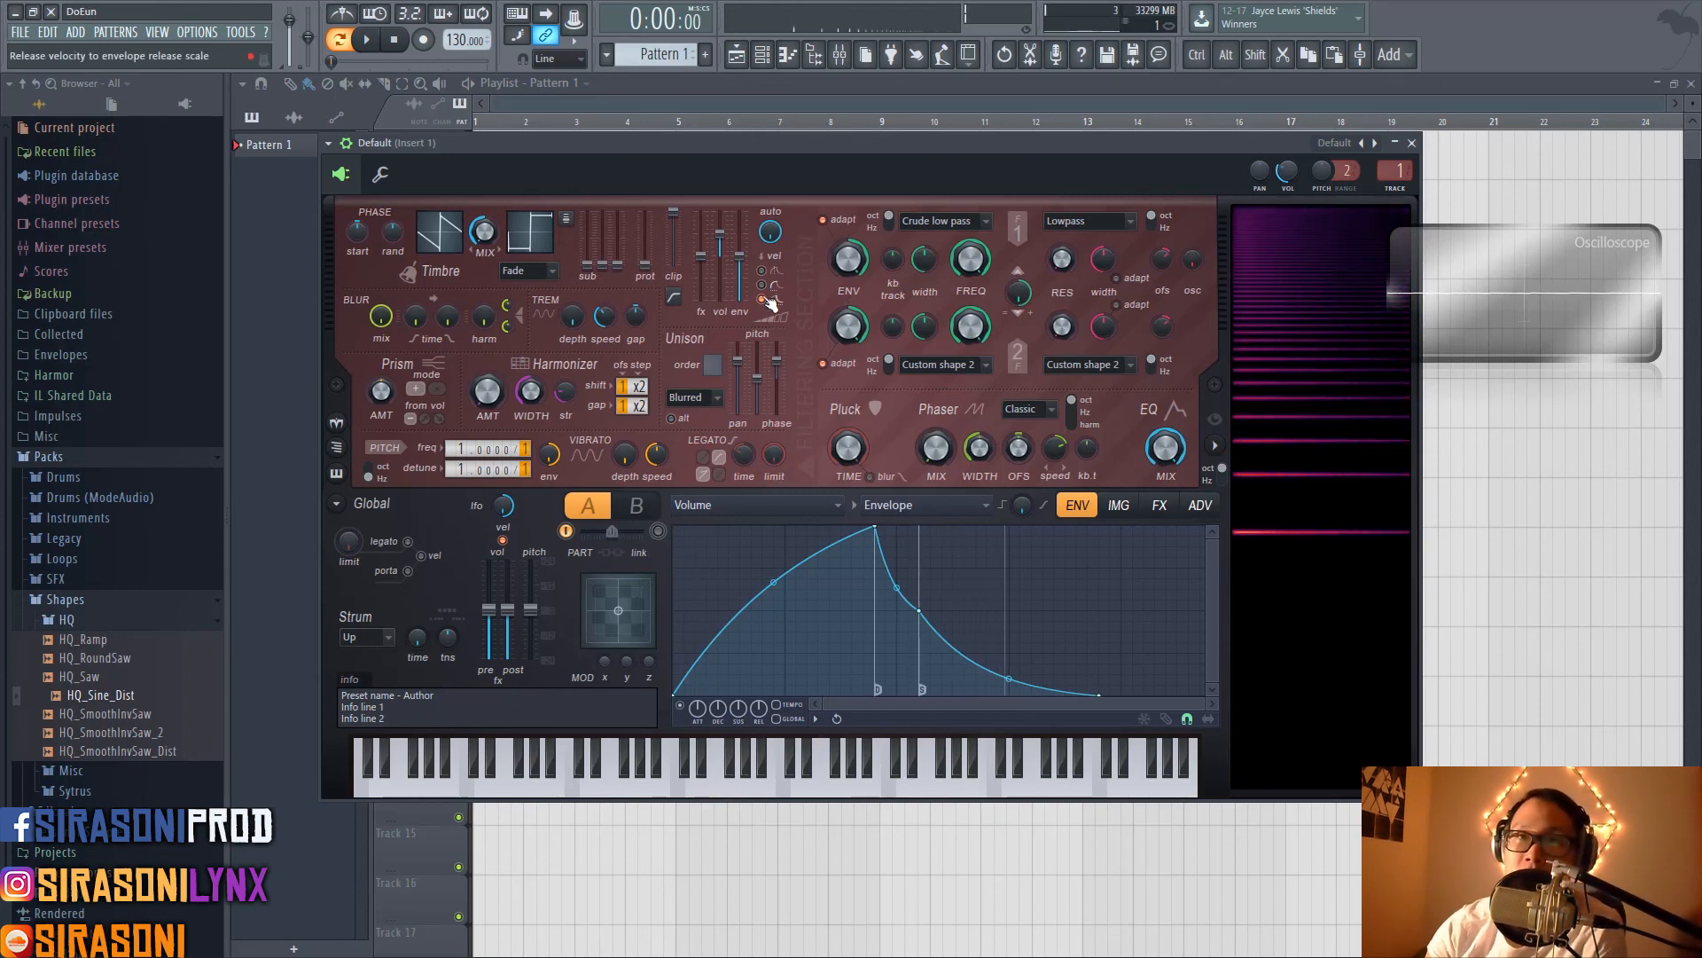